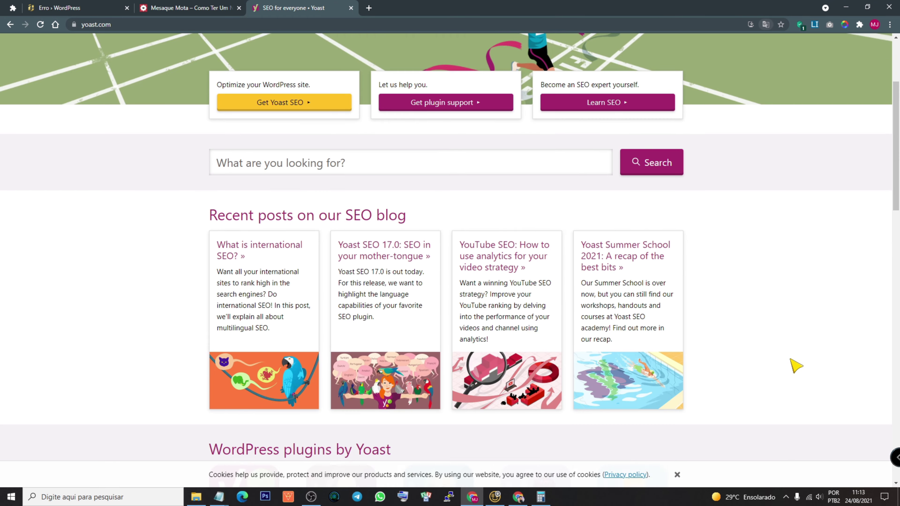
- Look over the Yoast home page, including the blog posts and the WordPress plugins section
{"action": "scroll", "coordinate": [795, 358], "scroll_direction": "up", "scroll_amount": 15}
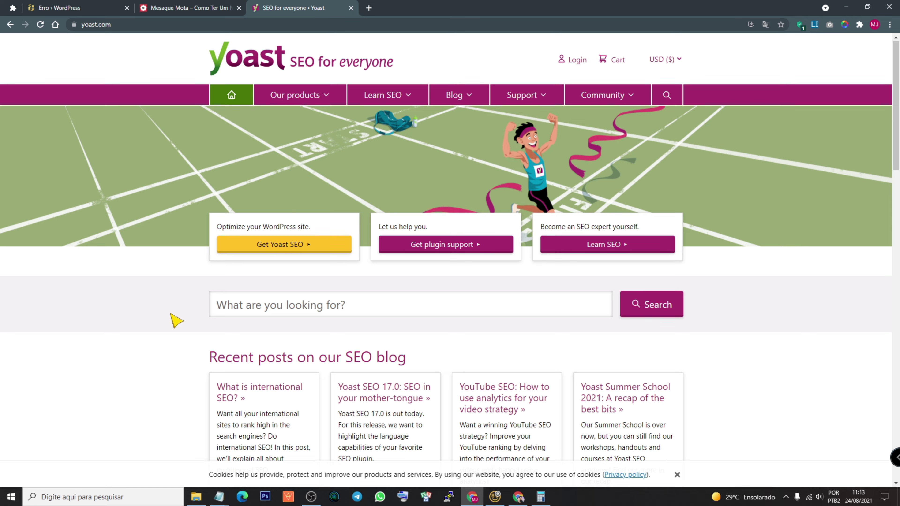
{"action": "scroll", "coordinate": [175, 321], "scroll_direction": "down", "scroll_amount": 12}
{"action": "scroll", "coordinate": [178, 326], "scroll_direction": "up", "scroll_amount": 12}
{"action": "scroll", "coordinate": [176, 328], "scroll_direction": "up", "scroll_amount": 1}
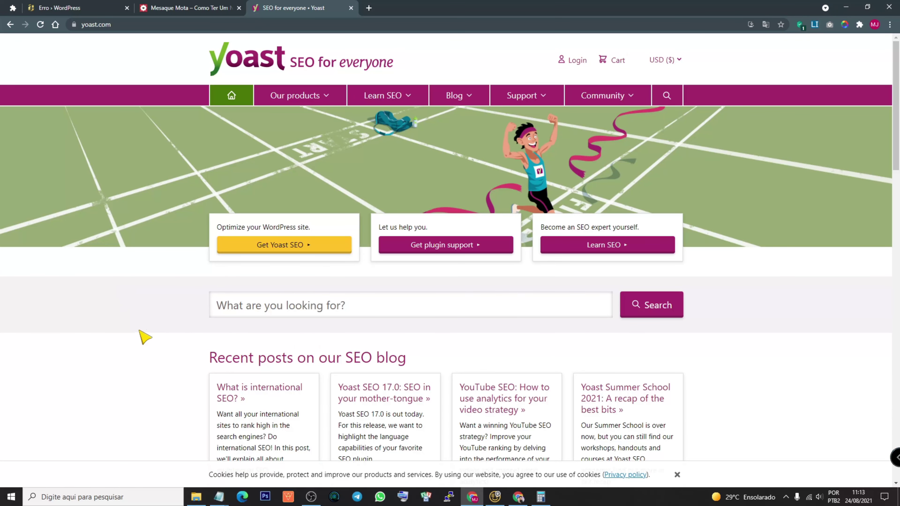
{"action": "scroll", "coordinate": [143, 336], "scroll_direction": "down", "scroll_amount": 10}
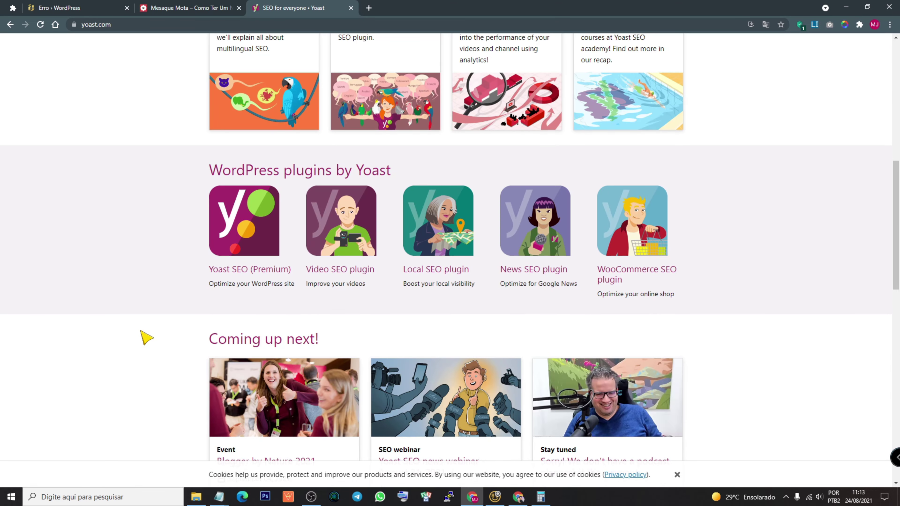
{"action": "scroll", "coordinate": [145, 338], "scroll_direction": "down", "scroll_amount": 6}
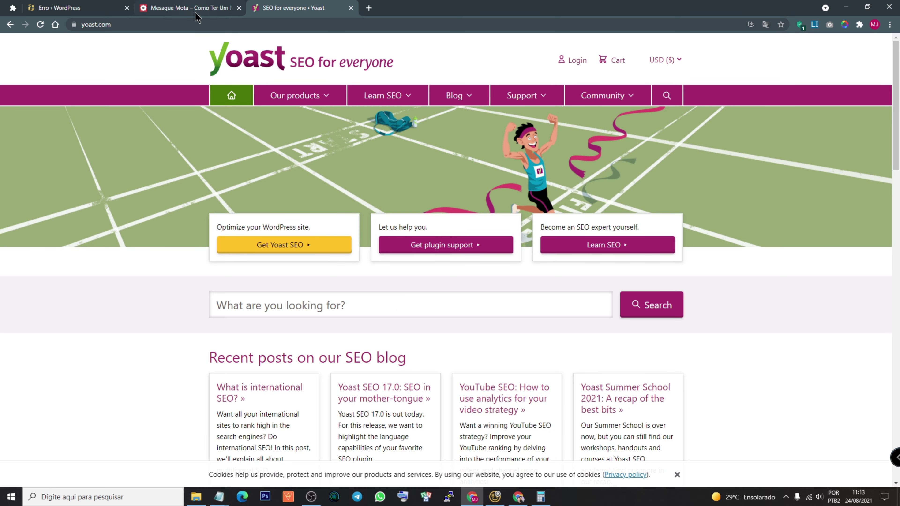
- Switch to the personal WordPress site, look over its home page and open its admin dashboard
{"action": "left_click", "coordinate": [194, 8]}
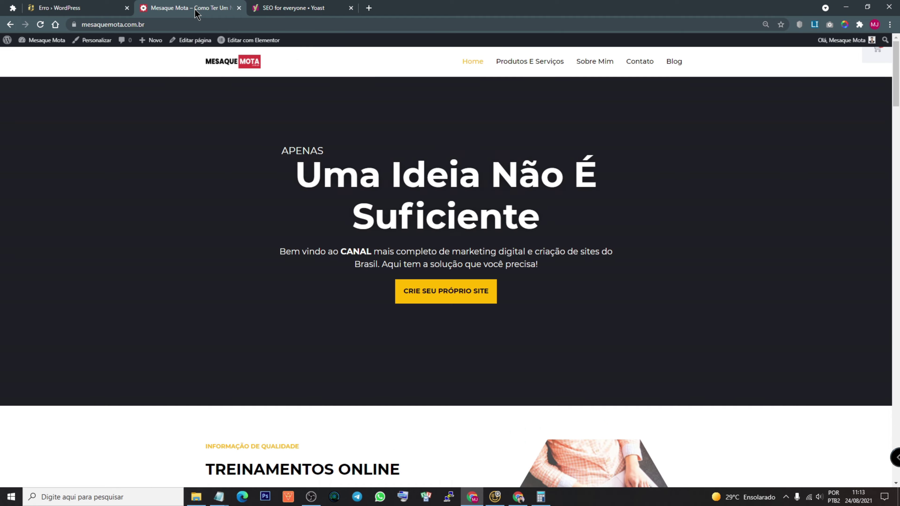
{"action": "scroll", "coordinate": [447, 201], "scroll_direction": "down", "scroll_amount": 20}
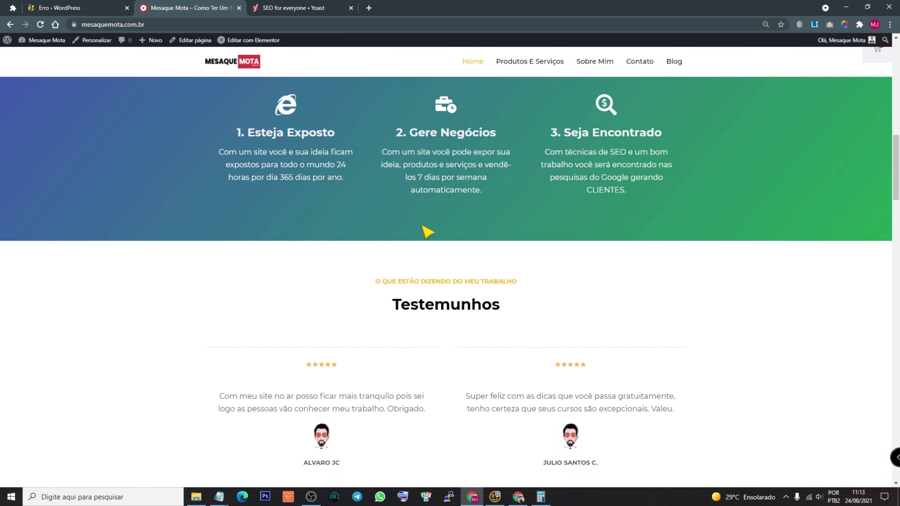
{"action": "scroll", "coordinate": [429, 241], "scroll_direction": "down", "scroll_amount": 15}
{"action": "key", "text": "Home"}
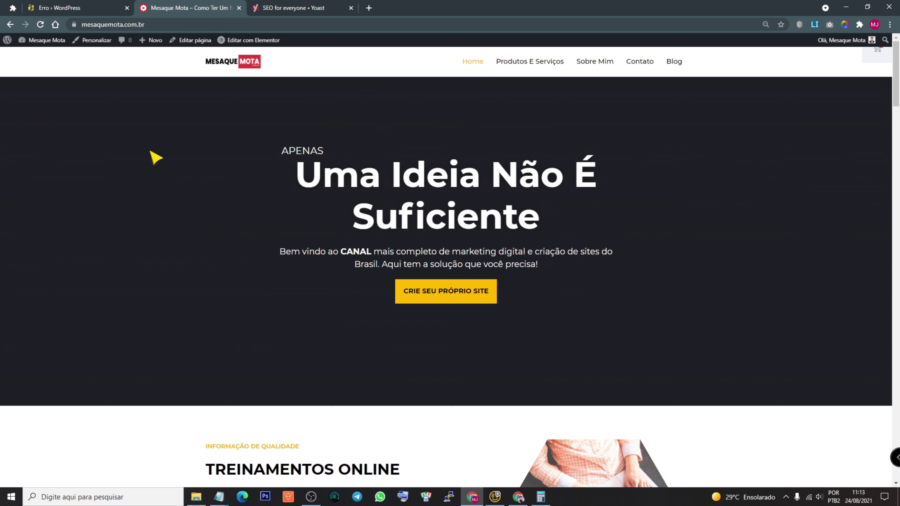
{"action": "left_click", "coordinate": [49, 41]}
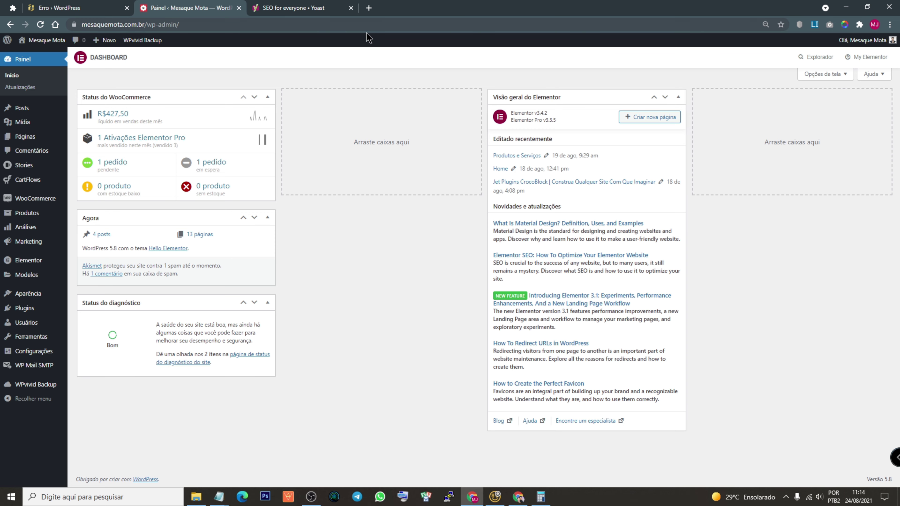
- Open the Hostinger affiliate discount page on hostinger.com.br in a new browser tab
{"action": "left_click", "coordinate": [369, 8]}
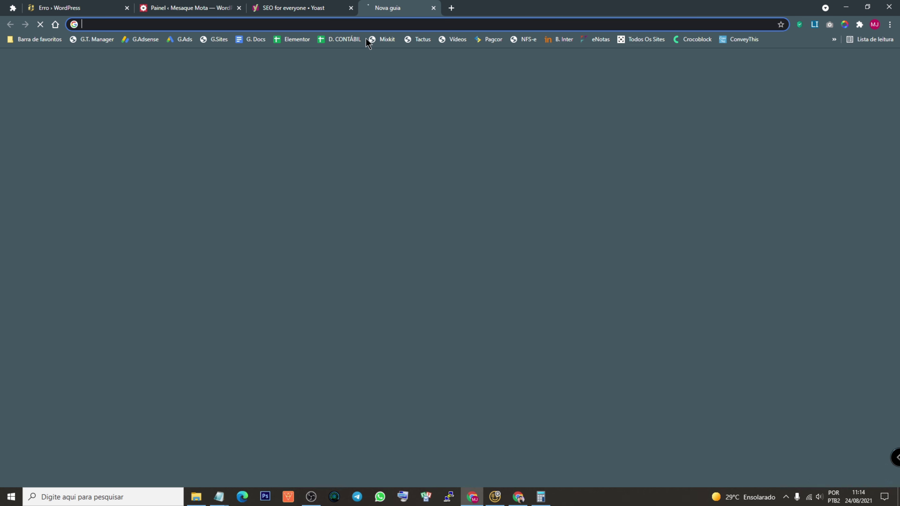
{"action": "type", "text": "host"}
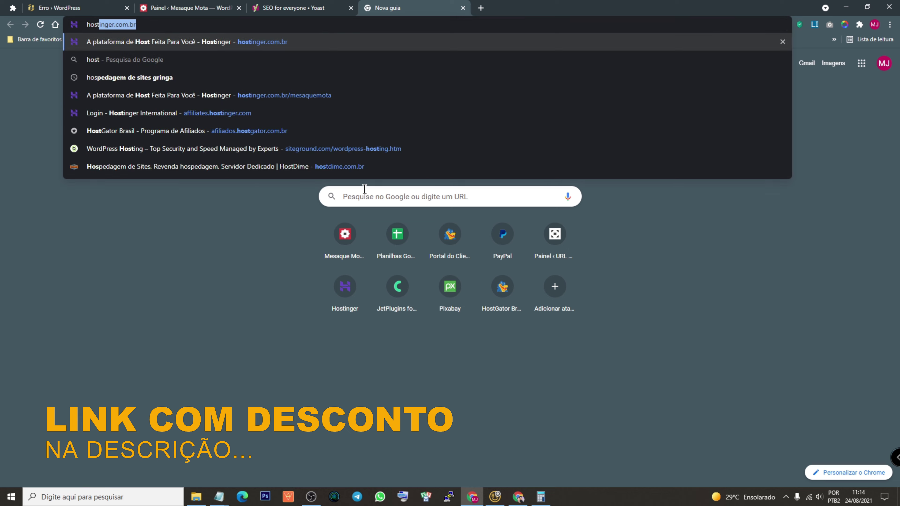
{"action": "type", "text": "inger.com.br/mesa"}
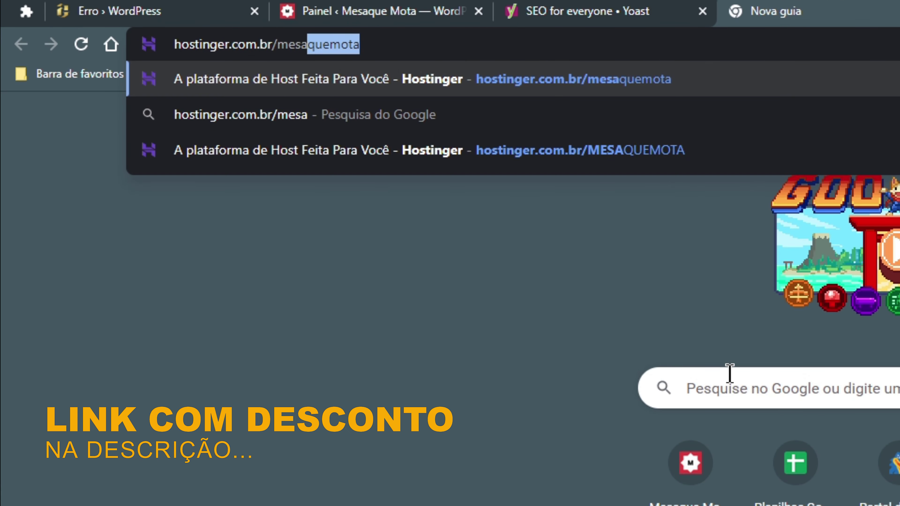
{"action": "type", "text": "quemo"}
{"action": "key", "text": "Return"}
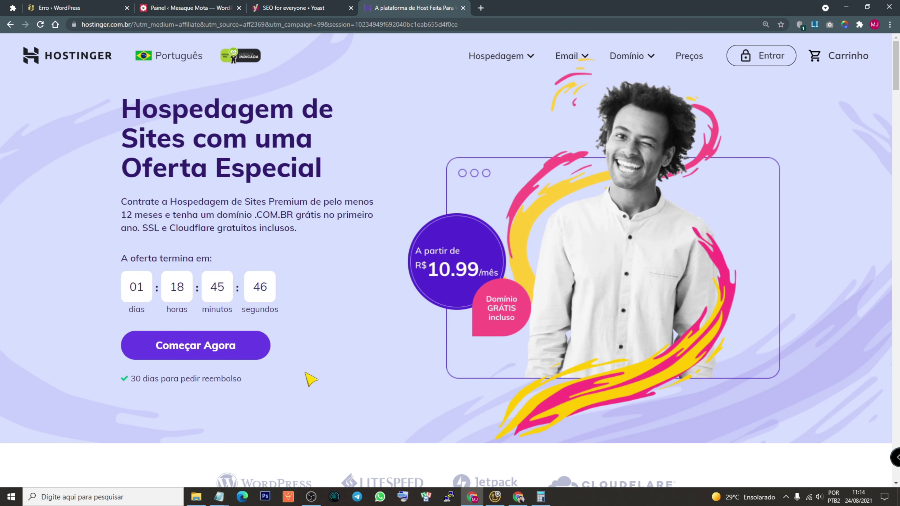
- Examine the features and prices of the Single, Premium and Business hosting plans, especially those of Hospedagem Premium
{"action": "scroll", "coordinate": [450, 268], "scroll_direction": "down", "scroll_amount": 10}
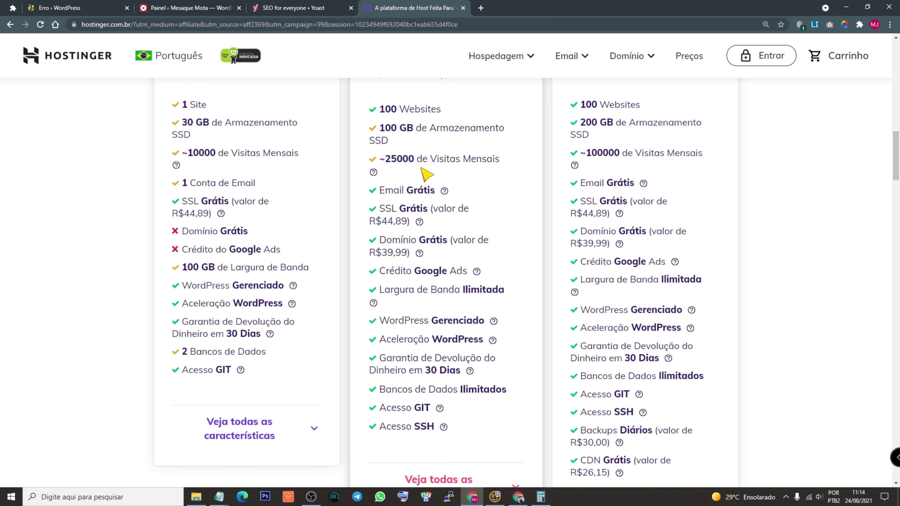
{"action": "scroll", "coordinate": [426, 173], "scroll_direction": "down", "scroll_amount": 4}
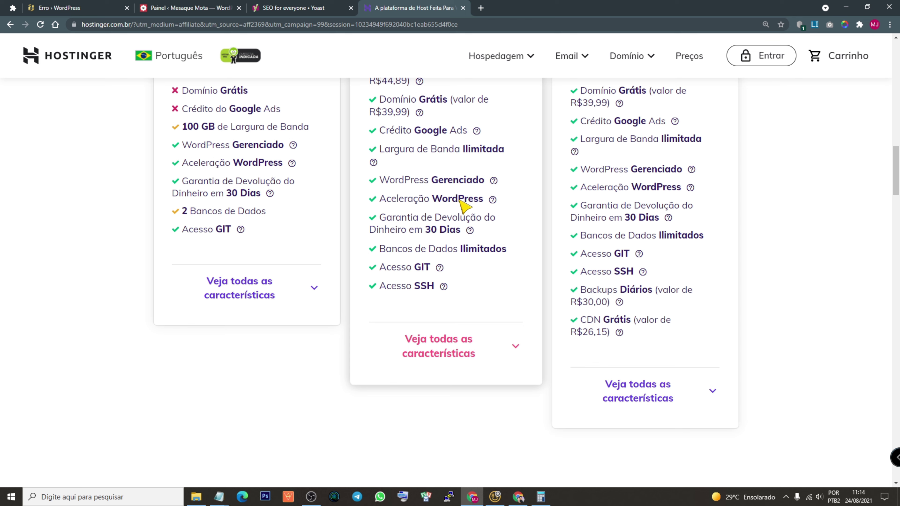
{"action": "mouse_move", "coordinate": [493, 200]}
{"action": "scroll", "coordinate": [446, 220], "scroll_direction": "up", "scroll_amount": 2}
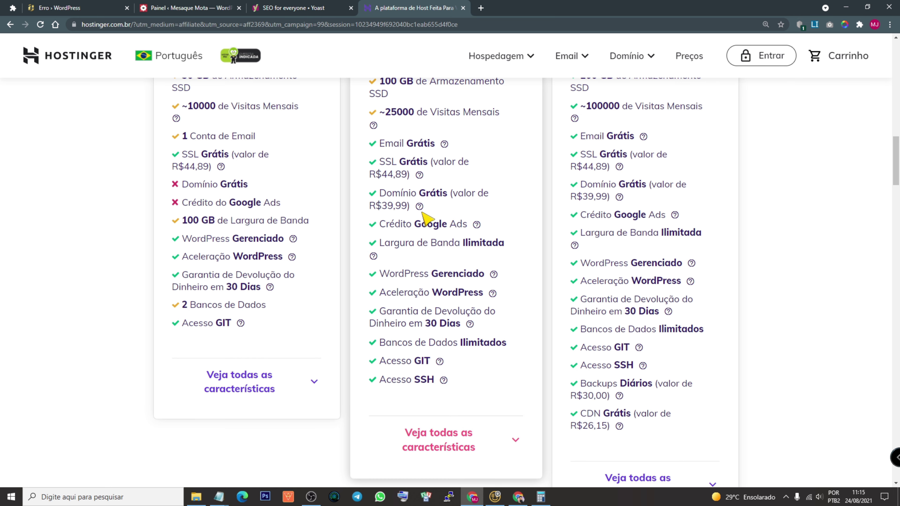
{"action": "scroll", "coordinate": [496, 266], "scroll_direction": "up", "scroll_amount": 3}
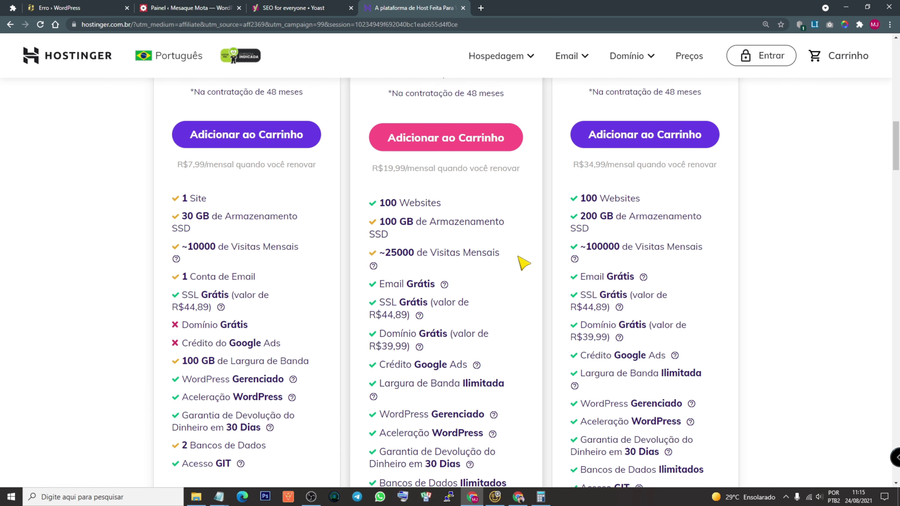
{"action": "scroll", "coordinate": [482, 237], "scroll_direction": "down", "scroll_amount": 2}
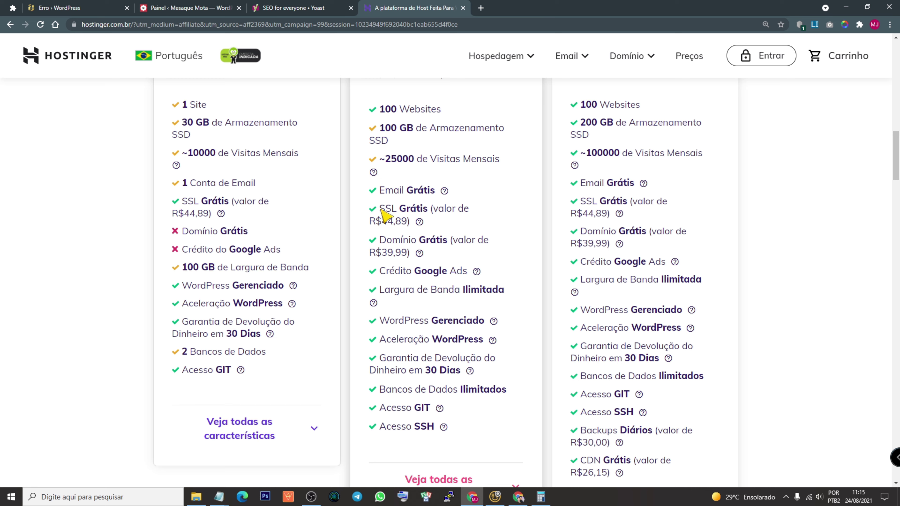
{"action": "scroll", "coordinate": [382, 213], "scroll_direction": "down", "scroll_amount": 1}
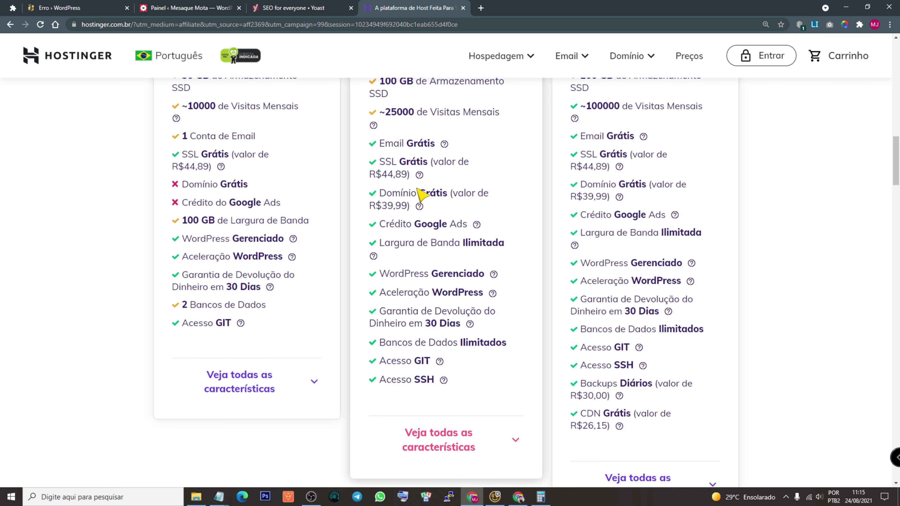
{"action": "scroll", "coordinate": [489, 213], "scroll_direction": "down", "scroll_amount": 2}
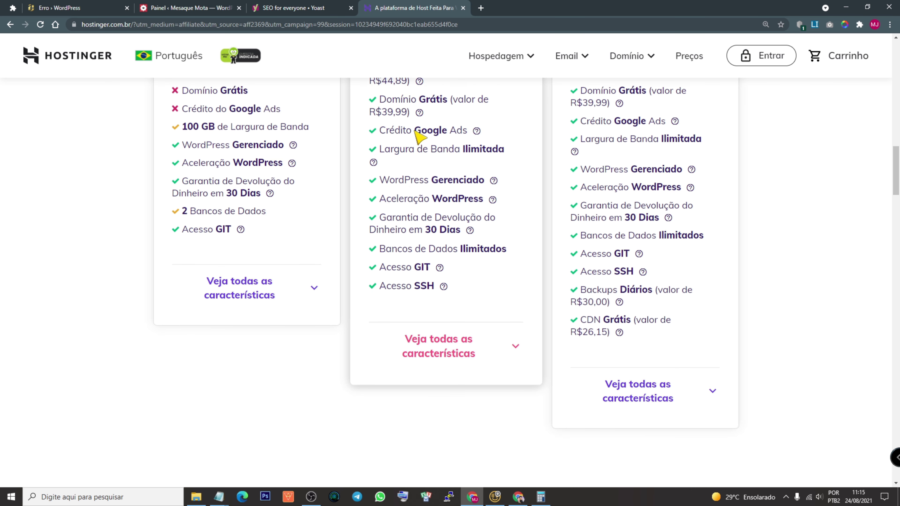
{"action": "mouse_move", "coordinate": [481, 138]}
{"action": "scroll", "coordinate": [483, 351], "scroll_direction": "up", "scroll_amount": 10}
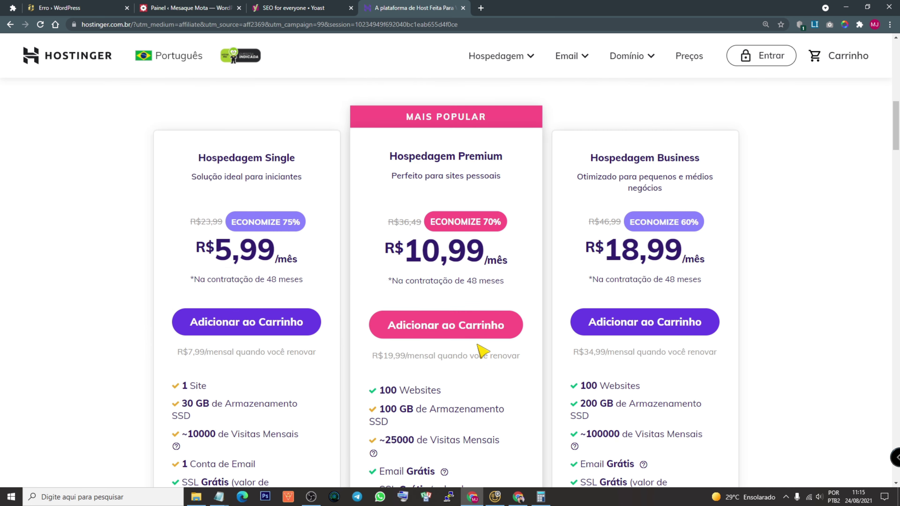
- Add the Hospedagem Premium plan to the cart and apply the affiliate discount coupon to the order
{"action": "left_click", "coordinate": [440, 325]}
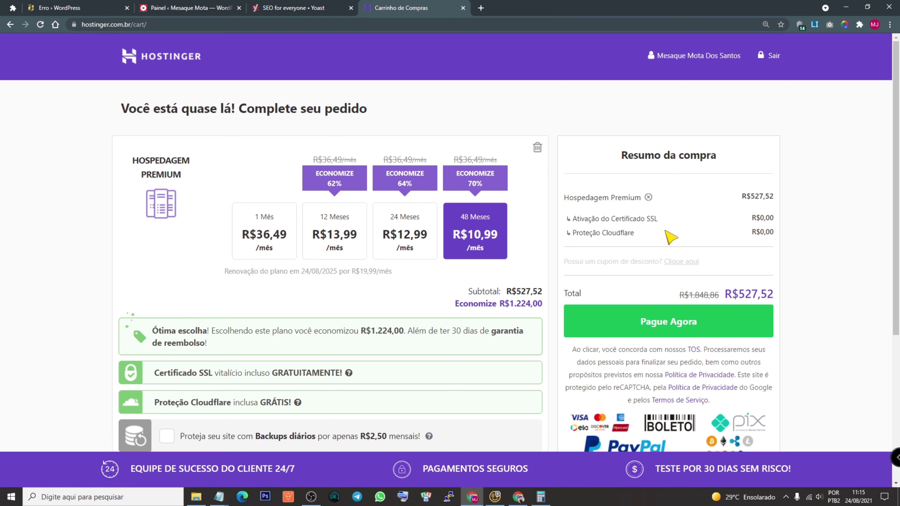
{"action": "left_click", "coordinate": [681, 262]}
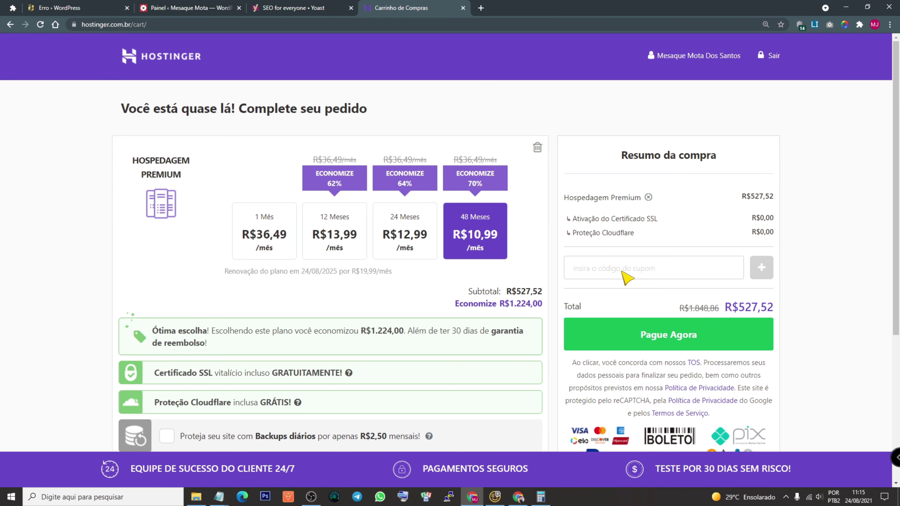
{"action": "type", "text": "MESAQUEMOTA"}
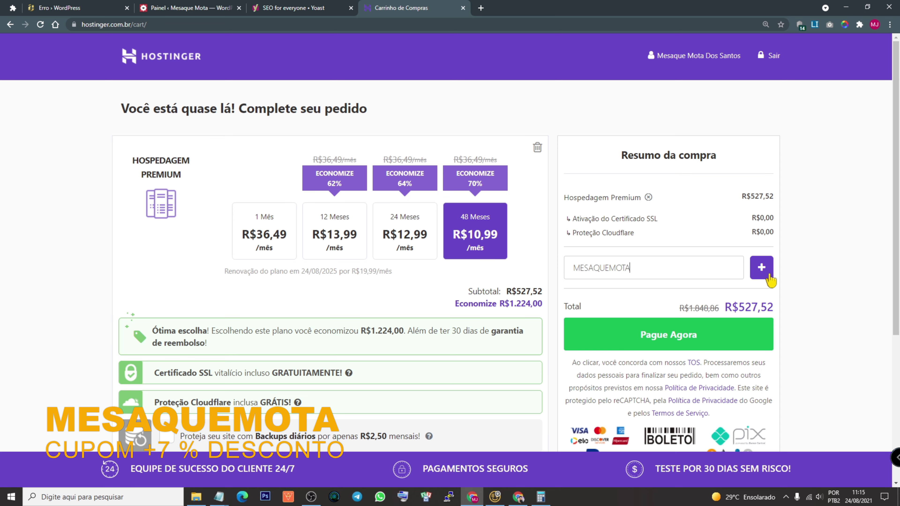
{"action": "left_click", "coordinate": [760, 268]}
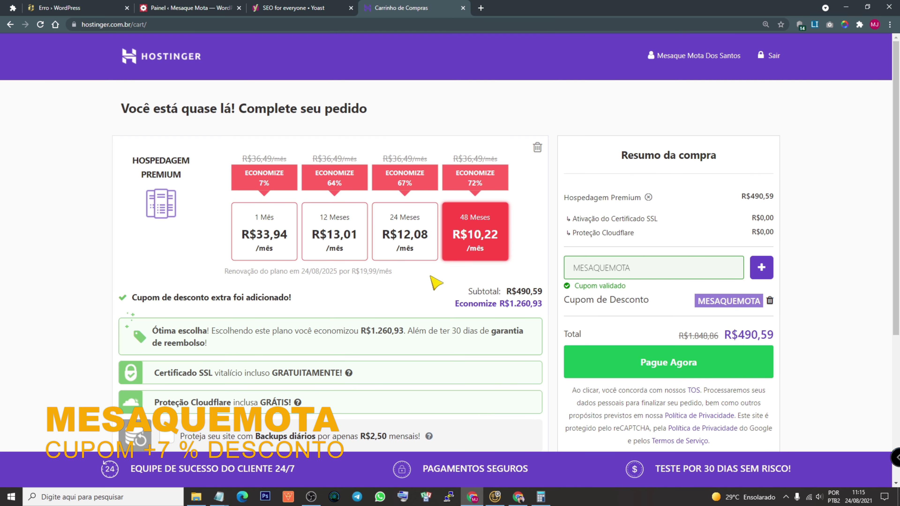
- Choose the 12-month term for the Premium plan and review the order's extras and payment options
{"action": "left_click", "coordinate": [343, 243]}
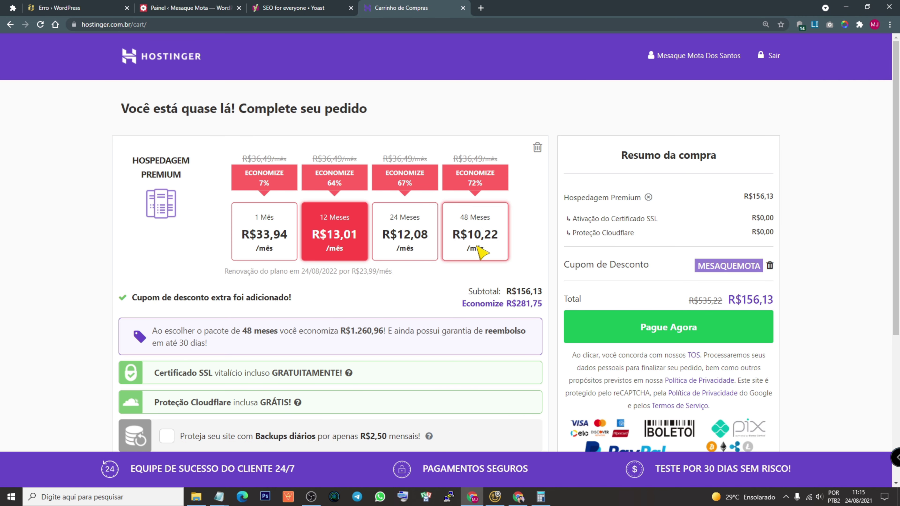
{"action": "scroll", "coordinate": [478, 252], "scroll_direction": "down", "scroll_amount": 3}
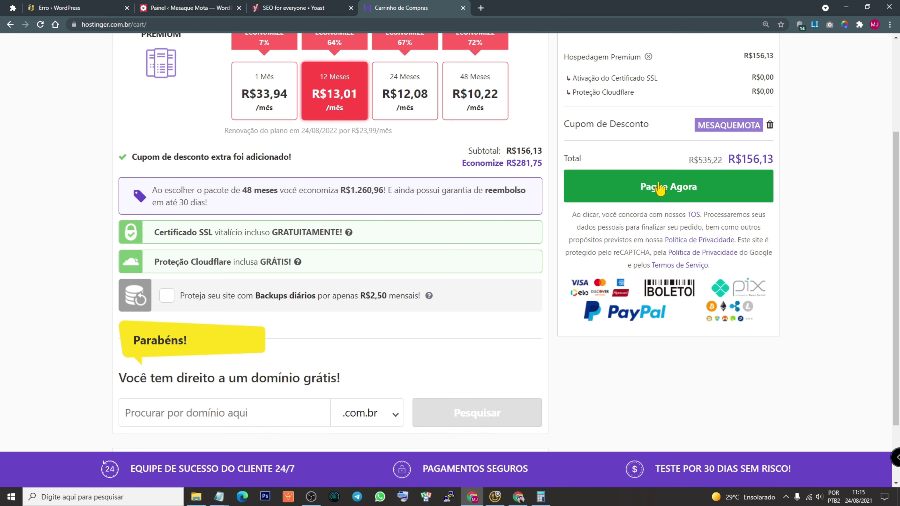
{"action": "scroll", "coordinate": [620, 287], "scroll_direction": "up", "scroll_amount": 3}
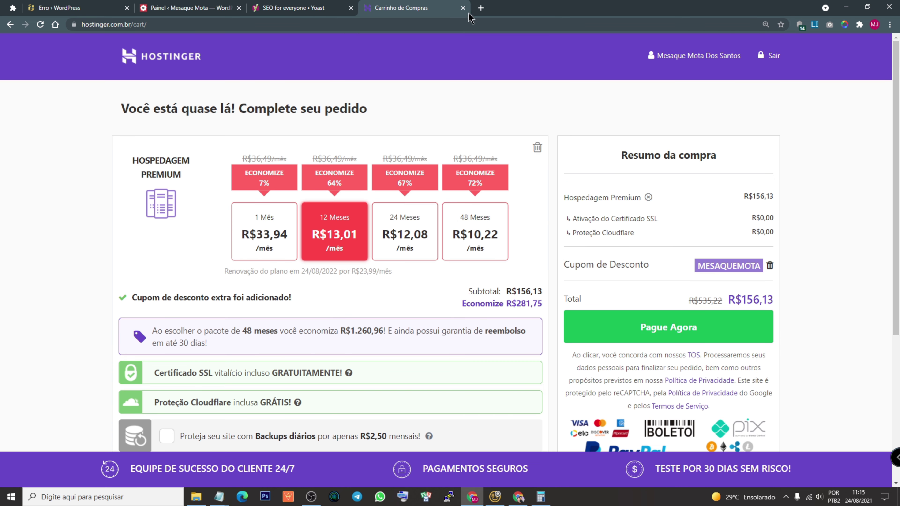
- Close the Hostinger cart and the Yoast website to return to the WordPress dashboard
{"action": "left_click", "coordinate": [301, 10]}
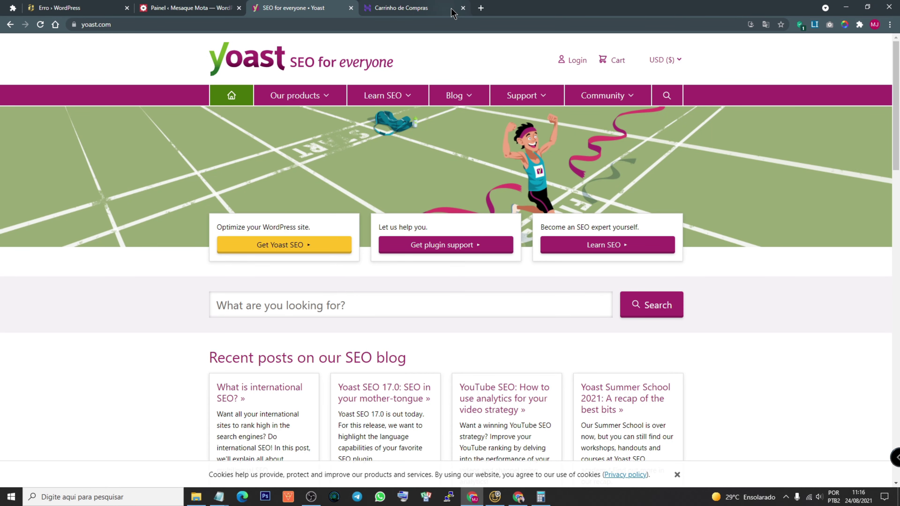
{"action": "left_click", "coordinate": [462, 7]}
{"action": "left_click", "coordinate": [350, 7]}
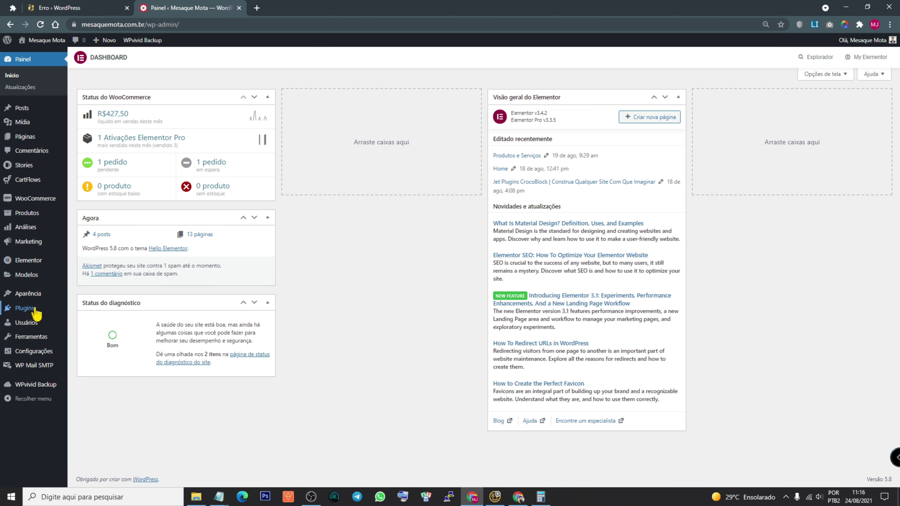
- Open the page for adding new plugins from the WordPress dashboard
{"action": "mouse_move", "coordinate": [35, 311]}
{"action": "key", "text": "ctrl+plus"}
{"action": "key", "text": "ctrl+plus"}
{"action": "key", "text": "ctrl+plus"}
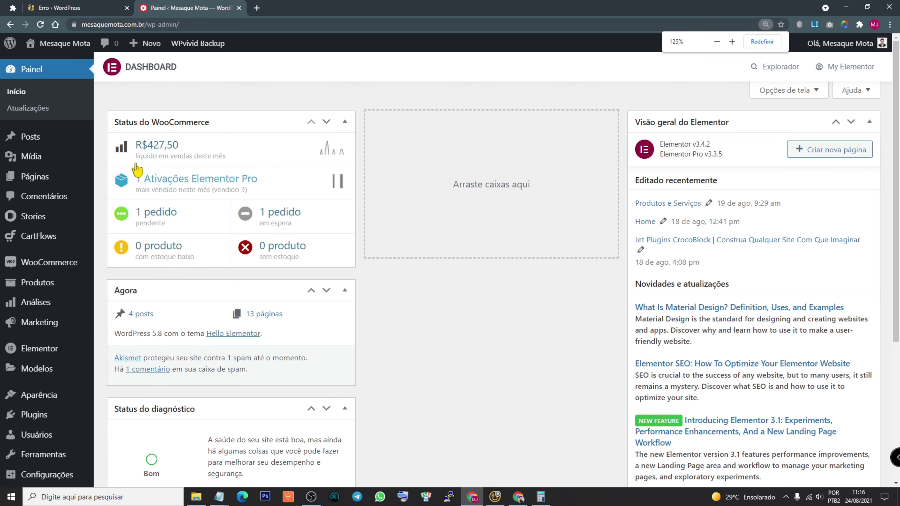
{"action": "scroll", "coordinate": [106, 177], "scroll_direction": "down", "scroll_amount": 5}
{"action": "mouse_move", "coordinate": [34, 345]}
{"action": "left_click", "coordinate": [115, 351]}
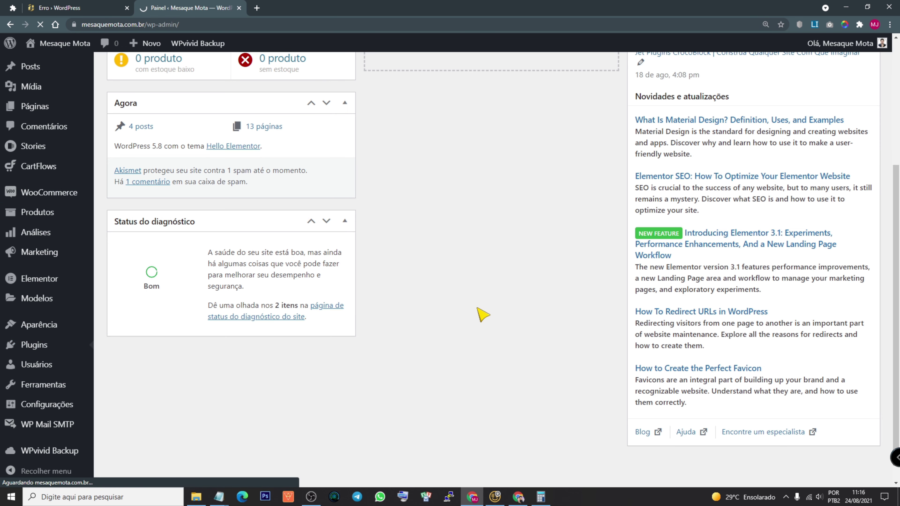
{"action": "scroll", "coordinate": [482, 315], "scroll_direction": "up", "scroll_amount": 5}
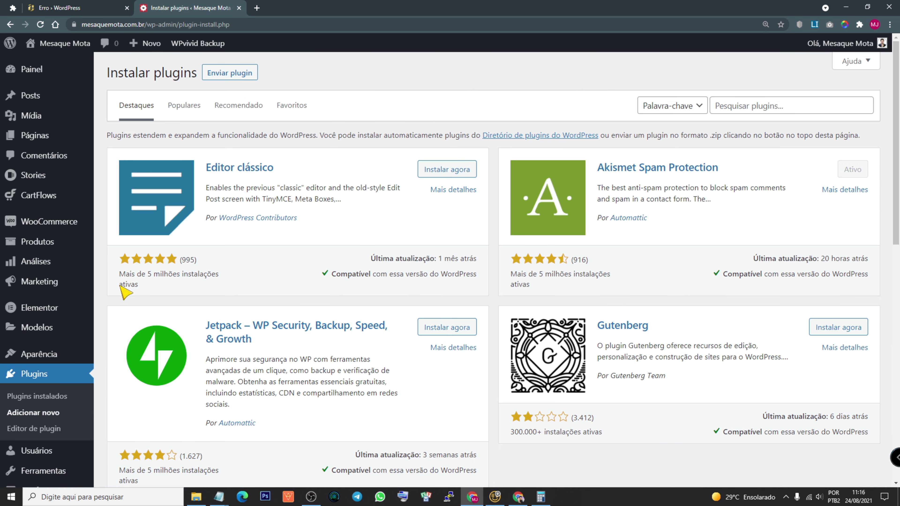
{"action": "mouse_move", "coordinate": [39, 241]}
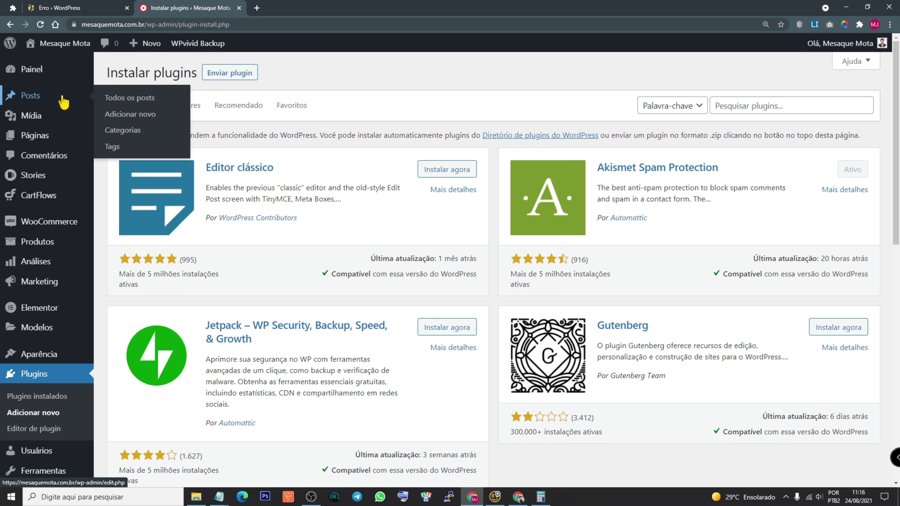
{"action": "mouse_move", "coordinate": [35, 181]}
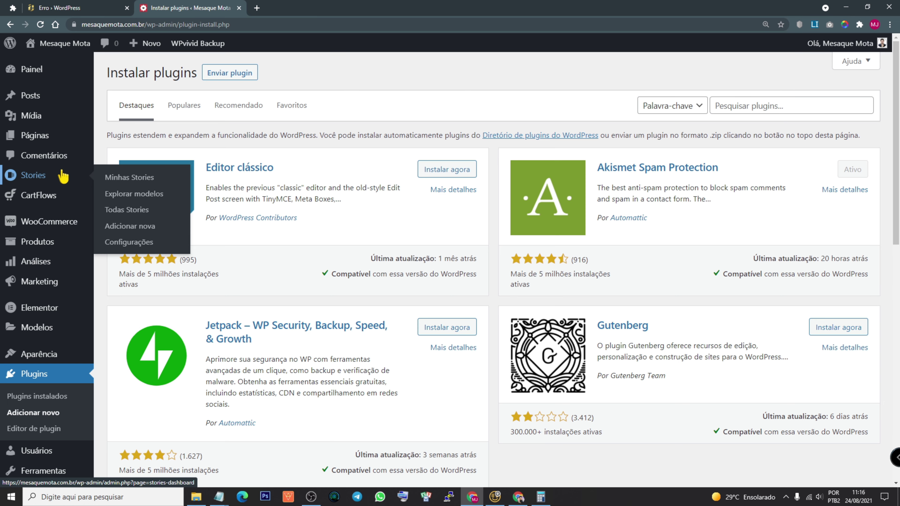
{"action": "scroll", "coordinate": [58, 206], "scroll_direction": "down", "scroll_amount": 5}
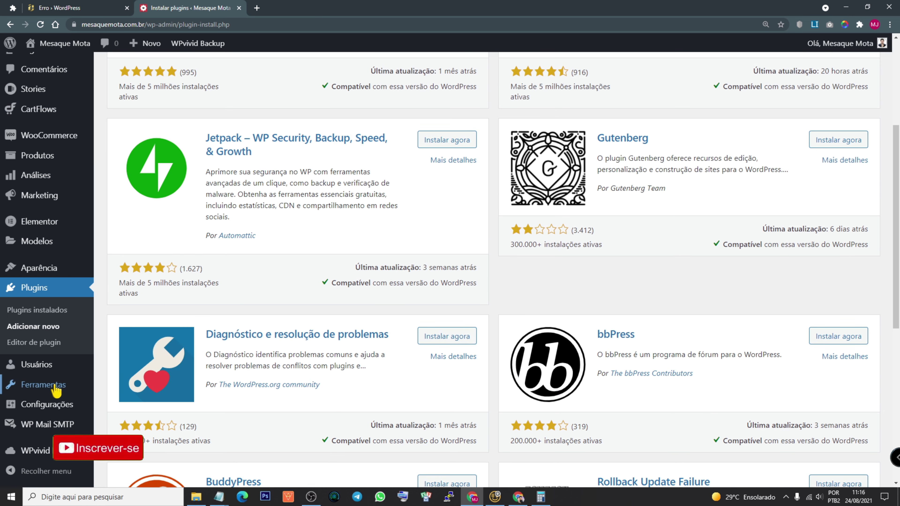
{"action": "mouse_move", "coordinate": [46, 426]}
{"action": "scroll", "coordinate": [47, 419], "scroll_direction": "up", "scroll_amount": 5}
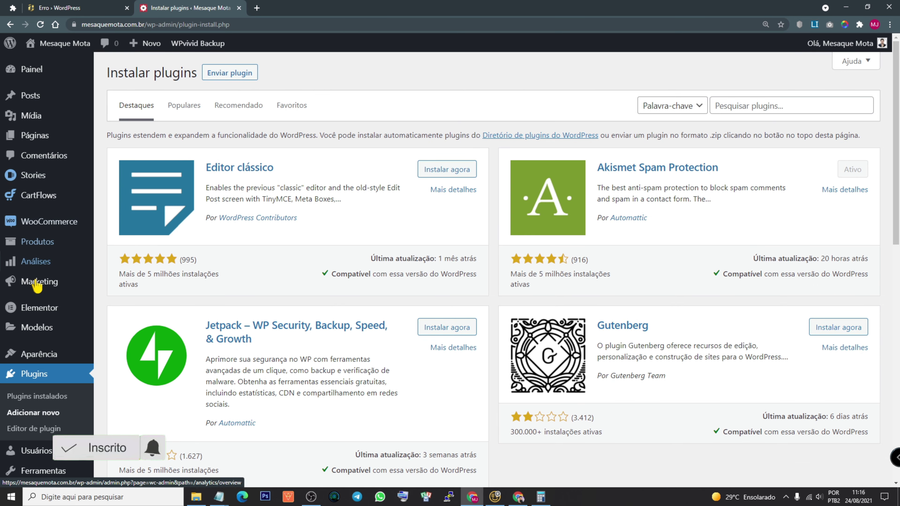
{"action": "mouse_move", "coordinate": [47, 209]}
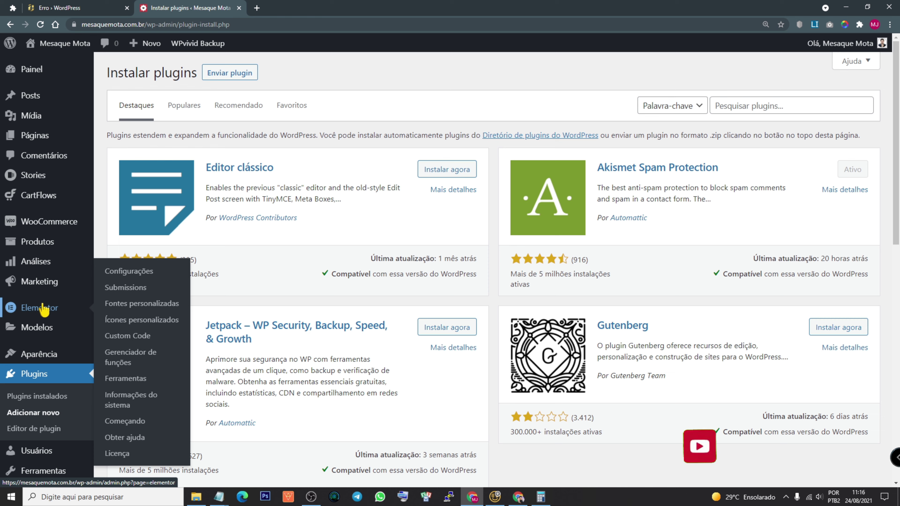
{"action": "mouse_move", "coordinate": [48, 328]}
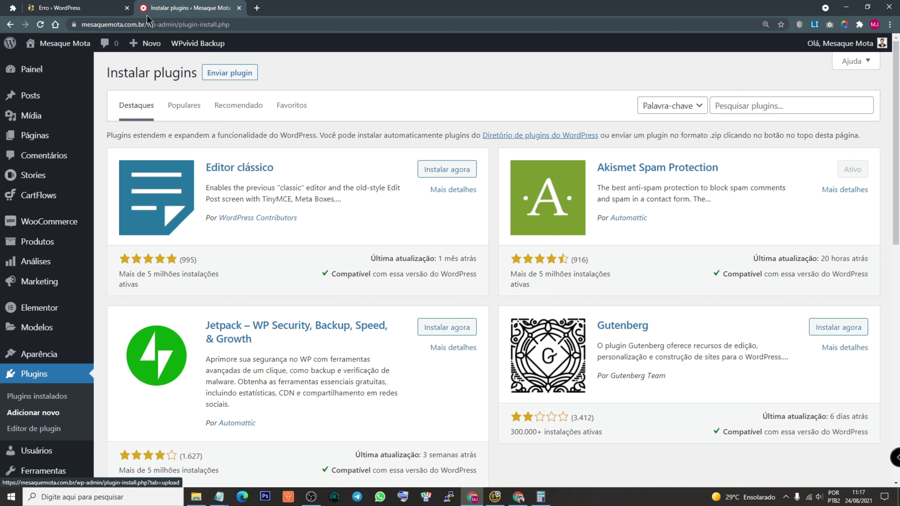
- Search the WordPress plugin directory for YOAST
{"action": "left_click", "coordinate": [765, 112]}
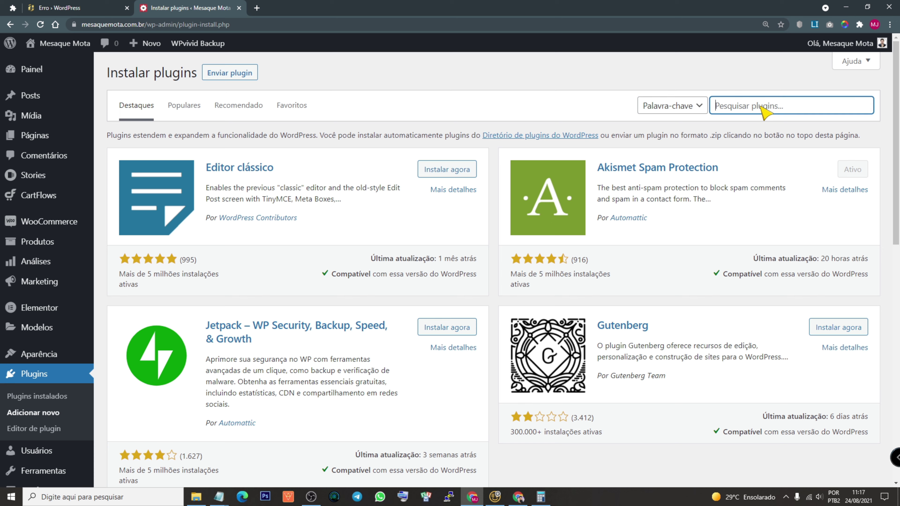
{"action": "type", "text": "YOAST"}
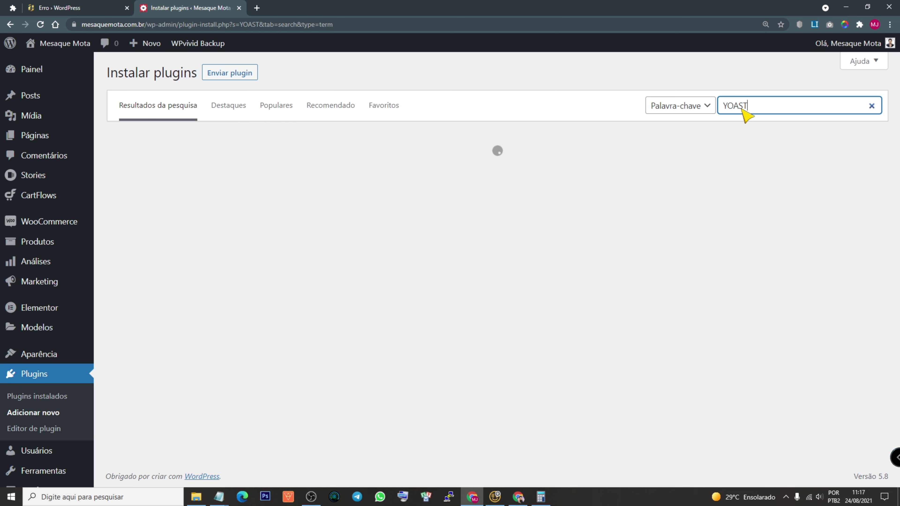
{"action": "left_click_drag", "start_coordinate": [747, 106], "coordinate": [727, 107]}
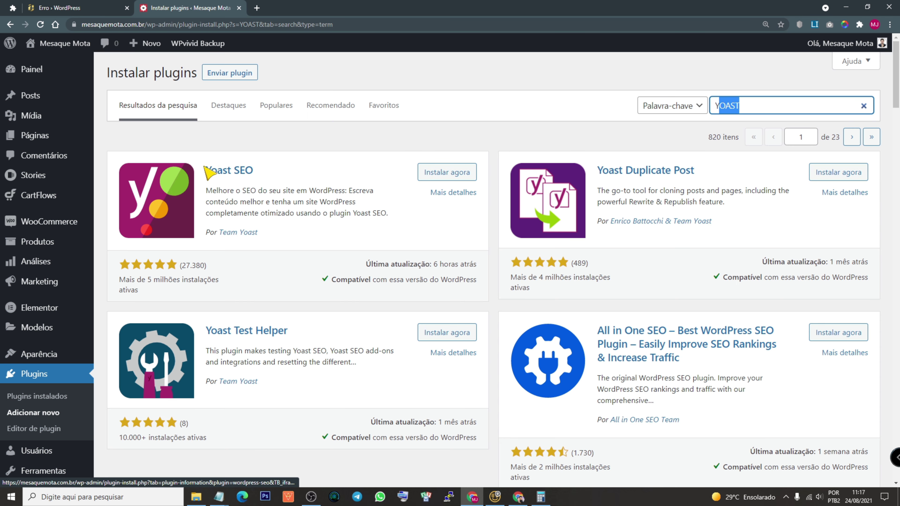
- Check the Yoast SEO plugin's author, installations, compatibility and last update, and install and activate it
{"action": "left_click_drag", "start_coordinate": [264, 235], "coordinate": [223, 234]}
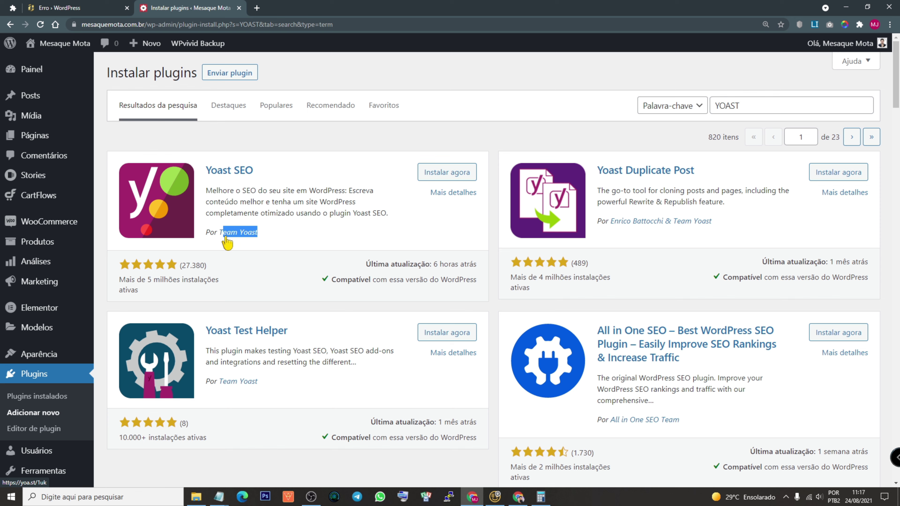
{"action": "left_click_drag", "start_coordinate": [147, 279], "coordinate": [211, 280]}
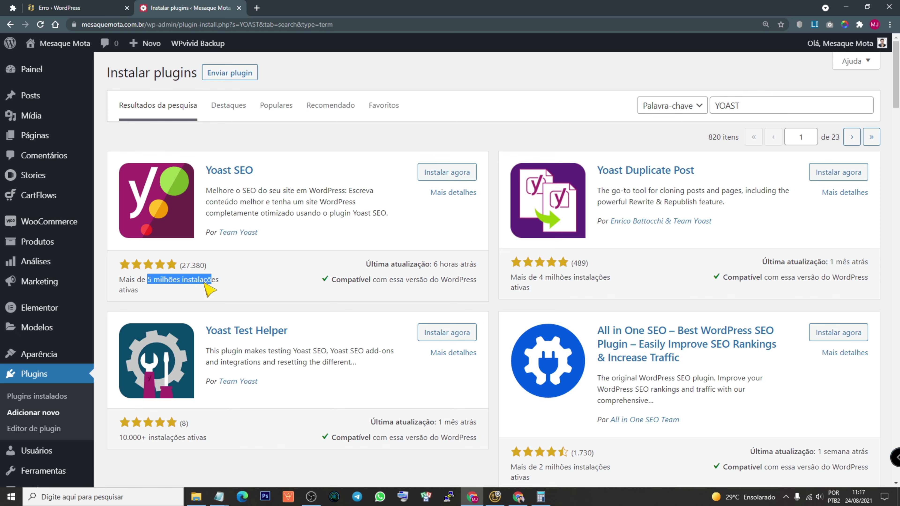
{"action": "left_click", "coordinate": [248, 289]}
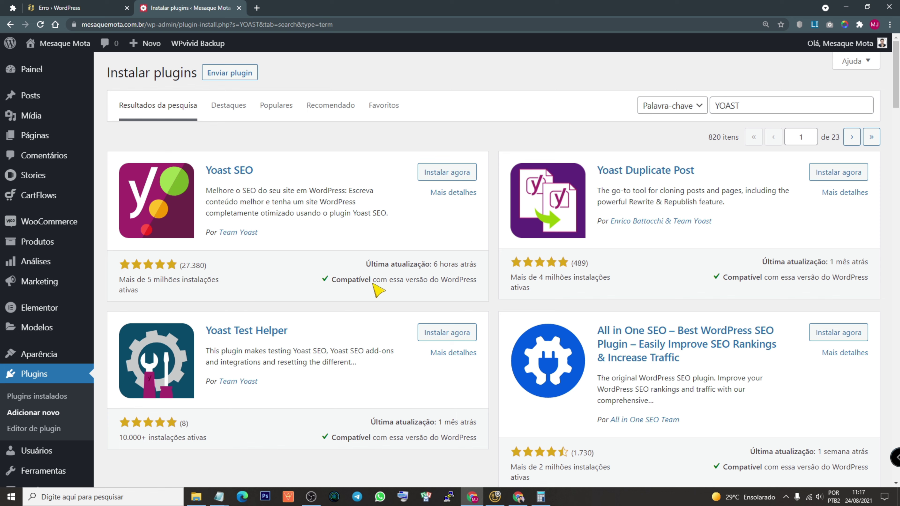
{"action": "left_click_drag", "start_coordinate": [371, 280], "coordinate": [480, 288]}
{"action": "left_click_drag", "start_coordinate": [432, 264], "coordinate": [460, 268]}
{"action": "left_click", "coordinate": [388, 264]}
{"action": "left_click", "coordinate": [464, 174]}
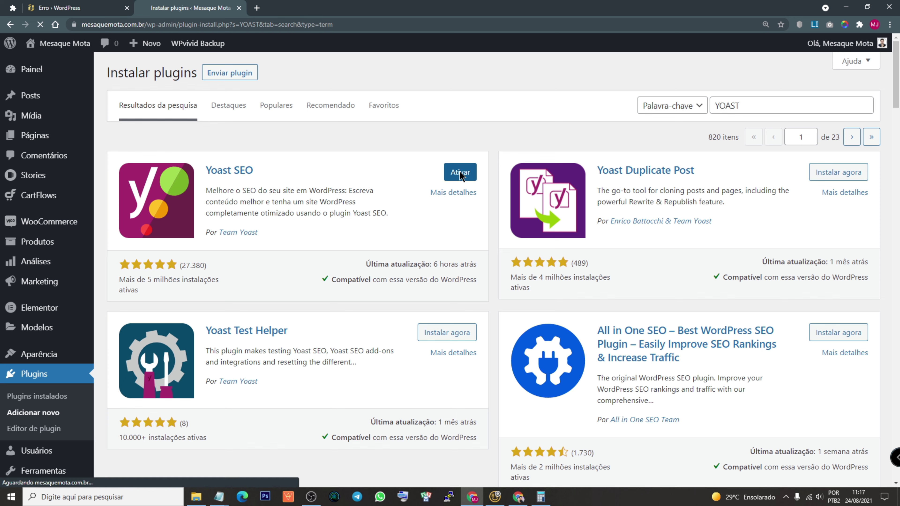
{"action": "left_click", "coordinate": [454, 173]}
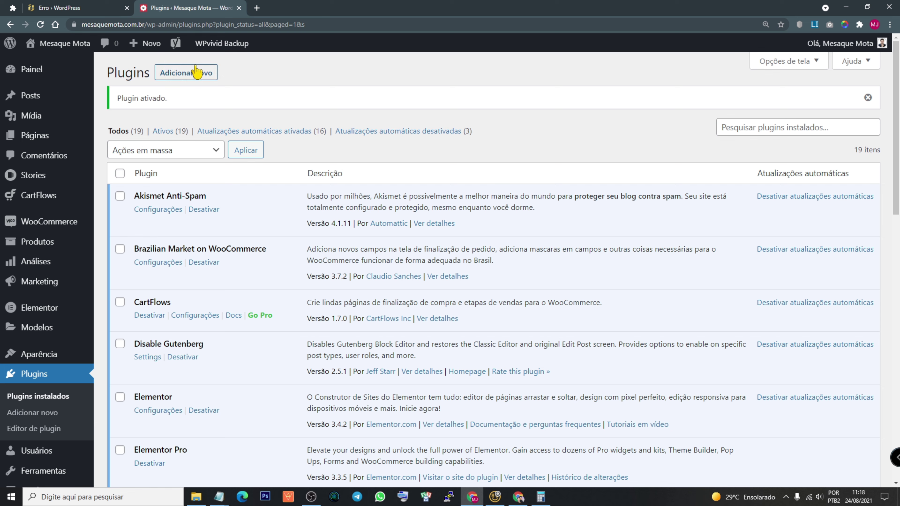
- Look over the configuration, keyword research and SEO settings options Yoast offers, and open its general settings page
{"action": "mouse_move", "coordinate": [175, 43]}
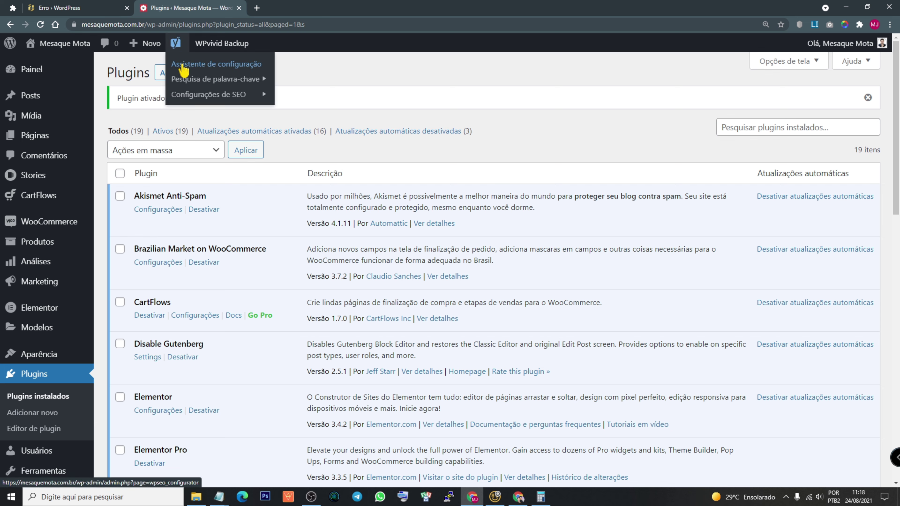
{"action": "mouse_move", "coordinate": [183, 79]}
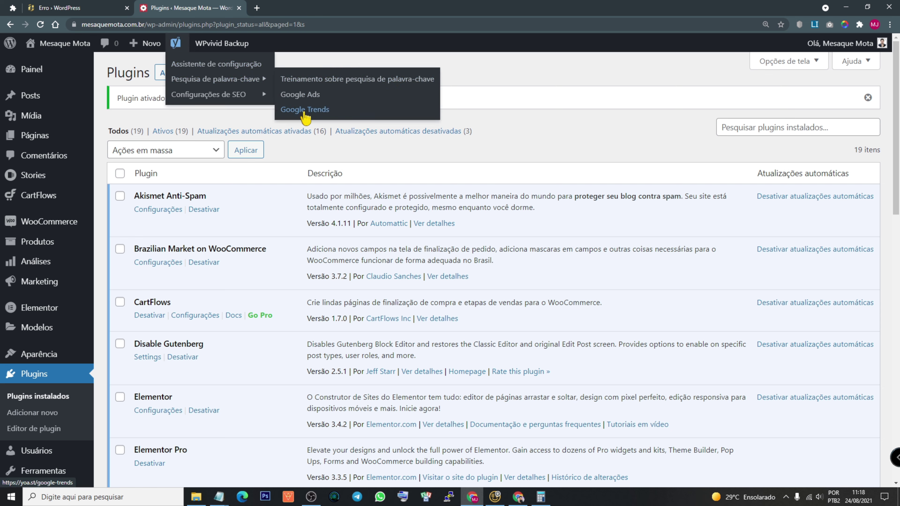
{"action": "mouse_move", "coordinate": [219, 96]}
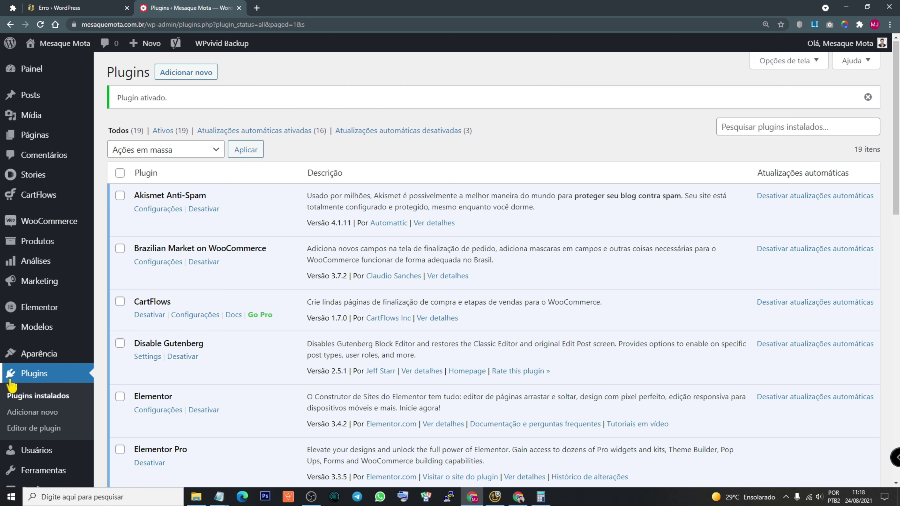
{"action": "scroll", "coordinate": [10, 383], "scroll_direction": "down", "scroll_amount": 10}
{"action": "mouse_move", "coordinate": [30, 429]}
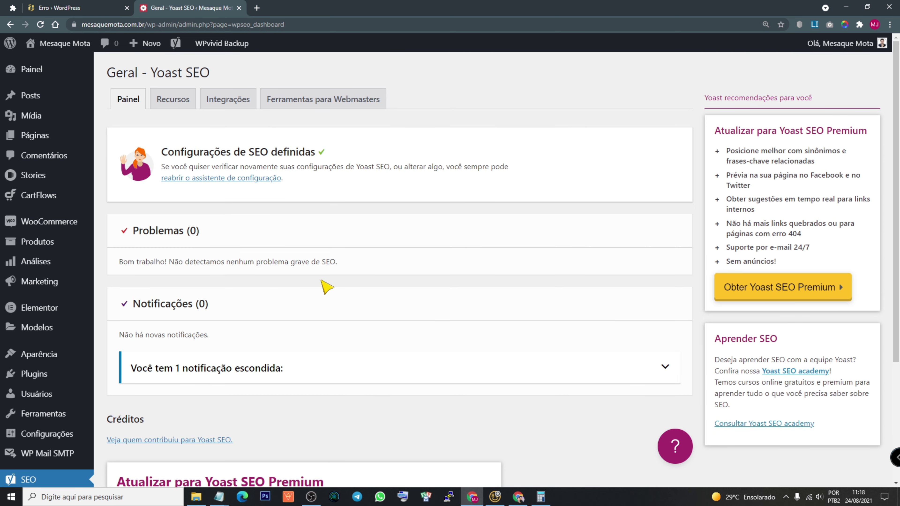
- Unhide the hidden notification about the Yoast WooCommerce SEO addon and reopen the configuration assistant
{"action": "left_click", "coordinate": [463, 372]}
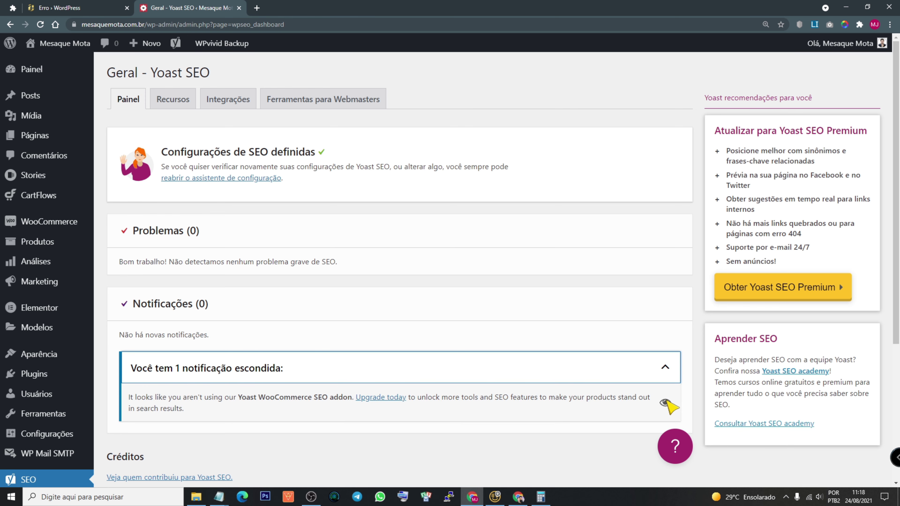
{"action": "left_click", "coordinate": [665, 402]}
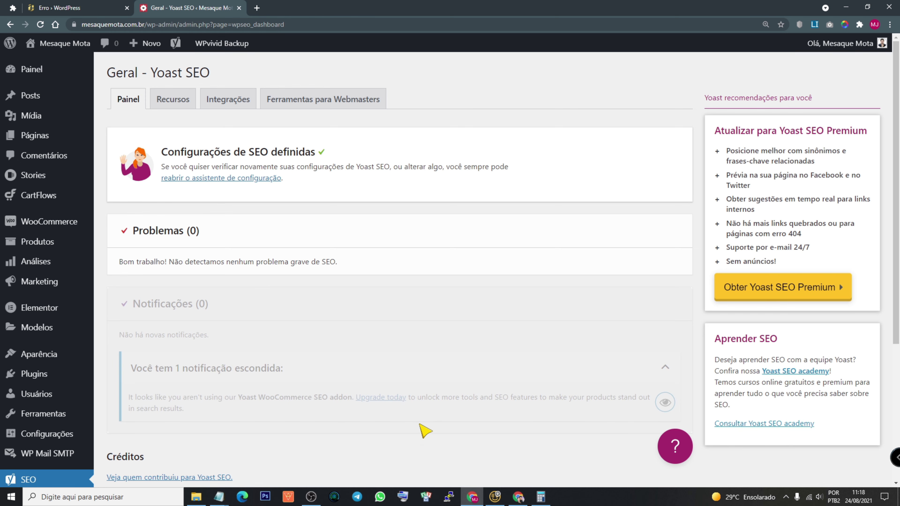
{"action": "triple_click", "coordinate": [175, 156]}
{"action": "left_click", "coordinate": [288, 160]}
{"action": "left_click", "coordinate": [204, 180]}
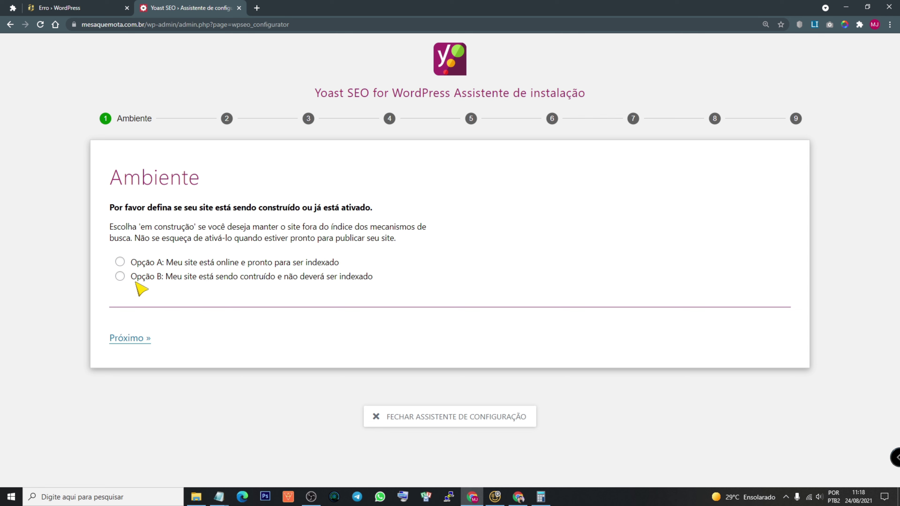
- Set the assistant's environment to option A, site online and ready to be indexed, and the site type to "Um blog"
{"action": "left_click", "coordinate": [119, 280]}
{"action": "left_click", "coordinate": [119, 262]}
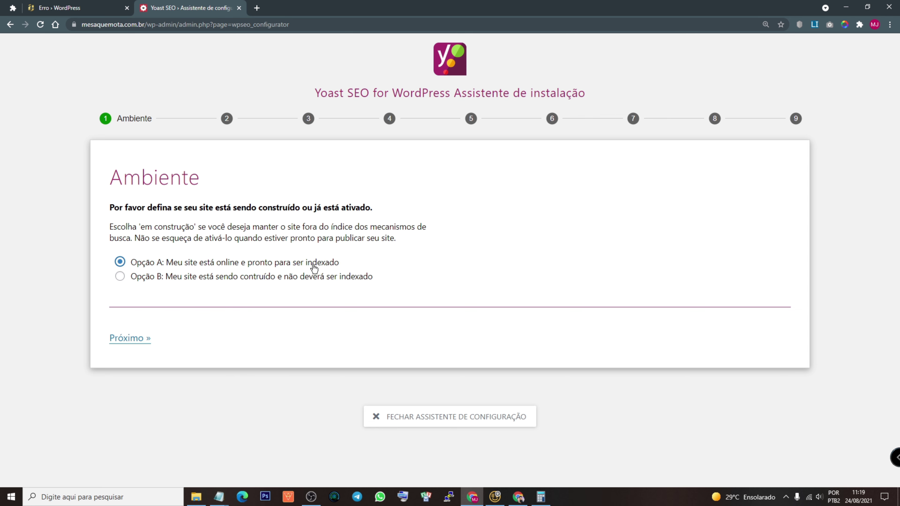
{"action": "left_click", "coordinate": [120, 278]}
{"action": "left_click", "coordinate": [120, 262]}
{"action": "left_click", "coordinate": [122, 338]}
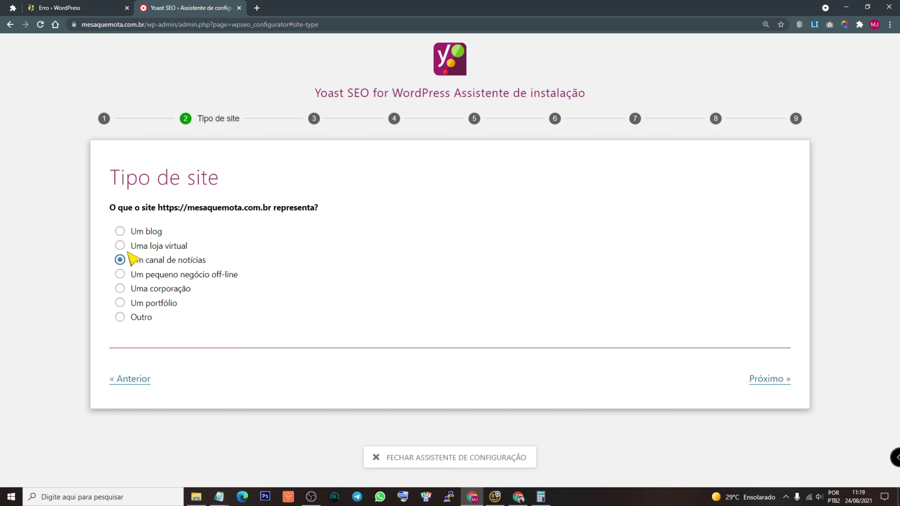
{"action": "left_click", "coordinate": [120, 231]}
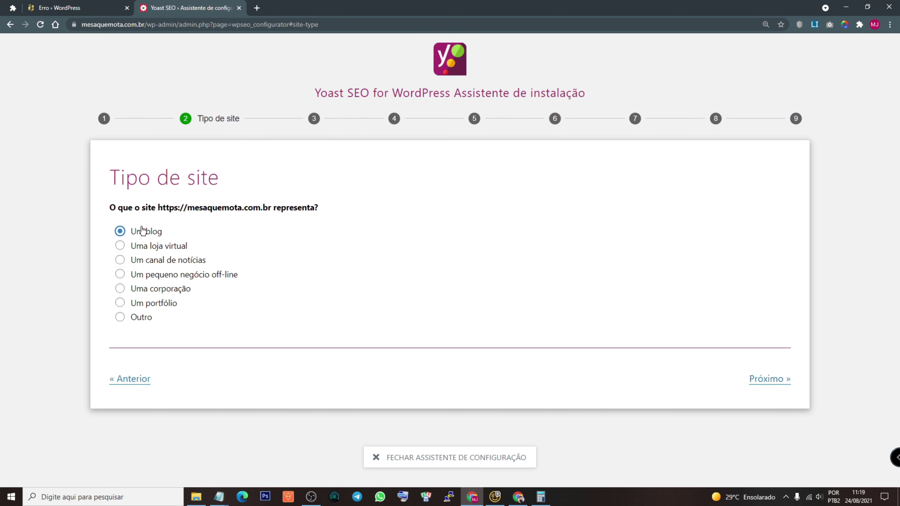
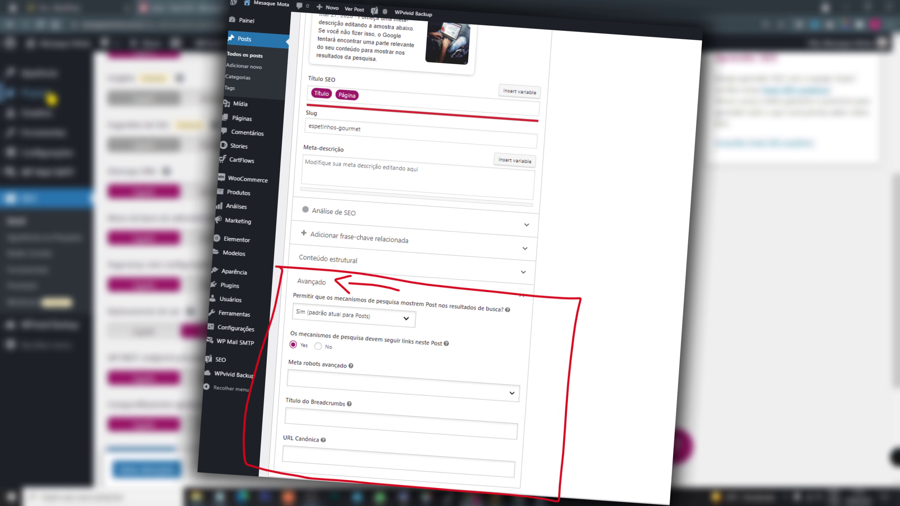
- Open the posts list in a new tab and edit the post "WordPress para INICIANTES – Tudo o Que Você Precisa Saber DE VERDADE"
{"action": "mouse_move", "coordinate": [44, 103]}
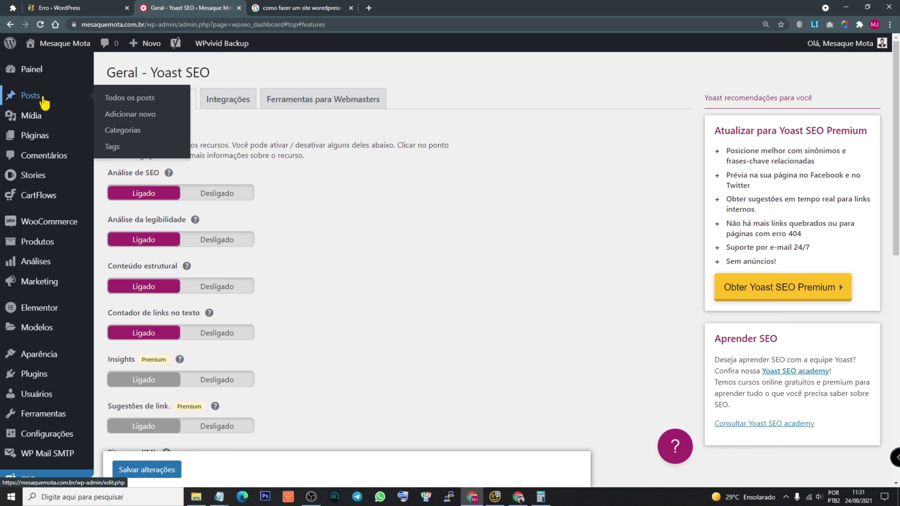
{"action": "middle_click", "coordinate": [44, 102]}
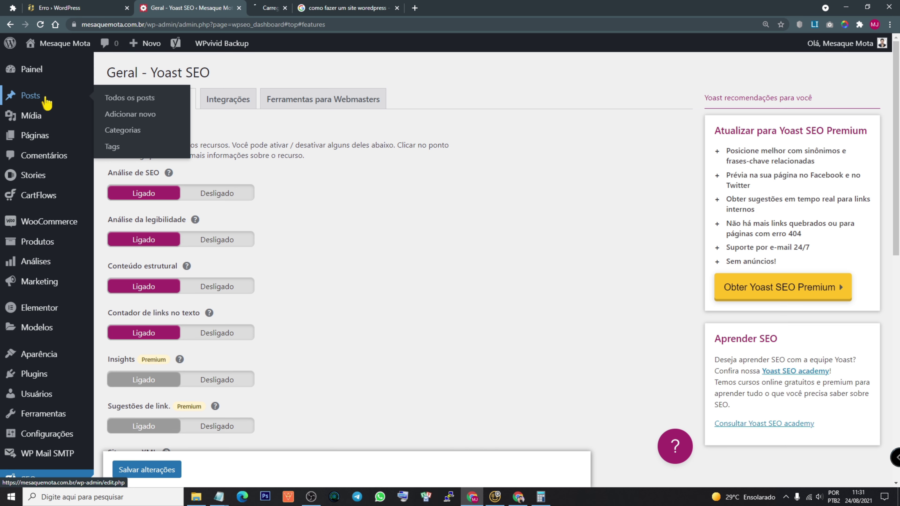
{"action": "left_click", "coordinate": [306, 11]}
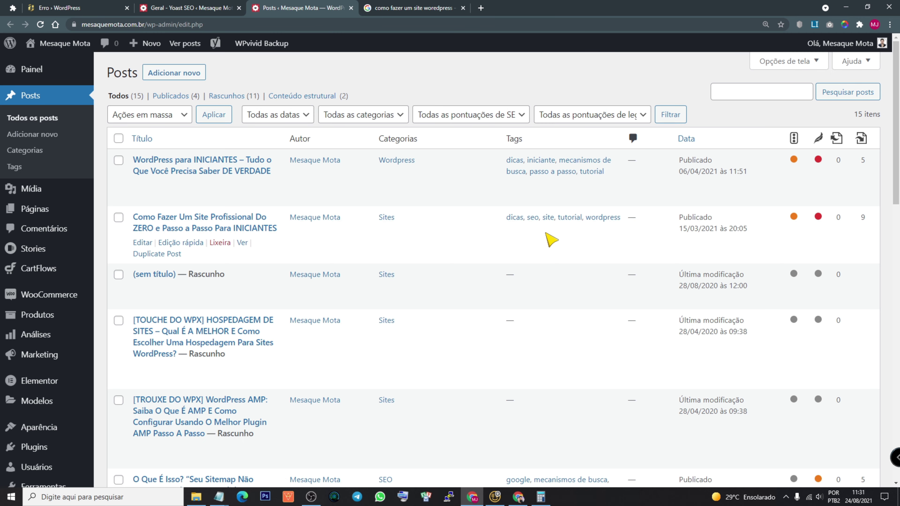
{"action": "left_click", "coordinate": [199, 161]}
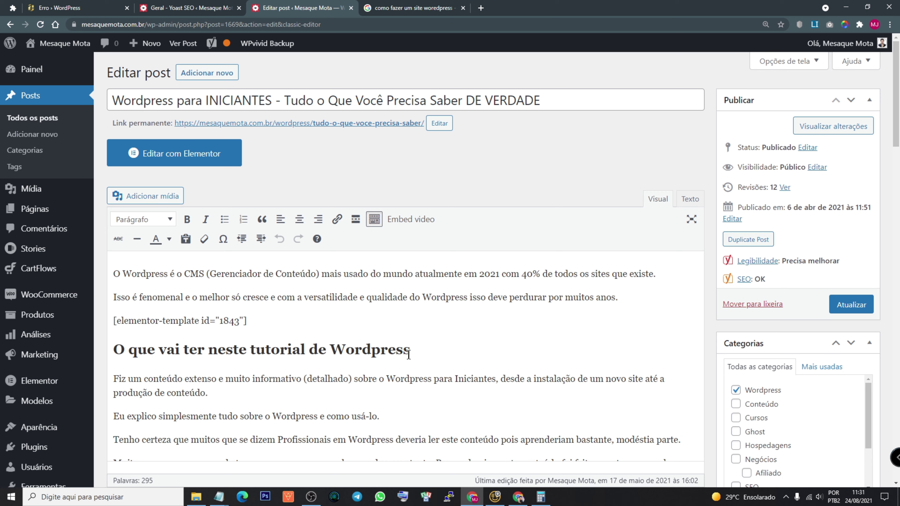
- Expand the collapsed Yoast SEO box below the post's content
{"action": "scroll", "coordinate": [403, 284], "scroll_direction": "down", "scroll_amount": 14}
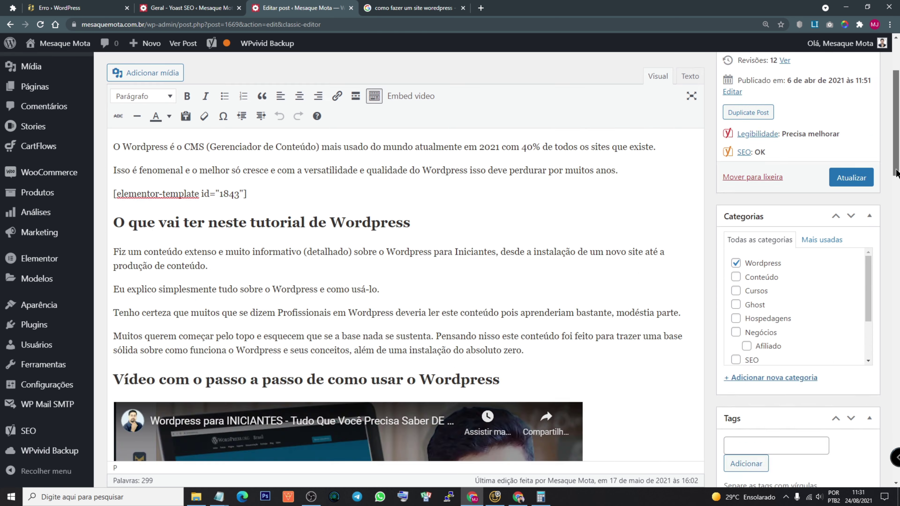
{"action": "scroll", "coordinate": [404, 283], "scroll_direction": "up", "scroll_amount": 8}
{"action": "scroll", "coordinate": [404, 284], "scroll_direction": "up", "scroll_amount": 3}
{"action": "scroll", "coordinate": [896, 402], "scroll_direction": "down", "scroll_amount": 20}
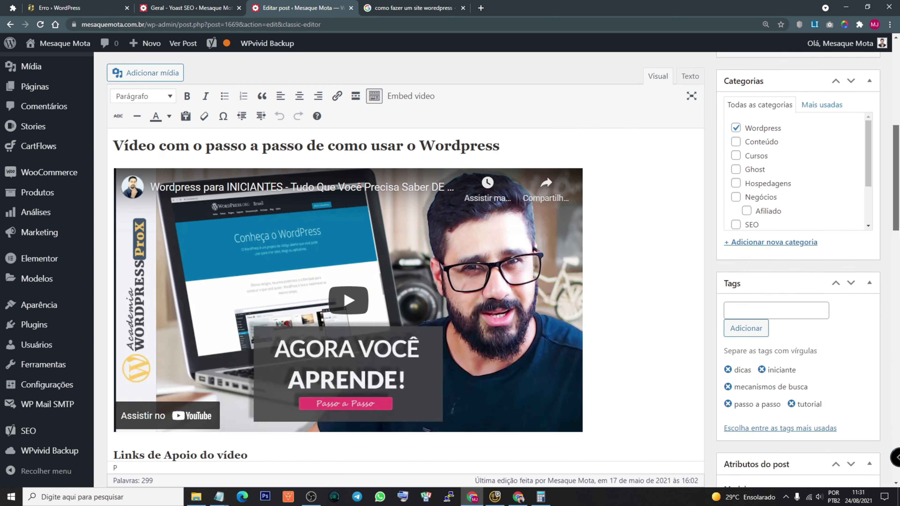
{"action": "scroll", "coordinate": [895, 402], "scroll_direction": "down", "scroll_amount": 5}
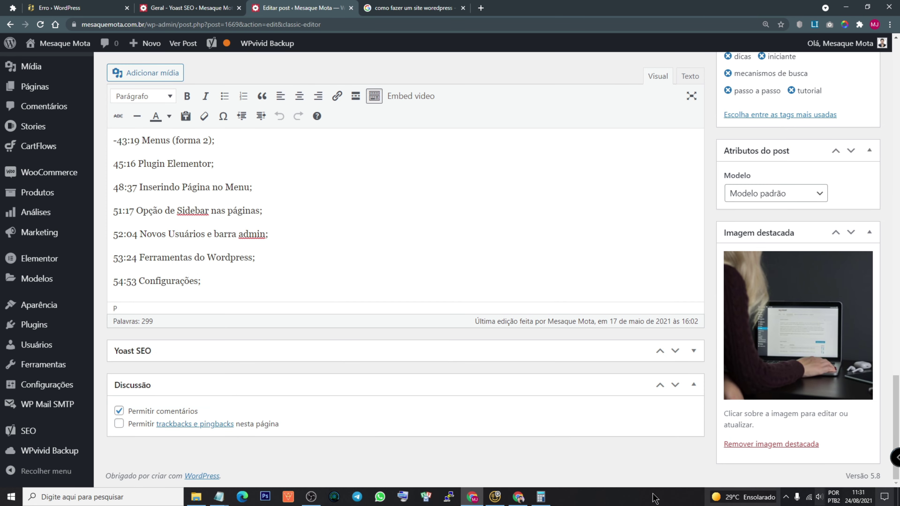
{"action": "left_click", "coordinate": [138, 352]}
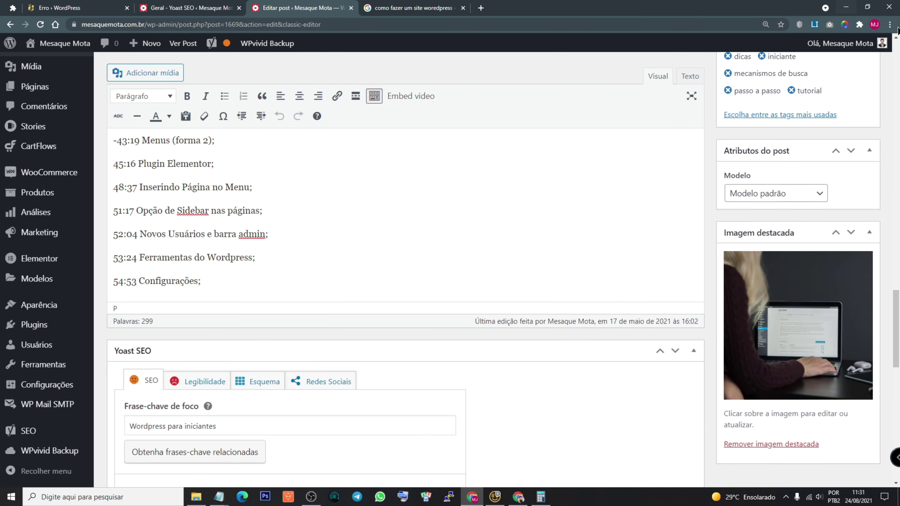
- Check the Yoast SEO checkbox in the post's screen options and look over the box's focus keyphrase, Google preview and meta description
{"action": "scroll", "coordinate": [896, 108], "scroll_direction": "up", "scroll_amount": 4}
{"action": "scroll", "coordinate": [894, 273], "scroll_direction": "up", "scroll_amount": 15}
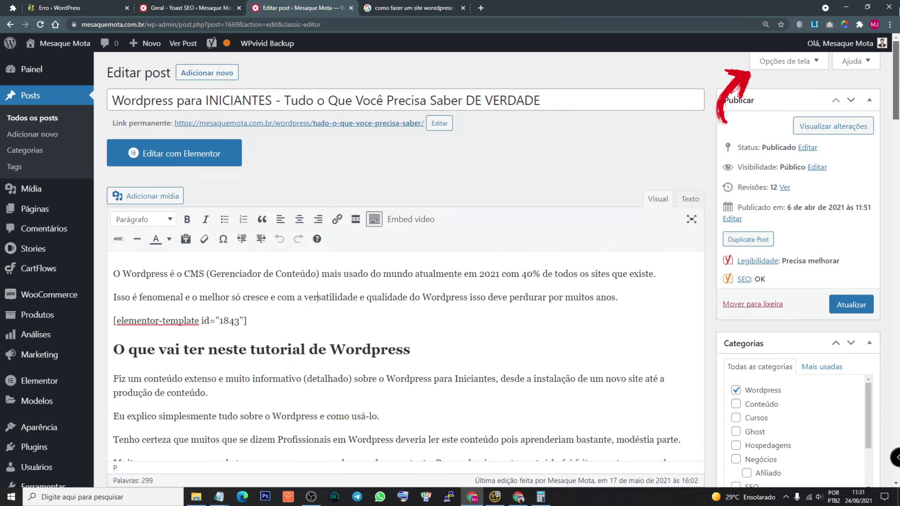
{"action": "left_click", "coordinate": [777, 65]}
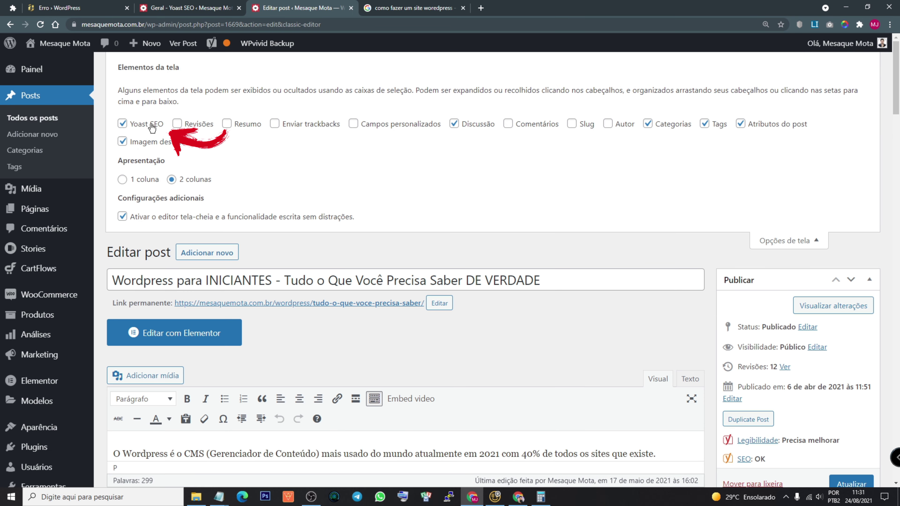
{"action": "left_click", "coordinate": [800, 242]}
{"action": "left_click_drag", "start_coordinate": [895, 71], "coordinate": [895, 443]}
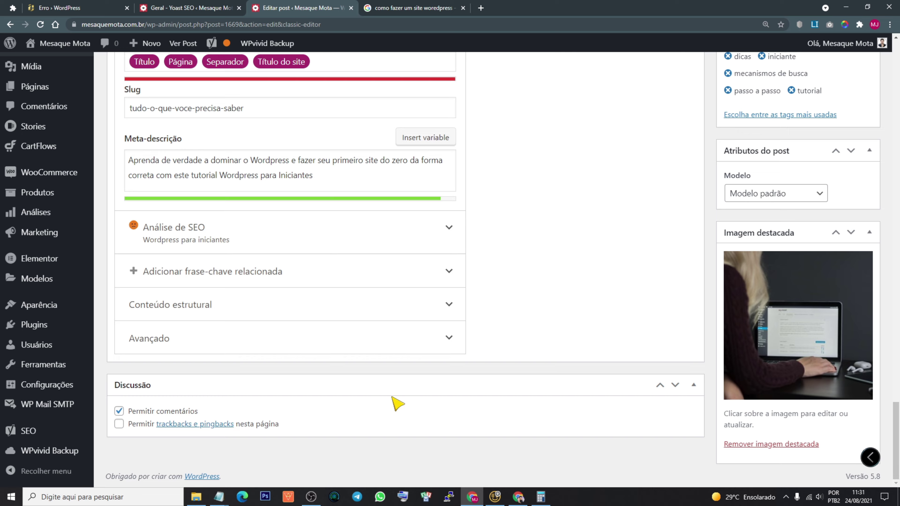
{"action": "scroll", "coordinate": [396, 402], "scroll_direction": "up", "scroll_amount": 5}
{"action": "scroll", "coordinate": [333, 287], "scroll_direction": "up", "scroll_amount": 6}
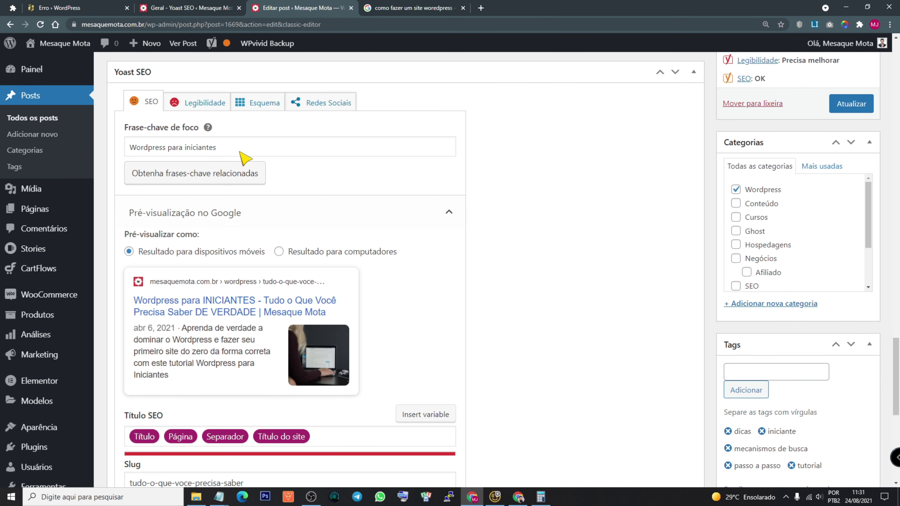
{"action": "scroll", "coordinate": [253, 287], "scroll_direction": "up", "scroll_amount": 3}
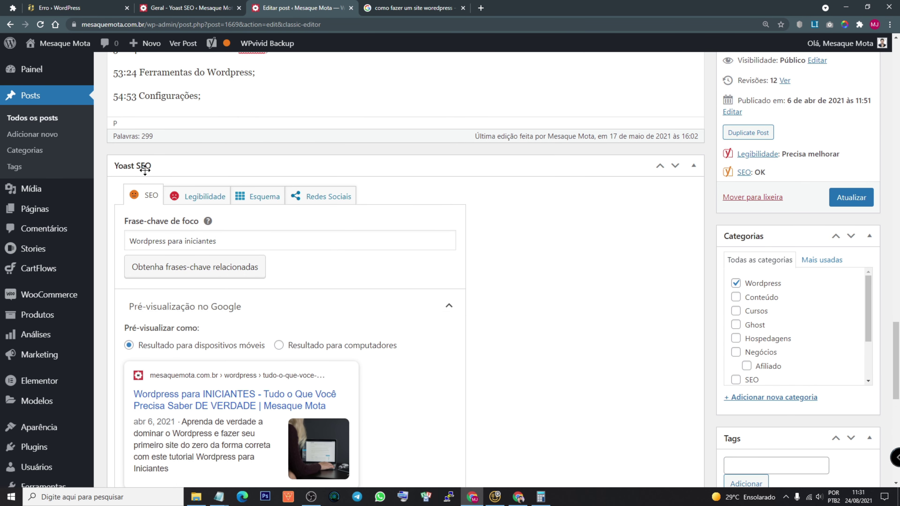
- Collapse and re-expand the Yoast SEO box below the post's content, and look over its fields down to the advanced sections
{"action": "left_click", "coordinate": [193, 168]}
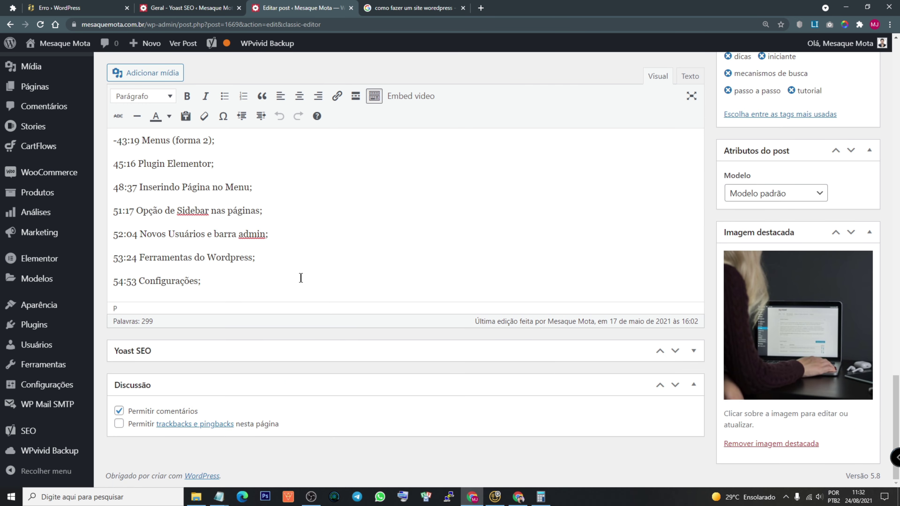
{"action": "left_click", "coordinate": [170, 351]}
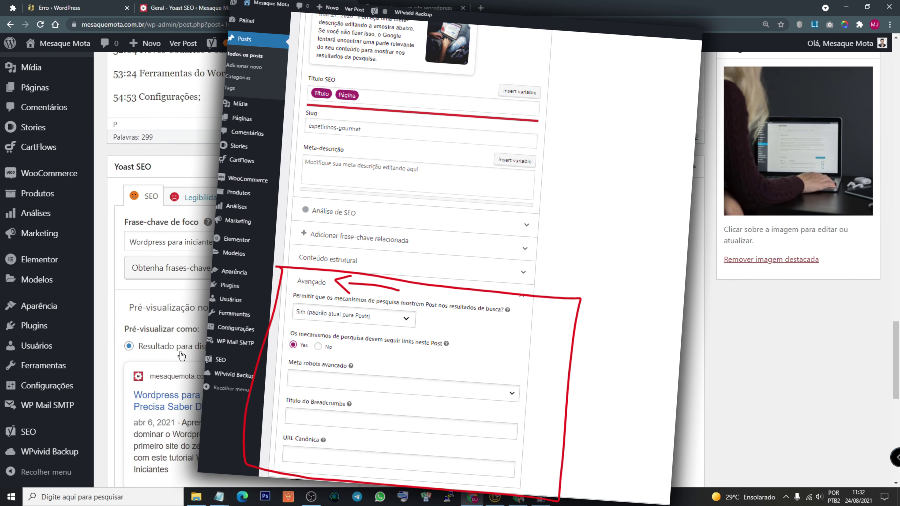
{"action": "scroll", "coordinate": [177, 273], "scroll_direction": "down", "scroll_amount": 6}
{"action": "scroll", "coordinate": [284, 248], "scroll_direction": "down", "scroll_amount": 6}
{"action": "scroll", "coordinate": [284, 248], "scroll_direction": "up", "scroll_amount": 5}
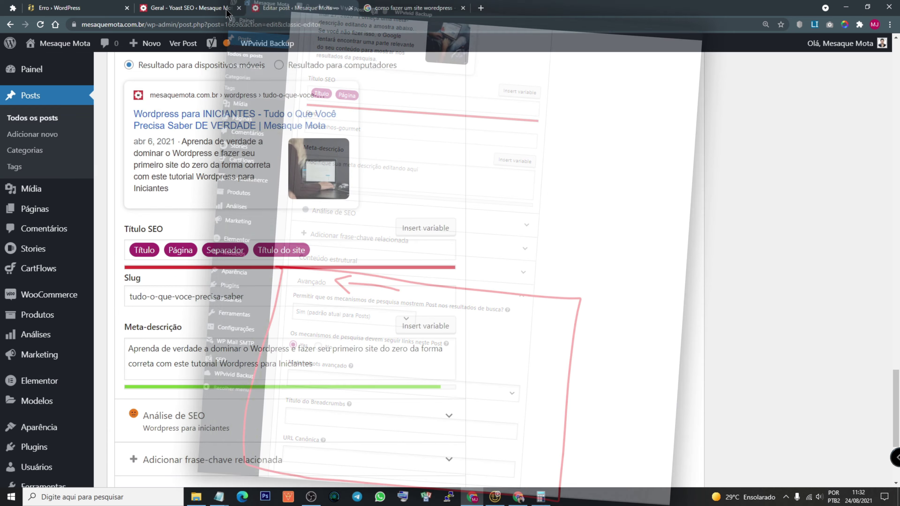
- Review the plugin's feature toggles in the general Yoast SEO settings, from link suggestions and XML sitemaps to usage tracking and Slack sharing
{"action": "left_click", "coordinate": [188, 8]}
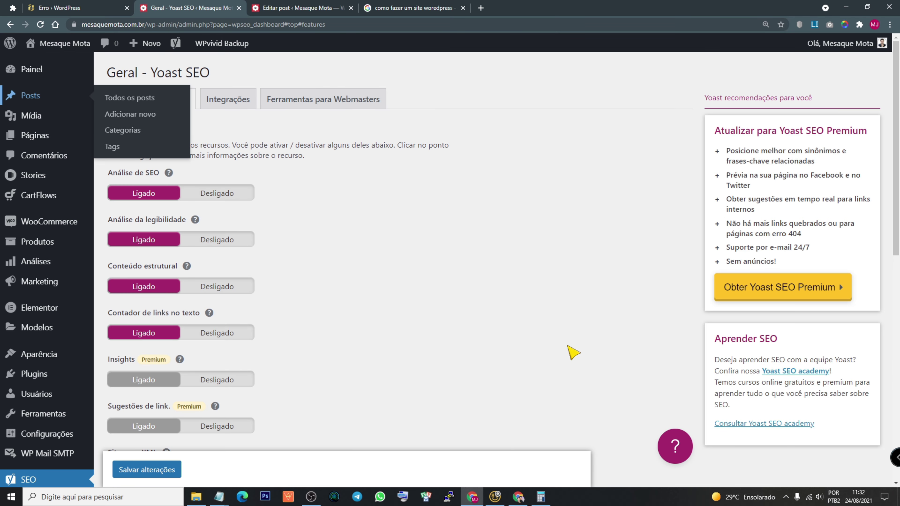
{"action": "scroll", "coordinate": [138, 349], "scroll_direction": "down", "scroll_amount": 9}
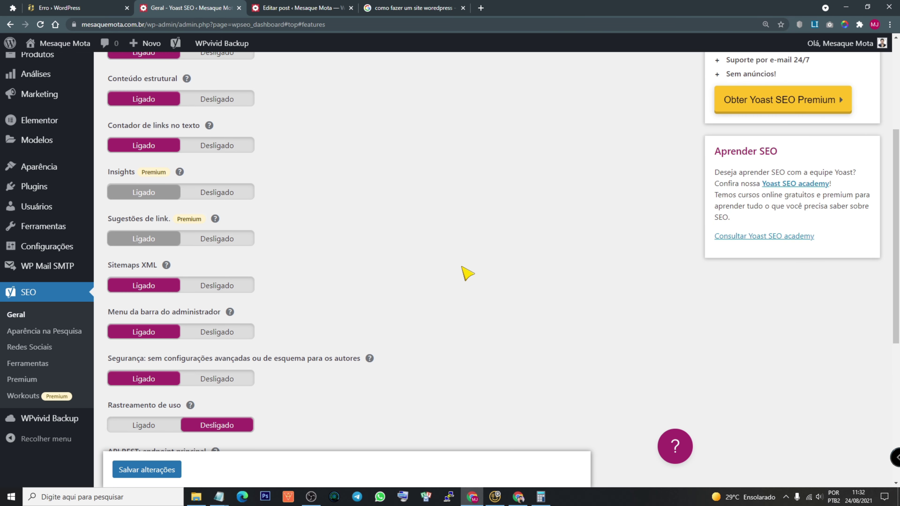
{"action": "left_click_drag", "start_coordinate": [115, 218], "coordinate": [287, 219]}
{"action": "left_click", "coordinate": [421, 335]}
{"action": "left_click_drag", "start_coordinate": [109, 264], "coordinate": [168, 286]}
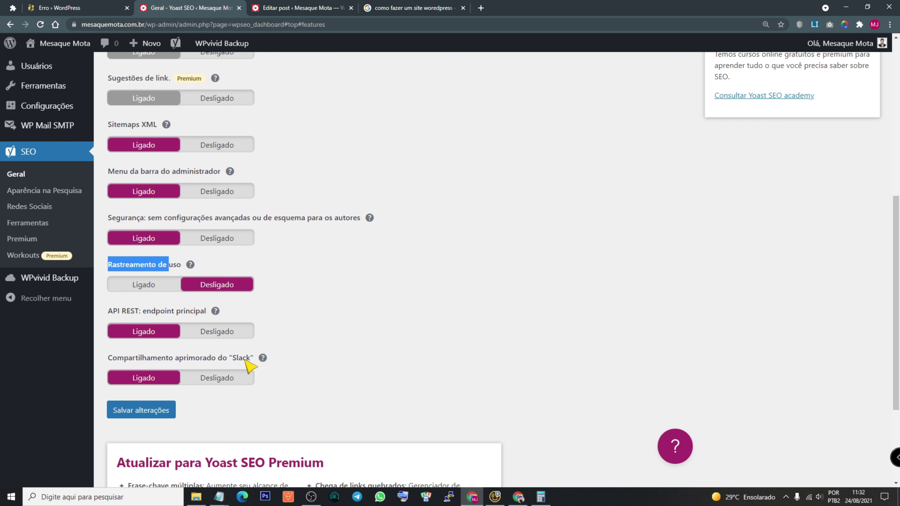
{"action": "scroll", "coordinate": [496, 393], "scroll_direction": "down", "scroll_amount": 4}
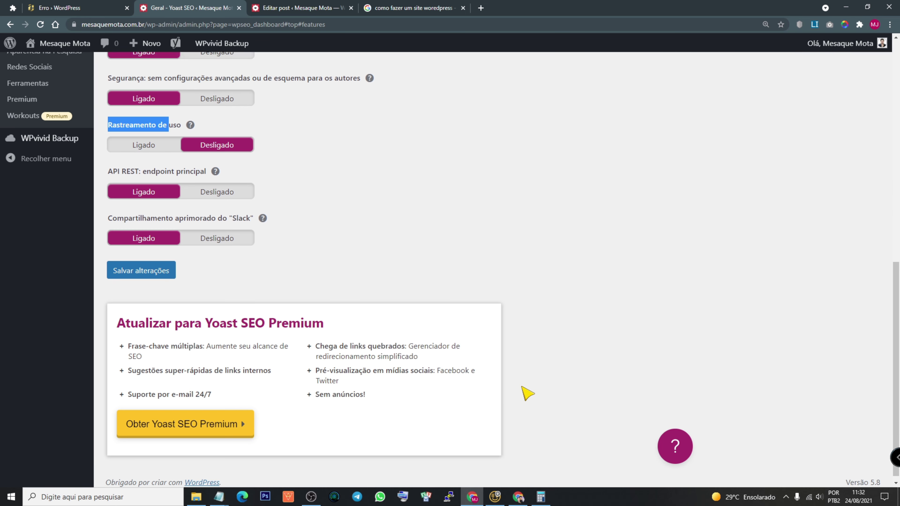
{"action": "scroll", "coordinate": [524, 390], "scroll_direction": "up", "scroll_amount": 10}
- Look over the third-party integrations and the webmaster tools verification code fields for Baidu, Bing, Google and Yandex
{"action": "left_click", "coordinate": [228, 101]}
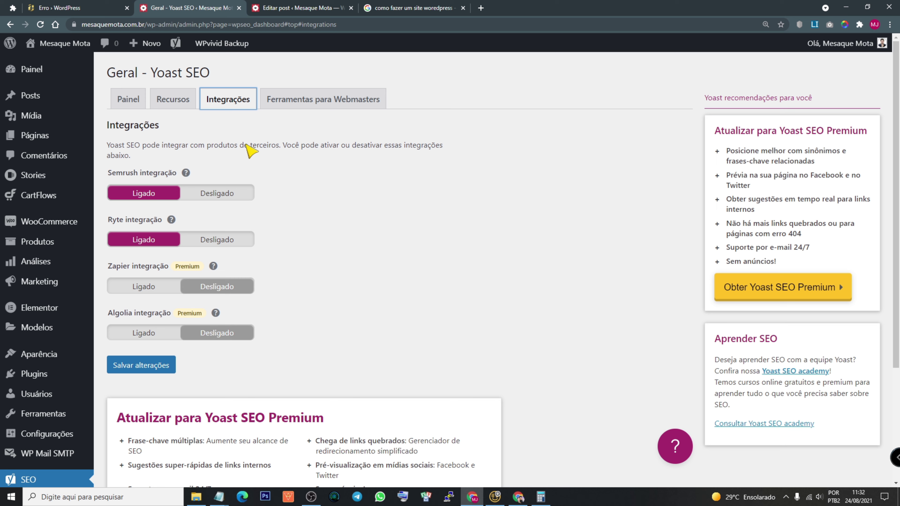
{"action": "left_click", "coordinate": [303, 100]}
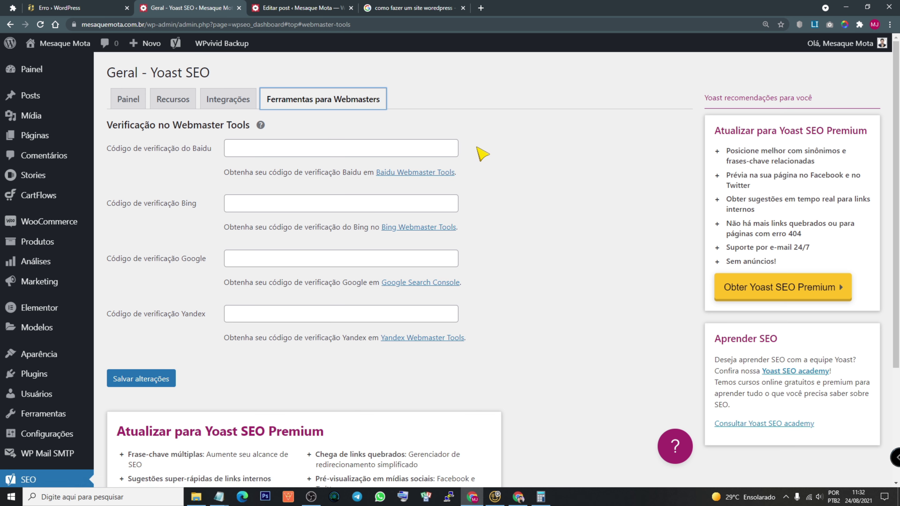
{"action": "left_click_drag", "start_coordinate": [108, 148], "coordinate": [210, 154]}
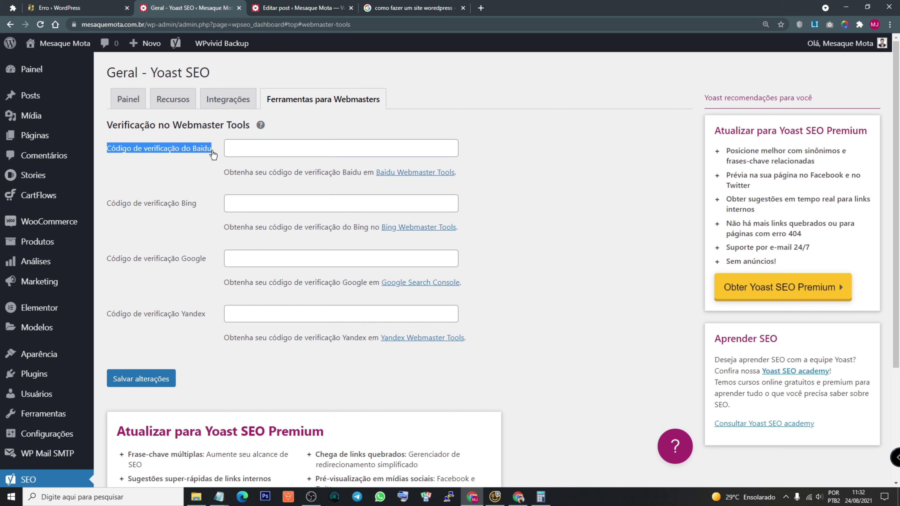
{"action": "left_click", "coordinate": [268, 150]}
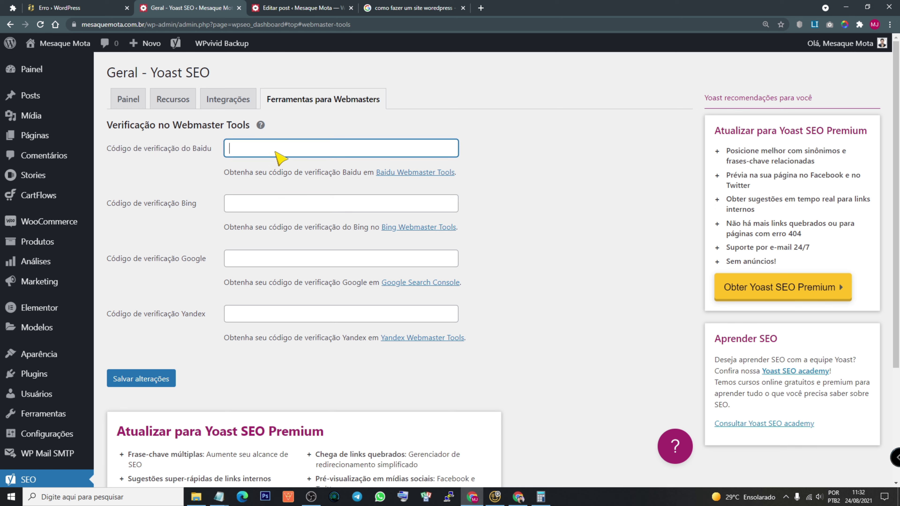
{"action": "left_click_drag", "start_coordinate": [157, 203], "coordinate": [197, 204]}
{"action": "double_click", "coordinate": [193, 261]}
{"action": "double_click", "coordinate": [194, 313]}
{"action": "left_click", "coordinate": [558, 310]}
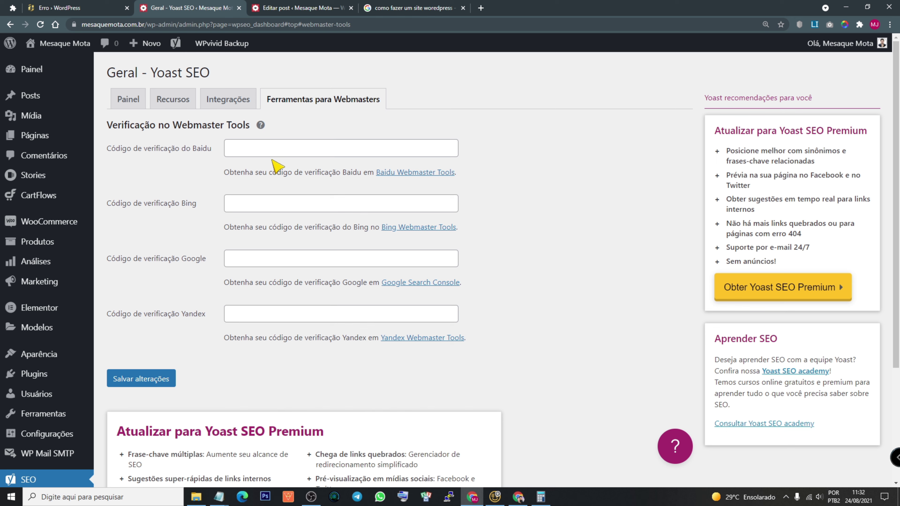
{"action": "double_click", "coordinate": [180, 261]}
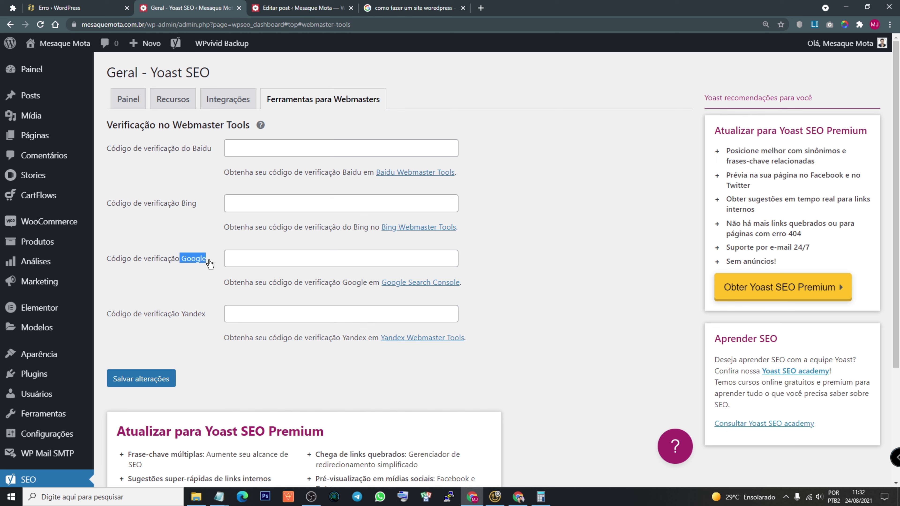
{"action": "left_click", "coordinate": [185, 236]}
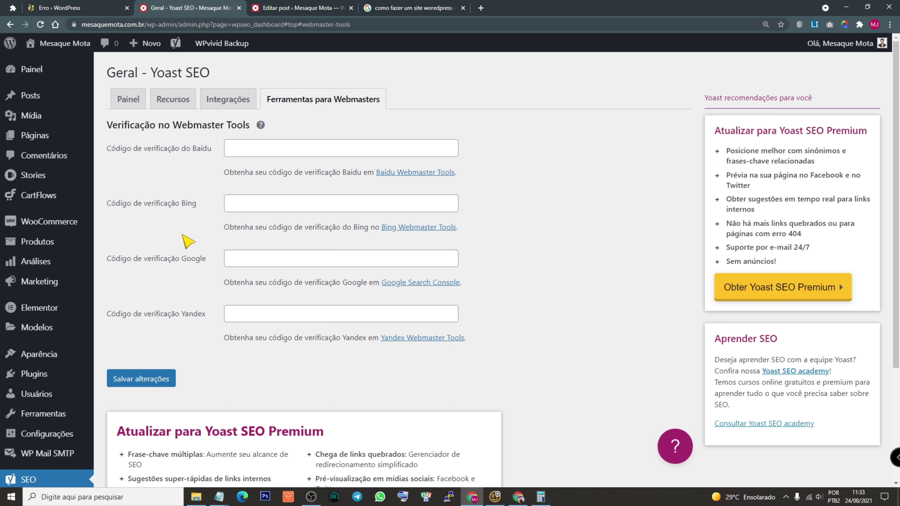
- Examine the HTML tag and Domain name provider verification methods on the linked Google Search Console page in a new tab, and close that page
{"action": "double_click", "coordinate": [193, 258]}
{"action": "right_click", "coordinate": [421, 285]}
{"action": "key", "text": "Escape"}
{"action": "middle_click", "coordinate": [434, 288]}
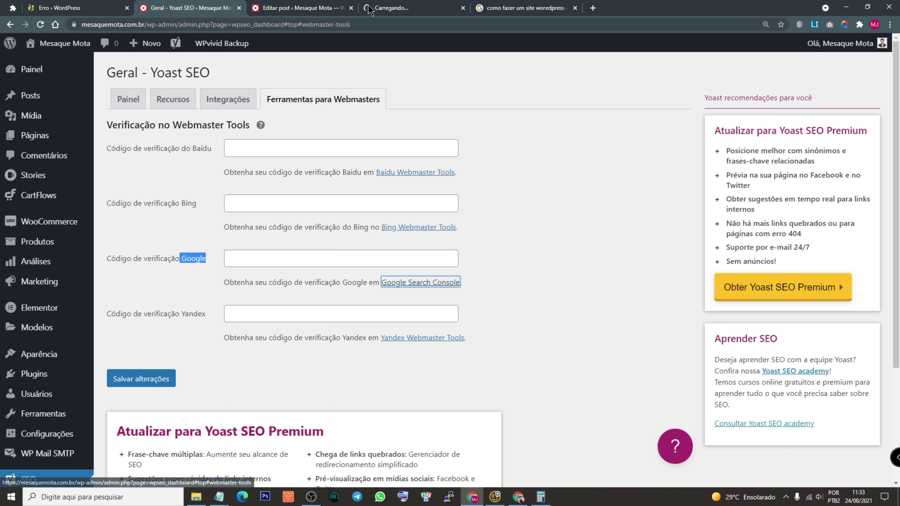
{"action": "left_click", "coordinate": [392, 11]}
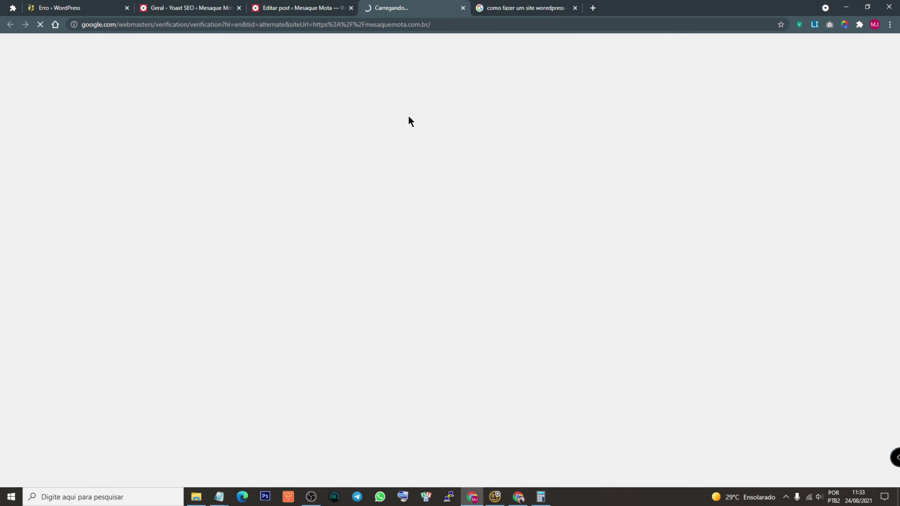
{"action": "left_click", "coordinate": [227, 8]}
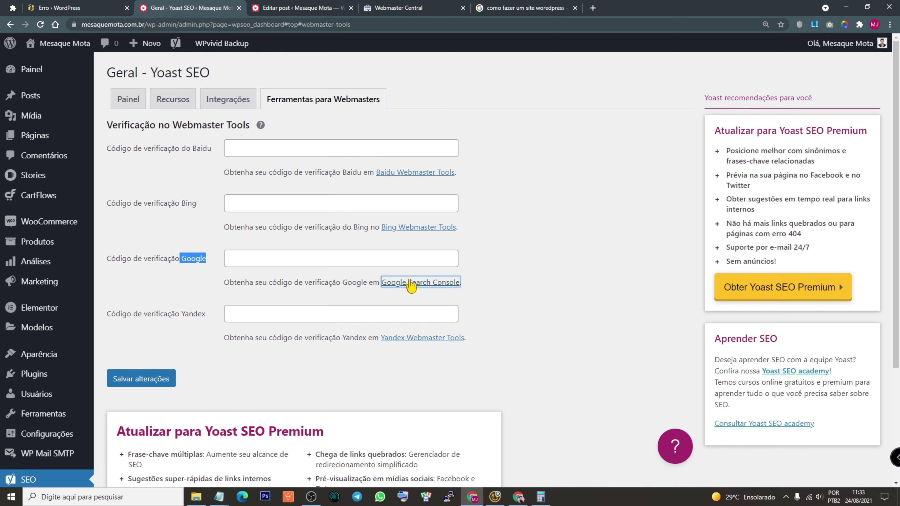
{"action": "left_click", "coordinate": [422, 10]}
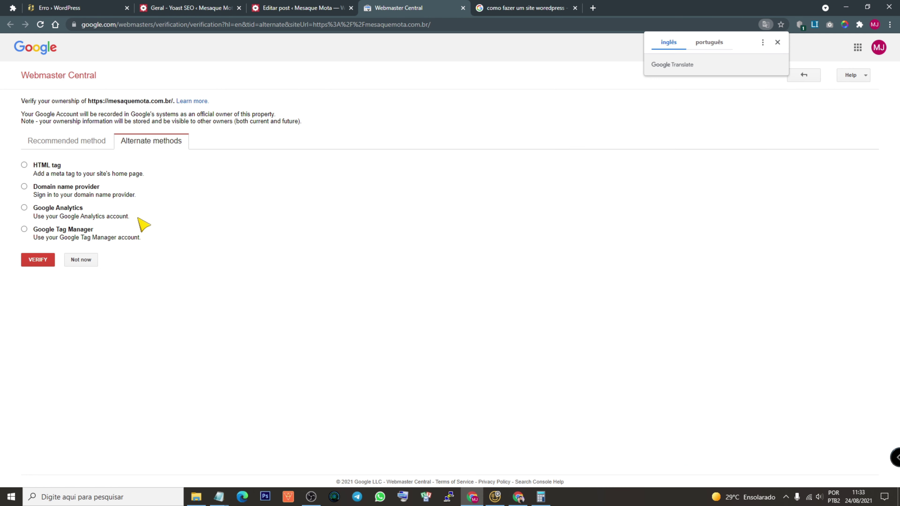
{"action": "left_click", "coordinate": [24, 164]}
{"action": "left_click", "coordinate": [24, 279]}
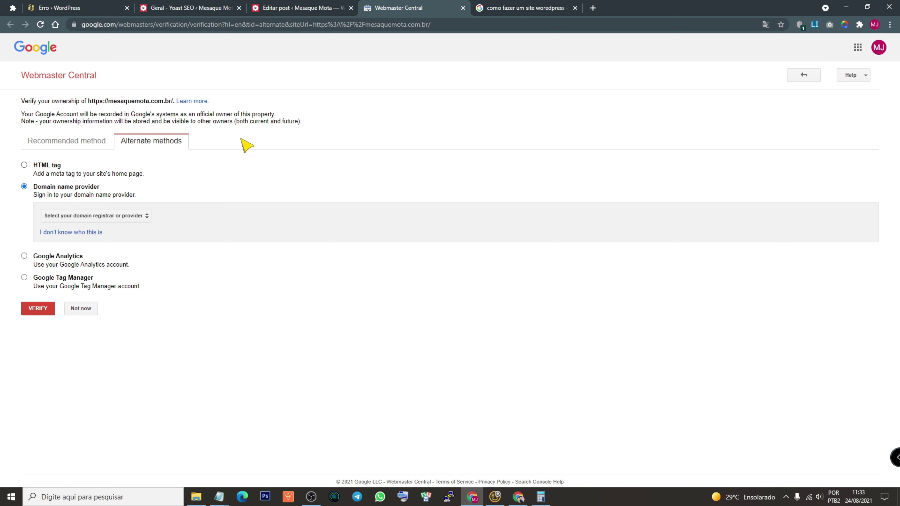
{"action": "left_click", "coordinate": [463, 8]}
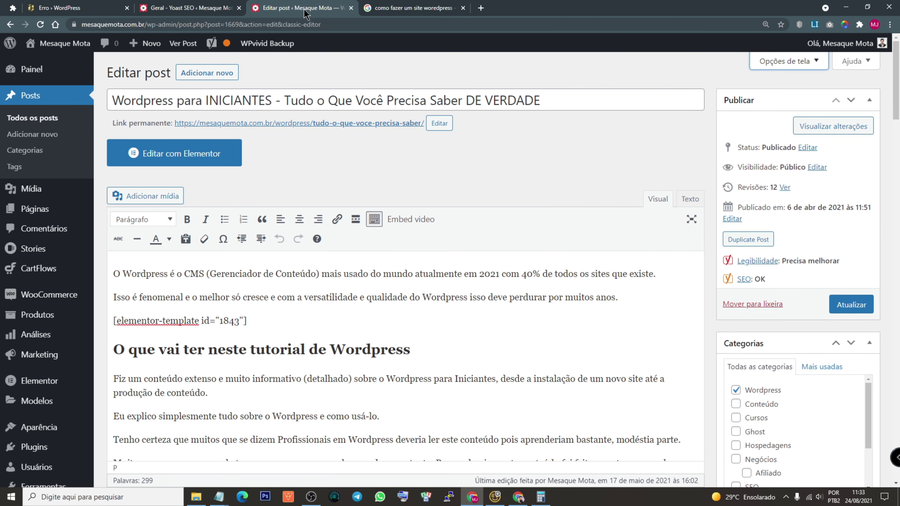
- Open Yoast's "Aparência na Pesquisa" settings, collapse the home and posts page section, and look over the knowledge graph options
{"action": "left_click", "coordinate": [209, 9]}
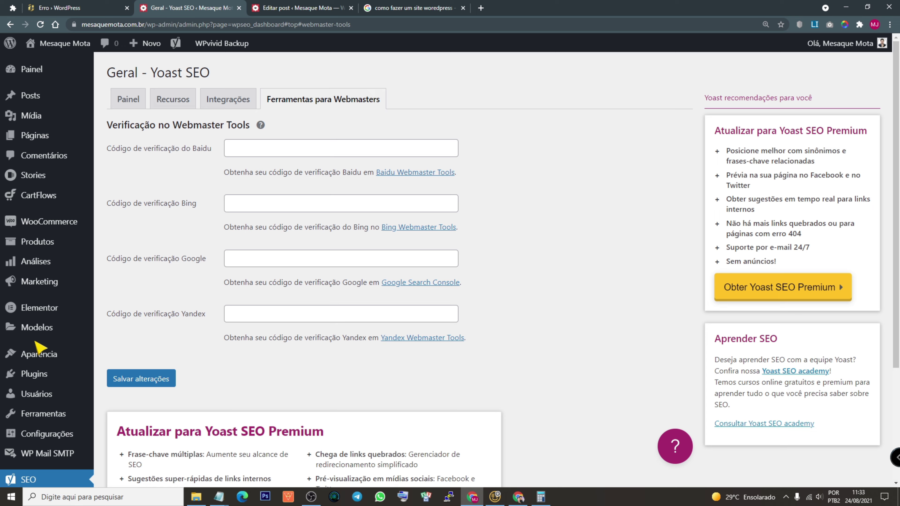
{"action": "scroll", "coordinate": [44, 346], "scroll_direction": "down", "scroll_amount": 3}
{"action": "left_click", "coordinate": [41, 363]}
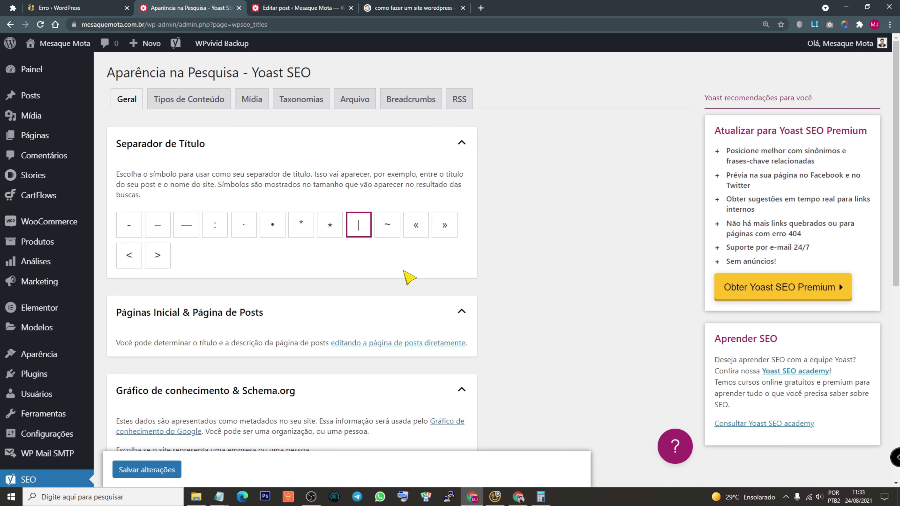
{"action": "scroll", "coordinate": [408, 277], "scroll_direction": "down", "scroll_amount": 5}
{"action": "left_click", "coordinate": [338, 134]}
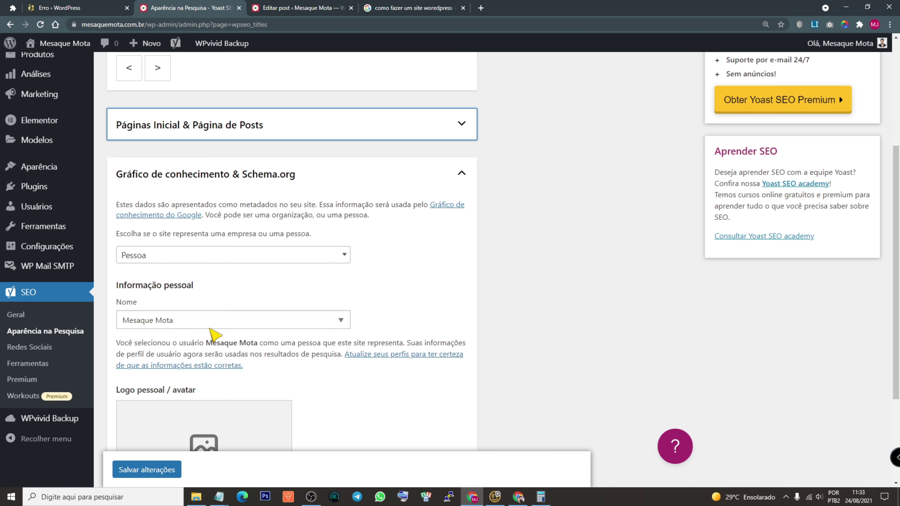
{"action": "scroll", "coordinate": [210, 333], "scroll_direction": "down", "scroll_amount": 4}
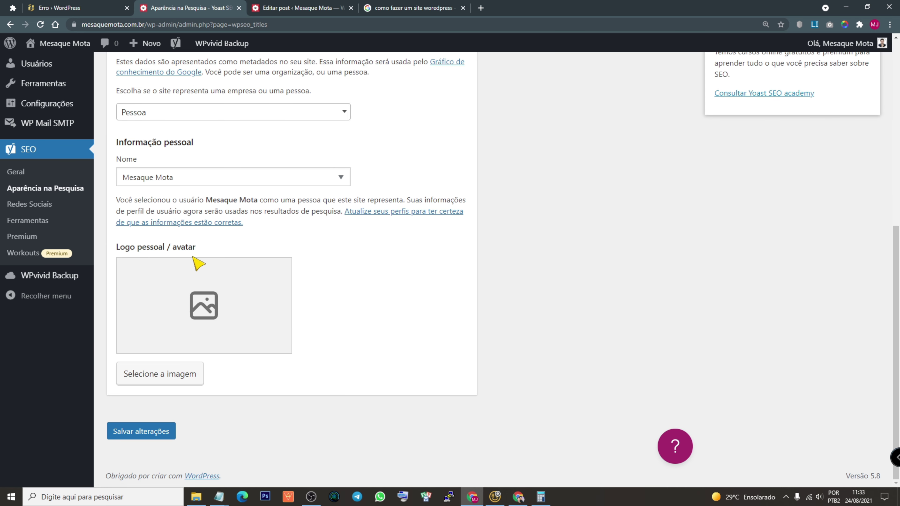
- Search the media library for "logo", set the 200 by 49 pixel wordmark as the personal logo/avatar, and save the changes
{"action": "left_click_drag", "start_coordinate": [127, 248], "coordinate": [204, 249]}
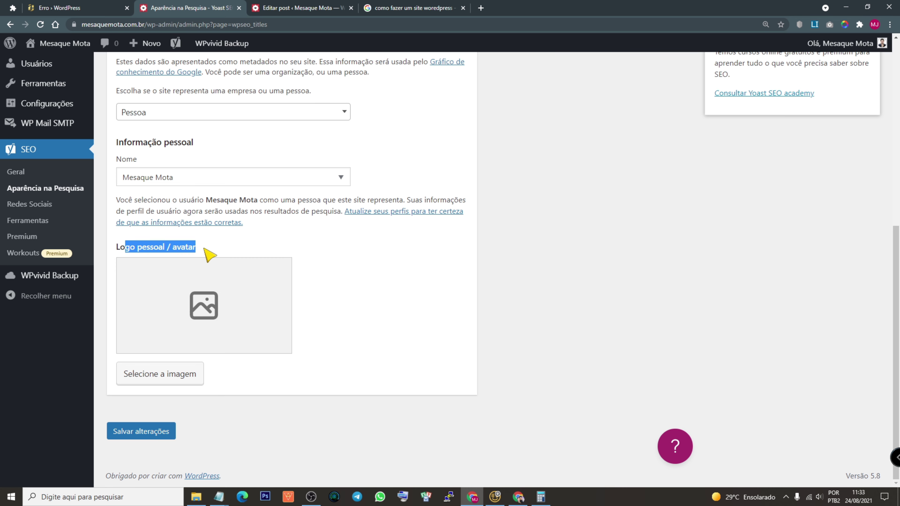
{"action": "left_click", "coordinate": [204, 301]}
{"action": "left_click", "coordinate": [624, 135]}
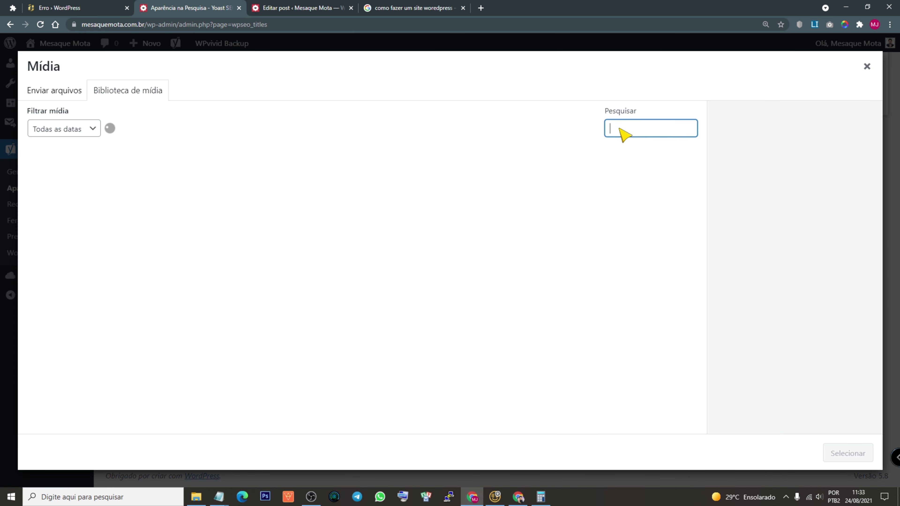
{"action": "type", "text": "logo"}
{"action": "left_click", "coordinate": [497, 269]}
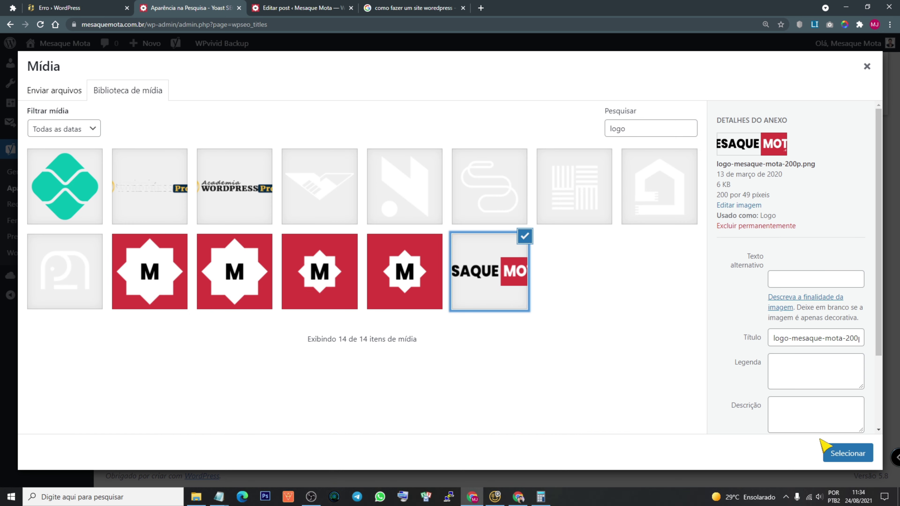
{"action": "left_click", "coordinate": [843, 450]}
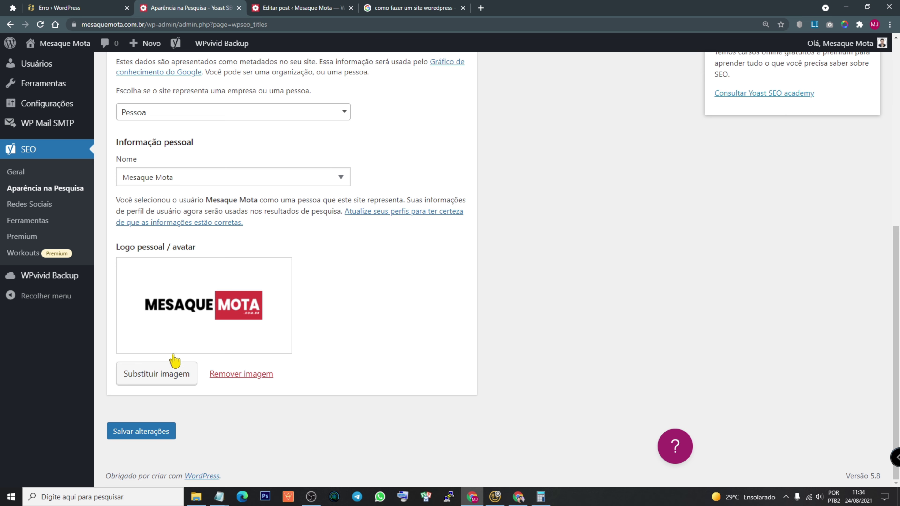
{"action": "left_click", "coordinate": [168, 377]}
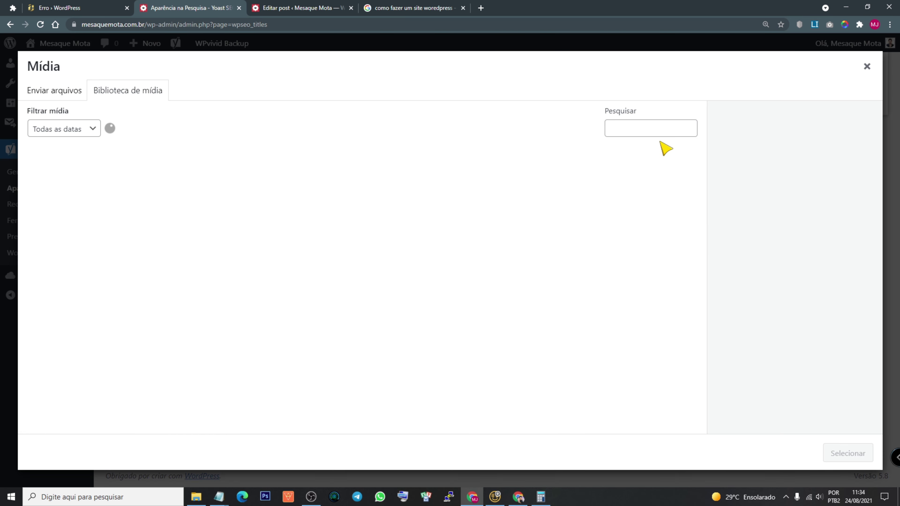
{"action": "left_click", "coordinate": [866, 65]}
{"action": "left_click", "coordinate": [167, 431]}
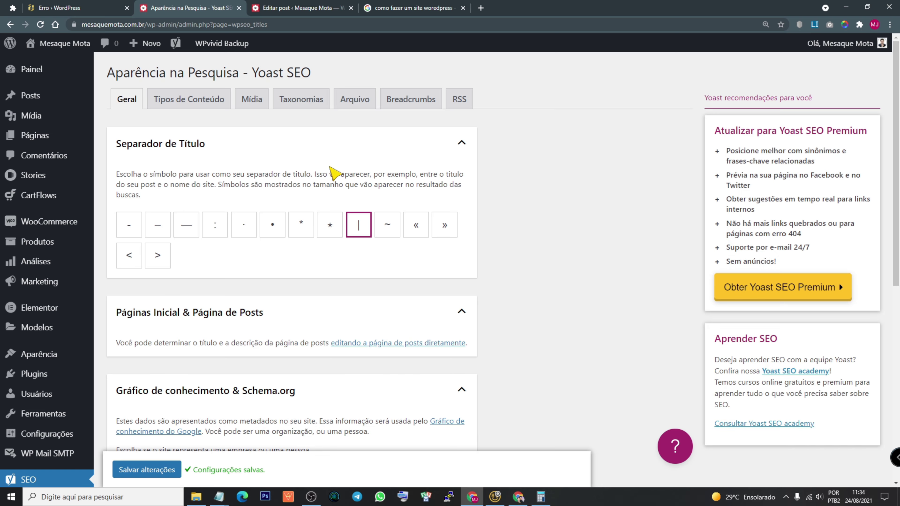
- Look over the content types under "Tipos de Conteúdo", collapsing and reopening the Posts section to examine its SEO title and meta description settings
{"action": "left_click", "coordinate": [189, 101]}
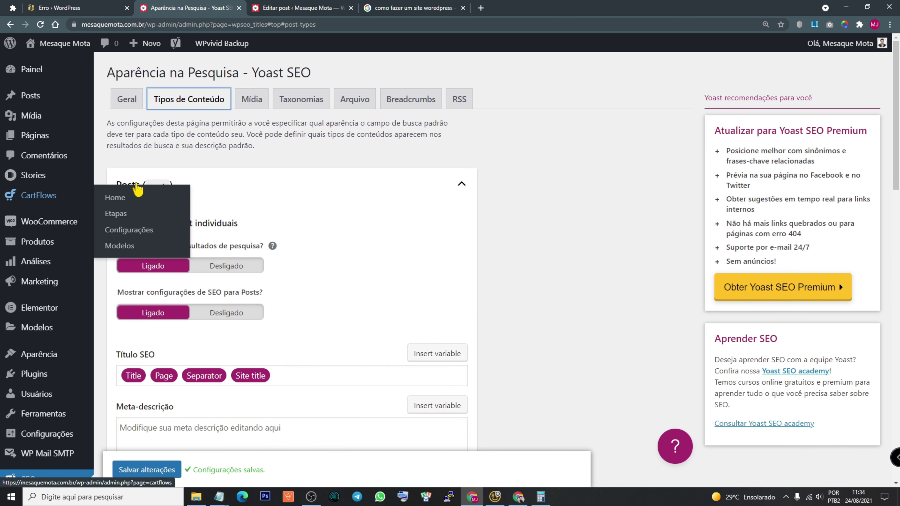
{"action": "left_click", "coordinate": [137, 186]}
{"action": "scroll", "coordinate": [395, 321], "scroll_direction": "down", "scroll_amount": 3}
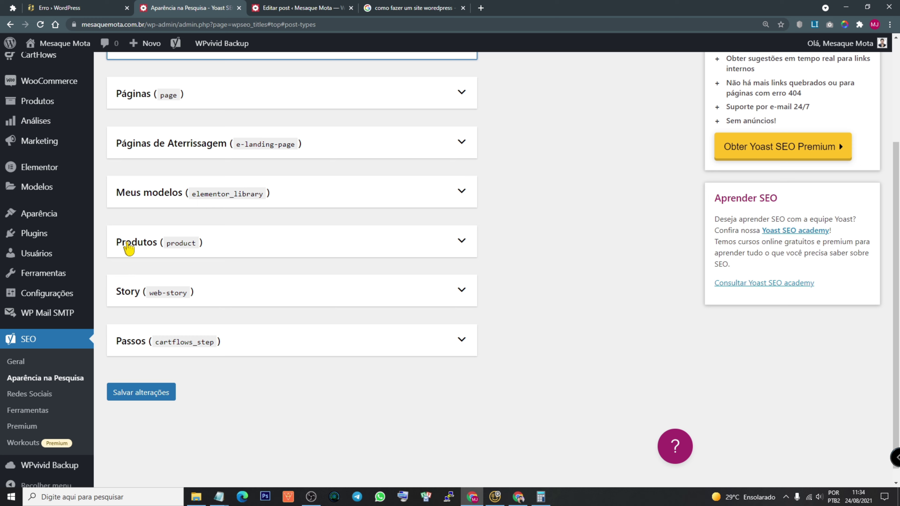
{"action": "scroll", "coordinate": [441, 249], "scroll_direction": "up", "scroll_amount": 4}
{"action": "left_click", "coordinate": [237, 184]}
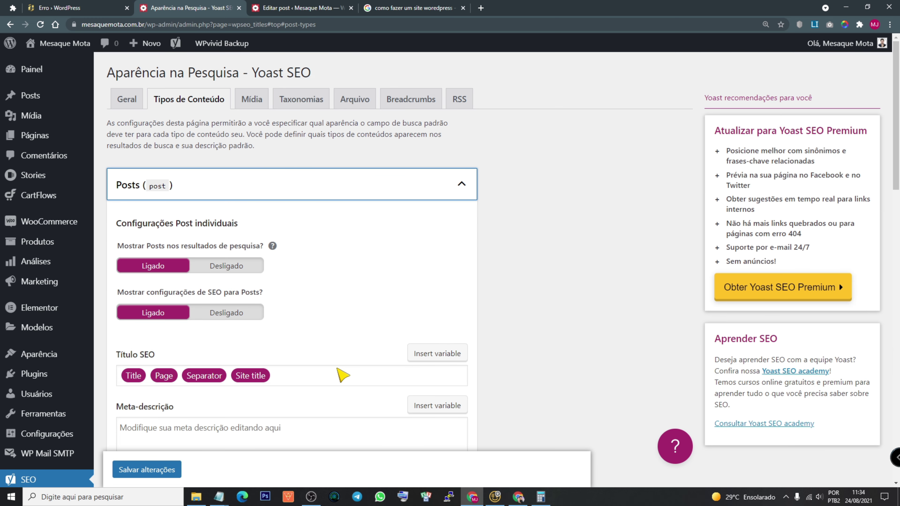
{"action": "scroll", "coordinate": [438, 255], "scroll_direction": "down", "scroll_amount": 2}
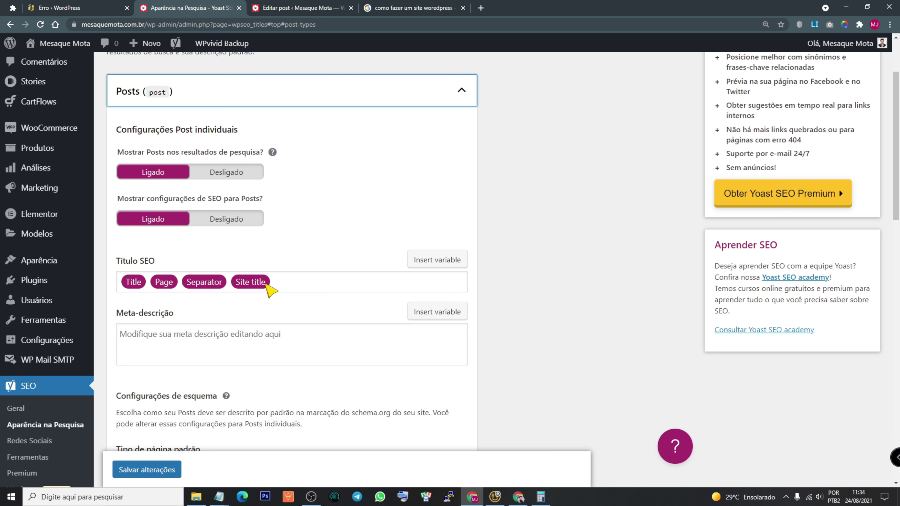
- Switch to the post being edited and examine the Google preview and SEO title variables in its Yoast box
{"action": "left_click", "coordinate": [299, 10]}
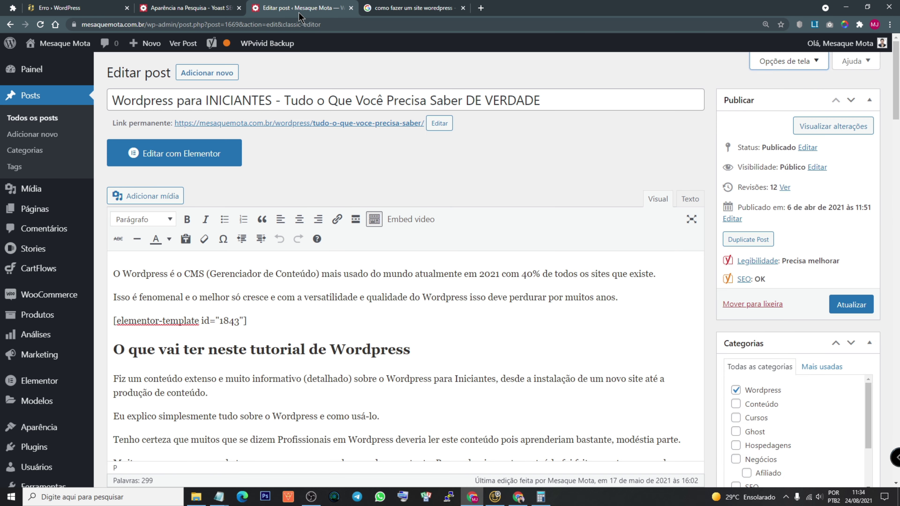
{"action": "scroll", "coordinate": [743, 312], "scroll_direction": "down", "scroll_amount": 20}
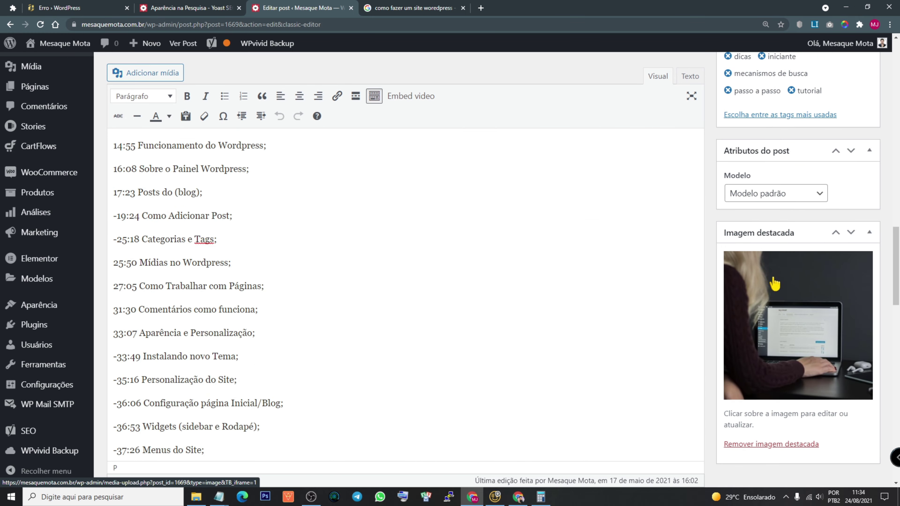
{"action": "scroll", "coordinate": [737, 323], "scroll_direction": "down", "scroll_amount": 8}
{"action": "scroll", "coordinate": [217, 314], "scroll_direction": "up", "scroll_amount": 4}
{"action": "scroll", "coordinate": [217, 314], "scroll_direction": "down", "scroll_amount": 8}
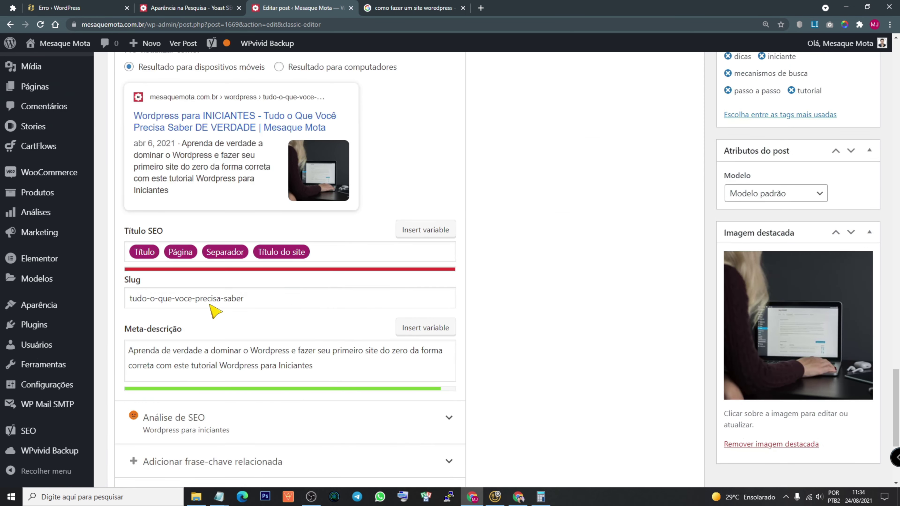
{"action": "scroll", "coordinate": [218, 316], "scroll_direction": "up", "scroll_amount": 5}
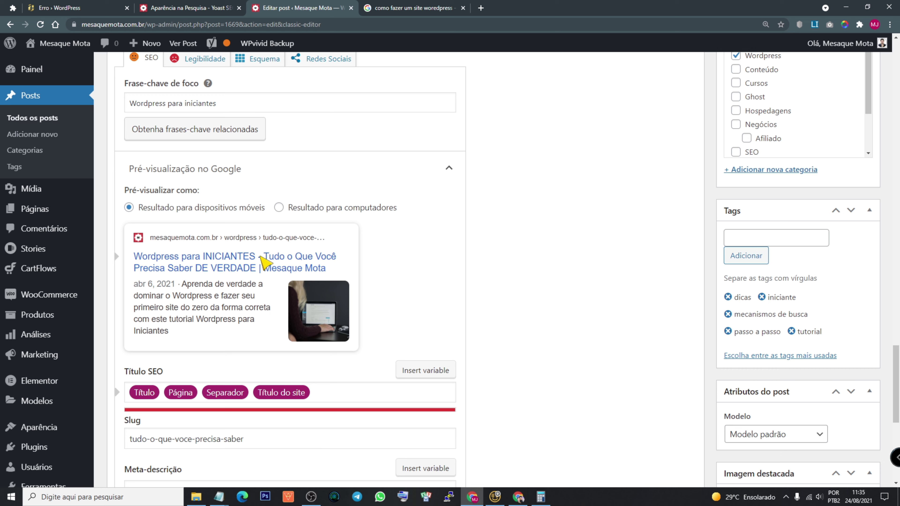
- Compare the dash in the post's main title with the separator in the Google preview
{"action": "left_click_drag", "start_coordinate": [895, 369], "coordinate": [892, 64]}
{"action": "double_click", "coordinate": [277, 101]}
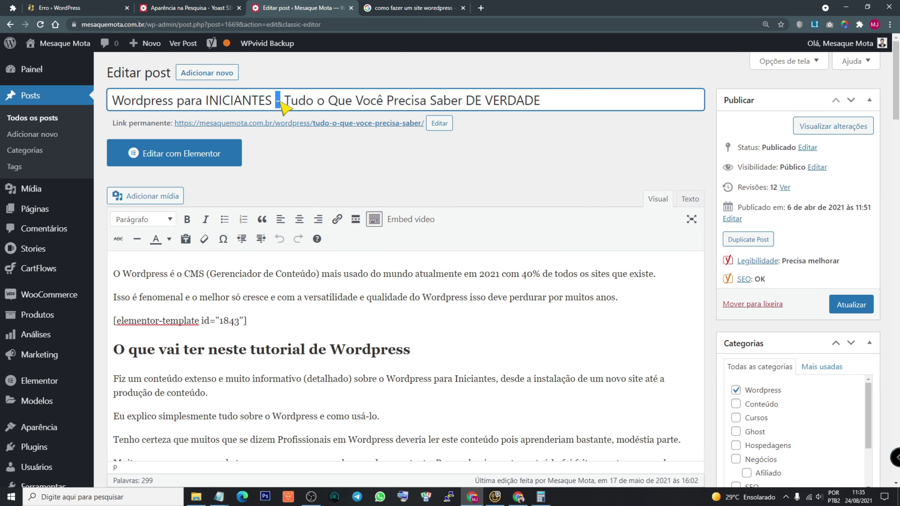
{"action": "left_click_drag", "start_coordinate": [895, 135], "coordinate": [887, 452]}
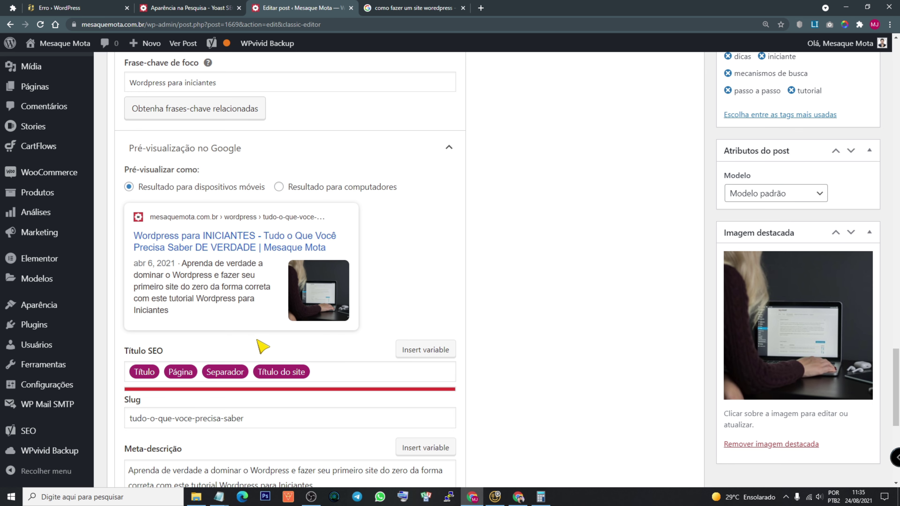
- Examine the Slug field in the Yoast box and highlight its full text without changing it
{"action": "scroll", "coordinate": [258, 347], "scroll_direction": "down", "scroll_amount": 2}
{"action": "left_click", "coordinate": [172, 334]}
{"action": "left_click_drag", "start_coordinate": [146, 332], "coordinate": [258, 337]}
{"action": "left_click", "coordinate": [282, 357]}
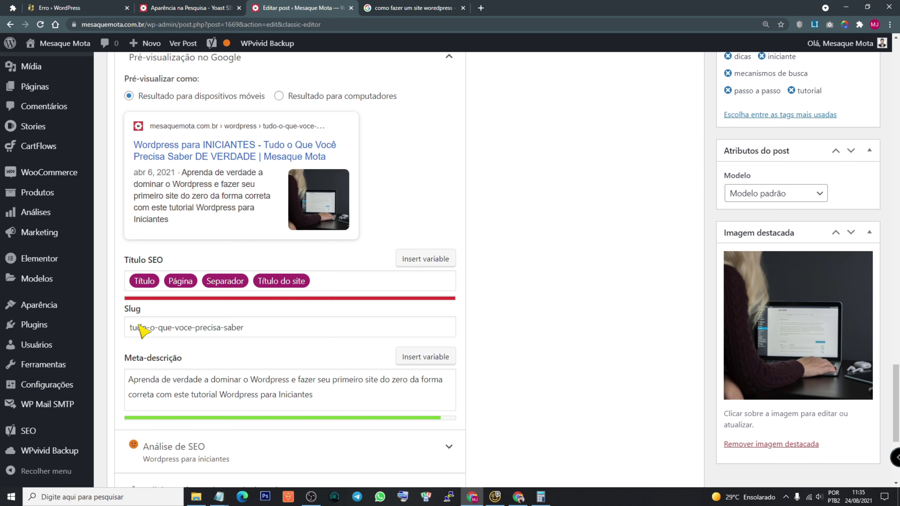
{"action": "left_click", "coordinate": [193, 326]}
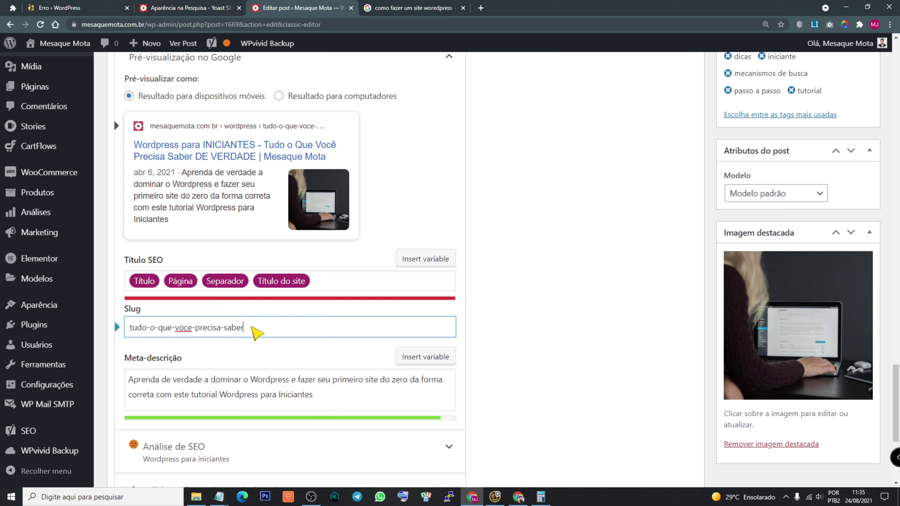
{"action": "left_click_drag", "start_coordinate": [257, 327], "coordinate": [120, 327]}
- Open the permalink slug below the post title for editing and cancel the edit
{"action": "left_click_drag", "start_coordinate": [894, 419], "coordinate": [894, 95]}
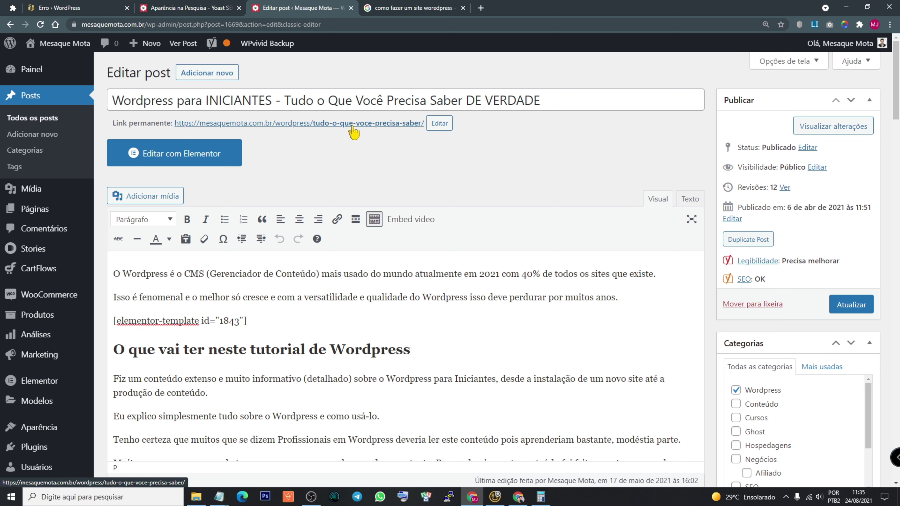
{"action": "left_click", "coordinate": [440, 123]}
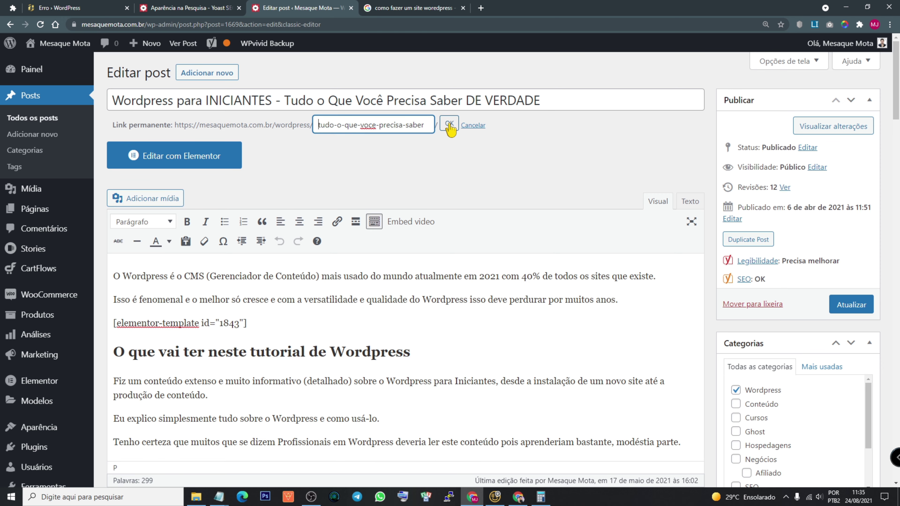
{"action": "left_click", "coordinate": [472, 126]}
- Return to the Yoast box and review the Slug field again, highlighting its text and deselecting it
{"action": "left_click_drag", "start_coordinate": [895, 82], "coordinate": [895, 427]}
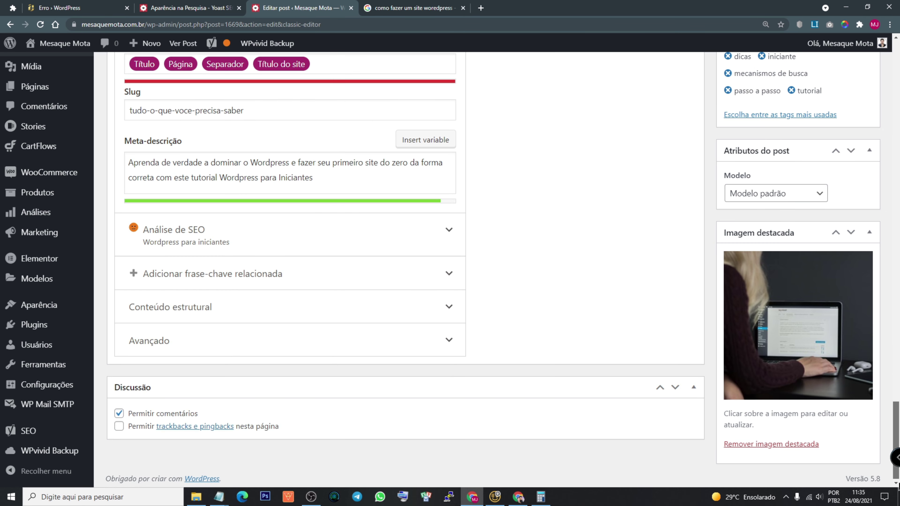
{"action": "scroll", "coordinate": [552, 391], "scroll_direction": "up", "scroll_amount": 6}
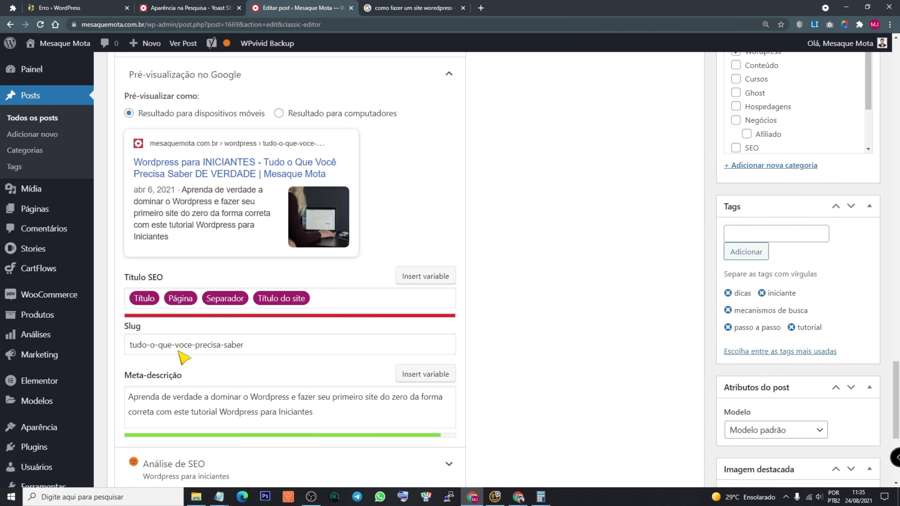
{"action": "left_click_drag", "start_coordinate": [139, 346], "coordinate": [251, 347]}
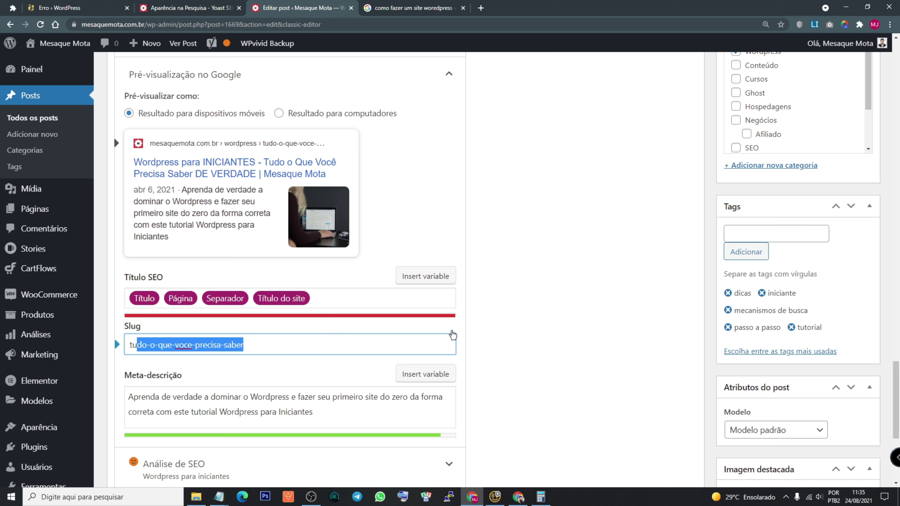
{"action": "left_click", "coordinate": [547, 349]}
{"action": "scroll", "coordinate": [562, 351], "scroll_direction": "down", "scroll_amount": 3}
{"action": "left_click_drag", "start_coordinate": [257, 252], "coordinate": [121, 252]}
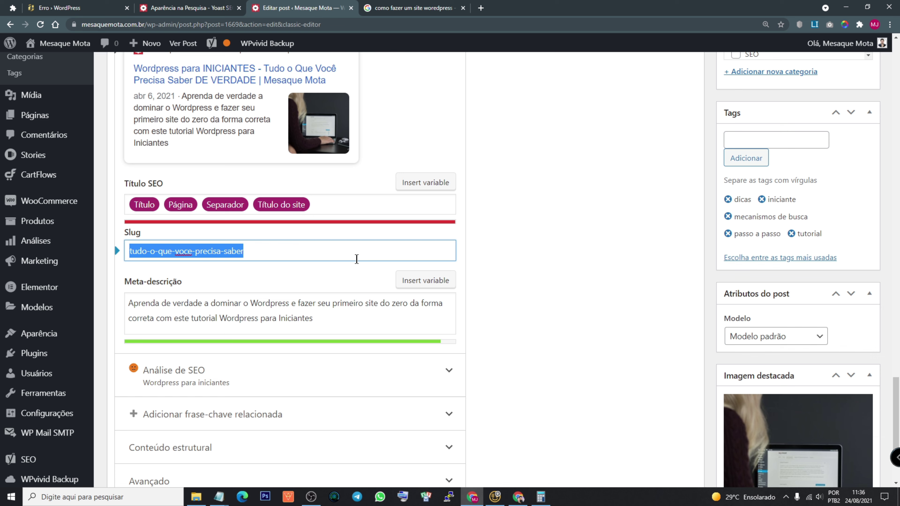
{"action": "left_click", "coordinate": [535, 247]}
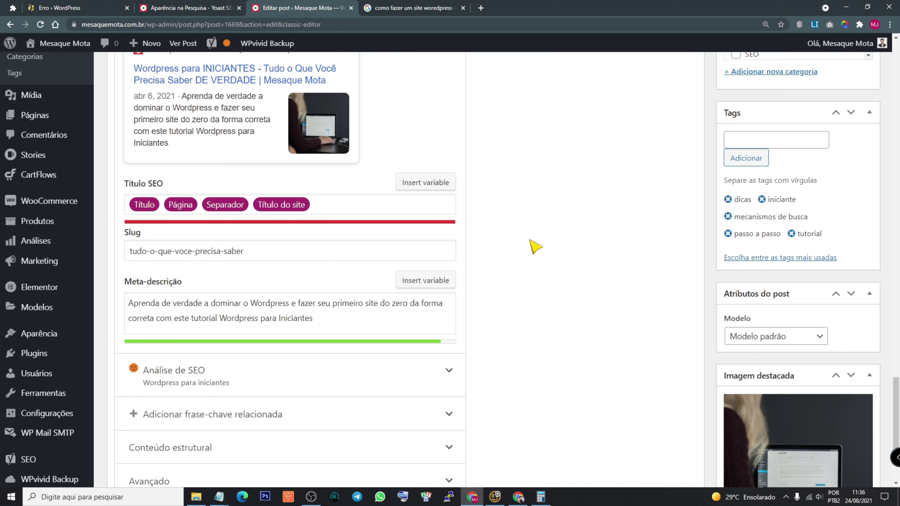
- Clear the SEO title by removing the Título do site, Separador, Página and Título variables
{"action": "left_click", "coordinate": [323, 209]}
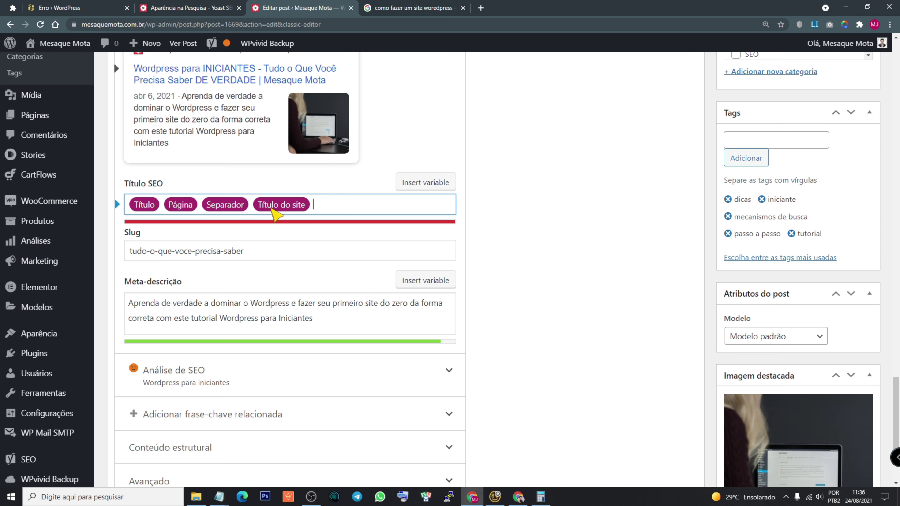
{"action": "key", "text": "BackSpace"}
{"action": "scroll", "coordinate": [274, 250], "scroll_direction": "up", "scroll_amount": 4}
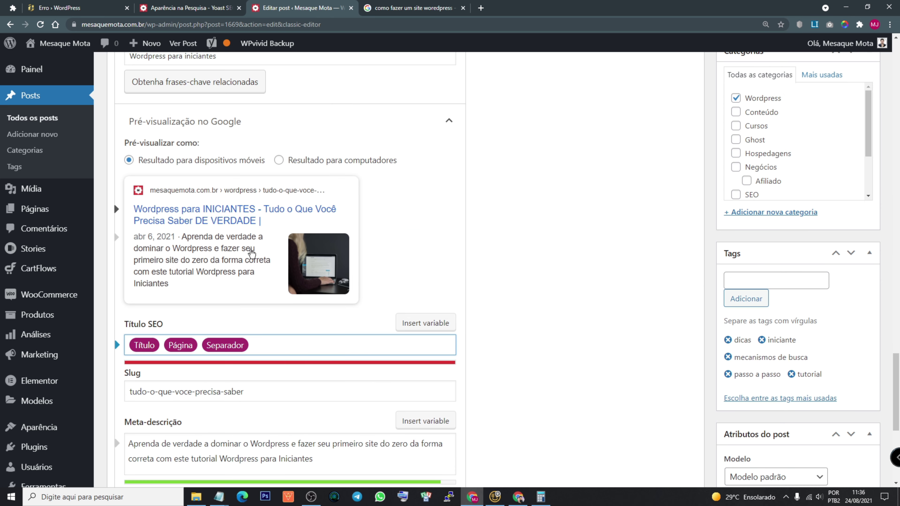
{"action": "key", "text": "BackSpace"}
{"action": "key", "text": "BackSpace"}
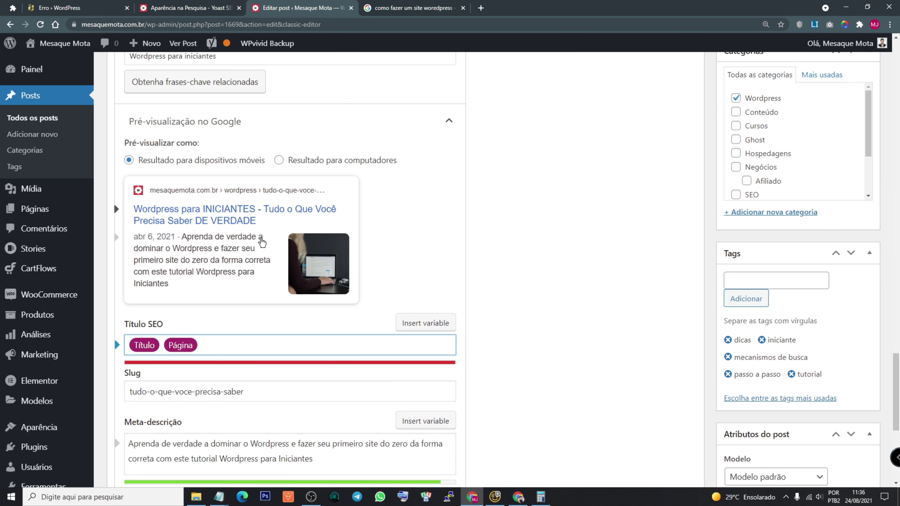
{"action": "left_click", "coordinate": [495, 340]}
{"action": "scroll", "coordinate": [301, 337], "scroll_direction": "down", "scroll_amount": 3}
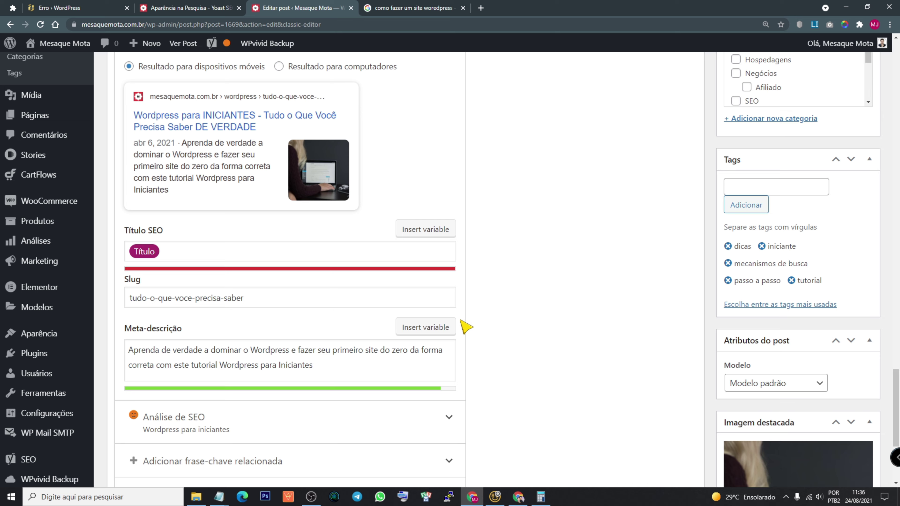
{"action": "scroll", "coordinate": [343, 337], "scroll_direction": "up", "scroll_amount": 3}
{"action": "left_click", "coordinate": [178, 344]}
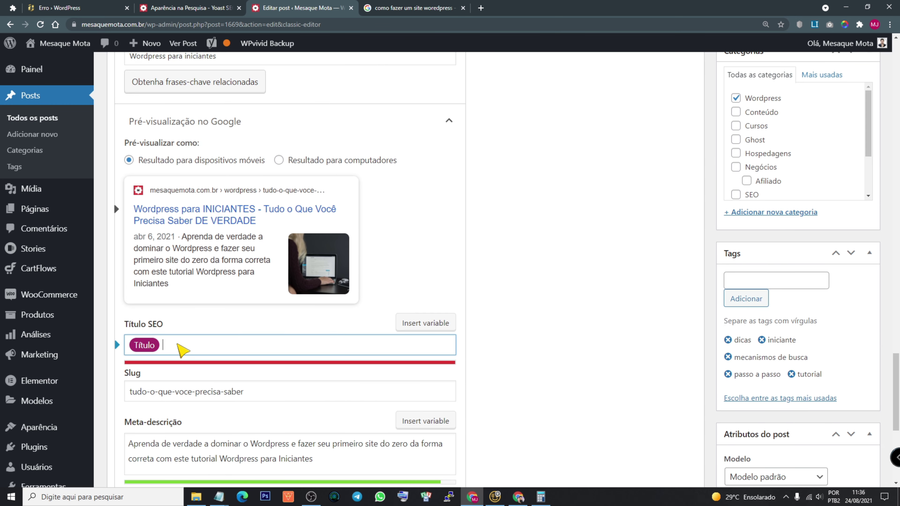
{"action": "key", "text": "BackSpace"}
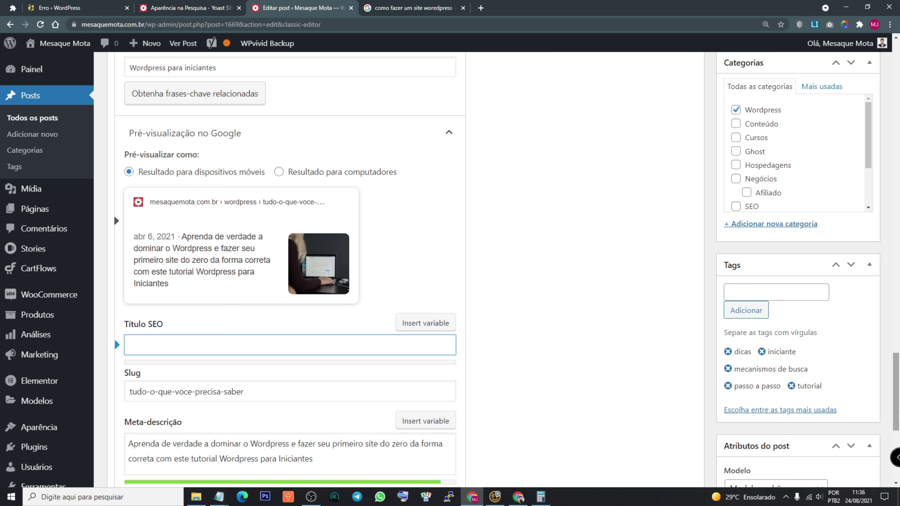
- Copy the post's full title and paste it into the empty SEO title field
{"action": "left_click_drag", "start_coordinate": [895, 419], "coordinate": [894, 39]}
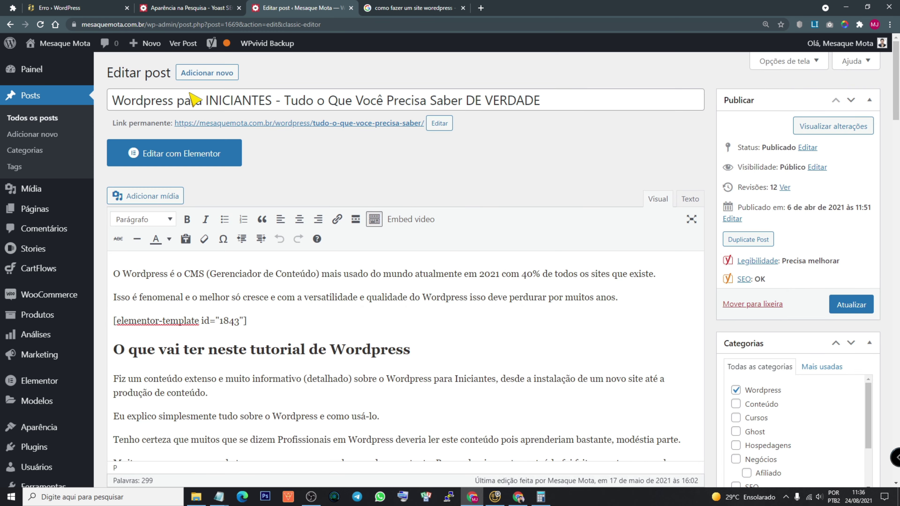
{"action": "left_click_drag", "start_coordinate": [895, 92], "coordinate": [895, 46]}
{"action": "triple_click", "coordinate": [589, 106]}
{"action": "key", "text": "ctrl+c"}
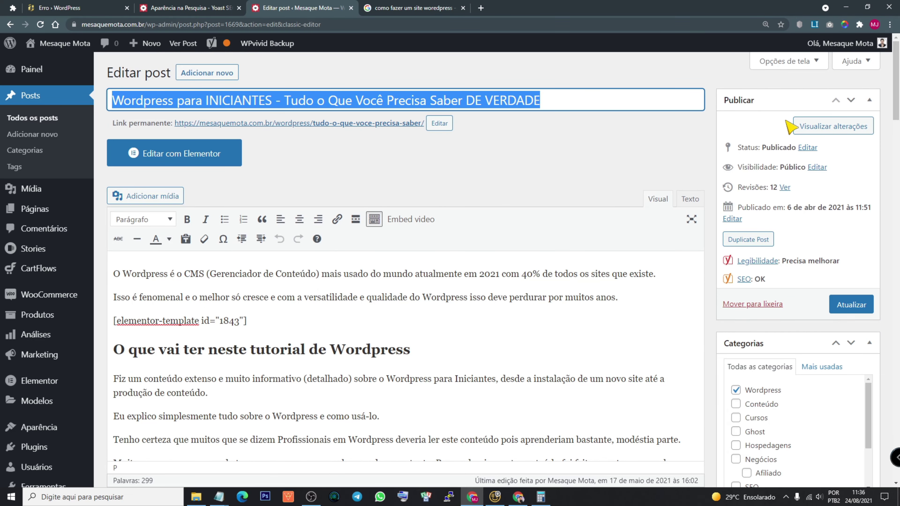
{"action": "scroll", "coordinate": [594, 124], "scroll_direction": "down", "scroll_amount": 15}
{"action": "scroll", "coordinate": [291, 270], "scroll_direction": "down", "scroll_amount": 6}
{"action": "left_click", "coordinate": [153, 246]}
{"action": "key", "text": "ctrl+v"}
- Replace the part of the SEO title after "INICIANTES" so it reads "Wordpress para INICIANTES, Aprenda Como Usar o Wordpress"
{"action": "scroll", "coordinate": [241, 358], "scroll_direction": "up", "scroll_amount": 4}
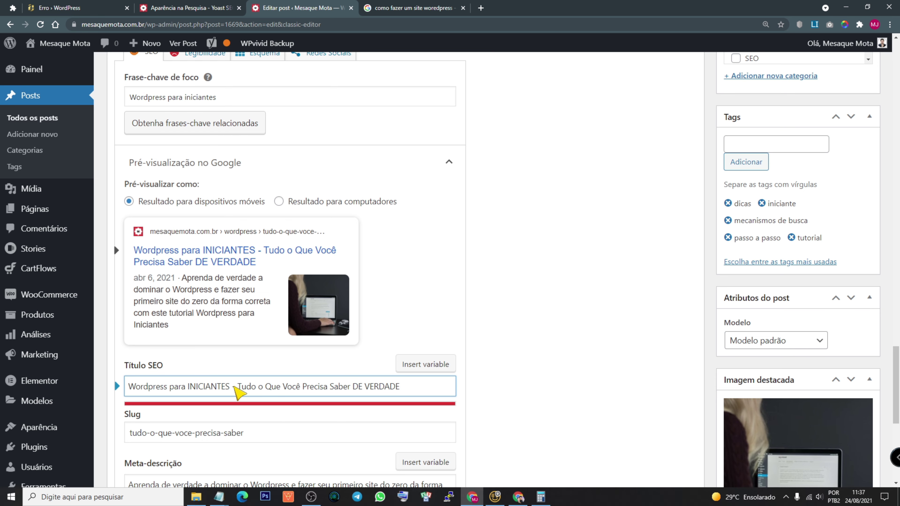
{"action": "left_click_drag", "start_coordinate": [231, 386], "coordinate": [532, 402]}
{"action": "type", "text": ", Aprenda Como Usar"}
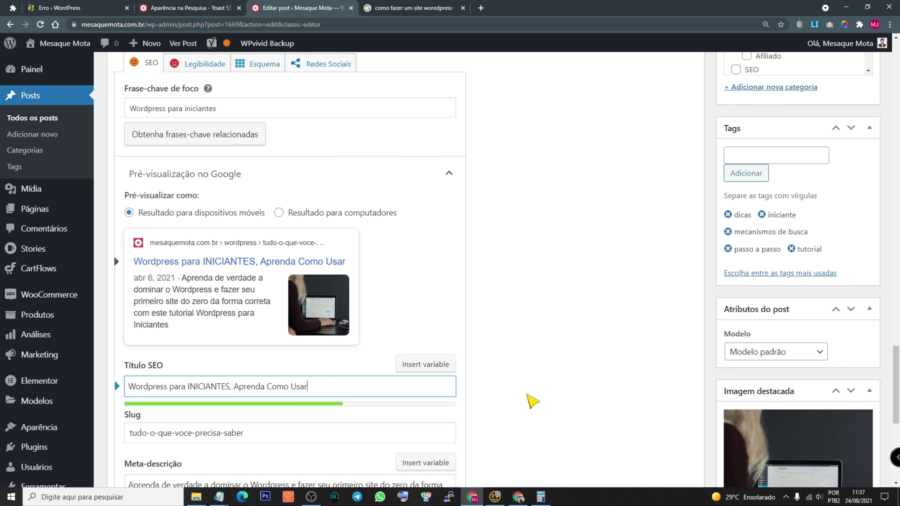
{"action": "type", "text": " o Wordpress"}
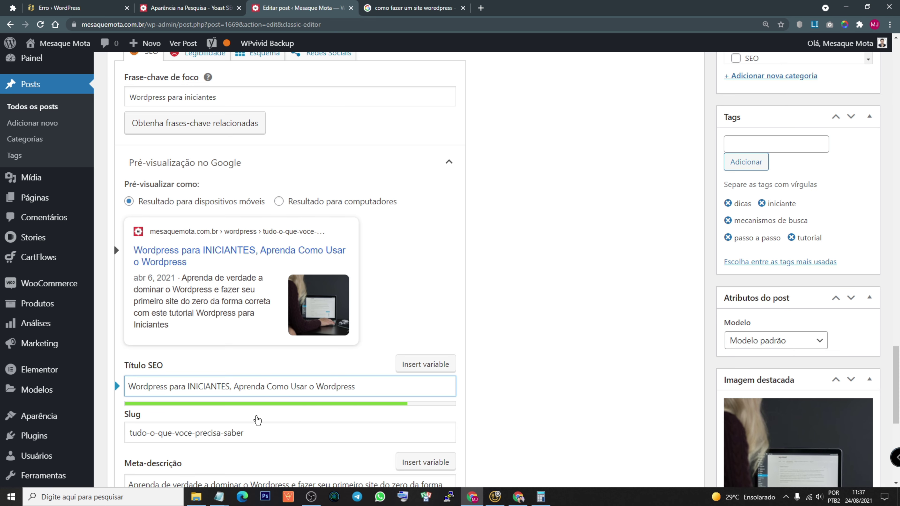
- Review the word Wordpress at the beginning and end of the SEO title, and check the title's length bar
{"action": "left_click_drag", "start_coordinate": [171, 392], "coordinate": [129, 390]}
{"action": "left_click", "coordinate": [372, 391]}
{"action": "left_click_drag", "start_coordinate": [371, 392], "coordinate": [308, 399]}
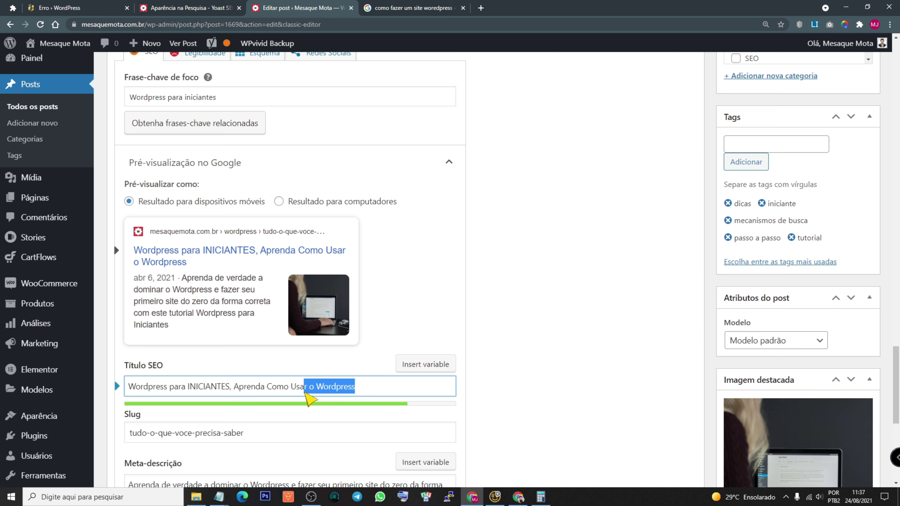
{"action": "left_click", "coordinate": [520, 394]}
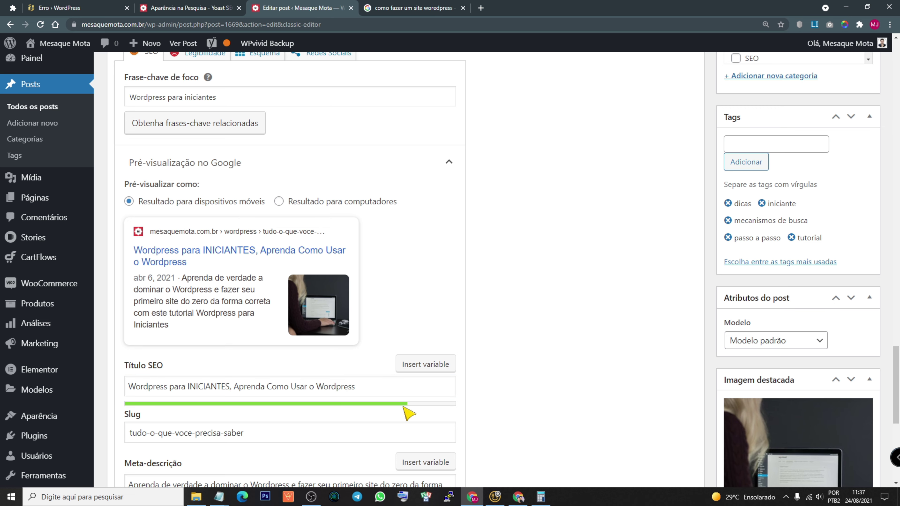
- Examine the meta description, its length bar and its text in the Google preview, highlighting the whole description
{"action": "scroll", "coordinate": [407, 412], "scroll_direction": "down", "scroll_amount": 5}
{"action": "left_click", "coordinate": [168, 302]}
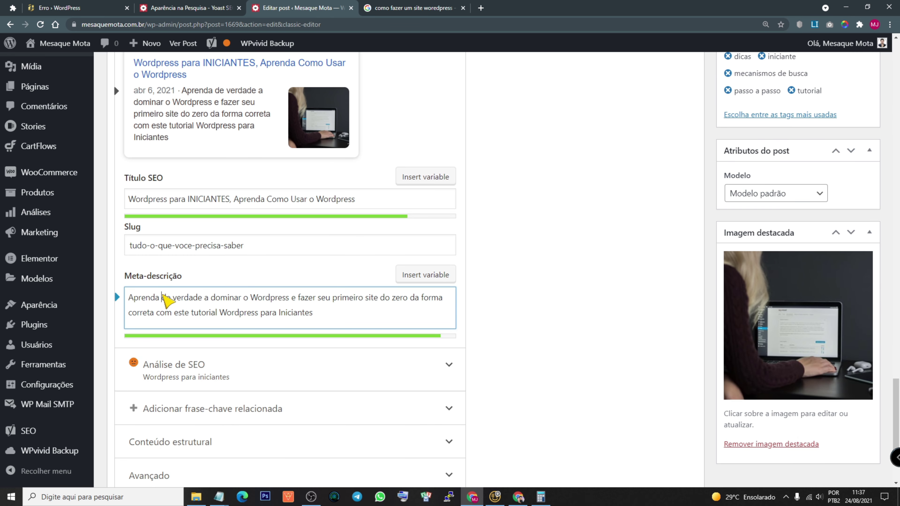
{"action": "scroll", "coordinate": [292, 282], "scroll_direction": "up", "scroll_amount": 5}
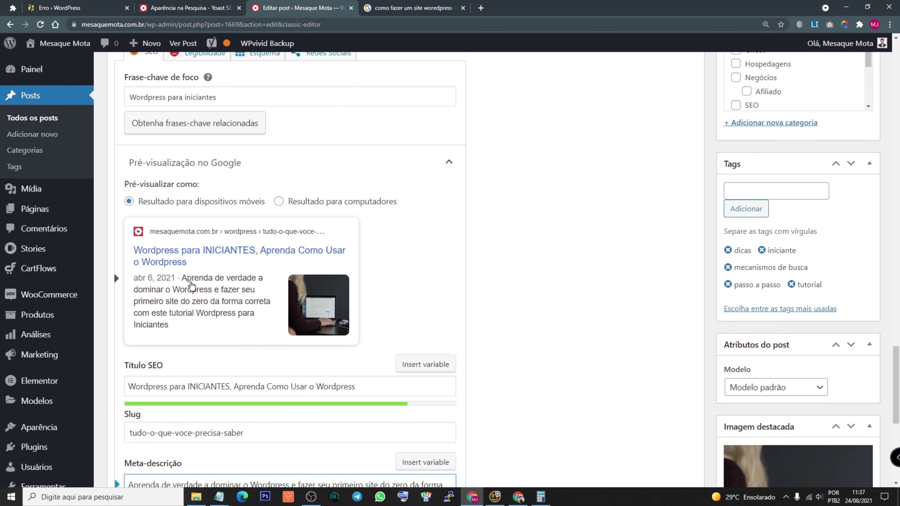
{"action": "scroll", "coordinate": [211, 327], "scroll_direction": "down", "scroll_amount": 5}
{"action": "left_click_drag", "start_coordinate": [319, 313], "coordinate": [126, 296]}
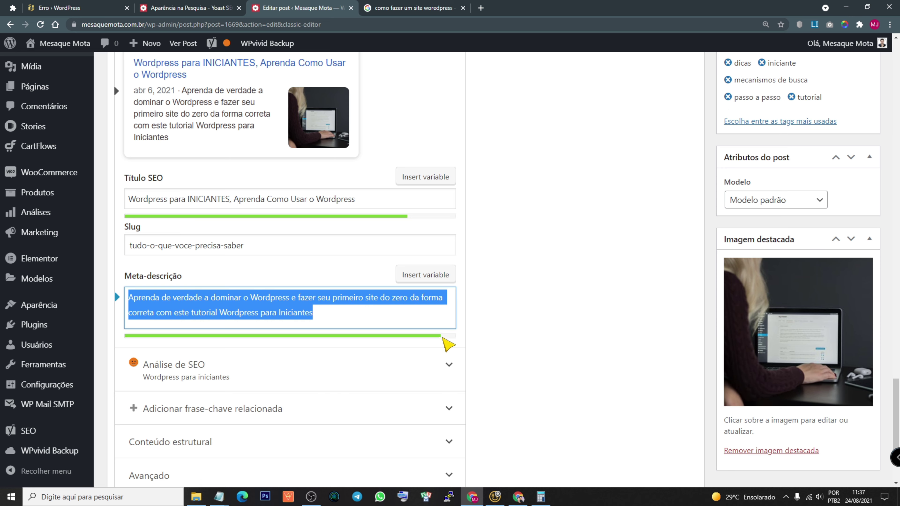
- Return to the search appearance settings and remove the Separator and Site title variables from the Posts SEO title
{"action": "scroll", "coordinate": [446, 341], "scroll_direction": "up", "scroll_amount": 7}
{"action": "left_click", "coordinate": [195, 8]}
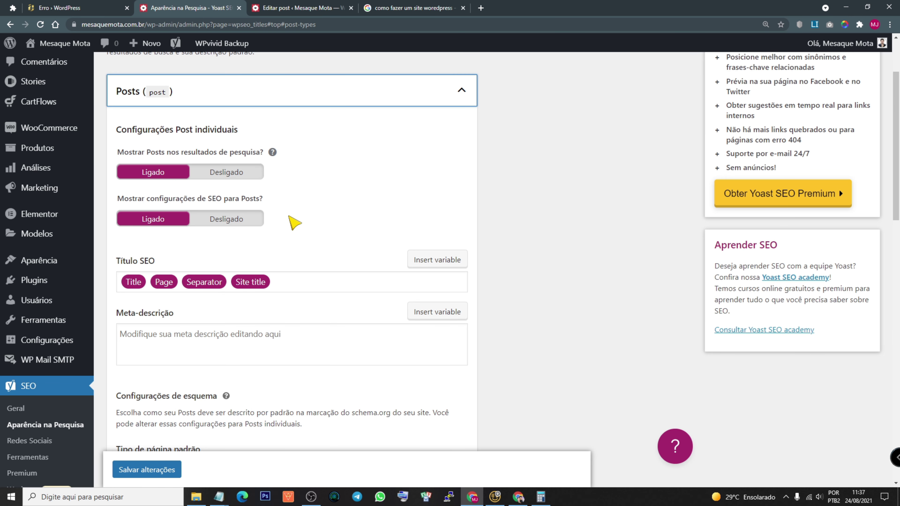
{"action": "left_click", "coordinate": [169, 284]}
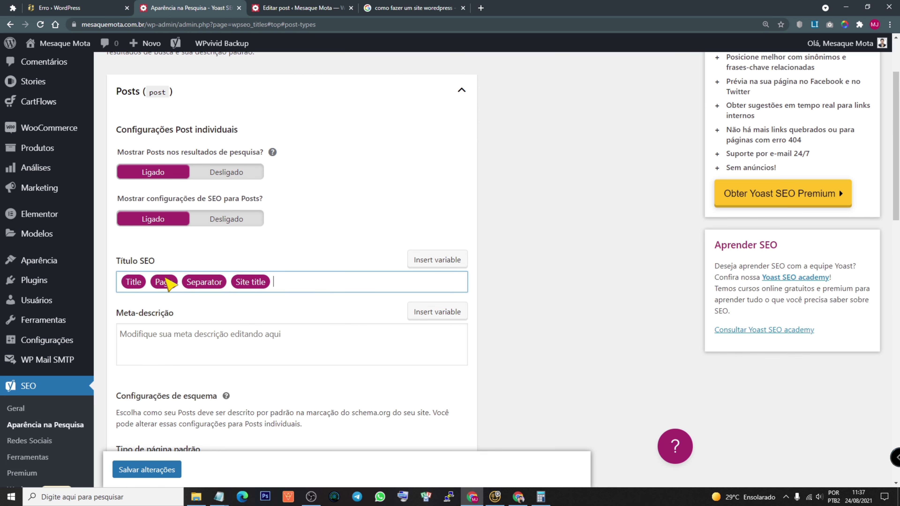
{"action": "key", "text": "BackSpace"}
{"action": "key", "text": "BackSpace"}
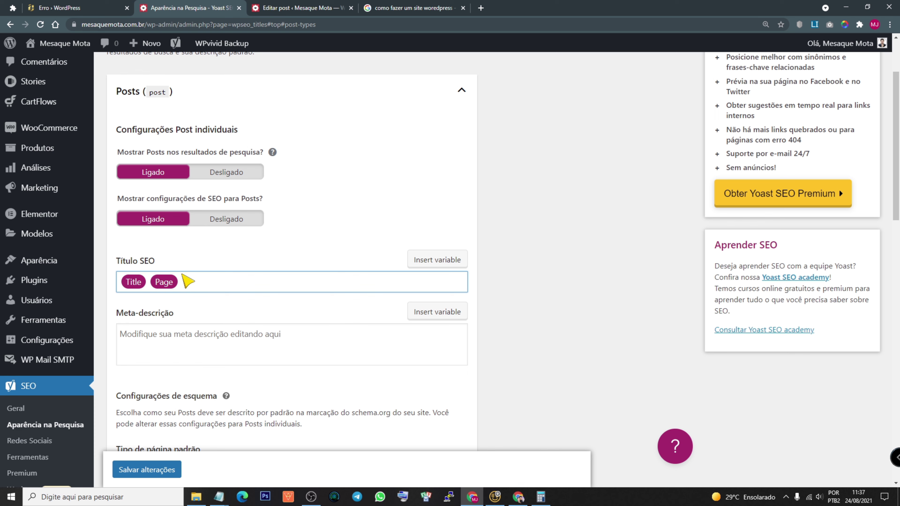
- Compare the default meta description field for Posts with the post's own meta description, highlighting the post's full description text
{"action": "left_click", "coordinate": [182, 333]}
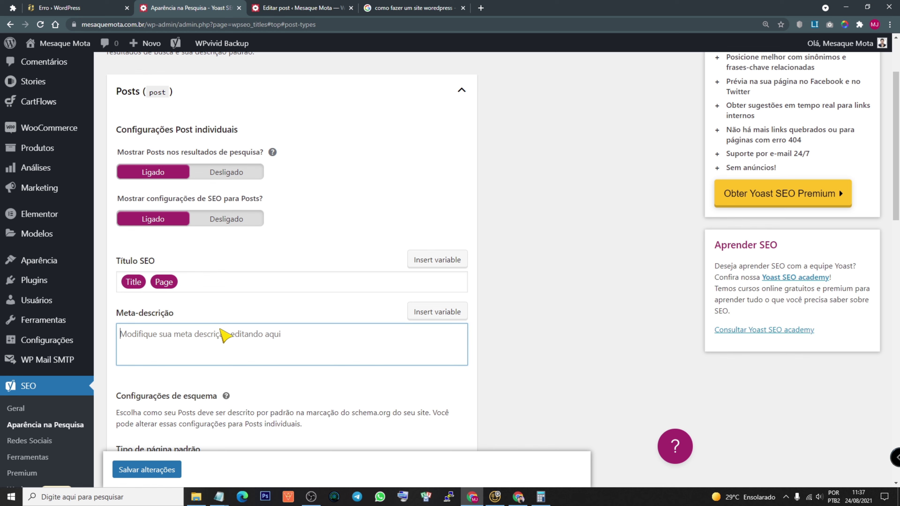
{"action": "left_click_drag", "start_coordinate": [174, 314], "coordinate": [117, 320]}
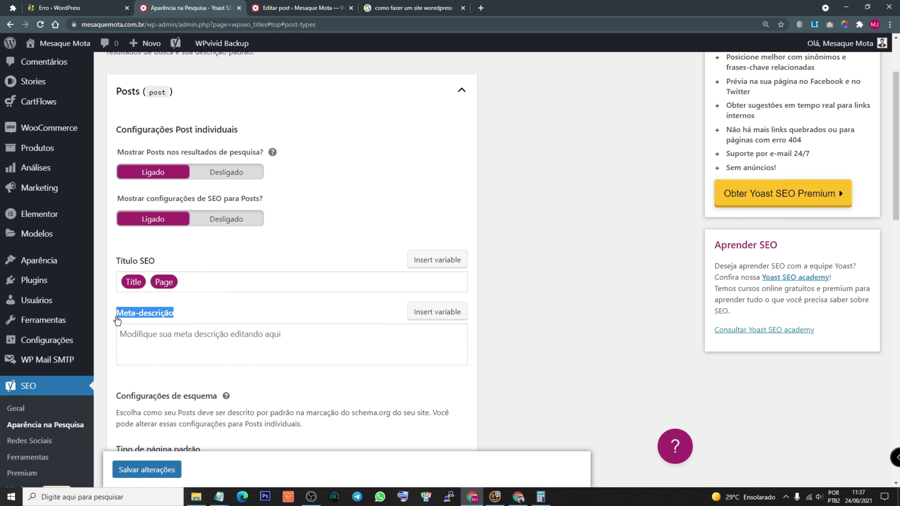
{"action": "left_click", "coordinate": [162, 348]}
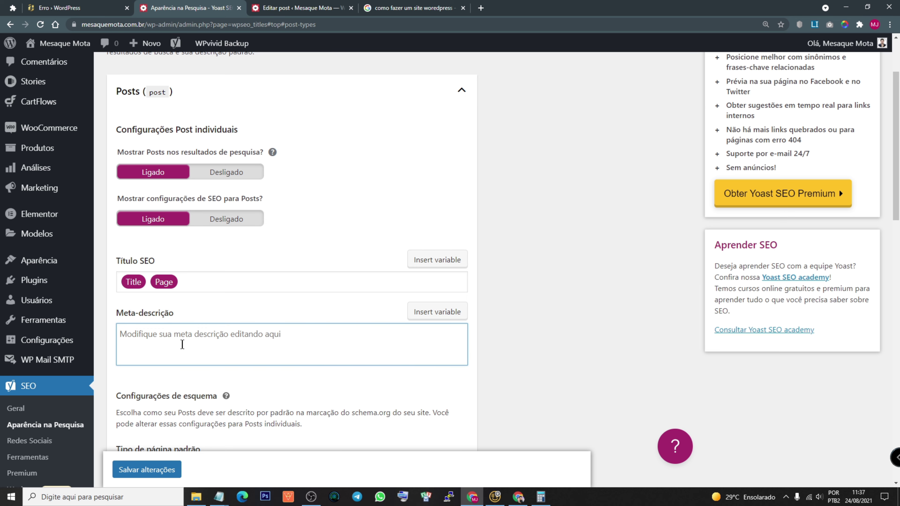
{"action": "left_click", "coordinate": [269, 8]}
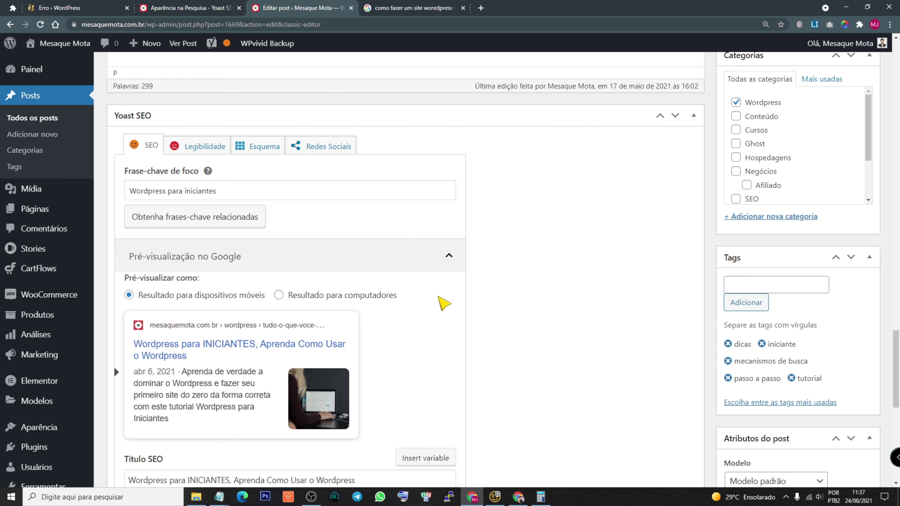
{"action": "scroll", "coordinate": [440, 301], "scroll_direction": "down", "scroll_amount": 2}
{"action": "scroll", "coordinate": [136, 439], "scroll_direction": "down", "scroll_amount": 4}
{"action": "left_click", "coordinate": [210, 299]}
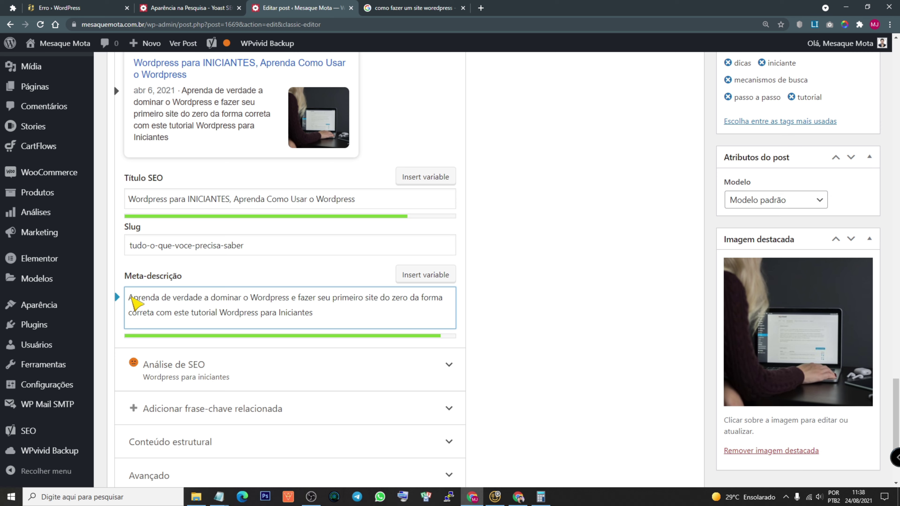
{"action": "left_click_drag", "start_coordinate": [132, 298], "coordinate": [313, 313]}
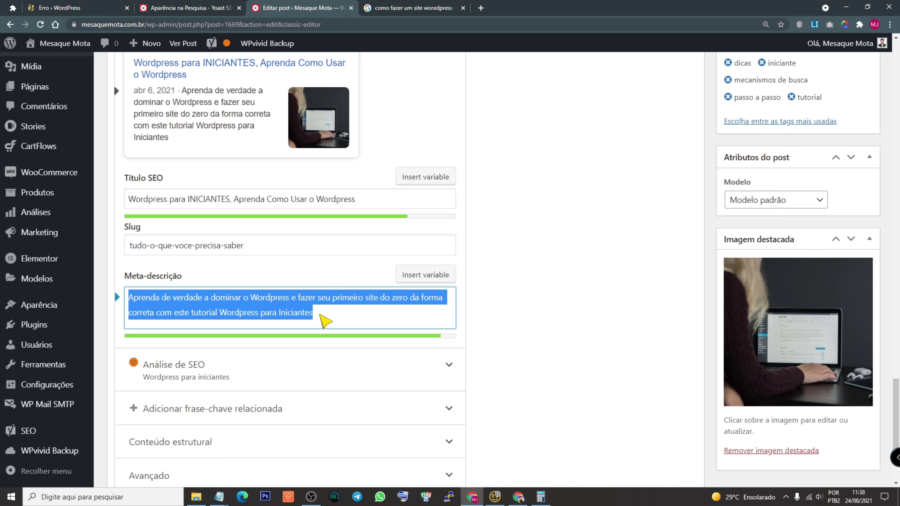
{"action": "scroll", "coordinate": [213, 318], "scroll_direction": "up", "scroll_amount": 1}
{"action": "key", "text": "ctrl+shift+Tab"}
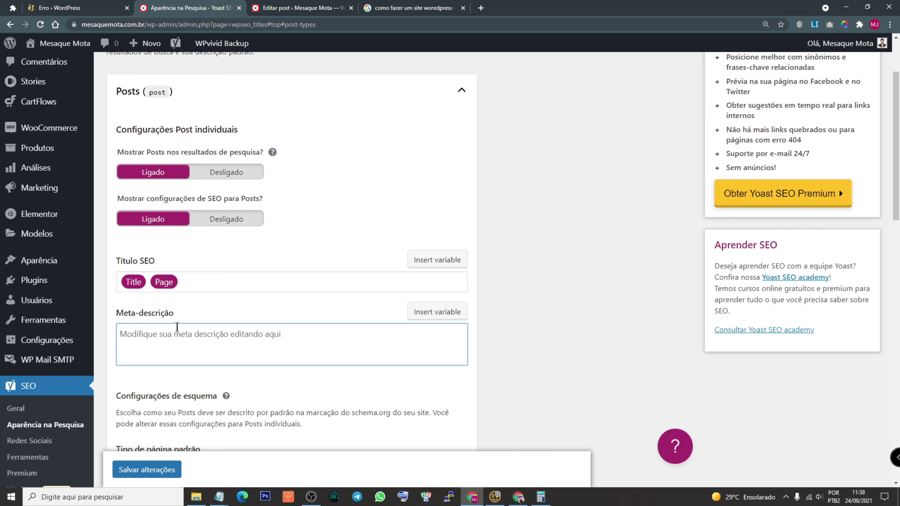
- Try the Site title and Separator variables in the default meta description for Posts, and clear them again
{"action": "left_click", "coordinate": [437, 311]}
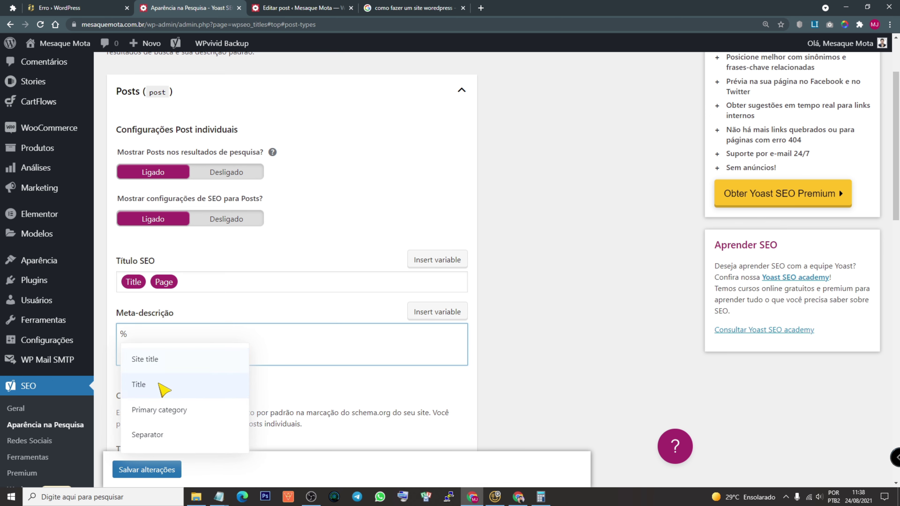
{"action": "left_click", "coordinate": [160, 367]}
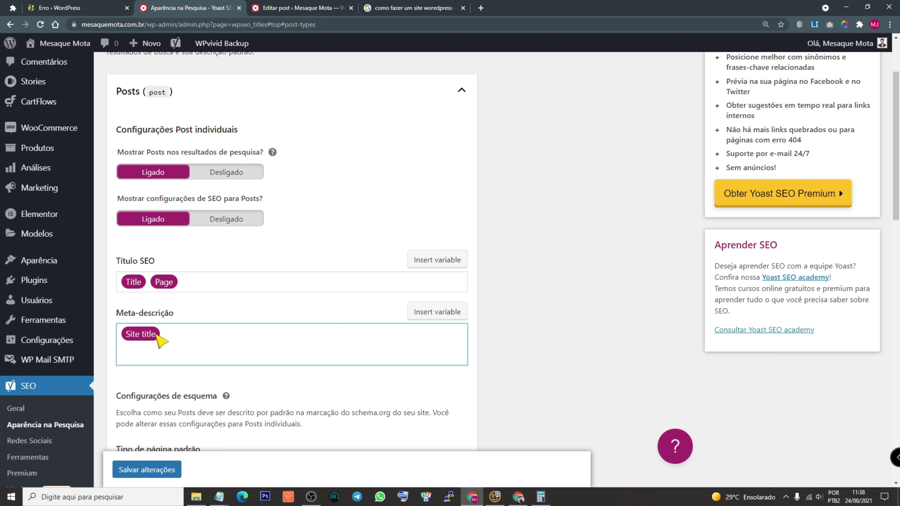
{"action": "left_click", "coordinate": [421, 319]}
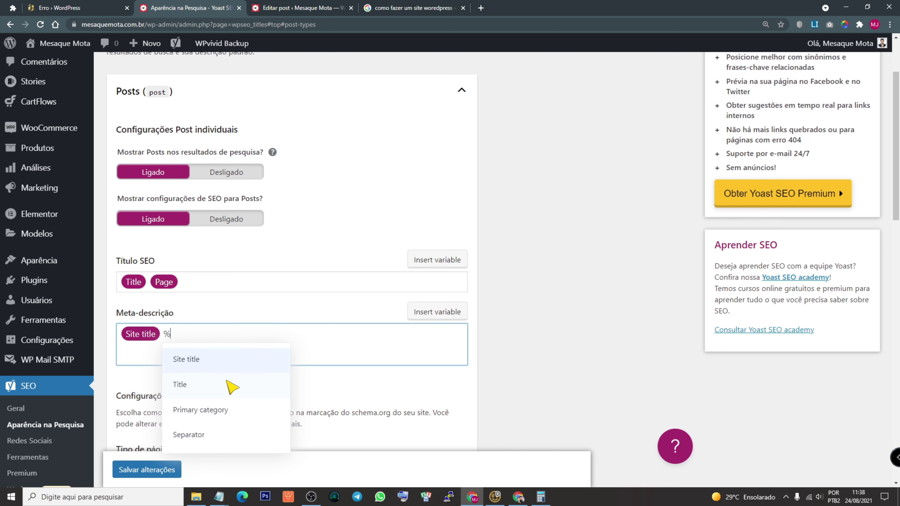
{"action": "left_click", "coordinate": [200, 431]}
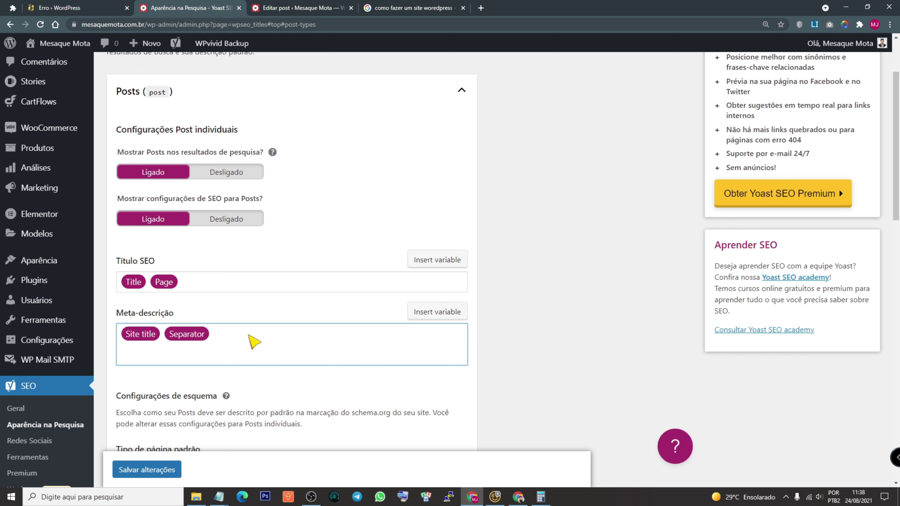
{"action": "key", "text": "BackSpace"}
{"action": "key", "text": "BackSpace"}
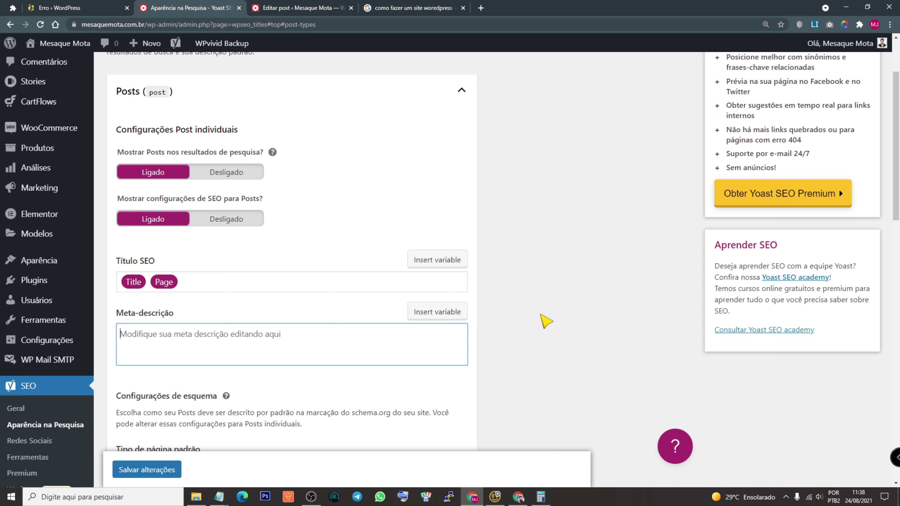
{"action": "left_click", "coordinate": [291, 7]}
{"action": "key", "text": "Left"}
{"action": "key", "text": "ctrl+a"}
{"action": "left_click", "coordinate": [223, 12]}
- Review the default page type options in the schema settings for Posts and choose Página da web (padrão)
{"action": "scroll", "coordinate": [343, 358], "scroll_direction": "down", "scroll_amount": 5}
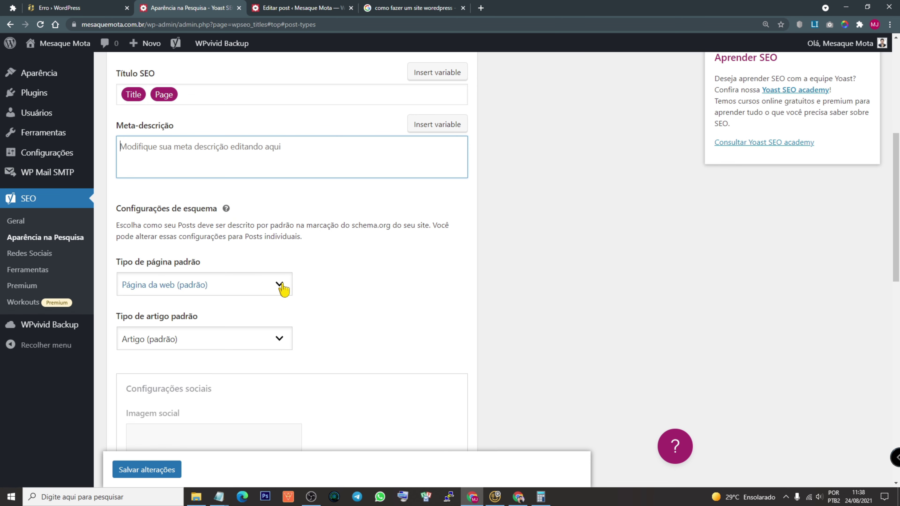
{"action": "scroll", "coordinate": [446, 303], "scroll_direction": "down", "scroll_amount": 3}
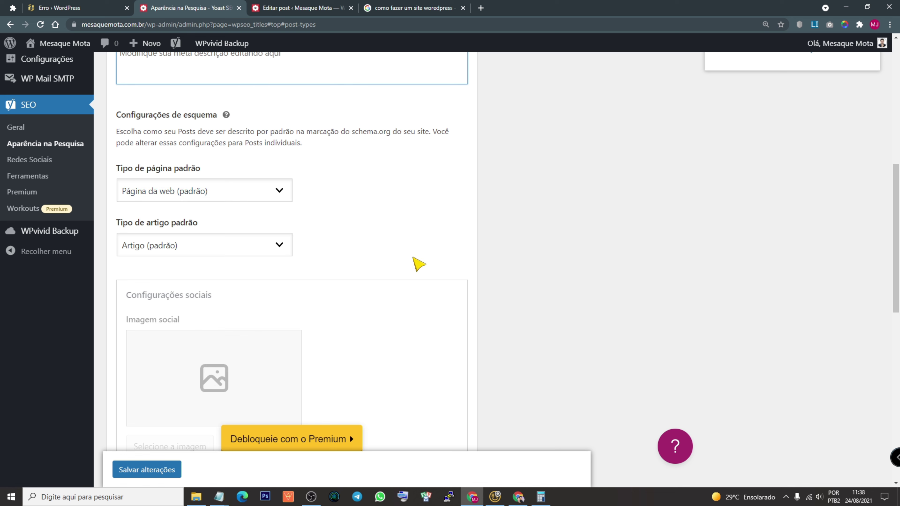
{"action": "left_click", "coordinate": [273, 196]}
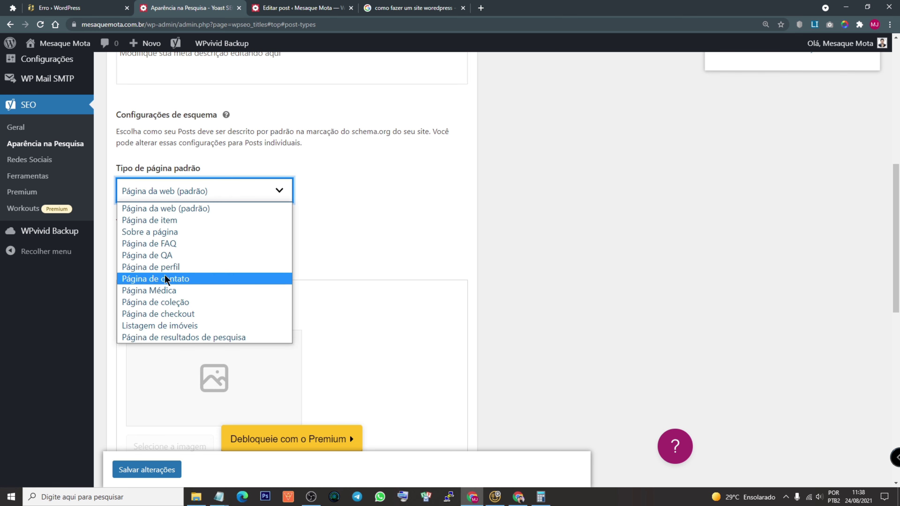
{"action": "left_click", "coordinate": [534, 241]}
{"action": "left_click_drag", "start_coordinate": [147, 169], "coordinate": [173, 172]}
{"action": "left_click", "coordinate": [191, 194]}
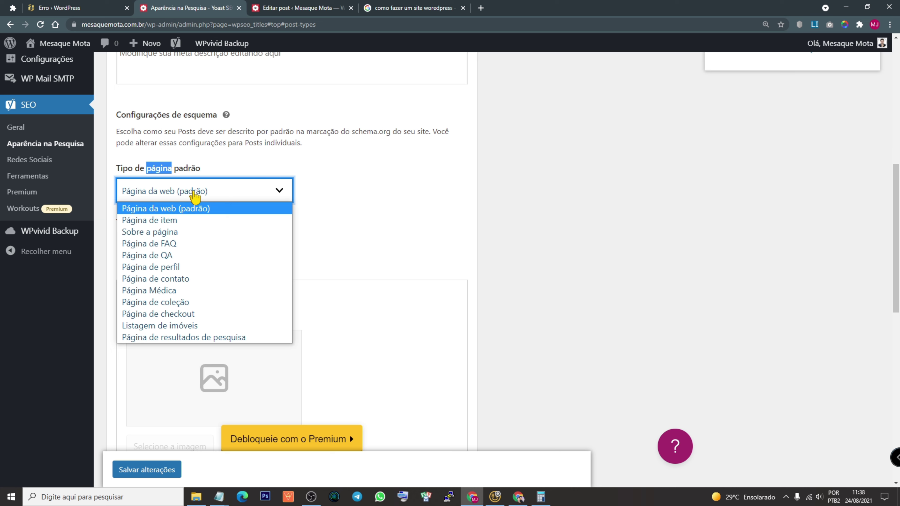
{"action": "left_click", "coordinate": [145, 208]}
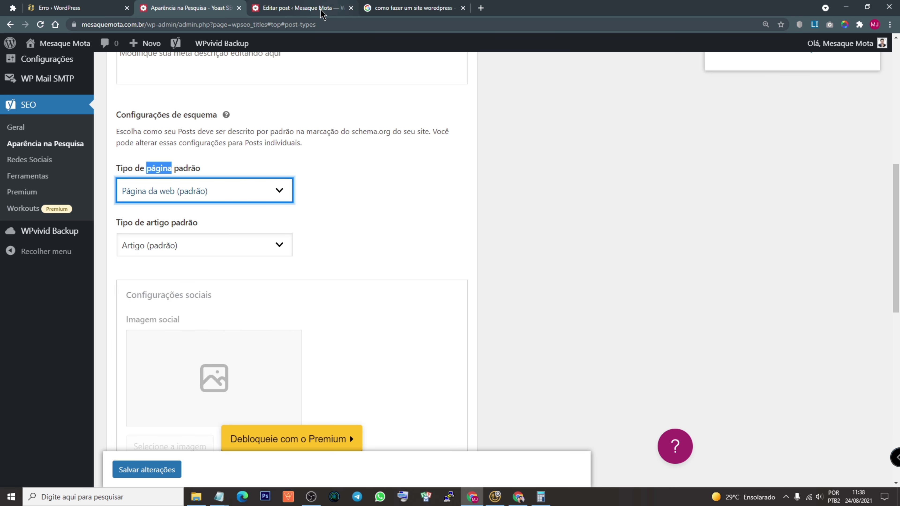
- Examine the article type options in the post's own schema settings, trying Artigo and returning to Padrão para Posts (Artigo)
{"action": "left_click", "coordinate": [299, 8]}
{"action": "scroll", "coordinate": [257, 206], "scroll_direction": "up", "scroll_amount": 10}
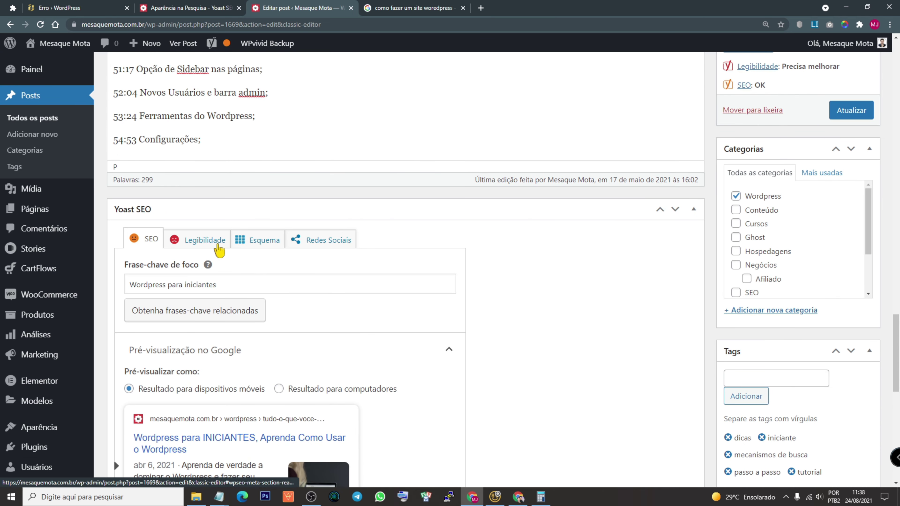
{"action": "left_click", "coordinate": [263, 245]}
{"action": "scroll", "coordinate": [482, 391], "scroll_direction": "down", "scroll_amount": 5}
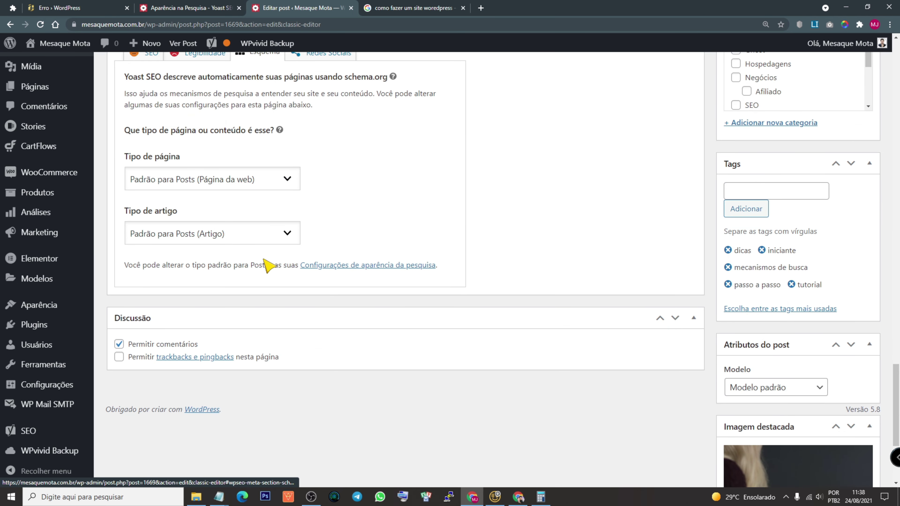
{"action": "left_click", "coordinate": [178, 237]}
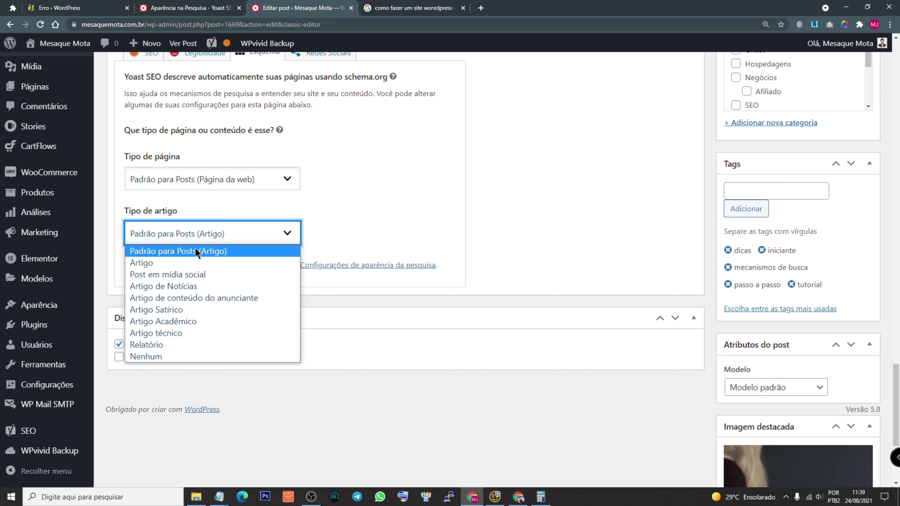
{"action": "left_click", "coordinate": [156, 262]}
{"action": "left_click", "coordinate": [164, 242]}
{"action": "left_click", "coordinate": [169, 251]}
{"action": "left_click", "coordinate": [173, 237]}
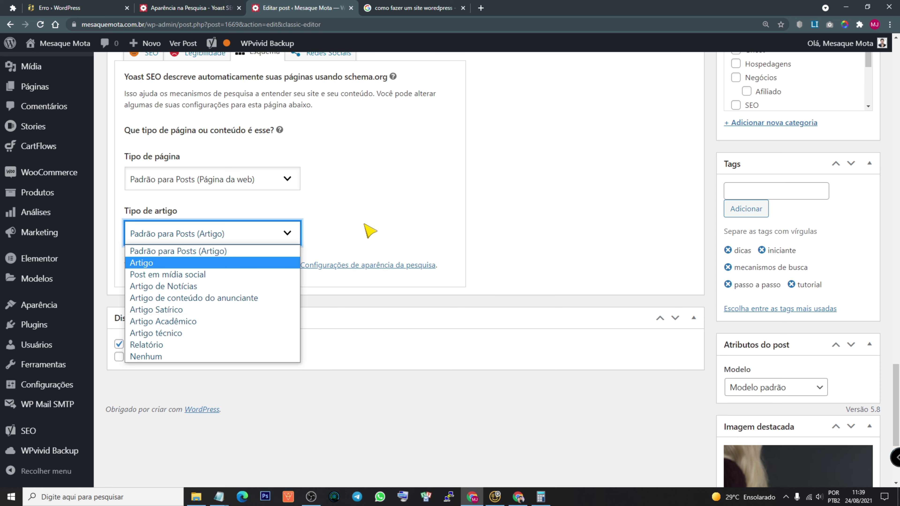
{"action": "left_click", "coordinate": [476, 173]}
- In the search appearance settings for Posts, choose Página da web (padrão) as page type and Artigo (padrão) as article type
{"action": "left_click", "coordinate": [188, 8]}
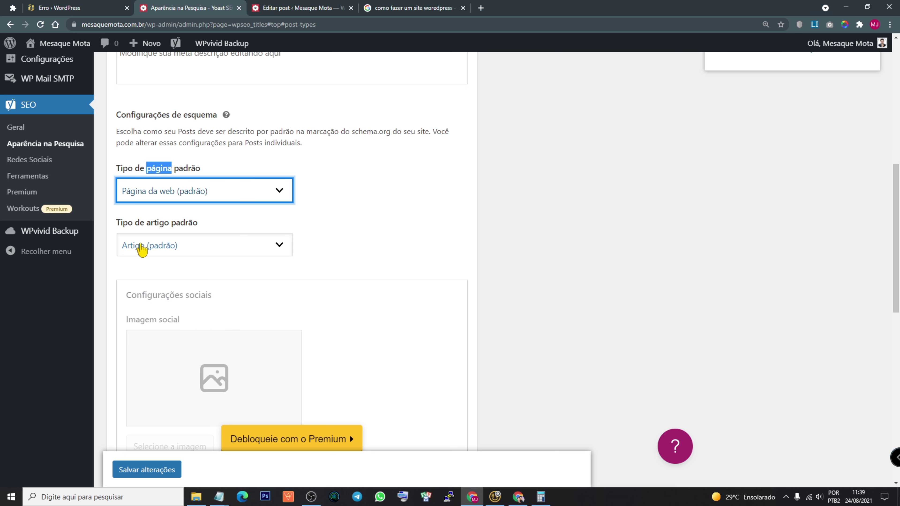
{"action": "left_click", "coordinate": [179, 193]}
{"action": "left_click", "coordinate": [163, 207]}
{"action": "left_click", "coordinate": [170, 241]}
{"action": "left_click", "coordinate": [134, 261]}
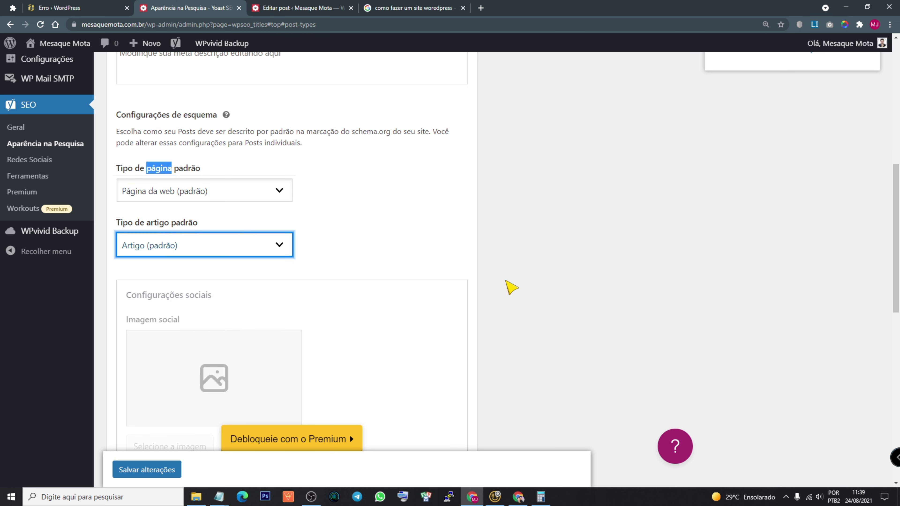
- Expand the Páginas section and remove the Separator and Site title variables from its SEO title
{"action": "scroll", "coordinate": [531, 351], "scroll_direction": "down", "scroll_amount": 2}
{"action": "scroll", "coordinate": [369, 257], "scroll_direction": "down", "scroll_amount": 8}
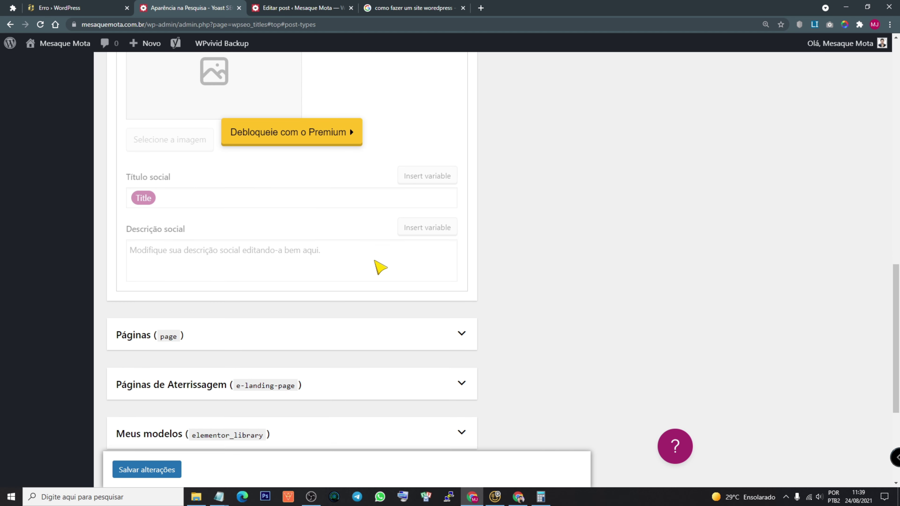
{"action": "left_click", "coordinate": [202, 225]}
{"action": "scroll", "coordinate": [227, 244], "scroll_direction": "down", "scroll_amount": 2}
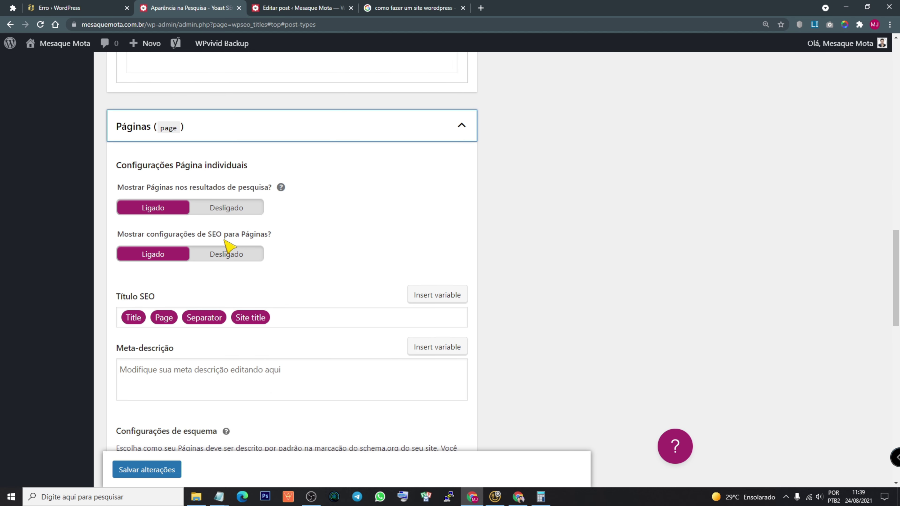
{"action": "left_click", "coordinate": [281, 324]}
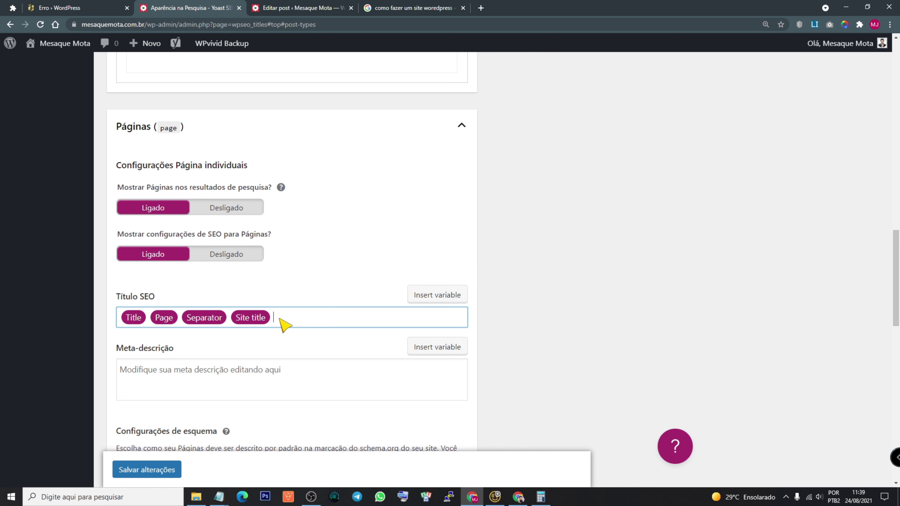
{"action": "key", "text": "BackSpace"}
{"action": "key", "text": "BackSpace"}
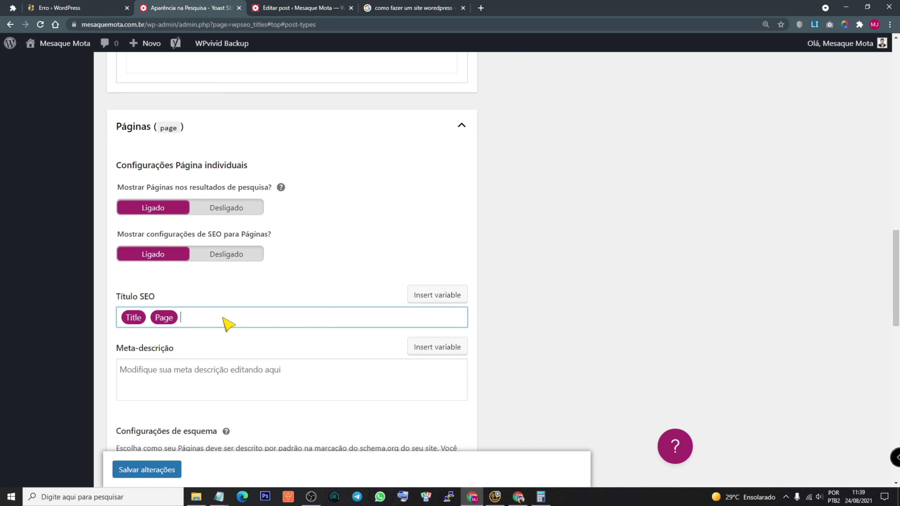
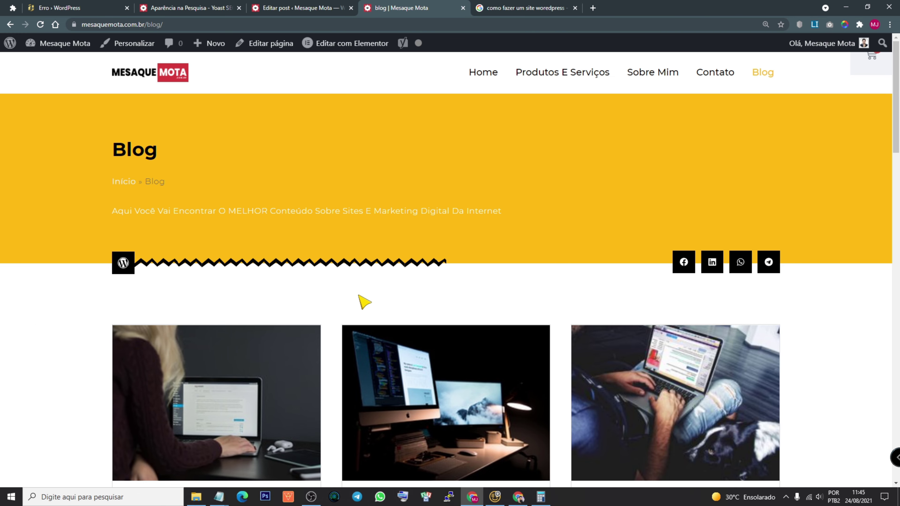
- Open the post "WordPress Para INICIANTES – Tudo O Que Você Precisa Saber DE VERDADE" from the site's blog page
{"action": "scroll", "coordinate": [287, 216], "scroll_direction": "down", "scroll_amount": 3}
{"action": "scroll", "coordinate": [114, 134], "scroll_direction": "up", "scroll_amount": 3}
{"action": "left_click", "coordinate": [144, 27]}
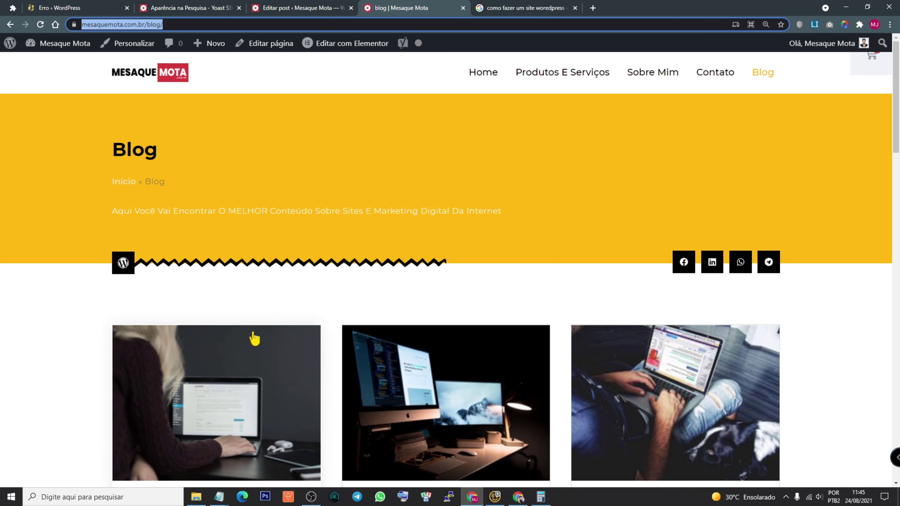
{"action": "scroll", "coordinate": [255, 338], "scroll_direction": "down", "scroll_amount": 4}
{"action": "left_click", "coordinate": [179, 328]}
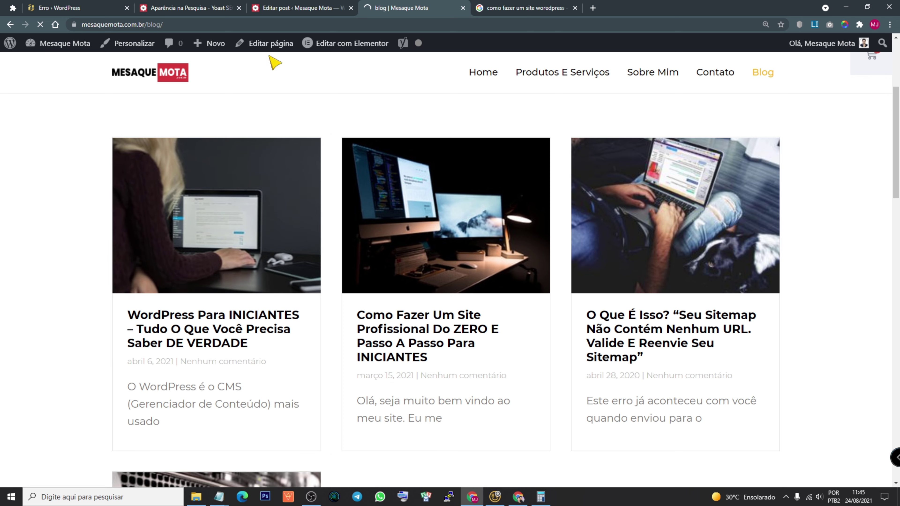
{"action": "left_click", "coordinate": [284, 7]}
{"action": "left_click", "coordinate": [372, 11]}
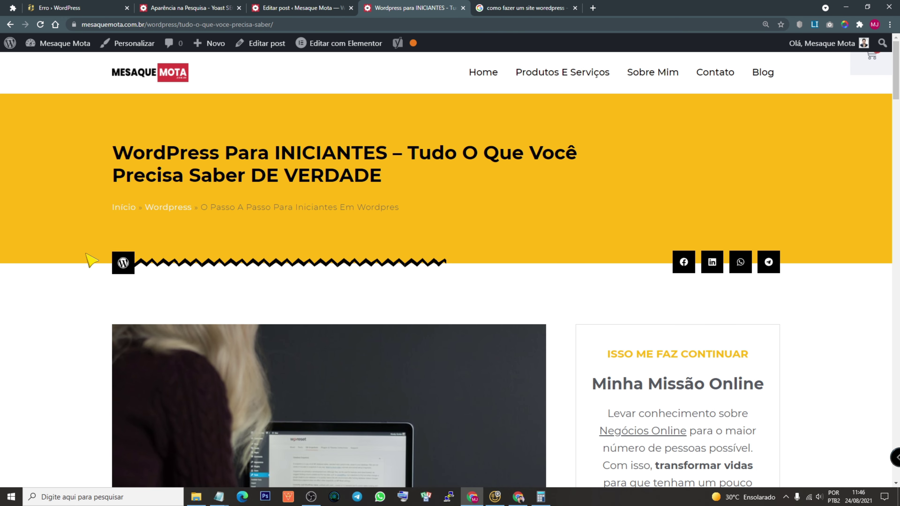
- Examine the category and slug parts of the post's web address
{"action": "left_click", "coordinate": [215, 26]}
{"action": "left_click", "coordinate": [339, 57]}
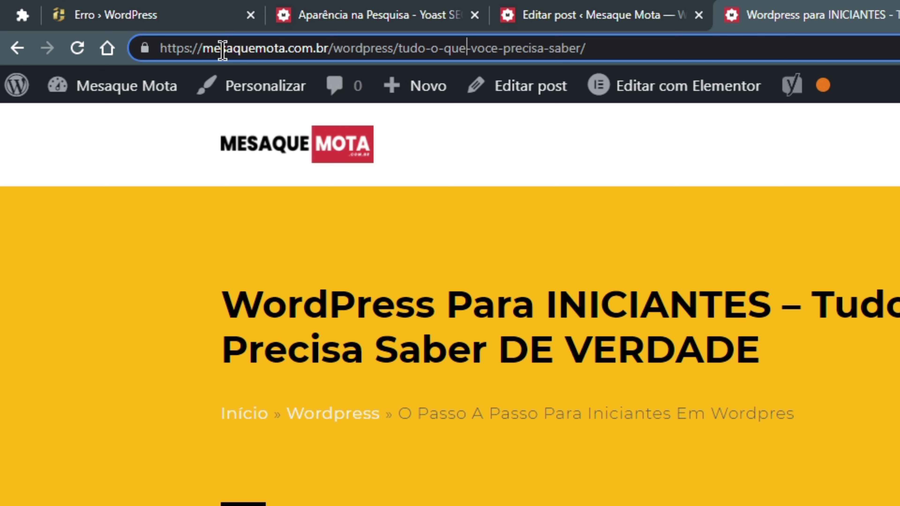
{"action": "left_click_drag", "start_coordinate": [333, 48], "coordinate": [603, 48]}
{"action": "left_click", "coordinate": [402, 49]}
{"action": "left_click", "coordinate": [474, 48]}
{"action": "left_click_drag", "start_coordinate": [335, 49], "coordinate": [397, 49]}
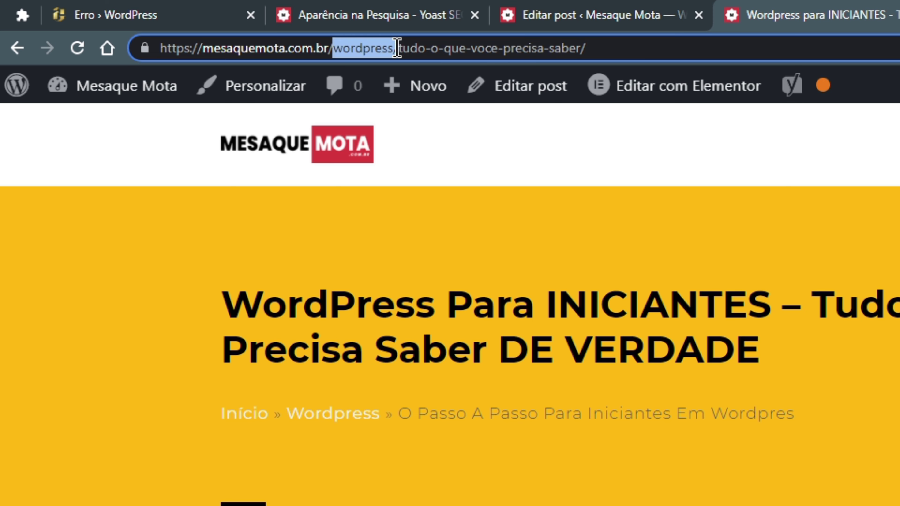
- Return to the Yoast search appearance settings and open the Links permanentes settings in a new tab
{"action": "left_click", "coordinate": [410, 16]}
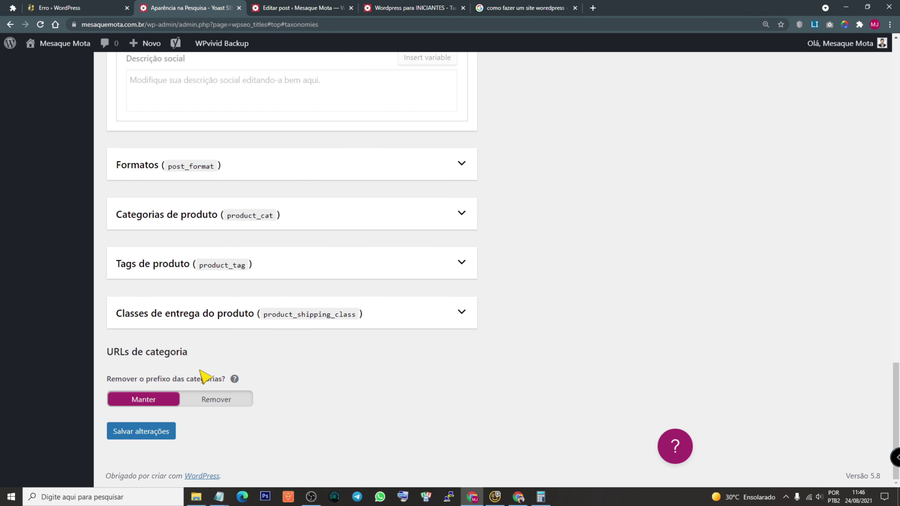
{"action": "scroll", "coordinate": [405, 422], "scroll_direction": "up", "scroll_amount": 6}
{"action": "scroll", "coordinate": [403, 415], "scroll_direction": "down", "scroll_amount": 5}
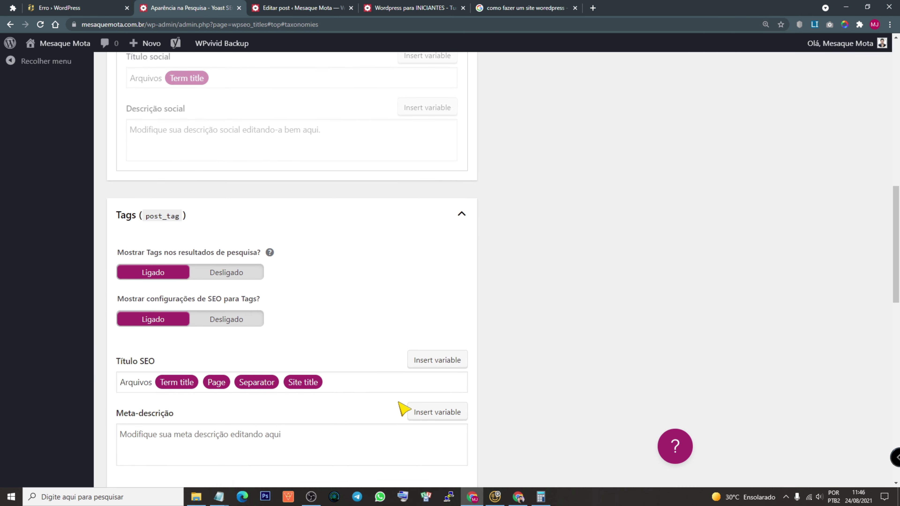
{"action": "scroll", "coordinate": [401, 408], "scroll_direction": "up", "scroll_amount": 4}
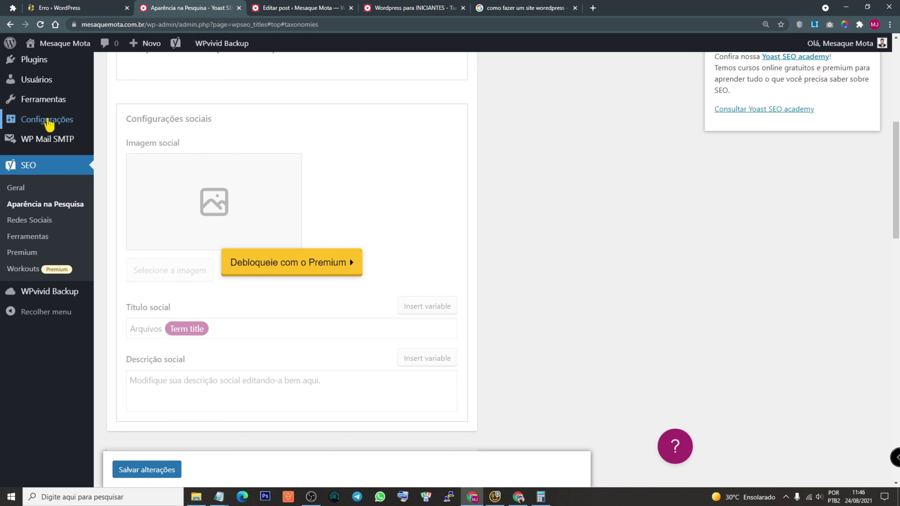
{"action": "mouse_move", "coordinate": [44, 120]}
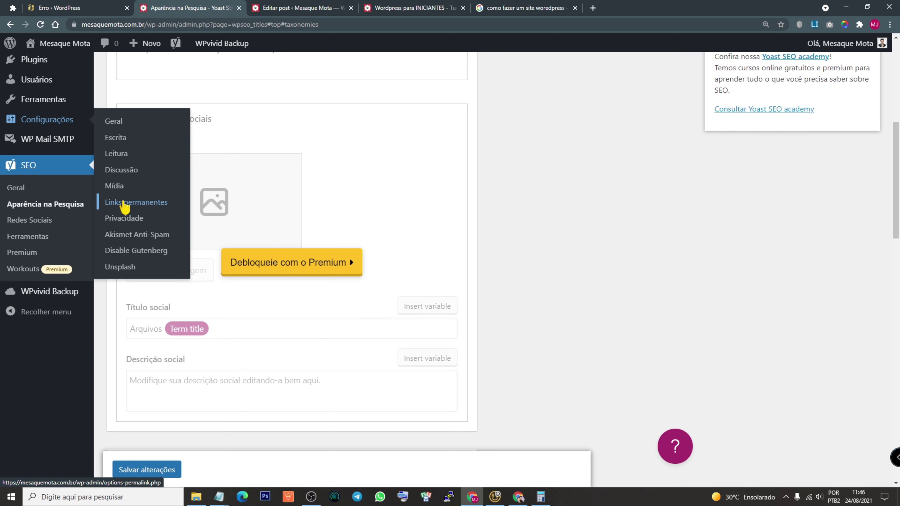
{"action": "right_click", "coordinate": [119, 201]}
{"action": "left_click", "coordinate": [159, 208]}
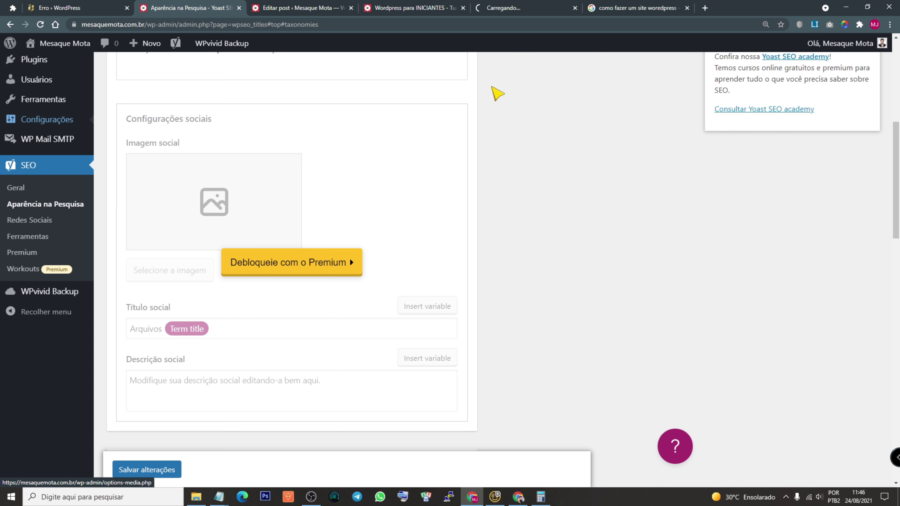
{"action": "left_click", "coordinate": [512, 8]}
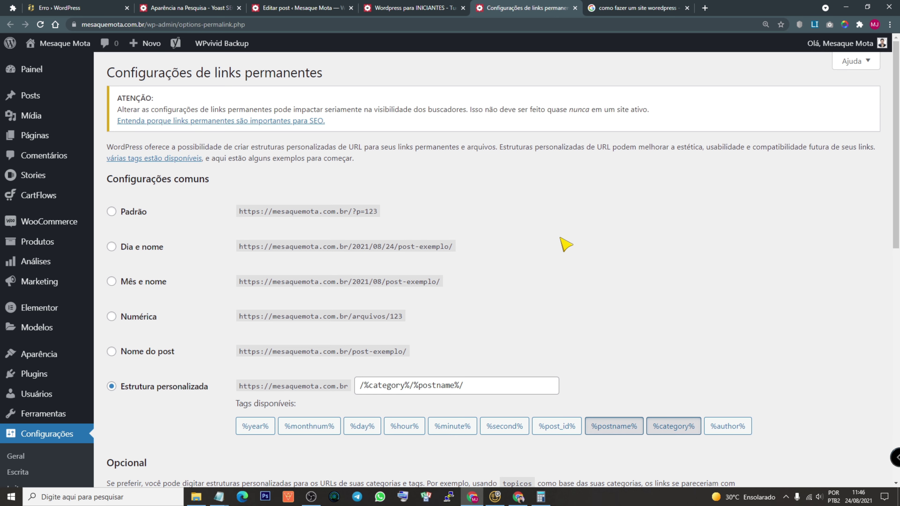
- Examine the %category% and %postname% parts of the custom permalink structure
{"action": "scroll", "coordinate": [566, 245], "scroll_direction": "down", "scroll_amount": 3}
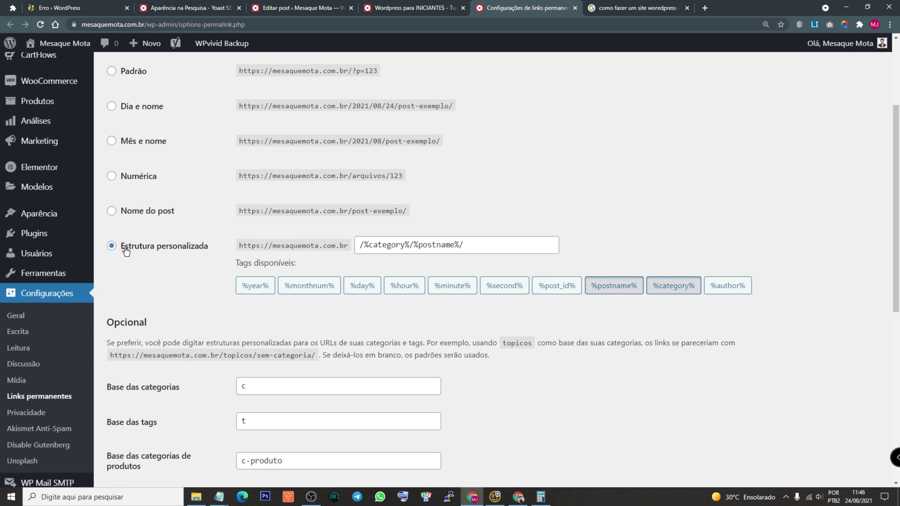
{"action": "scroll", "coordinate": [201, 287], "scroll_direction": "up", "scroll_amount": 1}
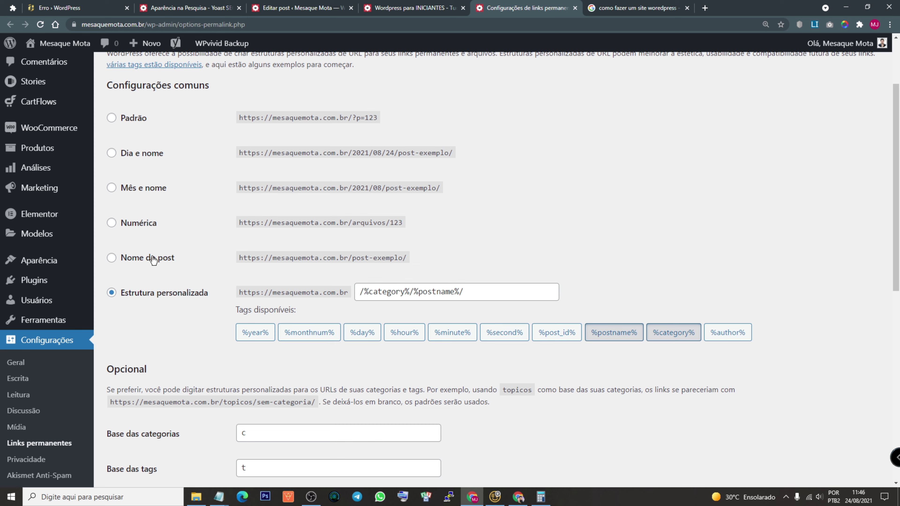
{"action": "left_click_drag", "start_coordinate": [368, 292], "coordinate": [397, 293]}
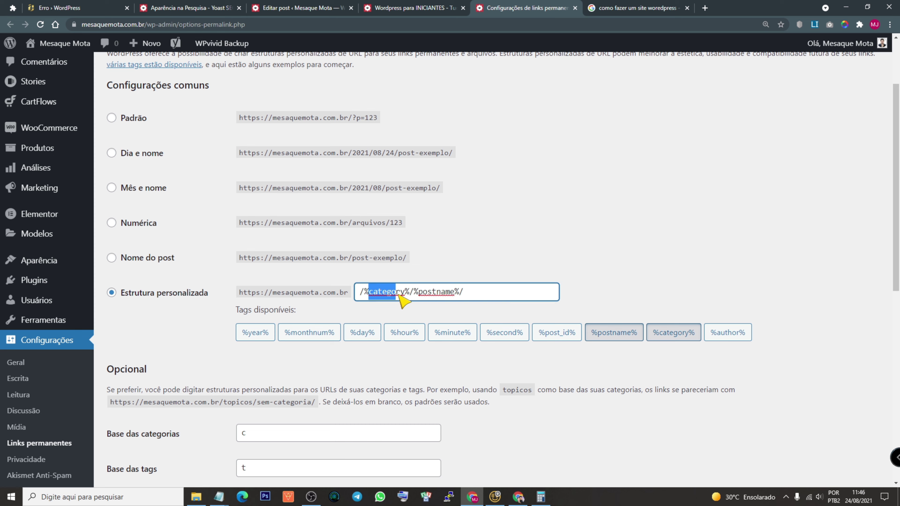
{"action": "left_click", "coordinate": [369, 320]}
{"action": "left_click", "coordinate": [360, 292]}
{"action": "left_click_drag", "start_coordinate": [369, 293], "coordinate": [458, 294]}
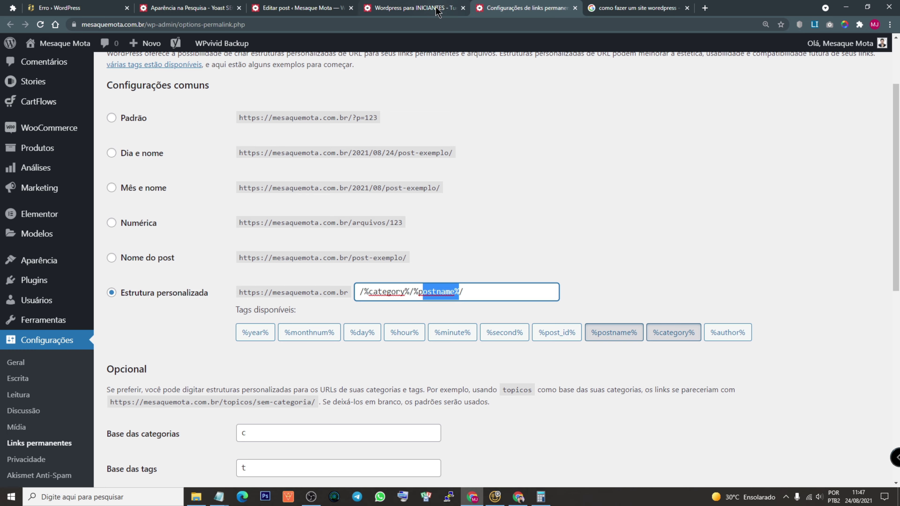
- Compare the domain, category and slug in the post's web address with the permalink settings
{"action": "left_click", "coordinate": [439, 9]}
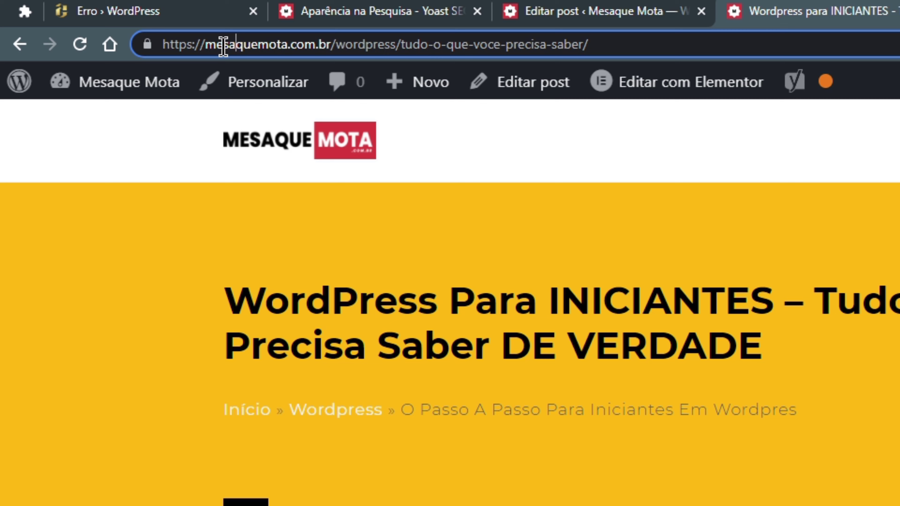
{"action": "left_click_drag", "start_coordinate": [103, 25], "coordinate": [174, 22]}
{"action": "left_click", "coordinate": [348, 39]}
{"action": "left_click_drag", "start_coordinate": [325, 40], "coordinate": [626, 42]}
{"action": "left_click", "coordinate": [355, 39]}
{"action": "left_click", "coordinate": [434, 43]}
{"action": "left_click", "coordinate": [627, 16]}
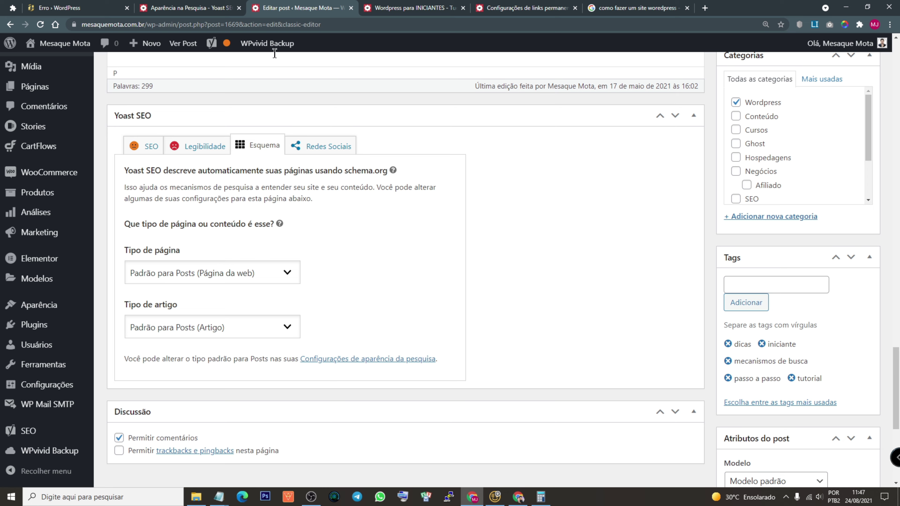
{"action": "left_click", "coordinate": [520, 9]}
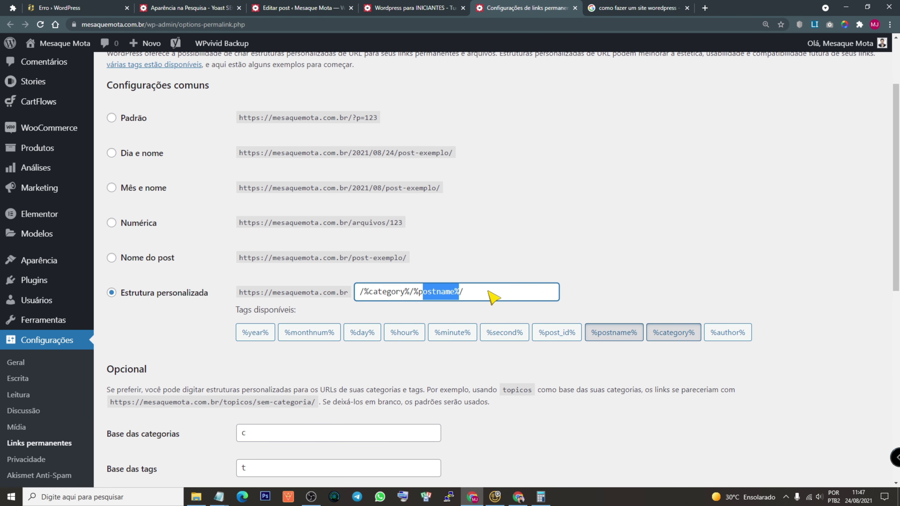
- Clear the custom permalink structure and rebuild it as /%category%/%postname%/ from the available tags
{"action": "left_click", "coordinate": [501, 297]}
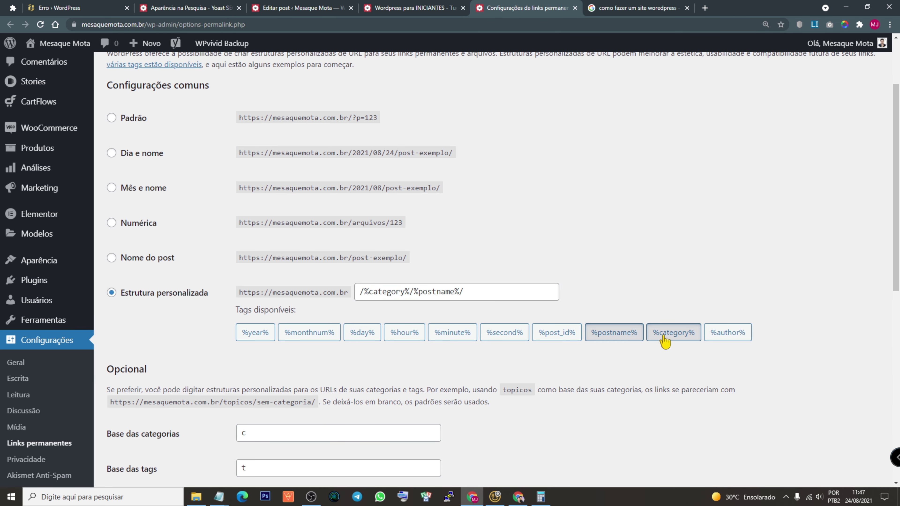
{"action": "left_click_drag", "start_coordinate": [482, 294], "coordinate": [275, 282]}
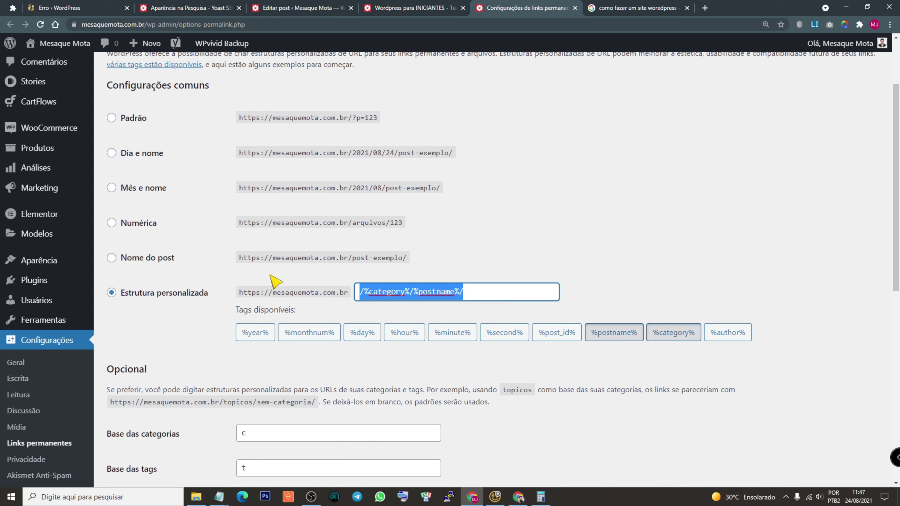
{"action": "key", "text": "BackSpace"}
{"action": "left_click", "coordinate": [674, 339]}
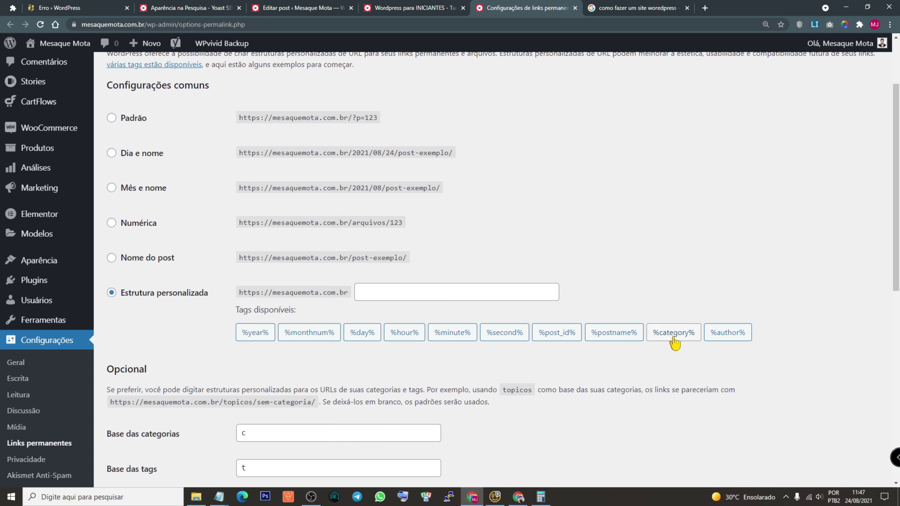
{"action": "left_click", "coordinate": [613, 334]}
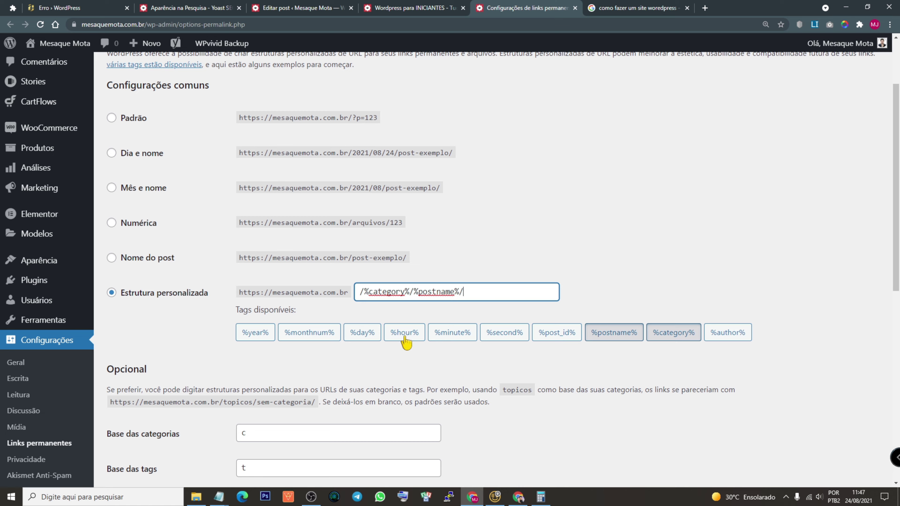
- Review the optional bases and product permalinks, and save the permalink settings
{"action": "scroll", "coordinate": [403, 358], "scroll_direction": "down", "scroll_amount": 10}
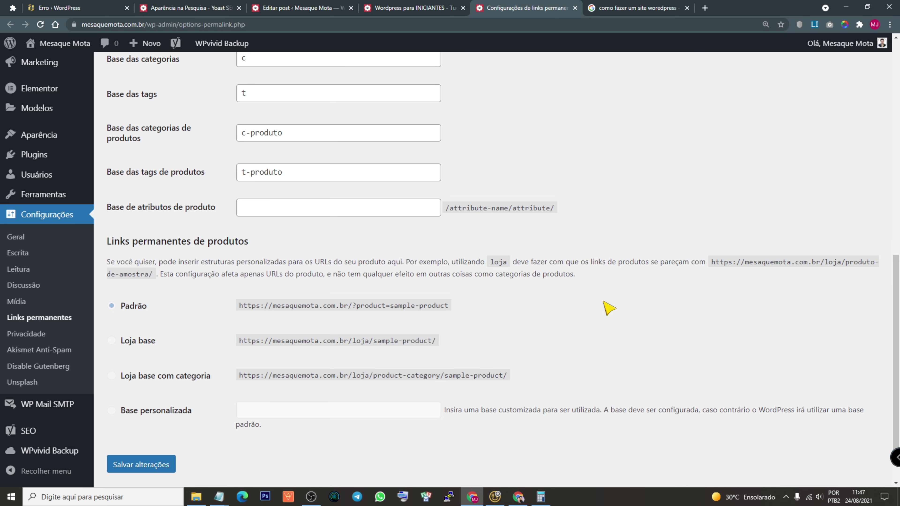
{"action": "scroll", "coordinate": [321, 173], "scroll_direction": "up", "scroll_amount": 10}
{"action": "scroll", "coordinate": [287, 365], "scroll_direction": "down", "scroll_amount": 10}
{"action": "scroll", "coordinate": [287, 365], "scroll_direction": "down", "scroll_amount": 1}
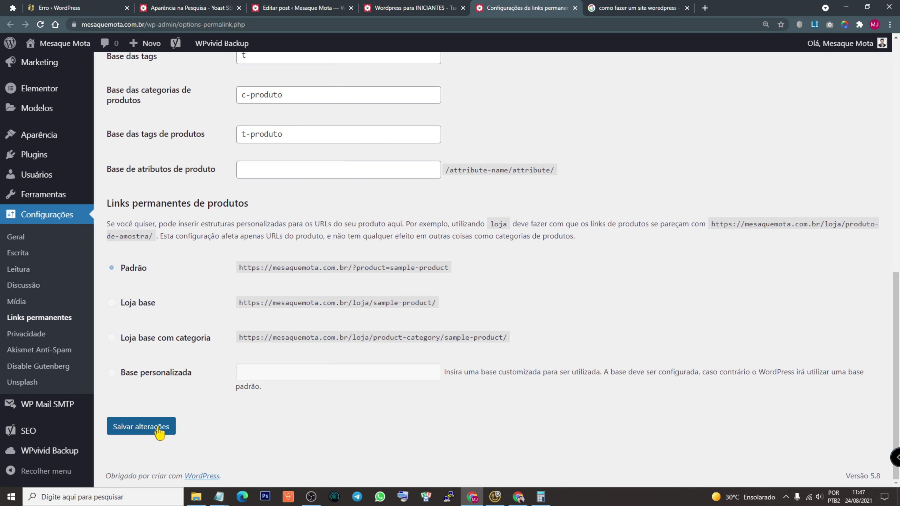
{"action": "left_click", "coordinate": [159, 427]}
- Set the category base in the permalink settings to category
{"action": "scroll", "coordinate": [248, 361], "scroll_direction": "up", "scroll_amount": 4}
{"action": "double_click", "coordinate": [261, 399]}
{"action": "key", "text": "BackSpace"}
{"action": "type", "text": "category"}
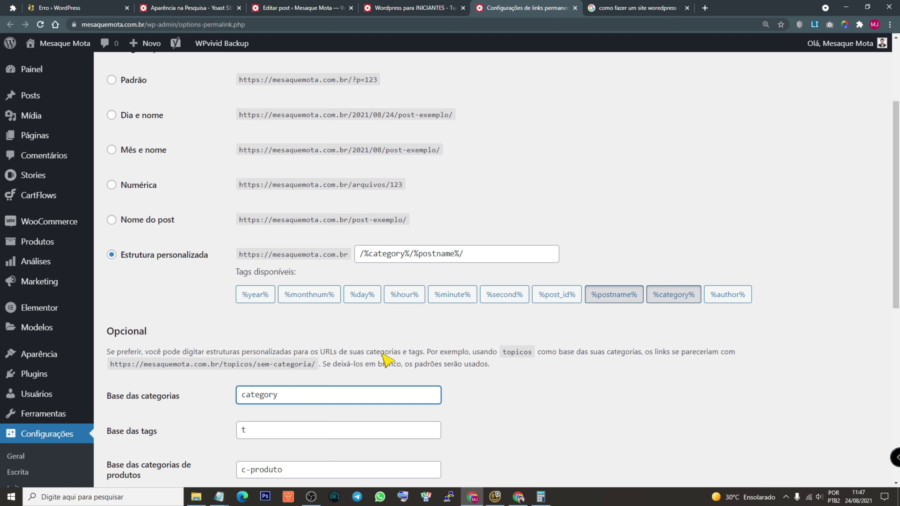
- Examine the "Remover o prefixo das categorias?" option under URLs de categoria in the Yoast taxonomy settings
{"action": "left_click", "coordinate": [386, 10]}
{"action": "left_click", "coordinate": [307, 11]}
{"action": "left_click", "coordinate": [188, 8]}
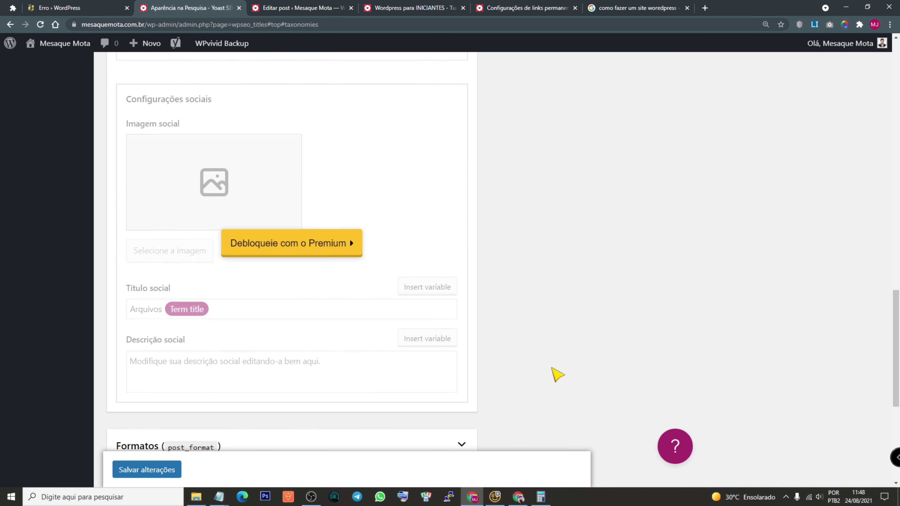
{"action": "scroll", "coordinate": [557, 374], "scroll_direction": "down", "scroll_amount": 8}
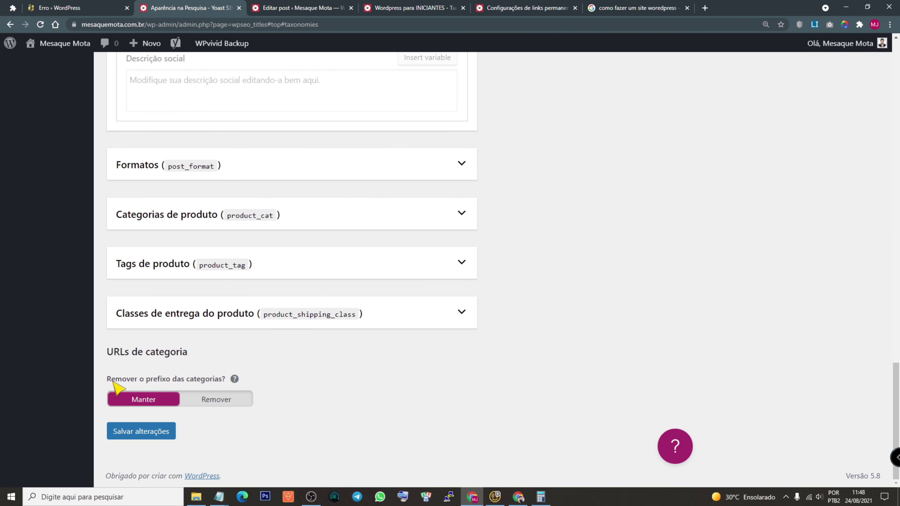
{"action": "left_click_drag", "start_coordinate": [112, 382], "coordinate": [166, 380]}
- Change the post's web address to mesaquemota.com.br/category/wordpress/ and load it
{"action": "left_click", "coordinate": [387, 10]}
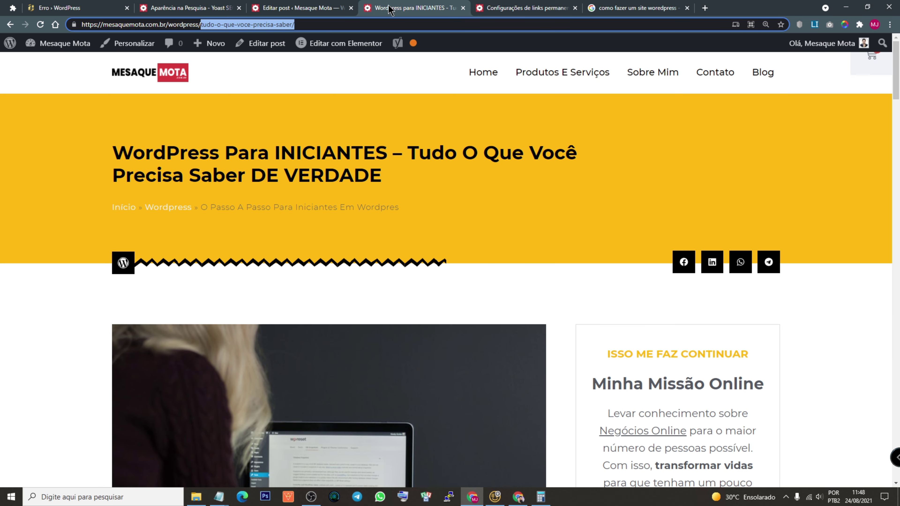
{"action": "left_click", "coordinate": [514, 9]}
{"action": "left_click", "coordinate": [423, 8]}
{"action": "left_click", "coordinate": [176, 24]}
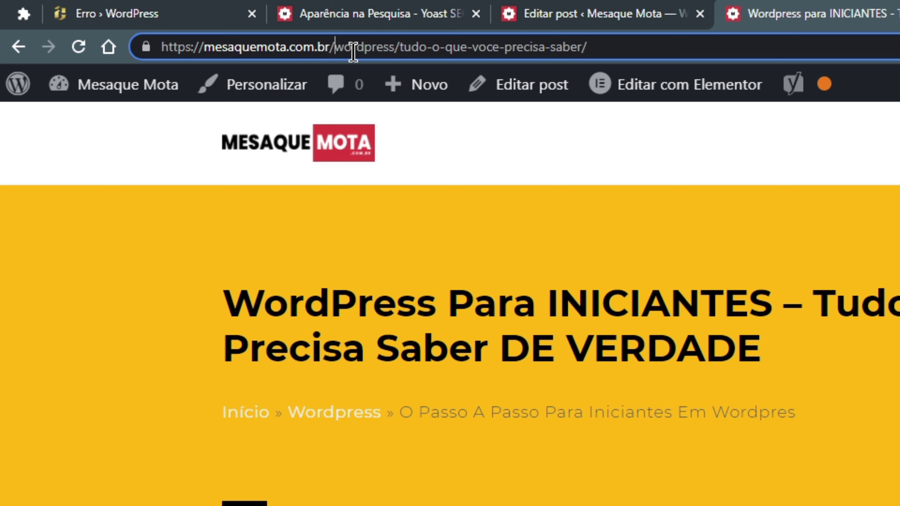
{"action": "type", "text": "category"}
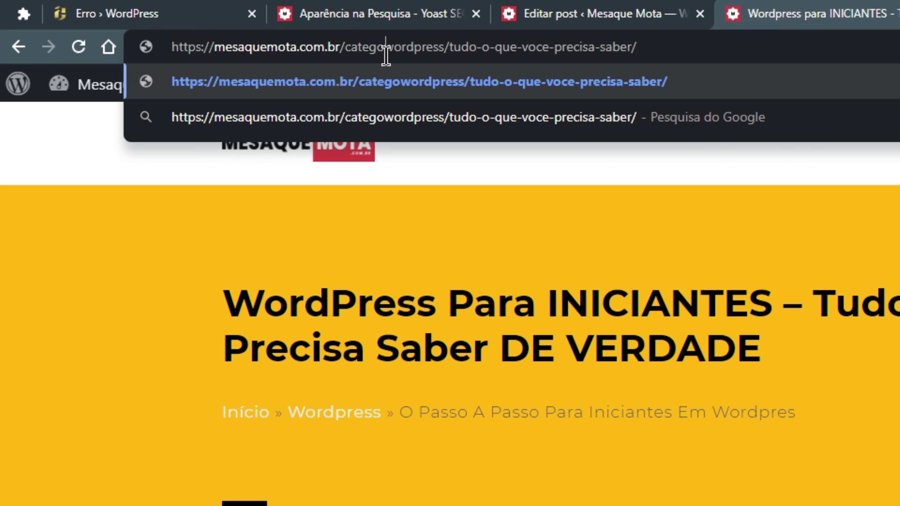
{"action": "type", "text": "/"}
{"action": "key", "text": "BackSpace"}
{"action": "key", "text": "BackSpace"}
{"action": "key", "text": "BackSpace"}
{"action": "key", "text": "BackSpace"}
{"action": "key", "text": "BackSpace"}
{"action": "key", "text": "BackSpace"}
{"action": "key", "text": "BackSpace"}
{"action": "key", "text": "BackSpace"}
{"action": "key", "text": "BackSpace"}
{"action": "key", "text": "BackSpace"}
{"action": "key", "text": "BackSpace"}
{"action": "key", "text": "BackSpace"}
{"action": "key", "text": "BackSpace"}
{"action": "key", "text": "BackSpace"}
{"action": "key", "text": "BackSpace"}
{"action": "key", "text": "BackSpace"}
{"action": "key", "text": "BackSpace"}
{"action": "key", "text": "BackSpace"}
{"action": "key", "text": "BackSpace"}
{"action": "key", "text": "BackSpace"}
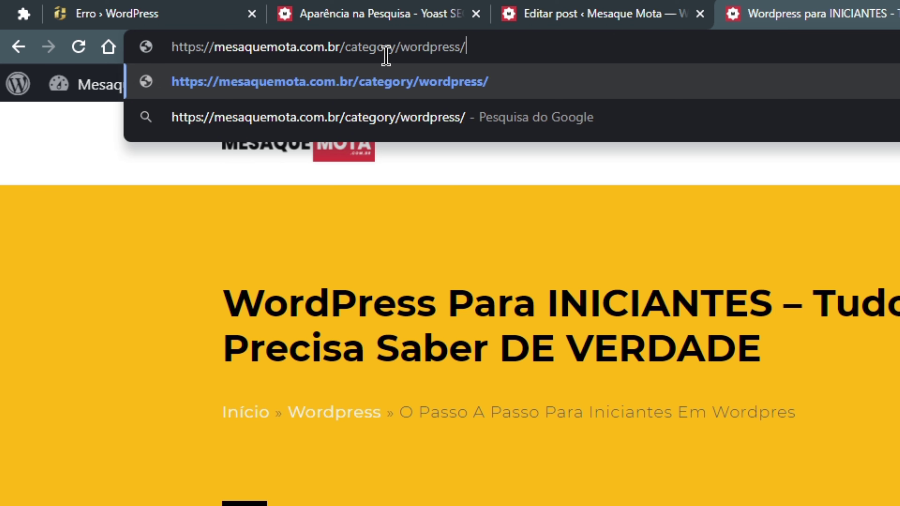
{"action": "left_click_drag", "start_coordinate": [339, 47], "coordinate": [385, 47]}
{"action": "left_click", "coordinate": [503, 45]}
{"action": "key", "text": "Return"}
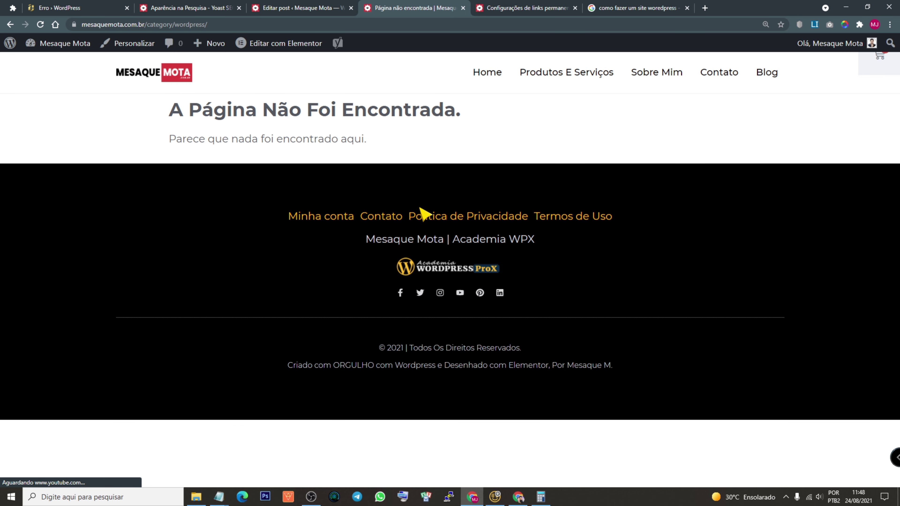
- Return to the permalink settings and shorten the category base to c
{"action": "left_click", "coordinate": [205, 25]}
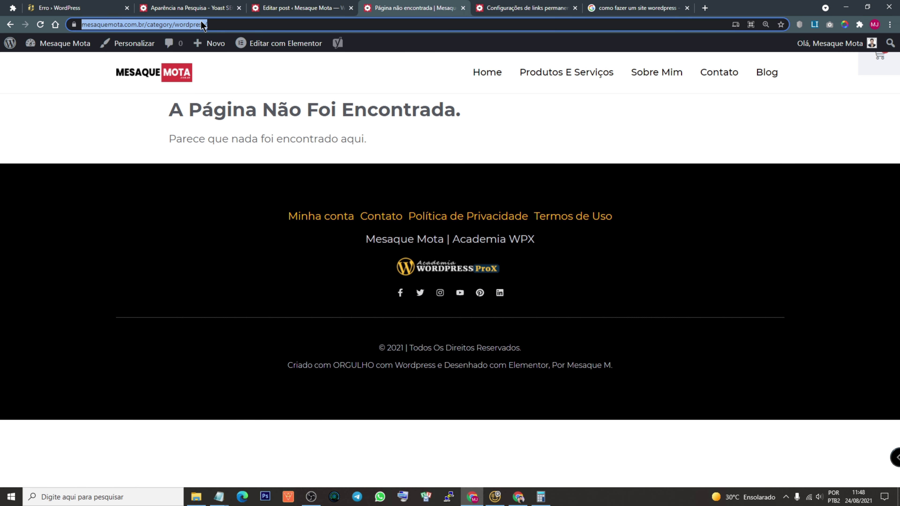
{"action": "left_click", "coordinate": [283, 8]}
{"action": "scroll", "coordinate": [389, 372], "scroll_direction": "down", "scroll_amount": 5}
{"action": "scroll", "coordinate": [411, 388], "scroll_direction": "up", "scroll_amount": 5}
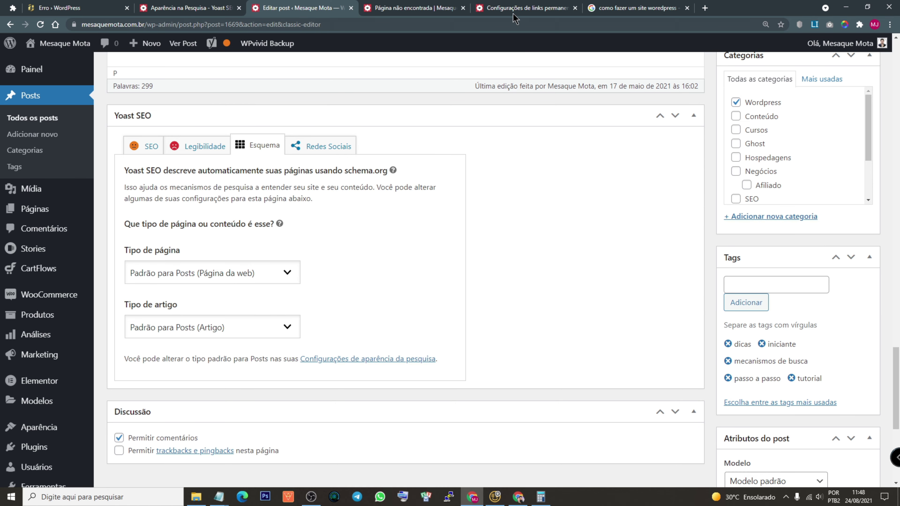
{"action": "left_click", "coordinate": [524, 7]}
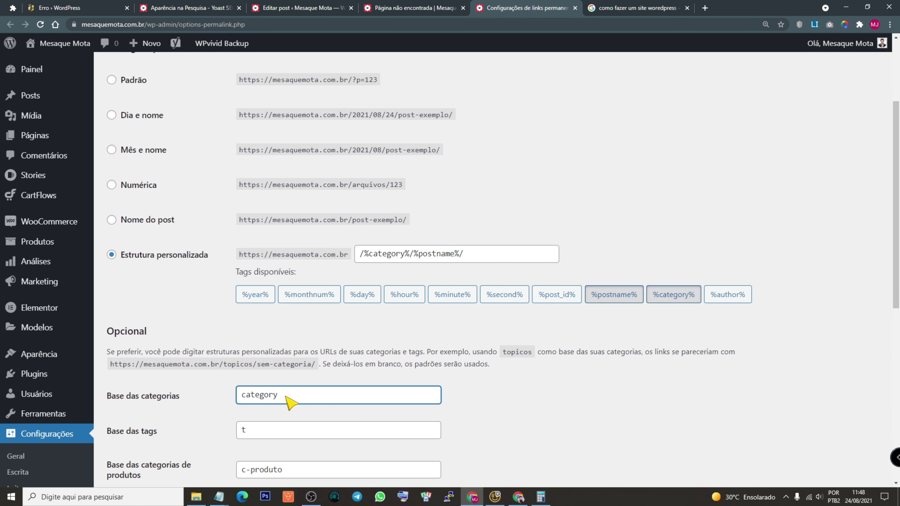
{"action": "left_click_drag", "start_coordinate": [286, 396], "coordinate": [247, 396]}
{"action": "key", "text": "BackSpace"}
- Load the Wordpress category archive at mesaquemota.com.br/c/wordpress/
{"action": "left_click", "coordinate": [422, 11]}
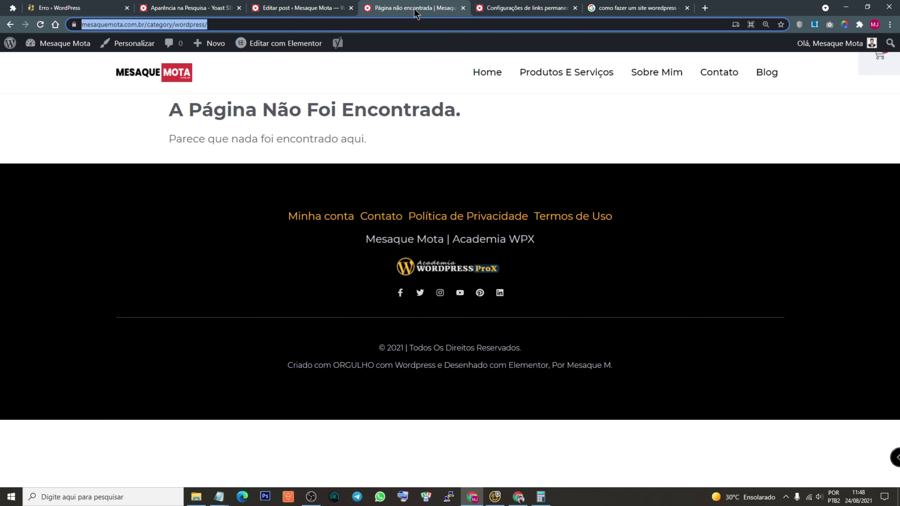
{"action": "left_click", "coordinate": [195, 25]}
{"action": "left_click_drag", "start_coordinate": [193, 23], "coordinate": [172, 21]}
{"action": "key", "text": "BackSpace"}
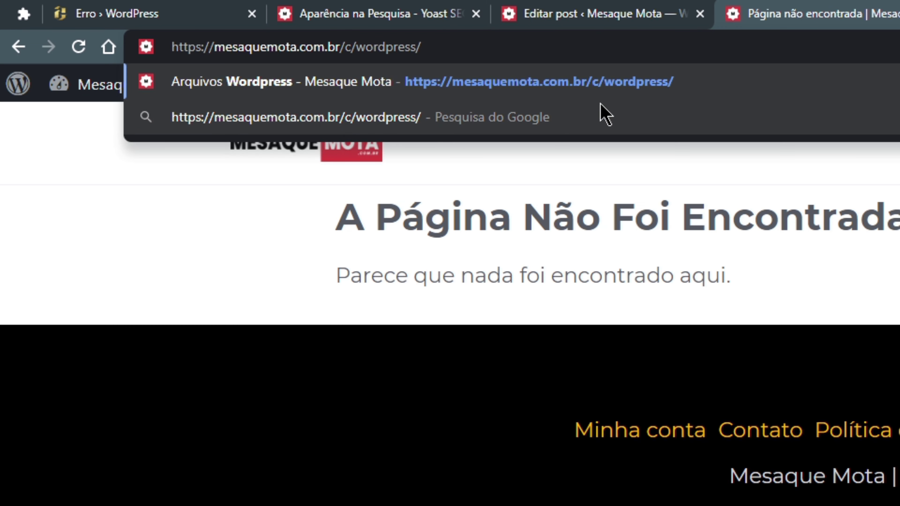
{"action": "key", "text": "Return"}
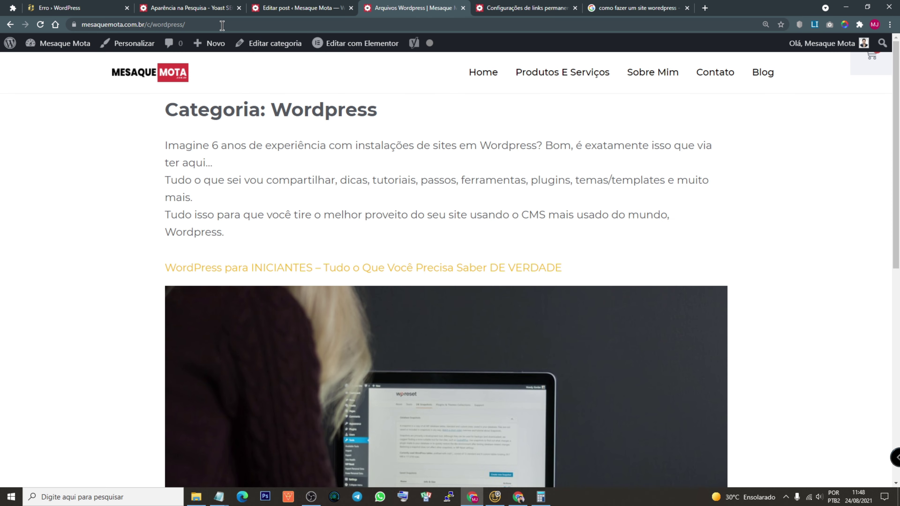
- Examine the Wordpress category archive page, its heading and the c segment in its web address
{"action": "scroll", "coordinate": [227, 331], "scroll_direction": "down", "scroll_amount": 10}
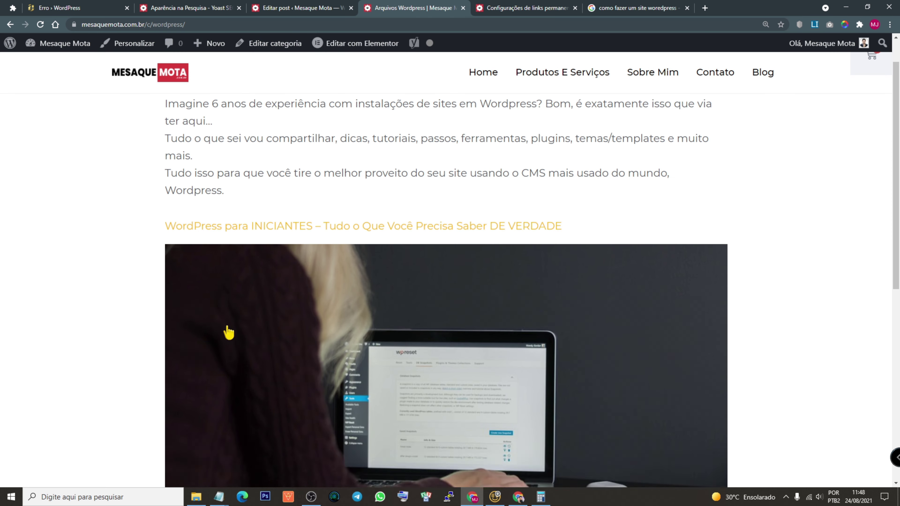
{"action": "scroll", "coordinate": [279, 312], "scroll_direction": "up", "scroll_amount": 5}
{"action": "scroll", "coordinate": [328, 219], "scroll_direction": "up", "scroll_amount": 5}
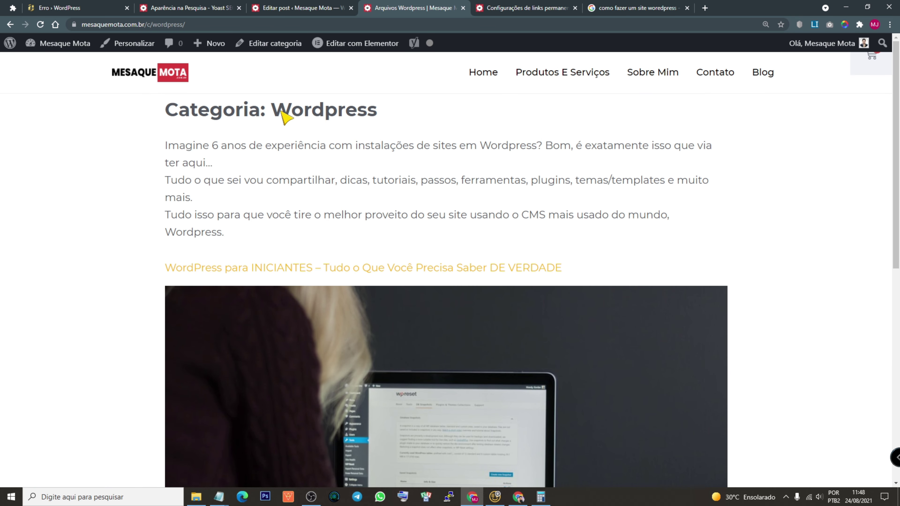
{"action": "left_click_drag", "start_coordinate": [290, 114], "coordinate": [415, 114]}
{"action": "left_click", "coordinate": [169, 26]}
{"action": "left_click", "coordinate": [169, 25]}
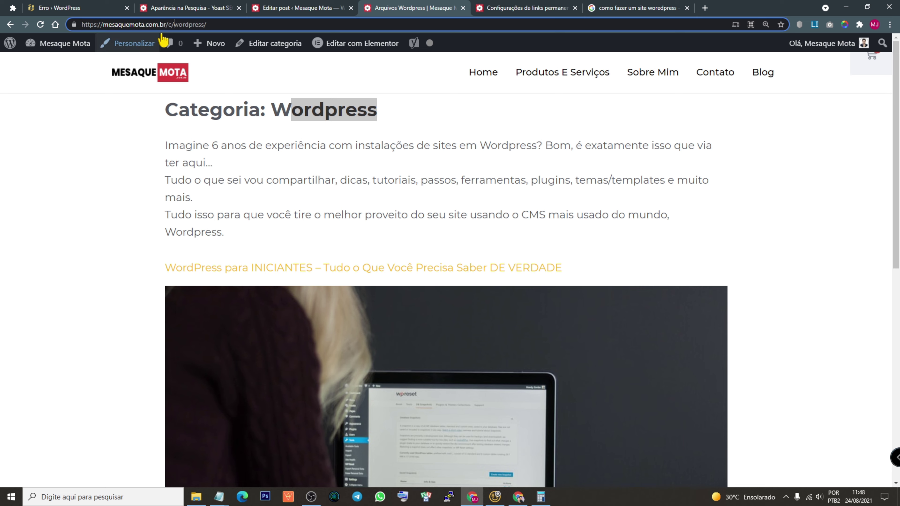
- Shorten the category base to c in the permalink settings and check the tag base
{"action": "left_click", "coordinate": [290, 8]}
{"action": "left_click", "coordinate": [191, 8]}
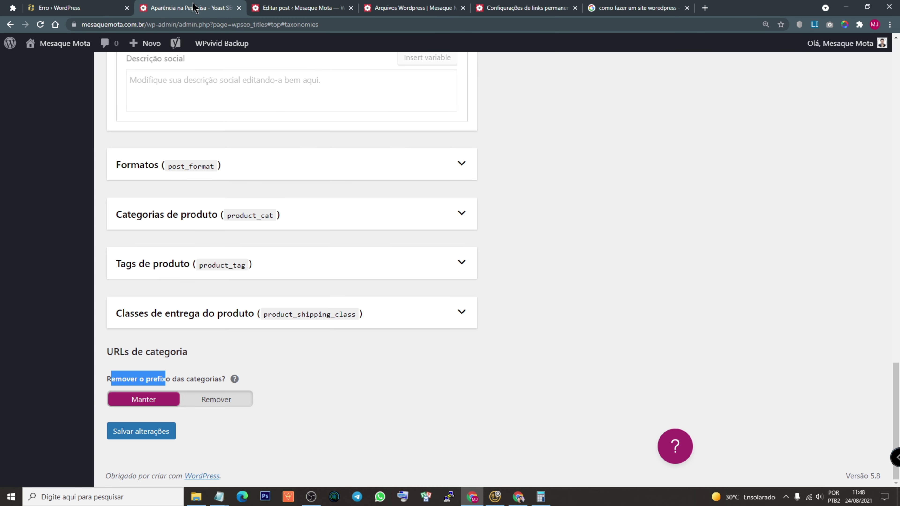
{"action": "left_click", "coordinate": [507, 7]}
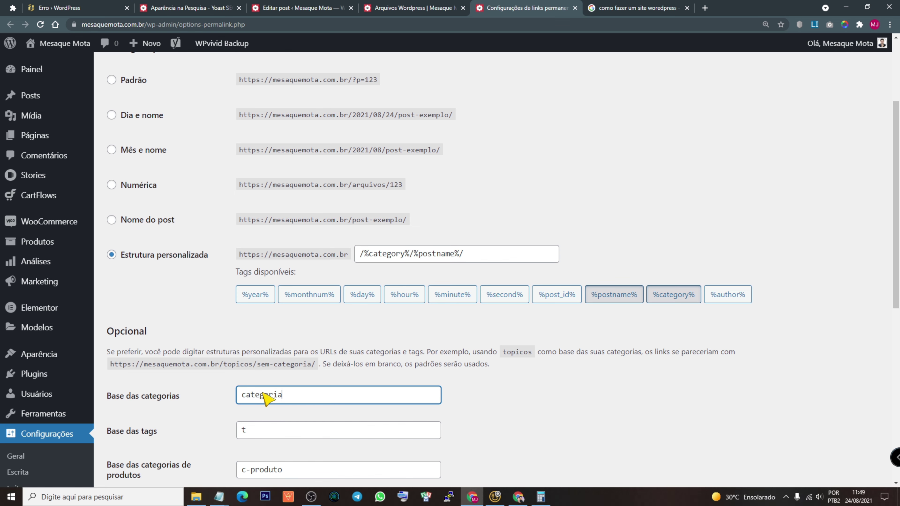
{"action": "left_click_drag", "start_coordinate": [289, 395], "coordinate": [245, 394]}
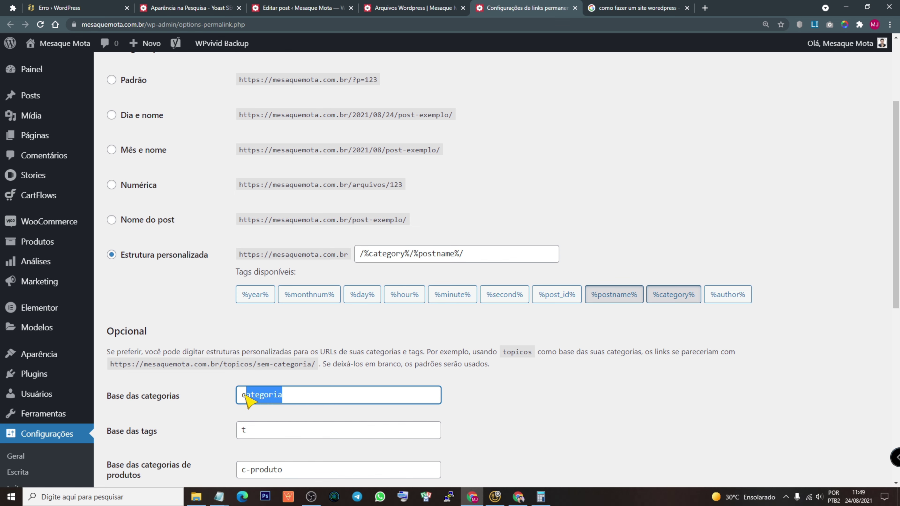
{"action": "key", "text": "BackSpace"}
{"action": "left_click", "coordinate": [567, 386]}
{"action": "left_click", "coordinate": [281, 399]}
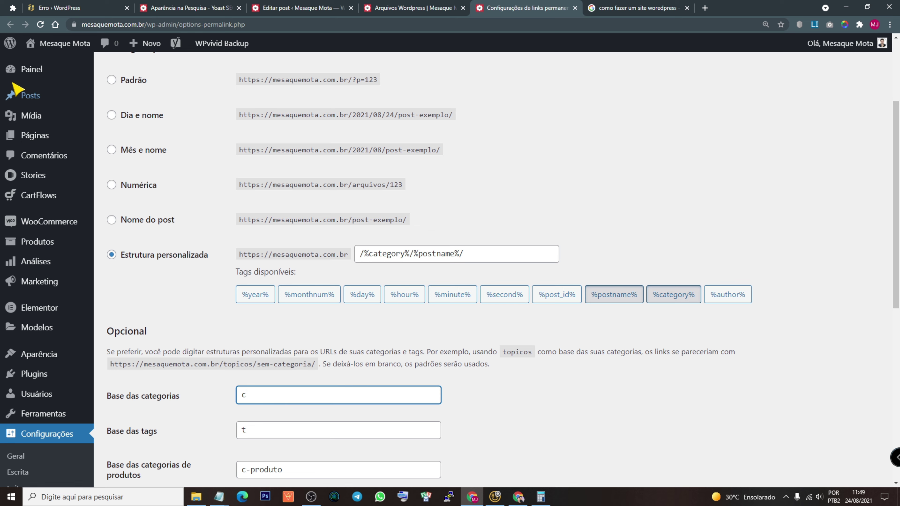
{"action": "mouse_move", "coordinate": [34, 136]}
{"action": "double_click", "coordinate": [237, 430]}
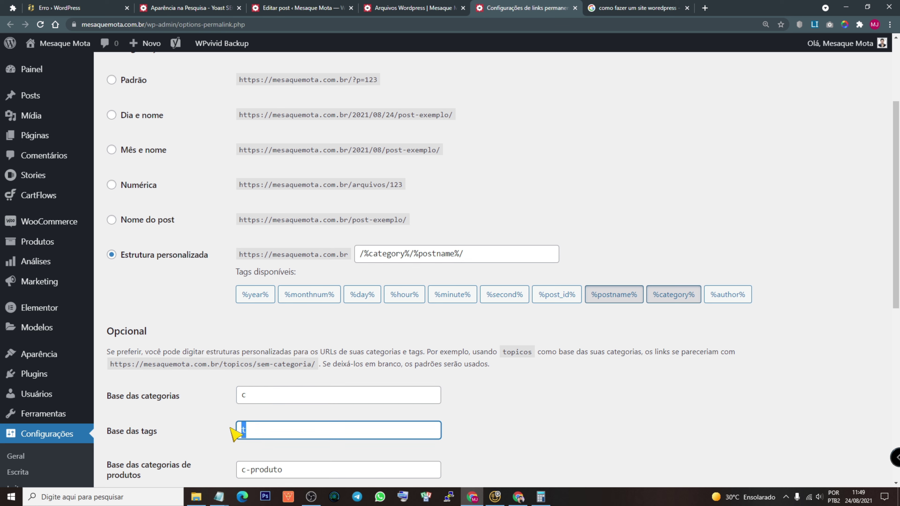
{"action": "left_click", "coordinate": [577, 416]}
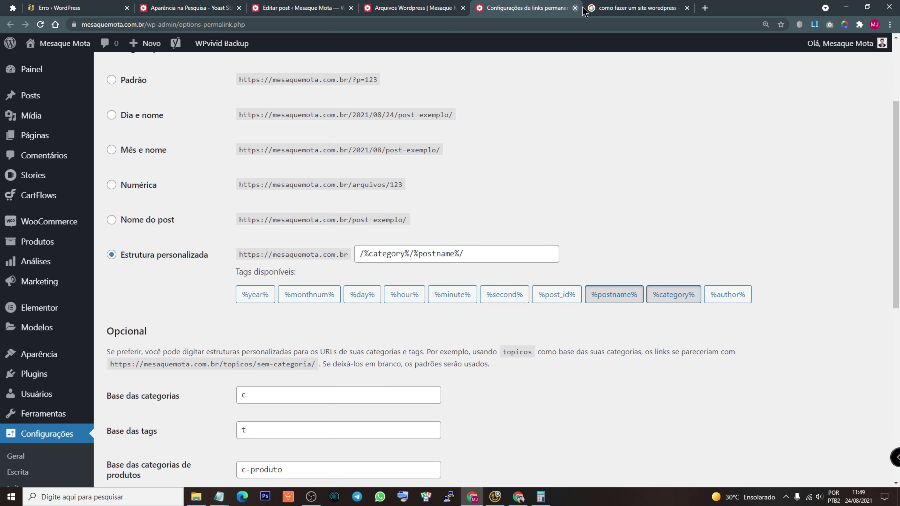
- Place the Yoast search appearance page after the permalink settings page and examine the c prefix in the Wordpress archive's address
{"action": "left_click", "coordinate": [411, 7]}
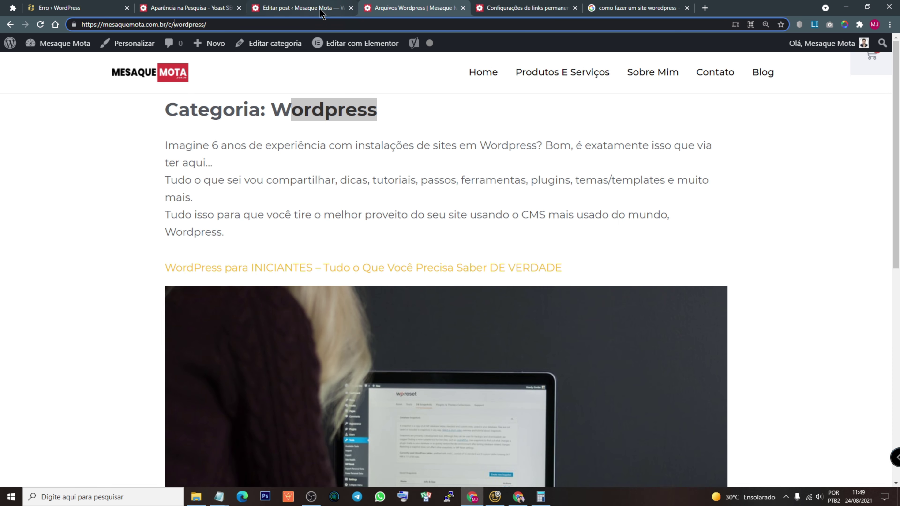
{"action": "left_click", "coordinate": [297, 8]}
{"action": "scroll", "coordinate": [360, 333], "scroll_direction": "down", "scroll_amount": 3}
{"action": "left_click_drag", "start_coordinate": [188, 8], "coordinate": [547, 28]}
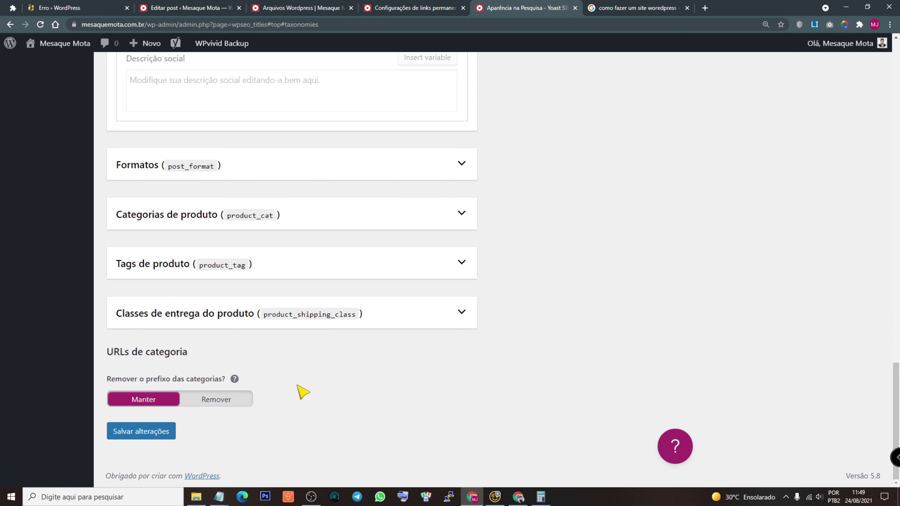
{"action": "left_click", "coordinate": [411, 8]}
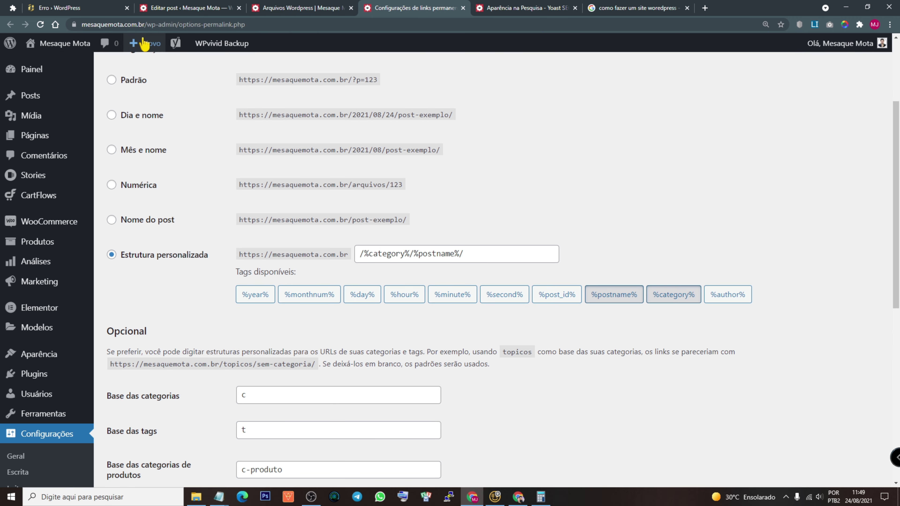
{"action": "left_click", "coordinate": [299, 8]}
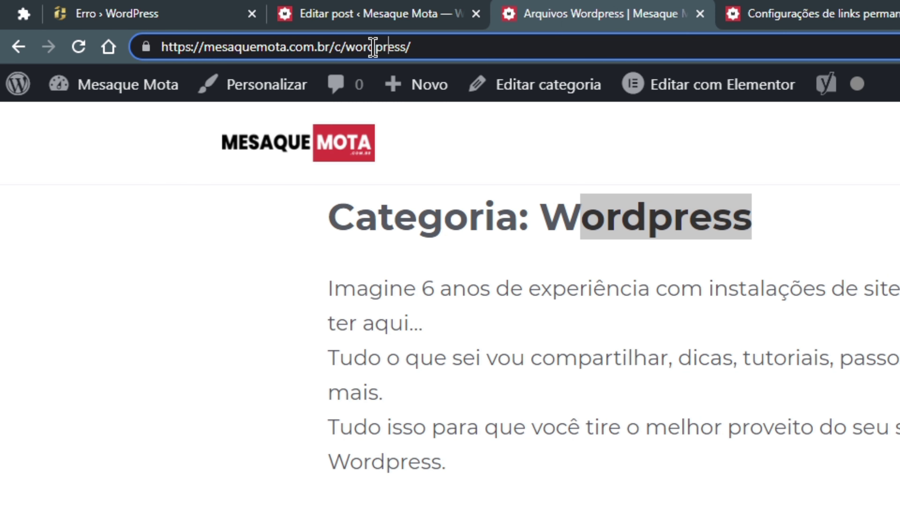
{"action": "mouse_move", "coordinate": [167, 24]}
{"action": "left_mouse_down"}
{"action": "mouse_move", "coordinate": [186, 23]}
{"action": "mouse_move", "coordinate": [173, 24]}
{"action": "left_mouse_up"}
{"action": "left_click_drag", "start_coordinate": [344, 45], "coordinate": [338, 44]}
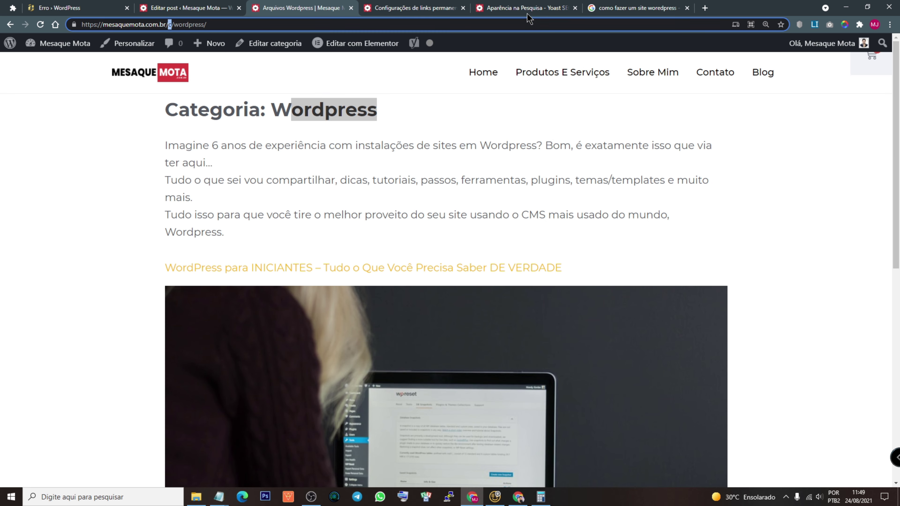
- Keep the category prefix by setting "Remover o prefixo das categorias?" to Manter in the Yoast taxonomy settings, and save the changes
{"action": "left_click", "coordinate": [527, 14]}
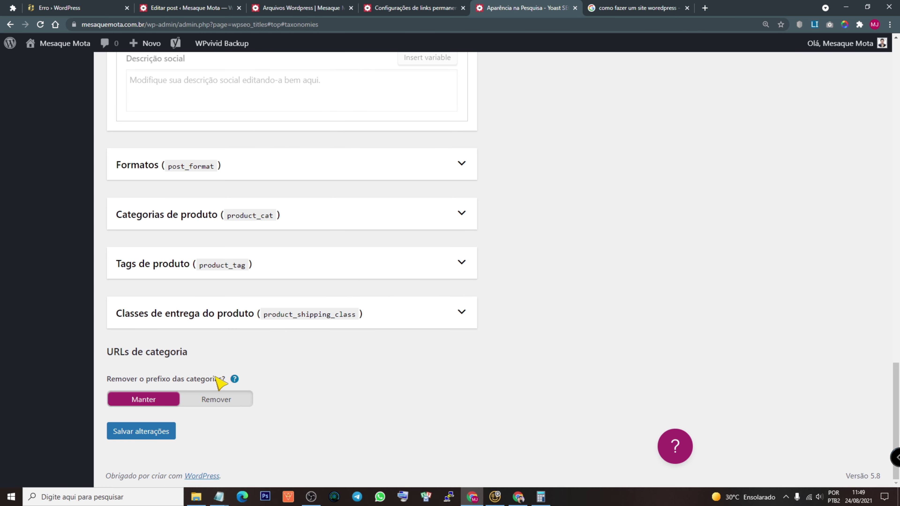
{"action": "left_click", "coordinate": [217, 399]}
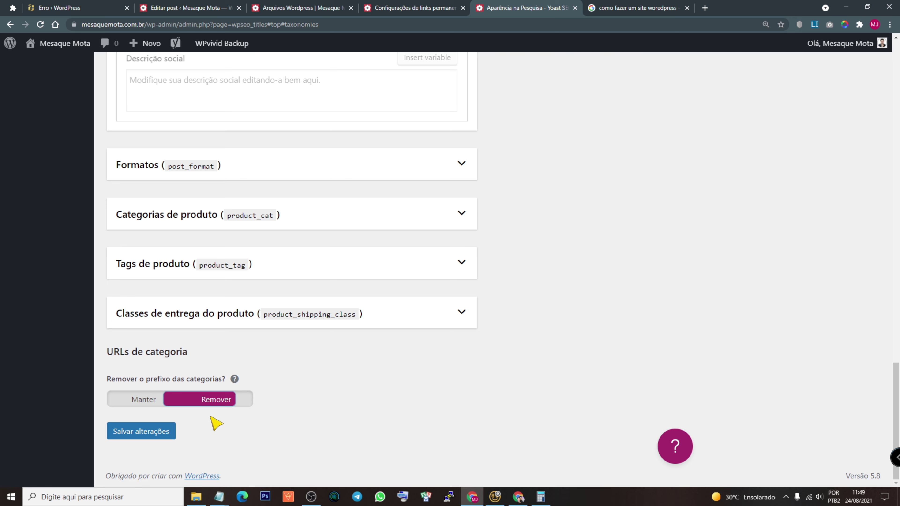
{"action": "left_click", "coordinate": [152, 400]}
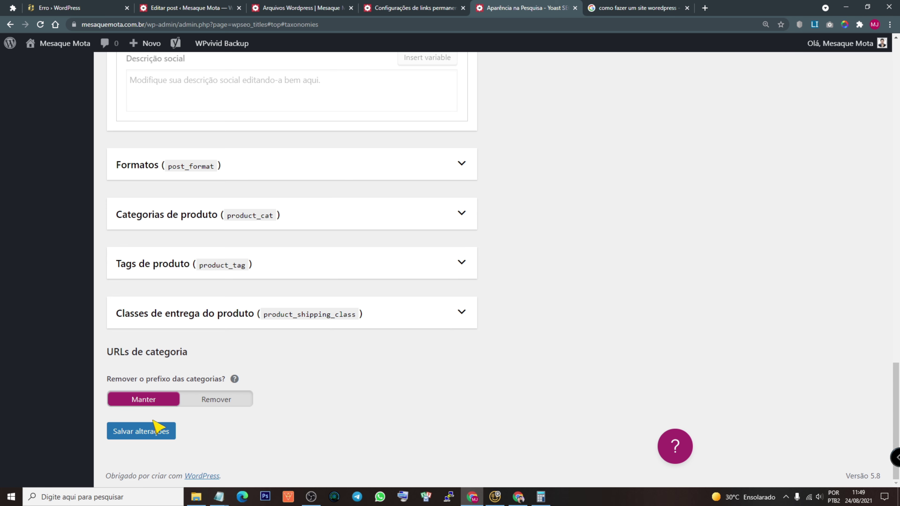
{"action": "scroll", "coordinate": [459, 426], "scroll_direction": "up", "scroll_amount": 1}
{"action": "scroll", "coordinate": [217, 446], "scroll_direction": "down", "scroll_amount": 1}
{"action": "left_click", "coordinate": [156, 434]}
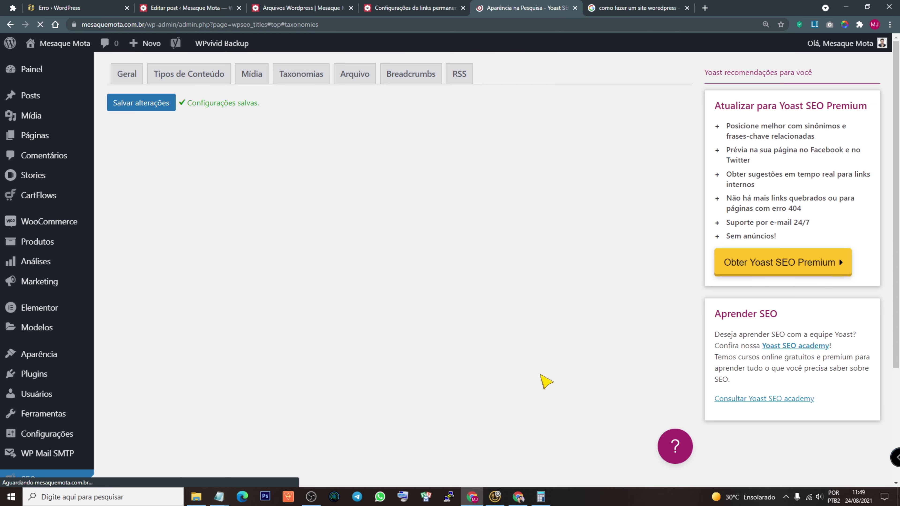
- Review the saved URLs de categoria section and the help for its category prefix option
{"action": "scroll", "coordinate": [551, 387], "scroll_direction": "down", "scroll_amount": 15}
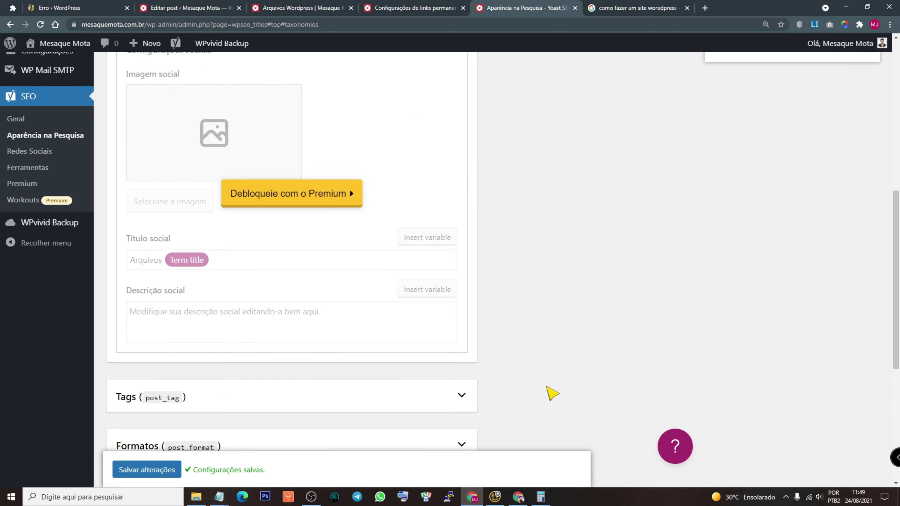
{"action": "scroll", "coordinate": [605, 397], "scroll_direction": "down", "scroll_amount": 1}
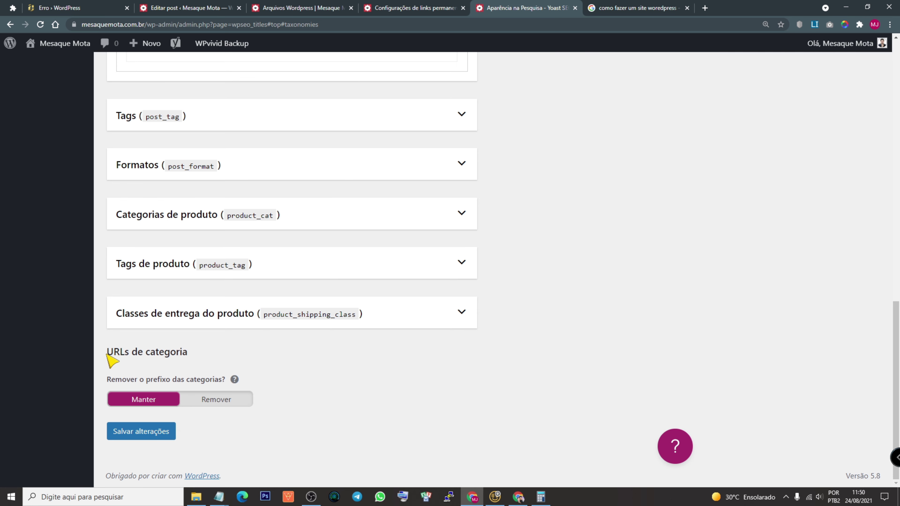
{"action": "left_click_drag", "start_coordinate": [107, 354], "coordinate": [138, 353]}
{"action": "left_click_drag", "start_coordinate": [200, 351], "coordinate": [111, 355]}
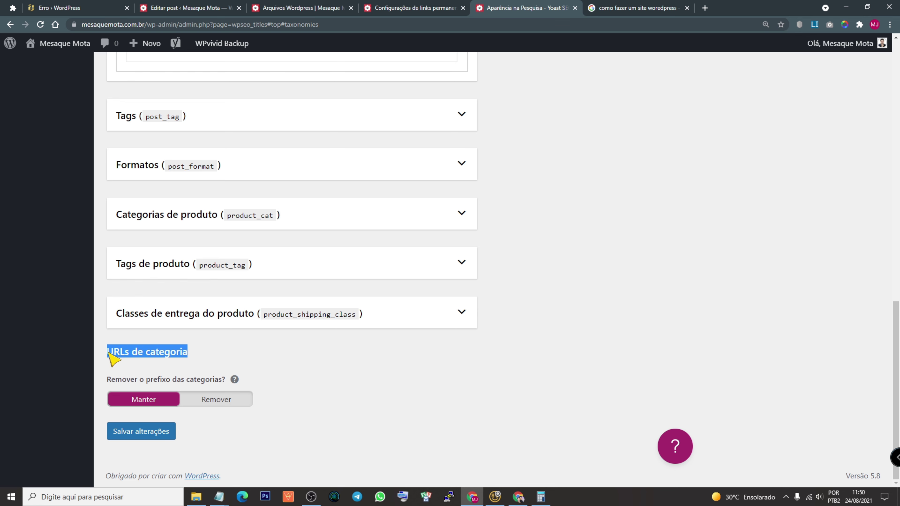
{"action": "left_click_drag", "start_coordinate": [108, 380], "coordinate": [236, 382]}
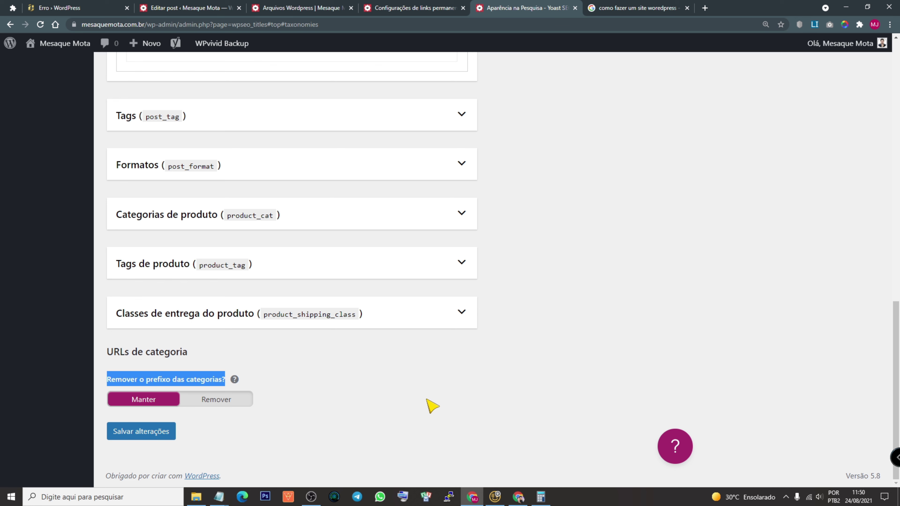
{"action": "left_click", "coordinate": [431, 406]}
{"action": "left_click", "coordinate": [234, 379]}
{"action": "left_click", "coordinate": [235, 379]}
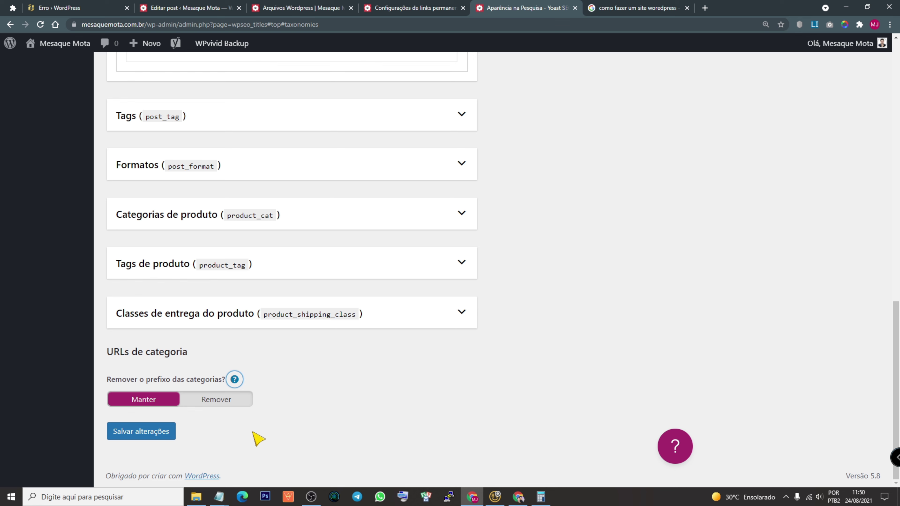
{"action": "left_click_drag", "start_coordinate": [181, 380], "coordinate": [224, 378]}
{"action": "left_click", "coordinate": [337, 382]}
{"action": "left_click_drag", "start_coordinate": [185, 380], "coordinate": [231, 378]}
{"action": "left_click", "coordinate": [387, 411]}
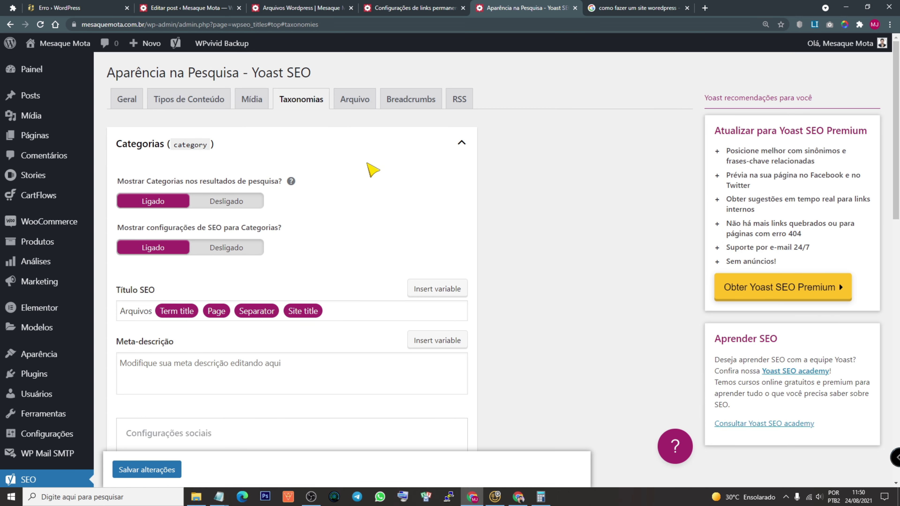
- Open the Arquivo settings in Yoast search appearance and close the permalink settings page
{"action": "left_click", "coordinate": [360, 103]}
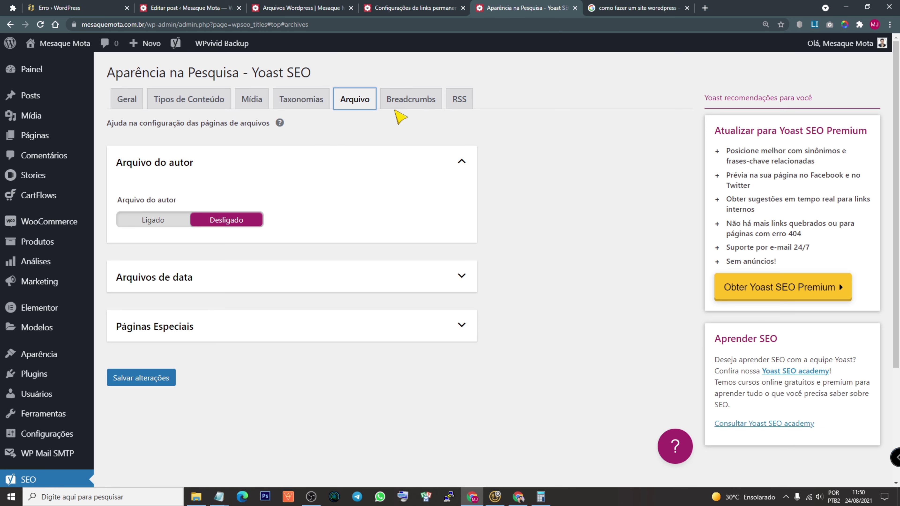
{"action": "left_click", "coordinate": [422, 10]}
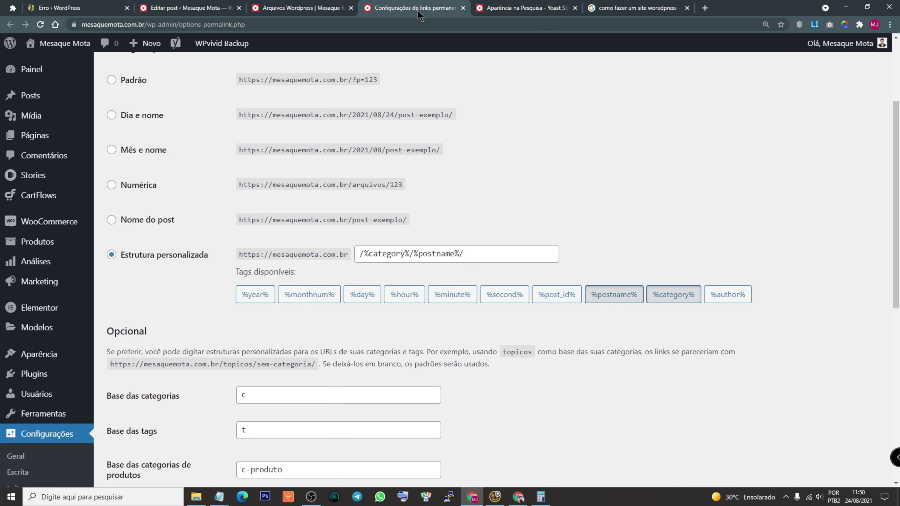
{"action": "left_click", "coordinate": [462, 8]}
- Examine the "Categoria: Wordpress" heading on the category archive page as an example of an archive
{"action": "left_click", "coordinate": [305, 8]}
{"action": "left_click_drag", "start_coordinate": [271, 117], "coordinate": [377, 117]}
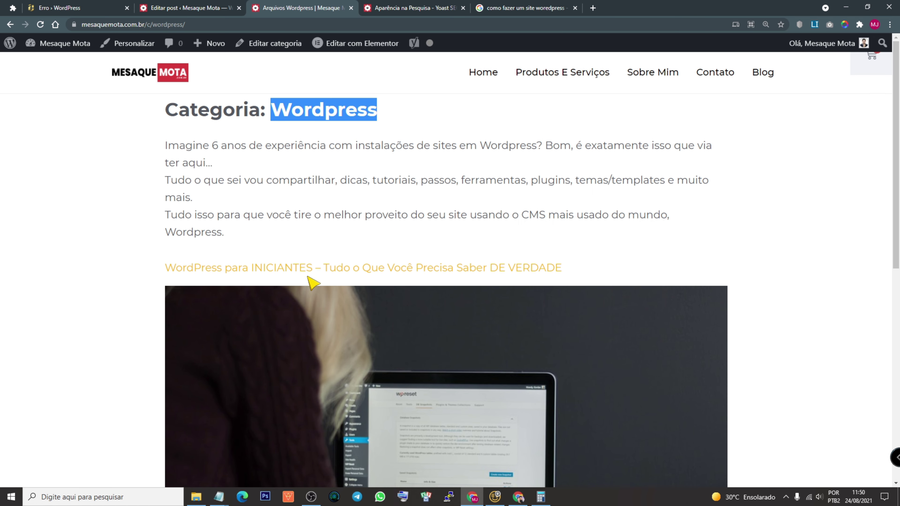
{"action": "left_click_drag", "start_coordinate": [167, 119], "coordinate": [273, 123]}
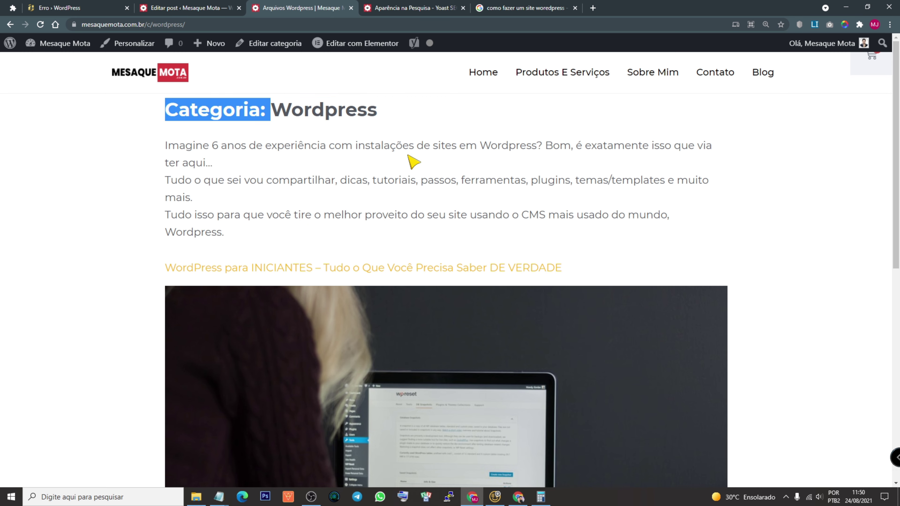
- Examine the Arquivo do autor option in the Yoast archive settings and expand the Arquivos de data section
{"action": "left_click", "coordinate": [389, 15]}
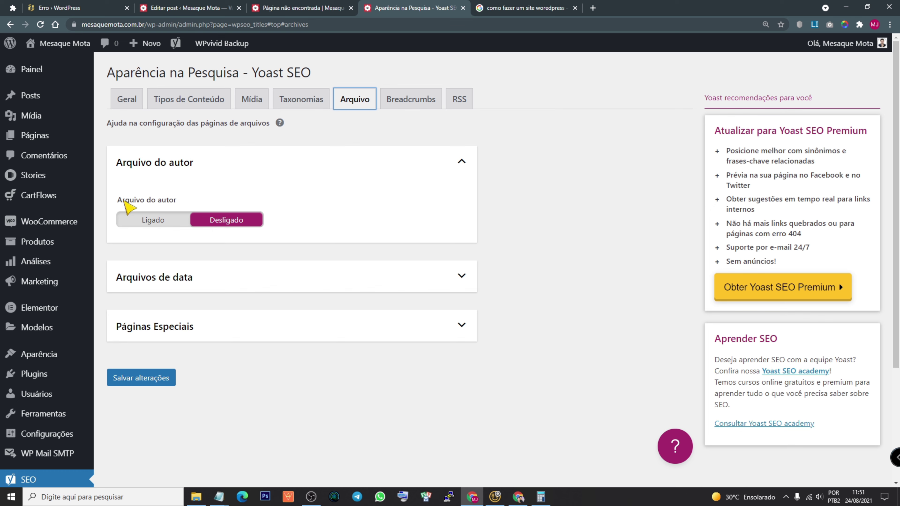
{"action": "left_click_drag", "start_coordinate": [117, 200], "coordinate": [174, 202]}
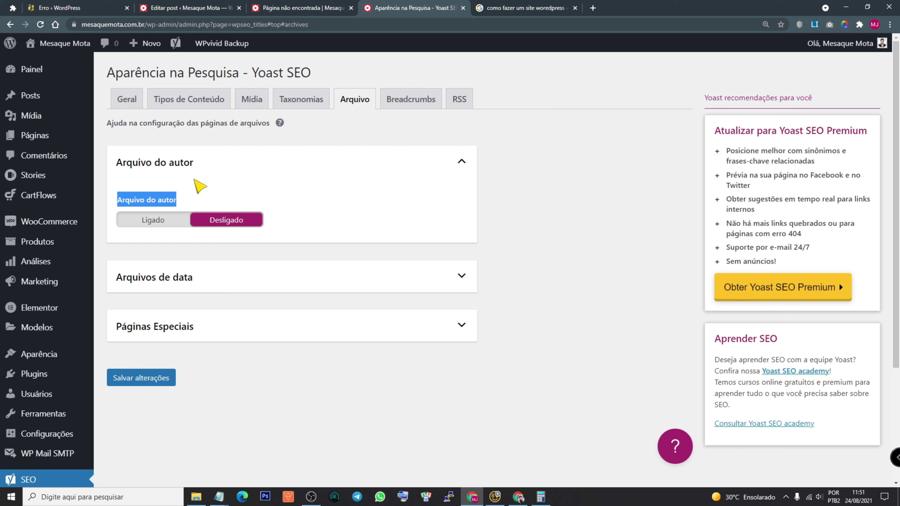
{"action": "left_click", "coordinate": [160, 201]}
{"action": "double_click", "coordinate": [175, 202]}
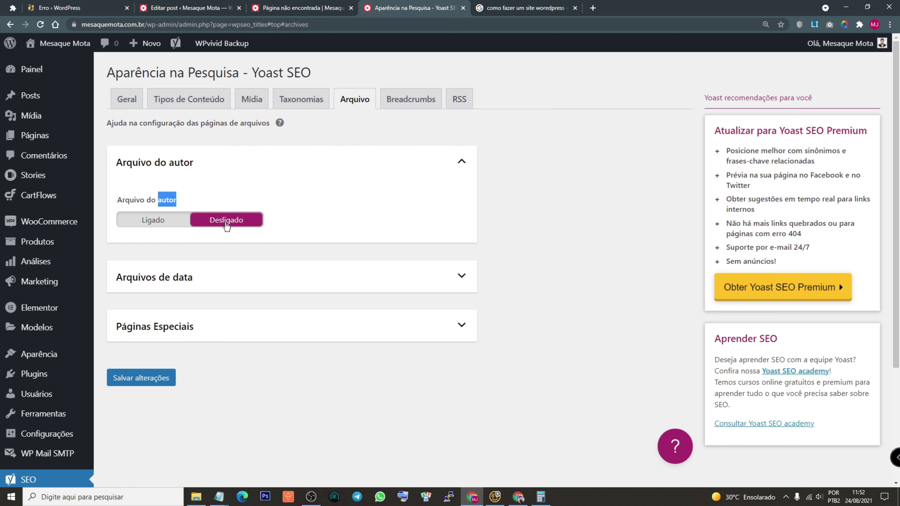
{"action": "left_click", "coordinate": [168, 201]}
{"action": "left_click_drag", "start_coordinate": [159, 201], "coordinate": [177, 201]}
{"action": "left_click", "coordinate": [167, 202]}
{"action": "left_click_drag", "start_coordinate": [156, 201], "coordinate": [177, 201]}
{"action": "left_click", "coordinate": [218, 283]}
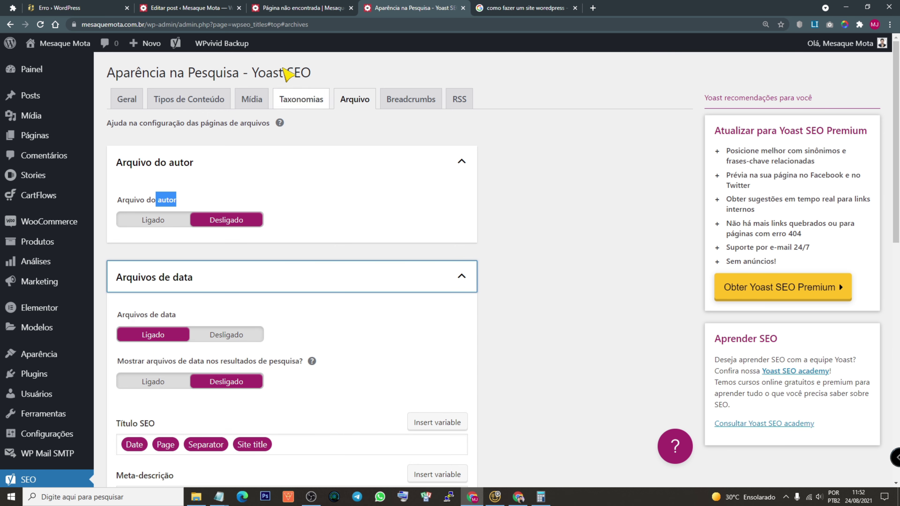
- Return to the published WordPress beginners post and look through its content
{"action": "left_click", "coordinate": [335, 9]}
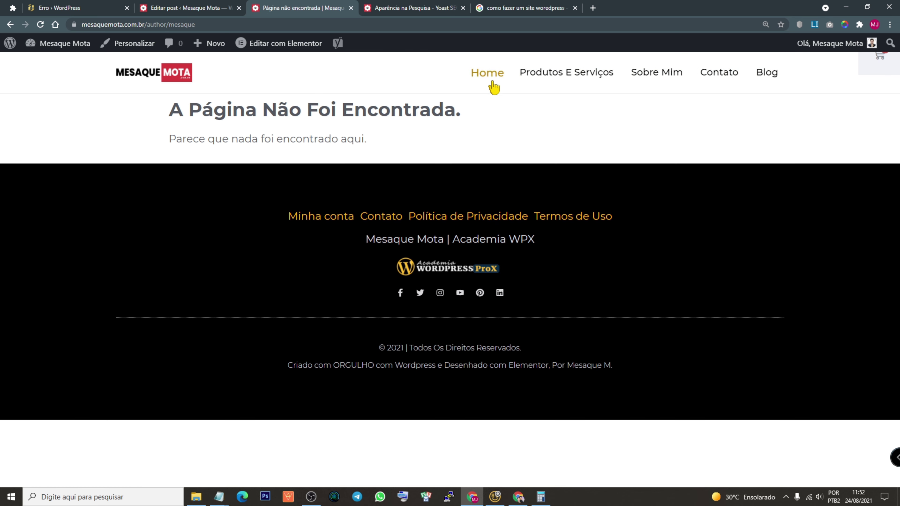
{"action": "left_click", "coordinate": [10, 25]}
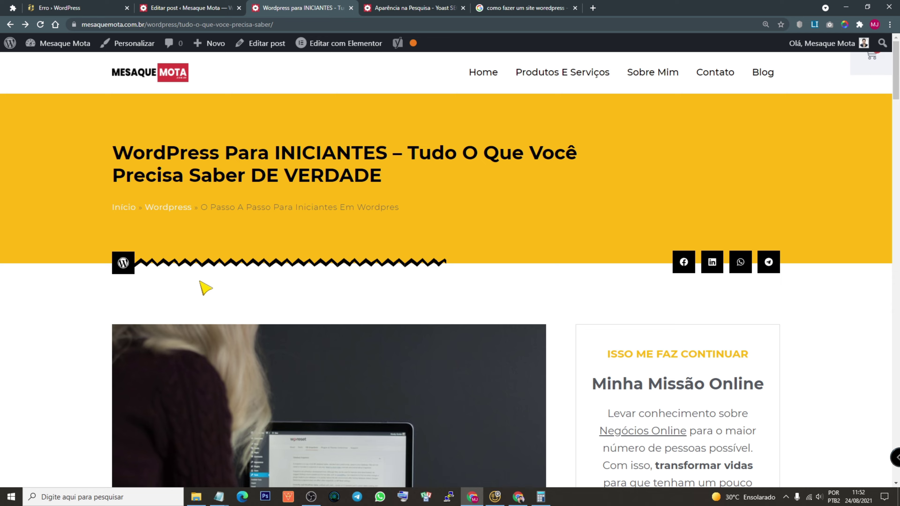
{"action": "scroll", "coordinate": [204, 288], "scroll_direction": "down", "scroll_amount": 20}
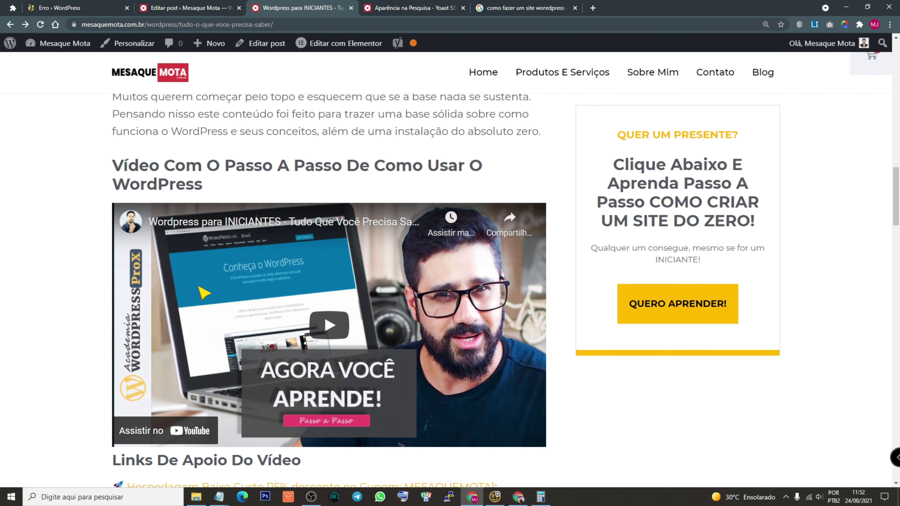
{"action": "scroll", "coordinate": [204, 293], "scroll_direction": "up", "scroll_amount": 20}
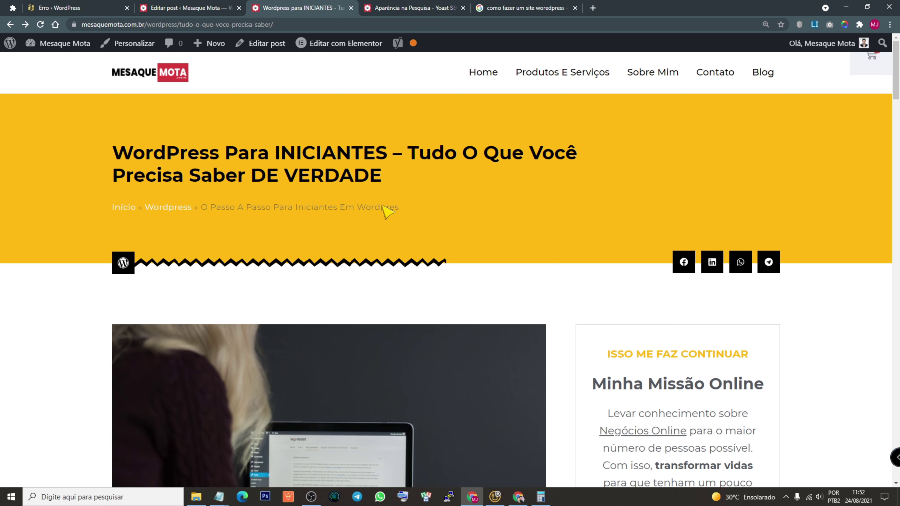
{"action": "left_click", "coordinate": [215, 10]}
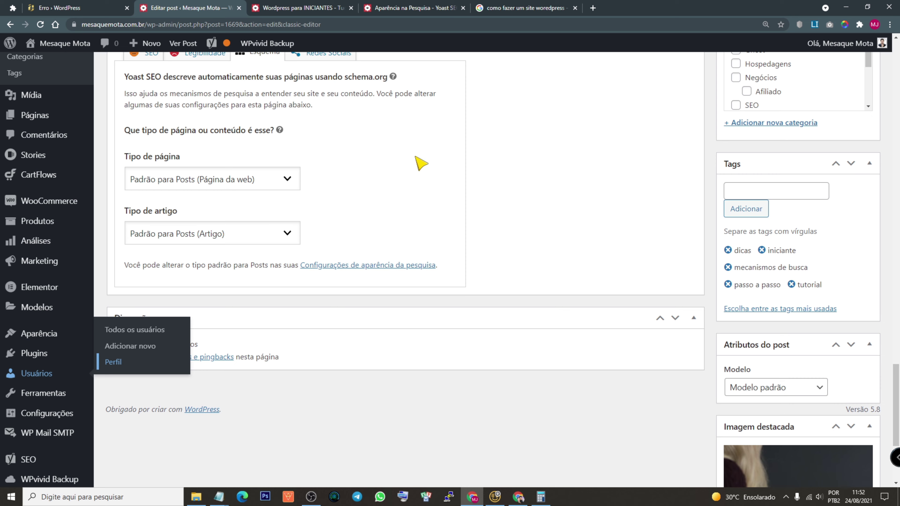
- Turn off Arquivos de data in the Yoast archive settings and expand the Páginas Especiais section
{"action": "left_click", "coordinate": [414, 8]}
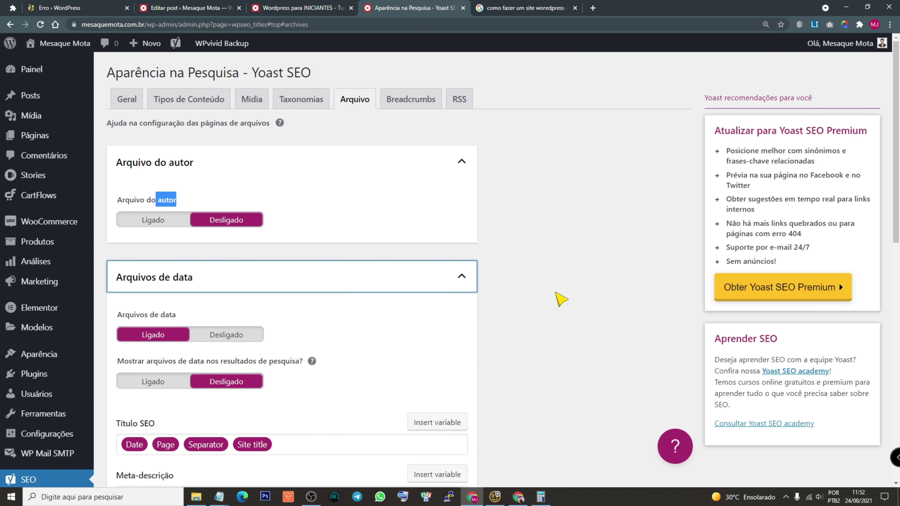
{"action": "scroll", "coordinate": [560, 298], "scroll_direction": "down", "scroll_amount": 5}
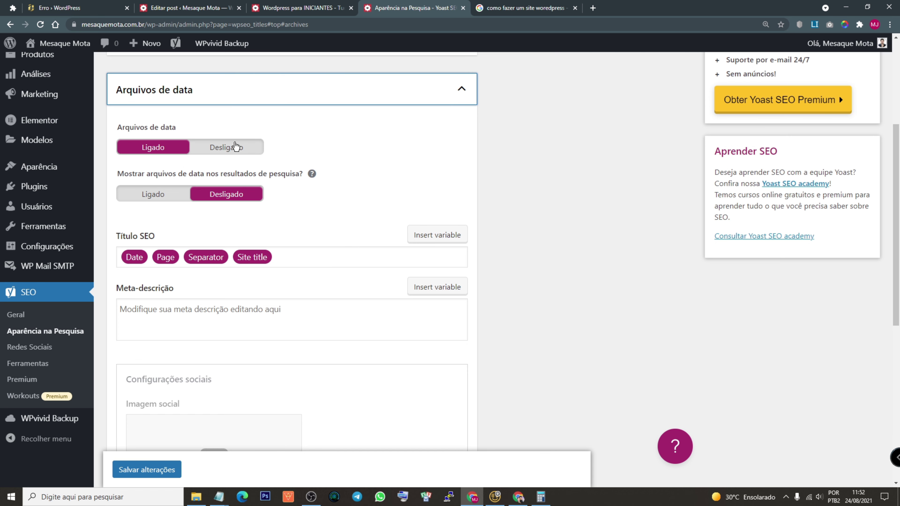
{"action": "left_click", "coordinate": [236, 152]}
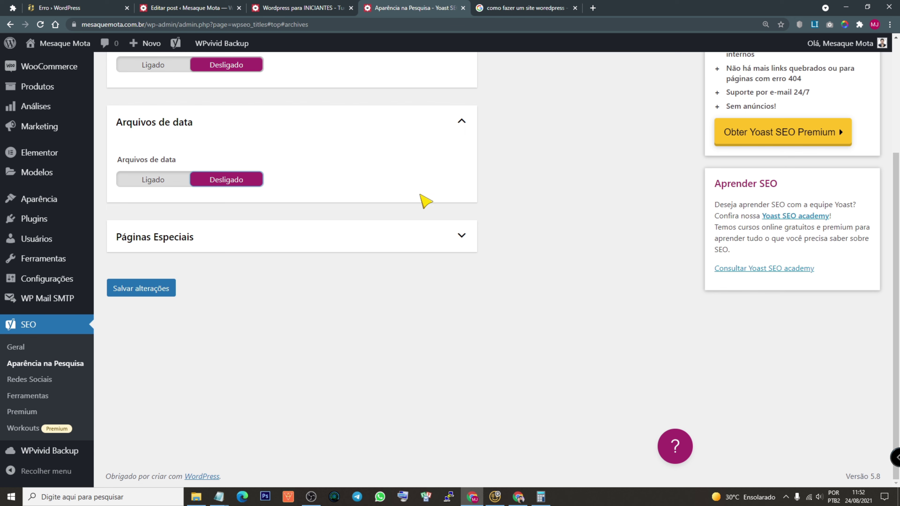
{"action": "left_click", "coordinate": [461, 121]}
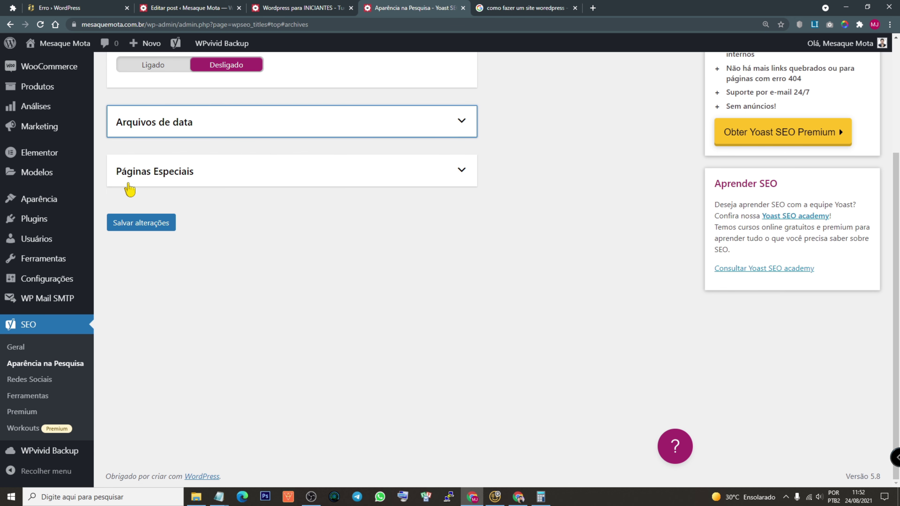
{"action": "left_click", "coordinate": [459, 173]}
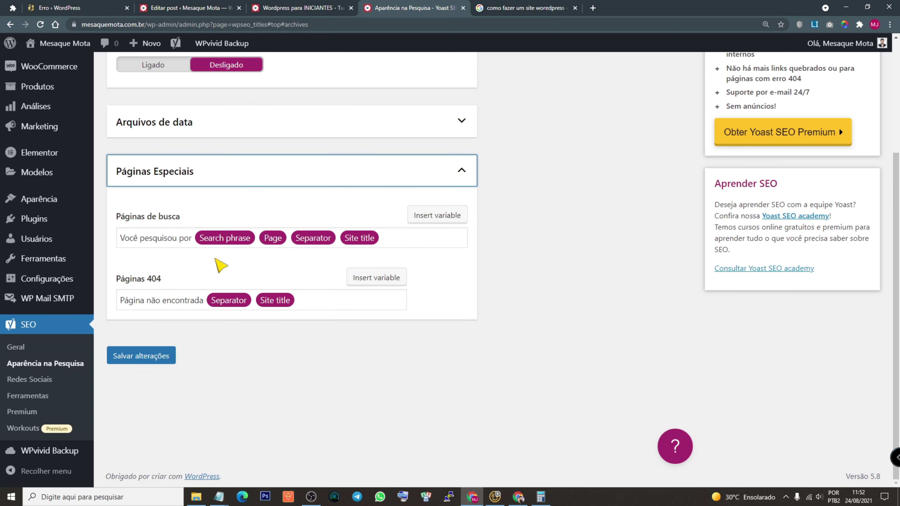
- Load the nonexistent address /wordpress/tuddfdfdfdf on the site and examine the 404 page's heading
{"action": "left_click", "coordinate": [302, 9]}
{"action": "left_click", "coordinate": [276, 24]}
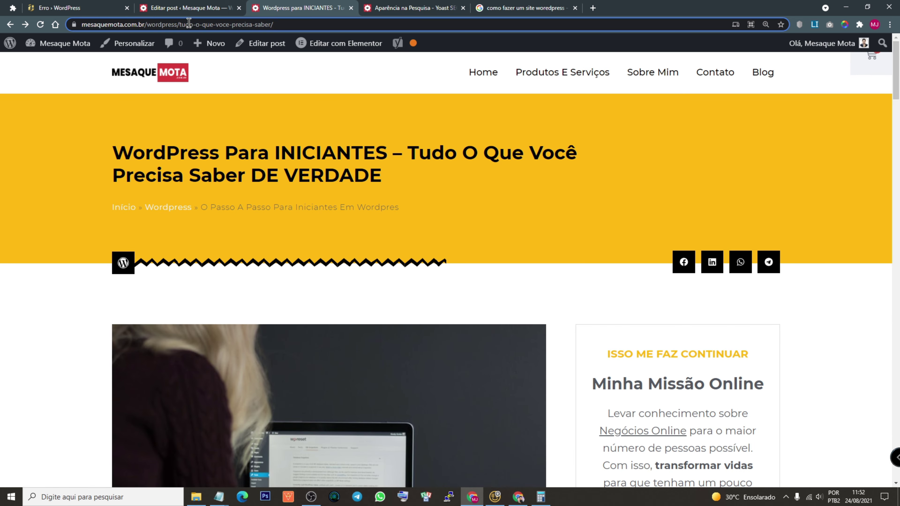
{"action": "key", "text": "BackSpace"}
{"action": "key", "text": "BackSpace"}
{"action": "key", "text": "BackSpace"}
{"action": "key", "text": "BackSpace"}
{"action": "key", "text": "BackSpace"}
{"action": "key", "text": "BackSpace"}
{"action": "key", "text": "BackSpace"}
{"action": "key", "text": "BackSpace"}
{"action": "key", "text": "BackSpace"}
{"action": "key", "text": "BackSpace"}
{"action": "key", "text": "BackSpace"}
{"action": "key", "text": "BackSpace"}
{"action": "key", "text": "BackSpace"}
{"action": "key", "text": "BackSpace"}
{"action": "key", "text": "BackSpace"}
{"action": "key", "text": "BackSpace"}
{"action": "key", "text": "BackSpace"}
{"action": "key", "text": "BackSpace"}
{"action": "key", "text": "BackSpace"}
{"action": "key", "text": "BackSpace"}
{"action": "type", "text": "dfdfdfdf"}
{"action": "key", "text": "Return"}
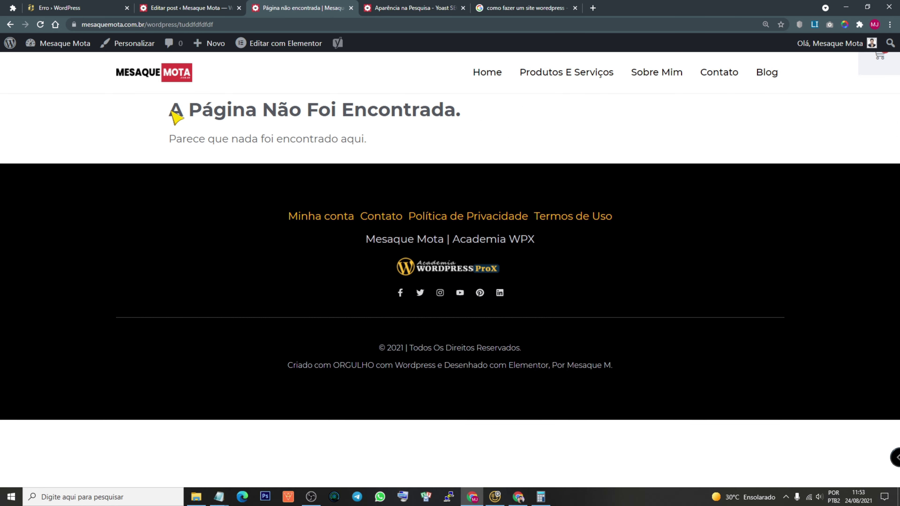
{"action": "left_click_drag", "start_coordinate": [170, 110], "coordinate": [463, 106]}
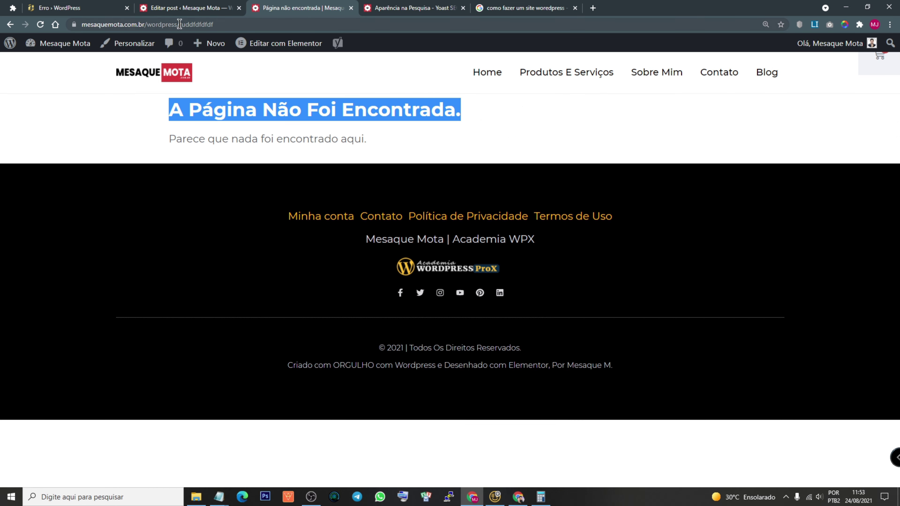
- Compare the 404 page and its invalid address with the search and 404 title templates under Páginas Especiais
{"action": "left_click", "coordinate": [181, 7]}
{"action": "scroll", "coordinate": [496, 308], "scroll_direction": "up", "scroll_amount": 4}
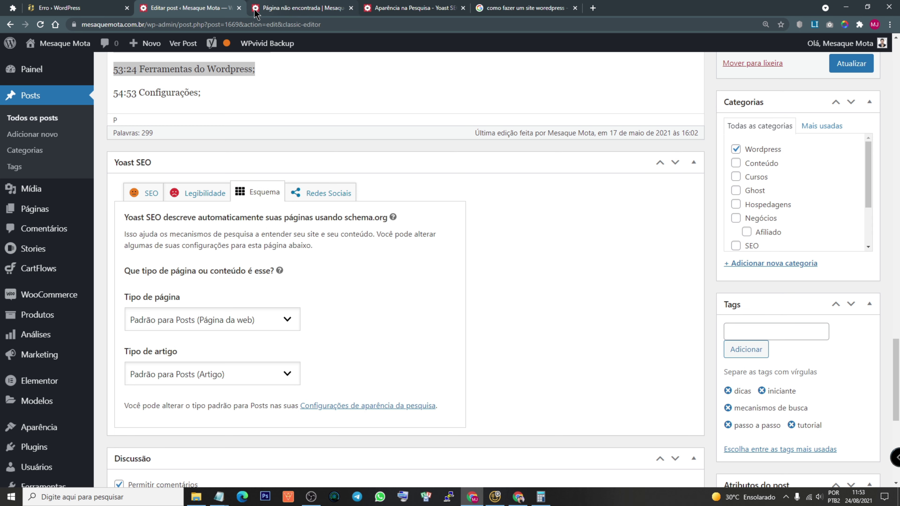
{"action": "left_click", "coordinate": [364, 9]}
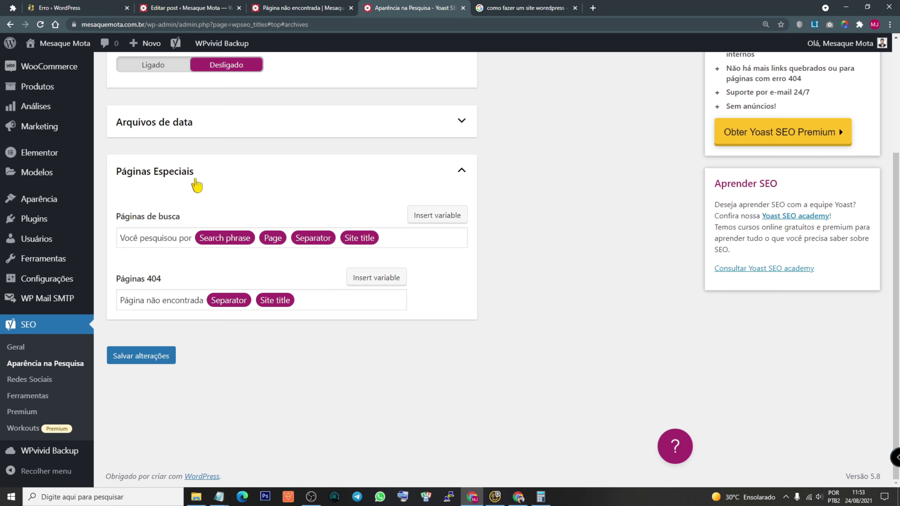
{"action": "left_click", "coordinate": [291, 9]}
{"action": "left_click", "coordinate": [264, 145]}
{"action": "left_click_drag", "start_coordinate": [175, 25], "coordinate": [230, 25]}
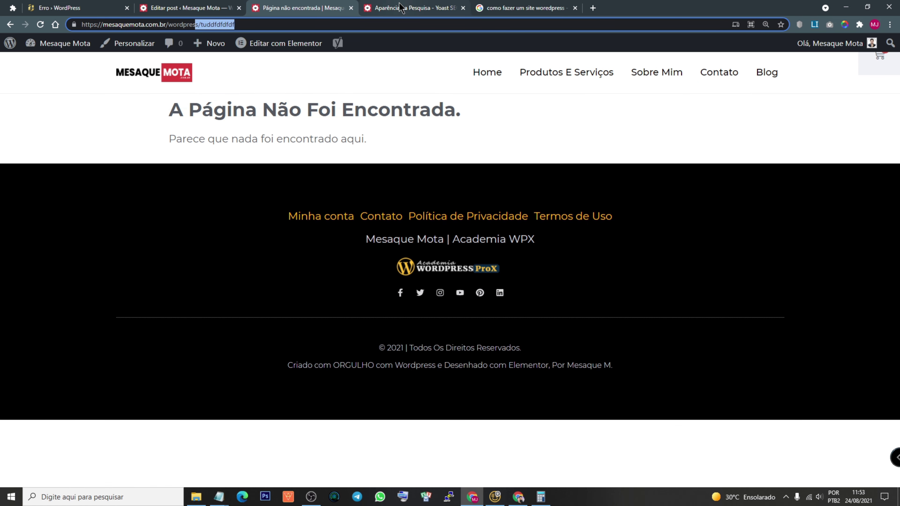
{"action": "left_click", "coordinate": [400, 7]}
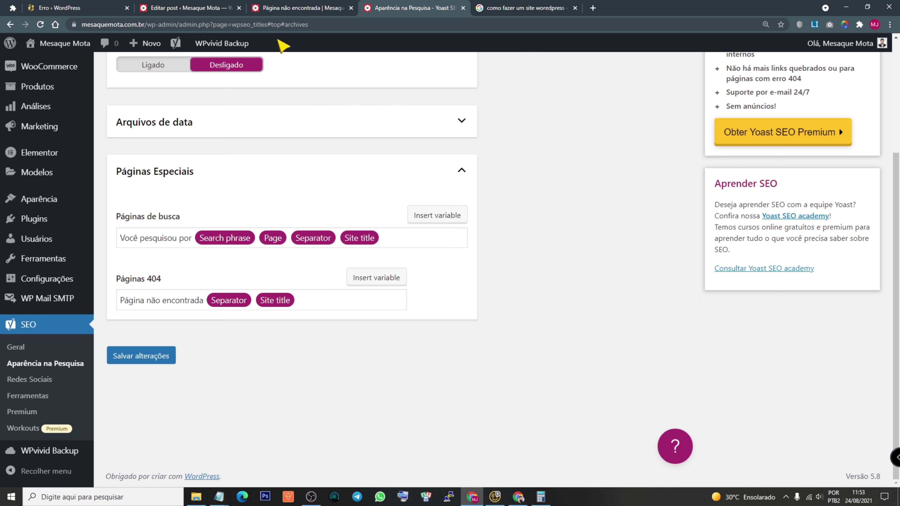
{"action": "left_click", "coordinate": [292, 11]}
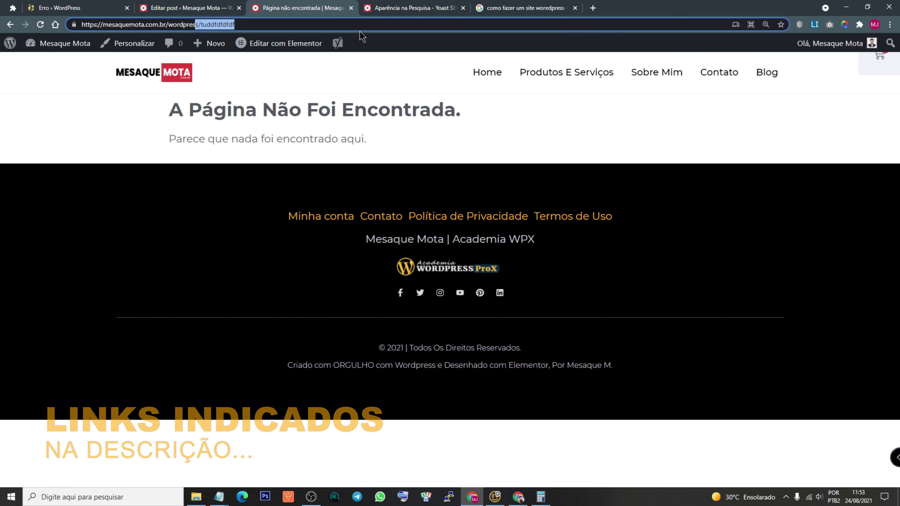
{"action": "left_click", "coordinate": [411, 7]}
{"action": "left_click", "coordinate": [153, 240]}
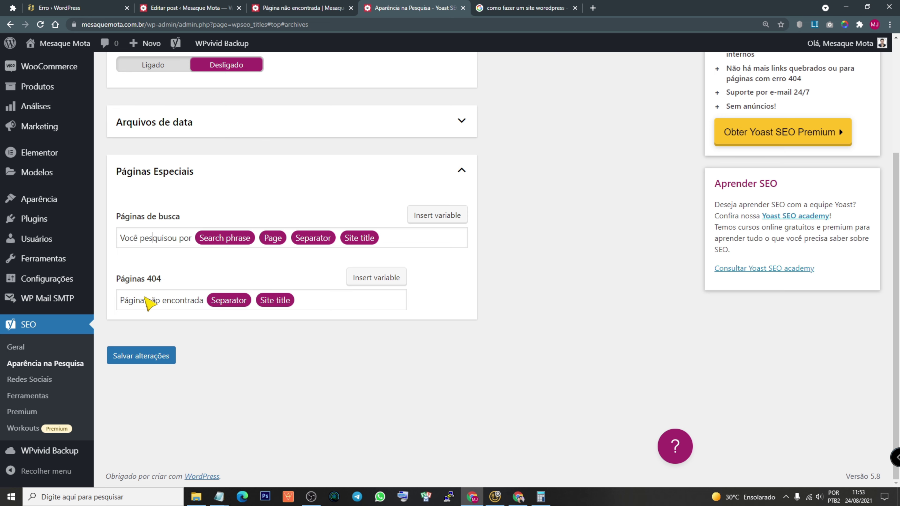
- Save the changes to the Yoast archive settings
{"action": "scroll", "coordinate": [386, 415], "scroll_direction": "up", "scroll_amount": 3}
{"action": "scroll", "coordinate": [387, 415], "scroll_direction": "down", "scroll_amount": 4}
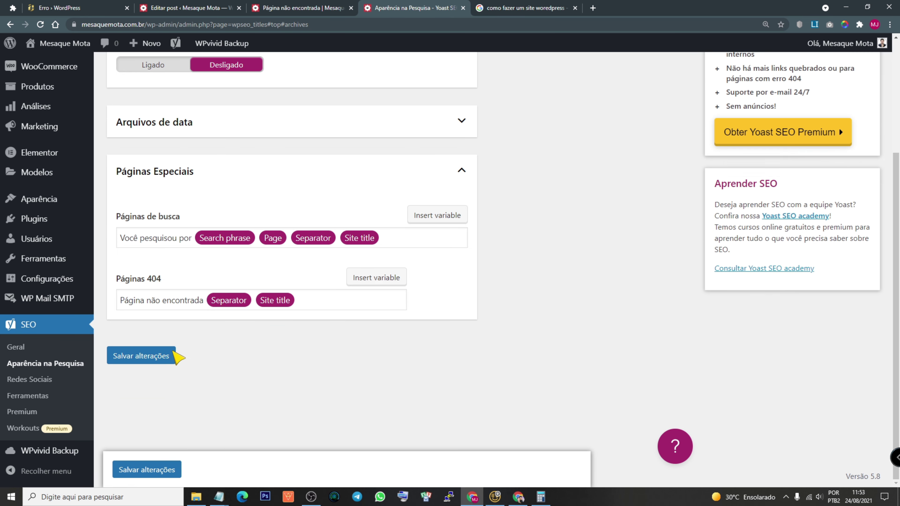
{"action": "left_click", "coordinate": [160, 371]}
{"action": "scroll", "coordinate": [280, 365], "scroll_direction": "up", "scroll_amount": 4}
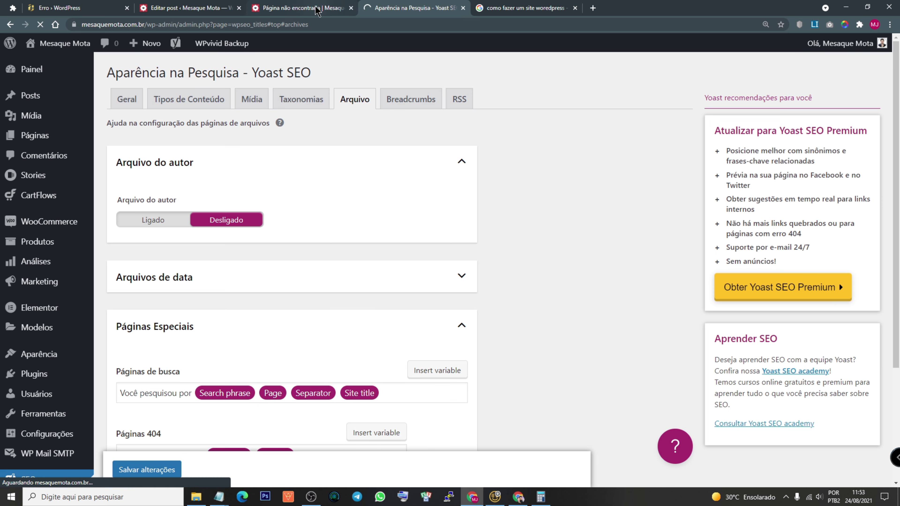
- Go back to the WordPress beginners post and examine the breadcrumb trail below its title
{"action": "left_click", "coordinate": [301, 7]}
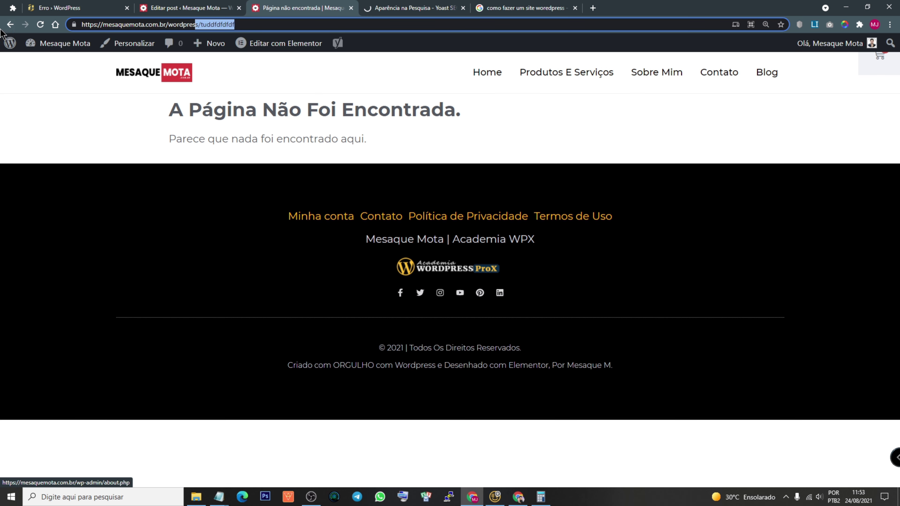
{"action": "key", "text": "alt+Left"}
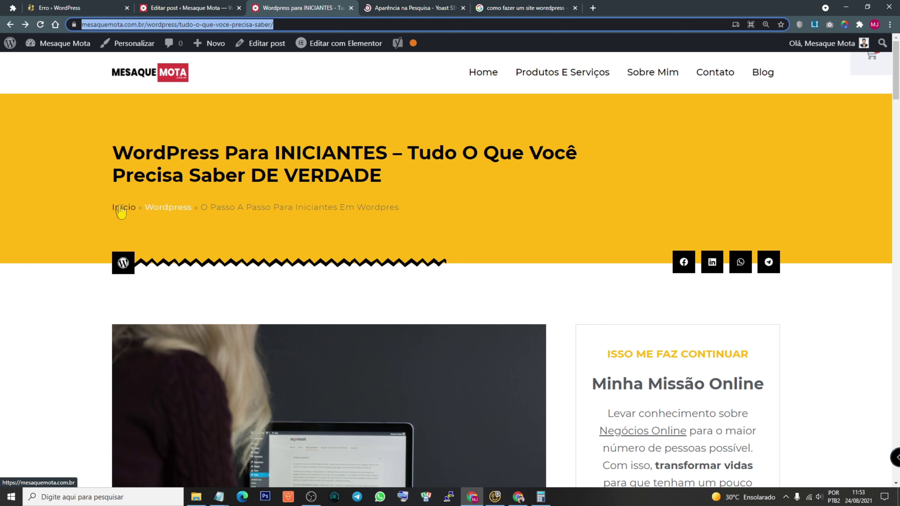
{"action": "left_click_drag", "start_coordinate": [206, 209], "coordinate": [409, 227]}
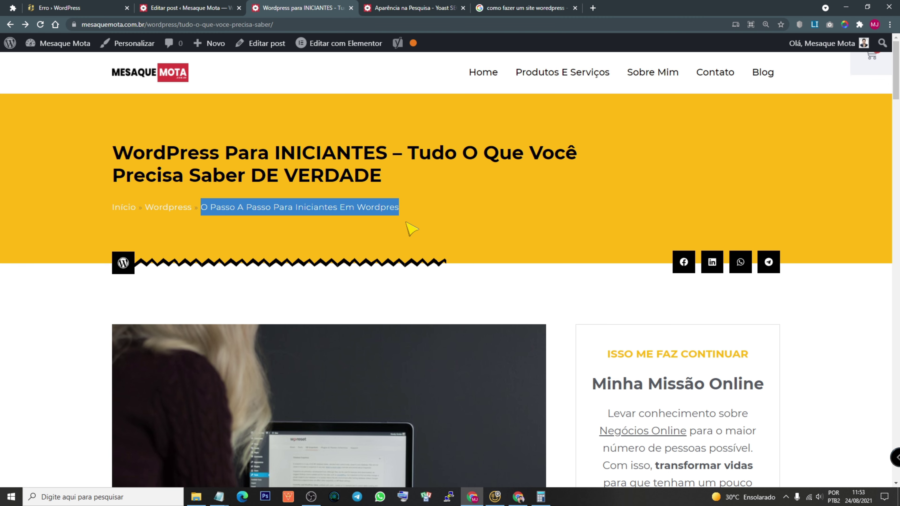
{"action": "left_click", "coordinate": [410, 229]}
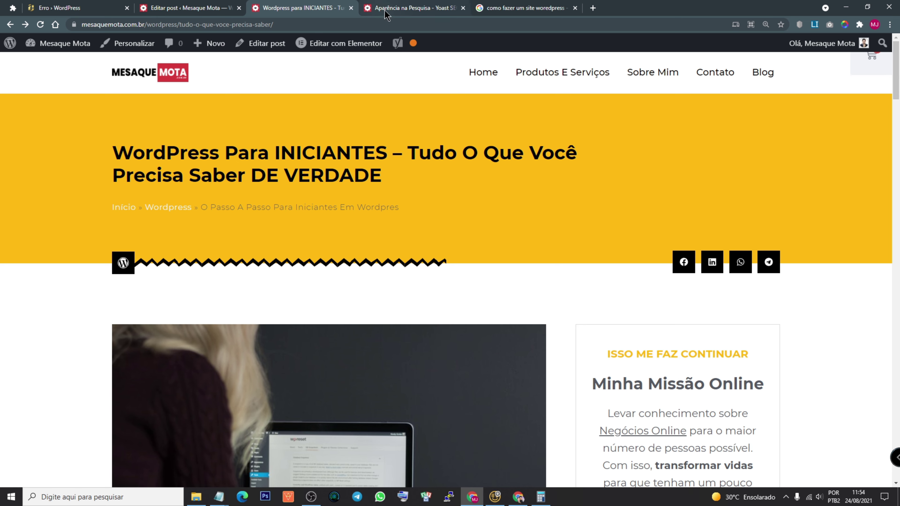
- Leave Arquivo do autor set to Desligado and open the Breadcrumbs settings in Yoast search appearance
{"action": "key", "text": "ctrl+Tab"}
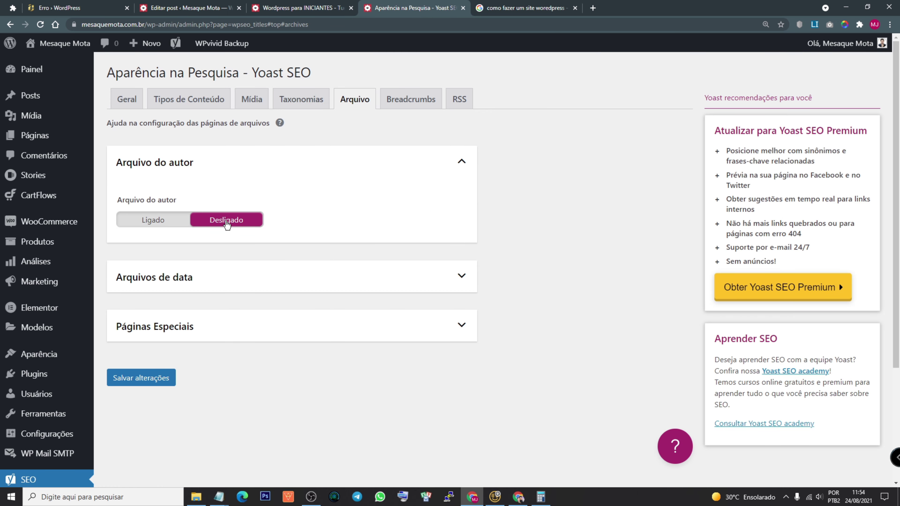
{"action": "left_click", "coordinate": [162, 223]}
{"action": "left_click", "coordinate": [243, 220]}
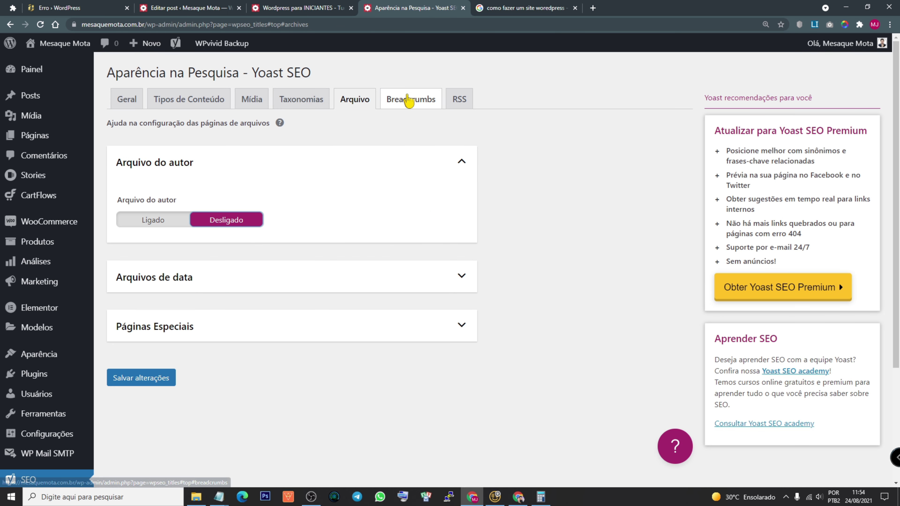
{"action": "left_click", "coordinate": [408, 101]}
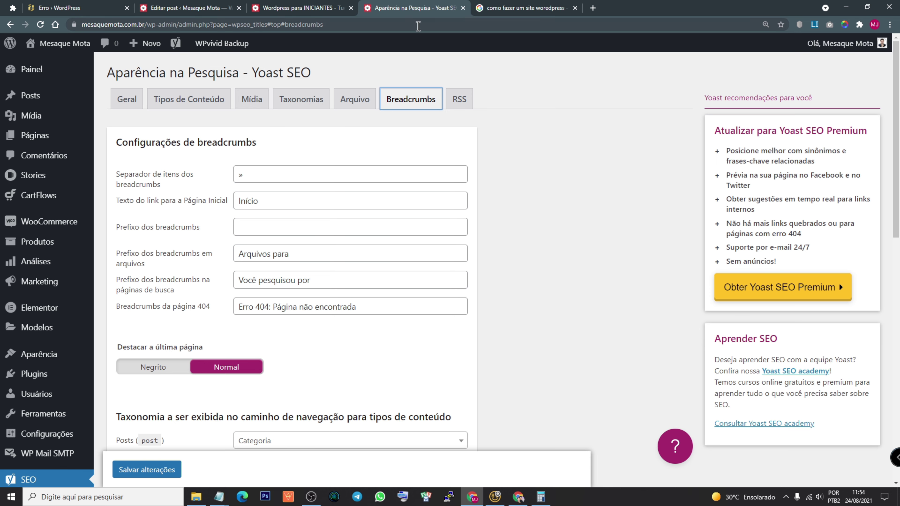
- Compare the home link in the post's breadcrumb trail with the Yoast breadcrumb settings
{"action": "key", "text": "ctrl+shift+Tab"}
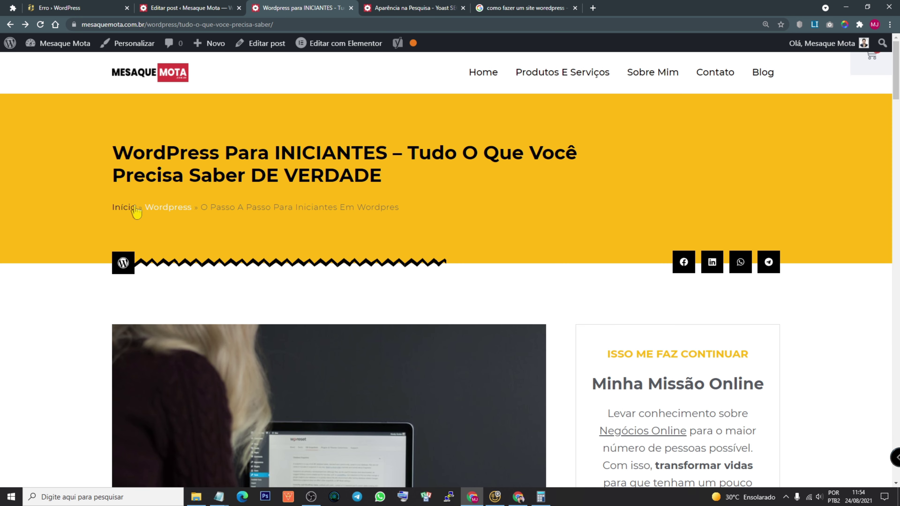
{"action": "mouse_move", "coordinate": [420, 33]}
{"action": "left_click", "coordinate": [414, 10]}
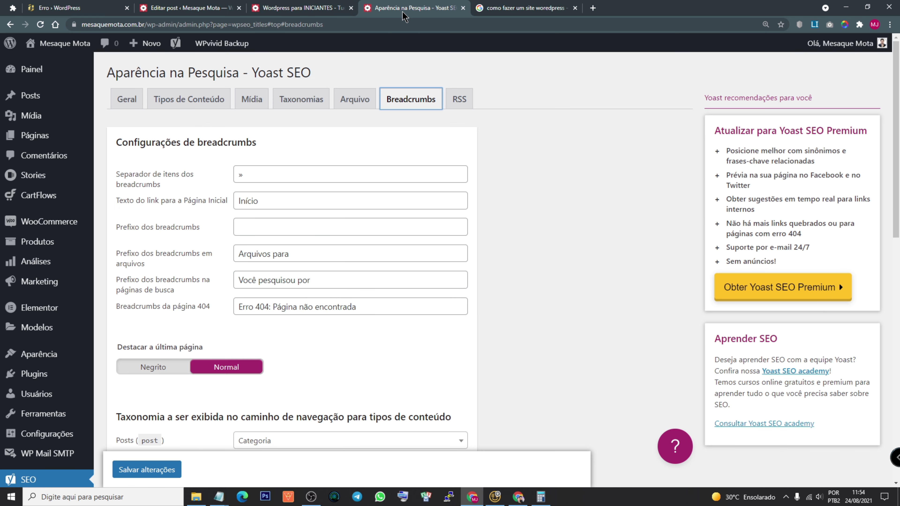
{"action": "left_click", "coordinate": [514, 215]}
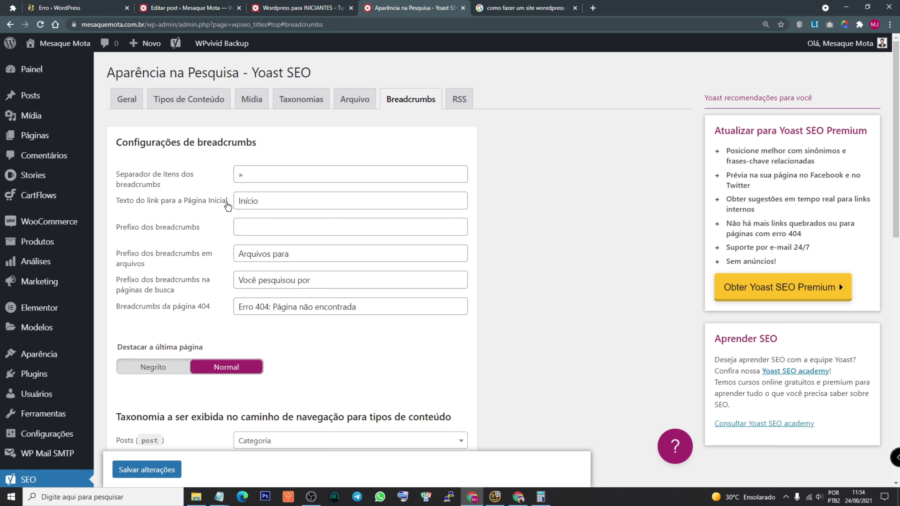
- Compare the breadcrumb separator setting with the separators shown in the WordPress beginners post's breadcrumb trail
{"action": "left_click_drag", "start_coordinate": [284, 175], "coordinate": [225, 179]}
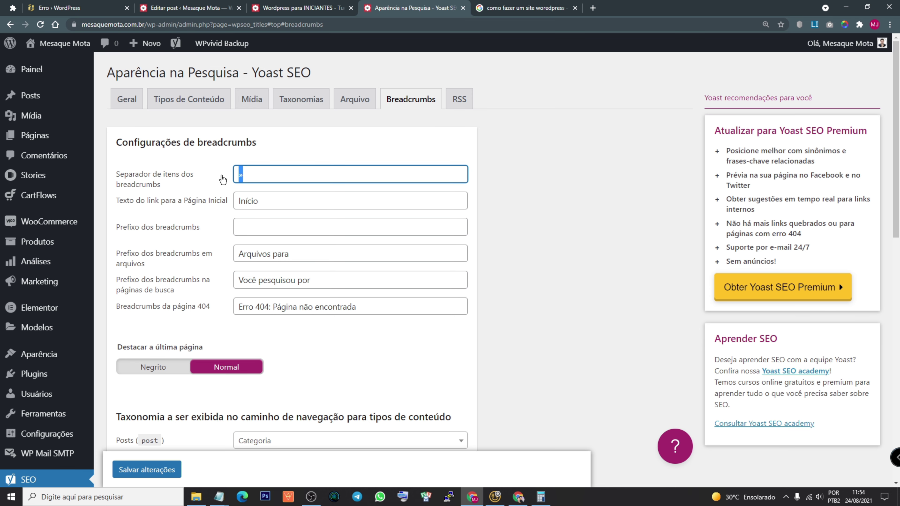
{"action": "left_click", "coordinate": [334, 9]}
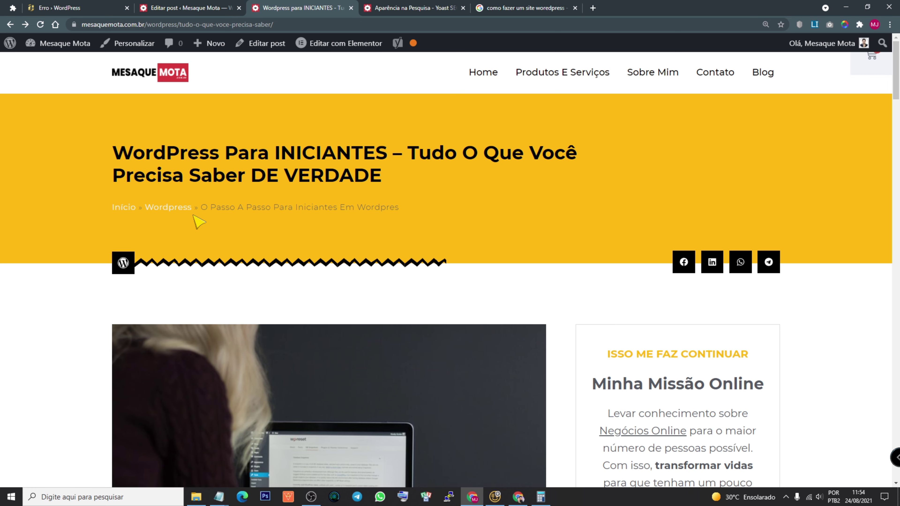
{"action": "key", "text": "ctrl+plus"}
{"action": "key", "text": "ctrl+plus"}
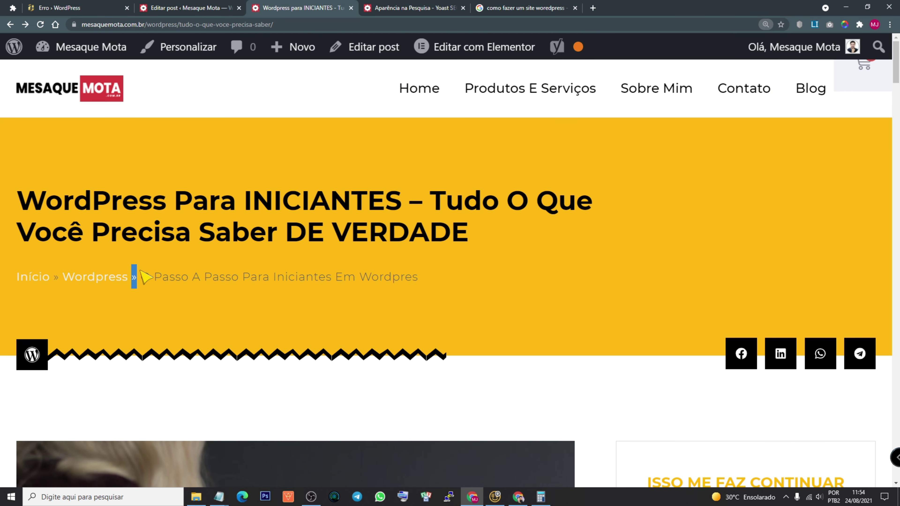
- Try clearing the item separator in the Yoast breadcrumb settings and undo the deletion
{"action": "key", "text": "ctrl+Tab"}
{"action": "key", "text": "BackSpace"}
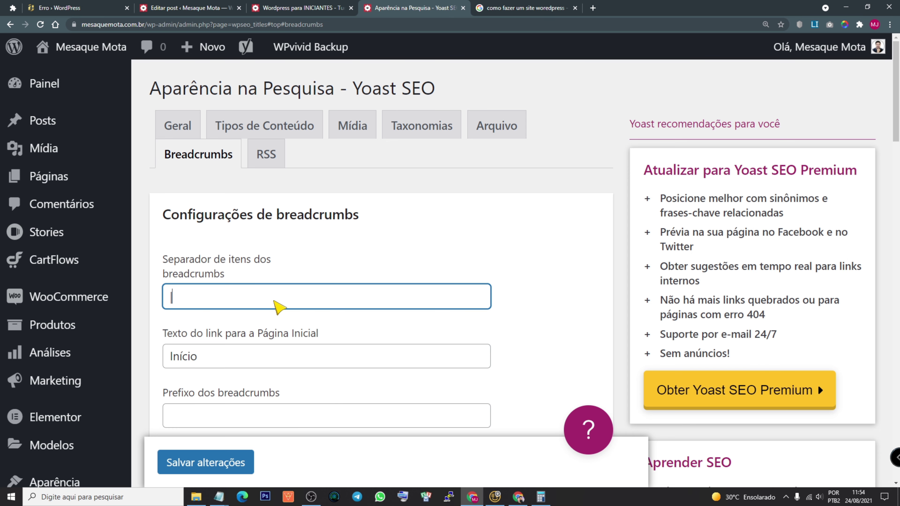
{"action": "key", "text": "ctrl+z"}
{"action": "scroll", "coordinate": [458, 289], "scroll_direction": "down", "scroll_amount": 3}
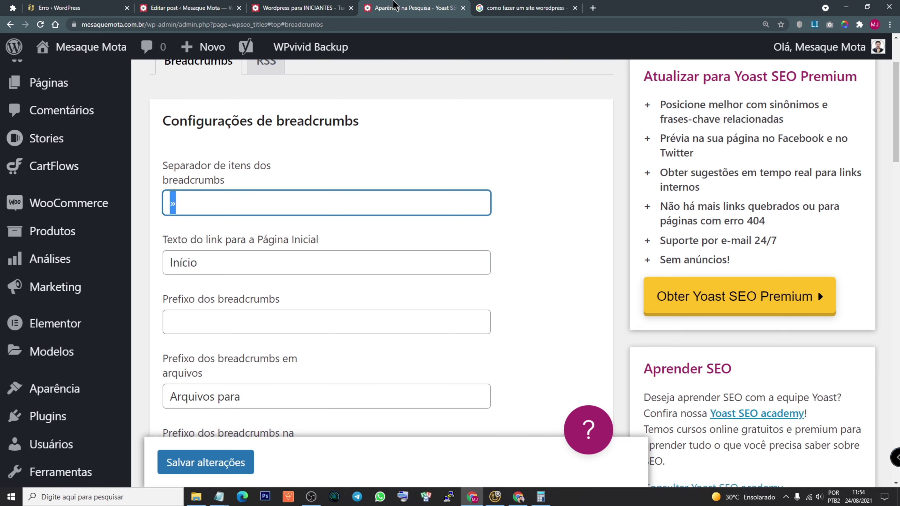
- Check the post's breadcrumb trail against the home page link text in the Yoast breadcrumb settings
{"action": "left_click", "coordinate": [323, 8]}
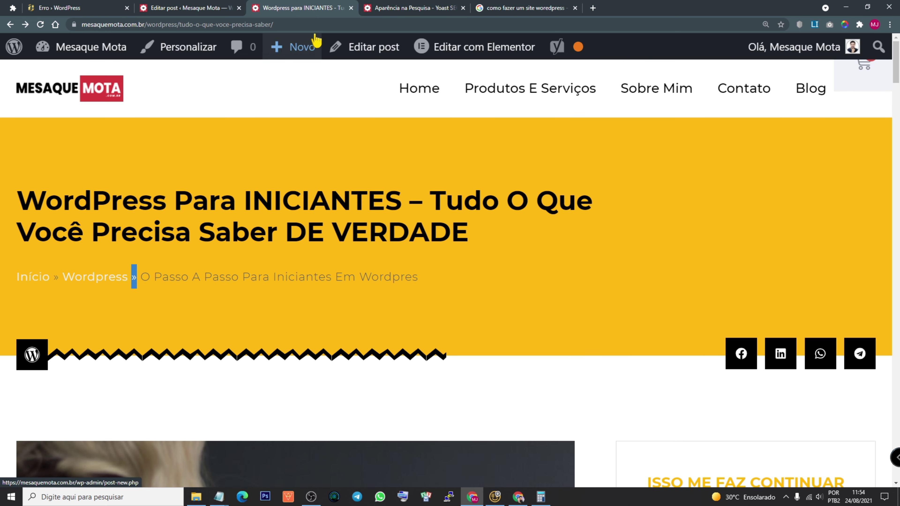
{"action": "left_click", "coordinate": [394, 8]}
{"action": "key", "text": "Tab"}
{"action": "left_click", "coordinate": [220, 268]}
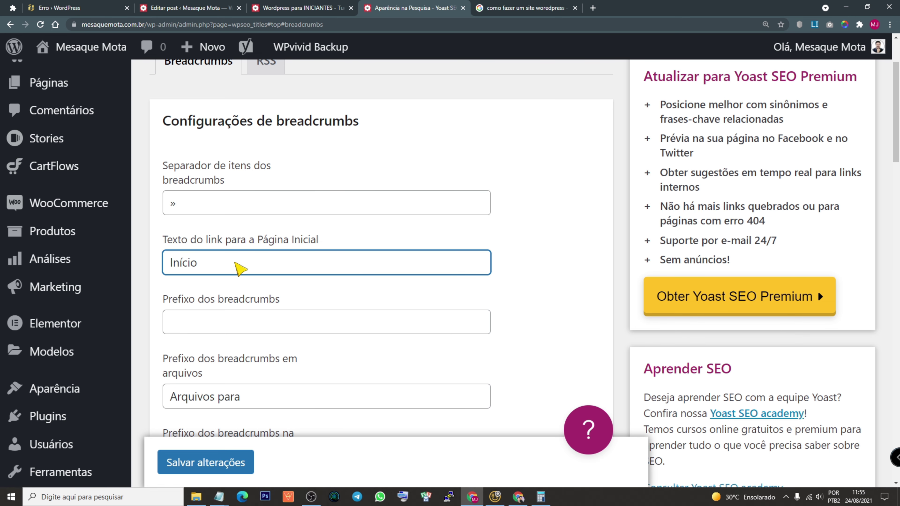
- Set the breadcrumb prefix (Prefixo dos breadcrumbs) to "Você está em:" and save the changes
{"action": "scroll", "coordinate": [241, 268], "scroll_direction": "down", "scroll_amount": 1}
{"action": "left_click", "coordinate": [214, 280]}
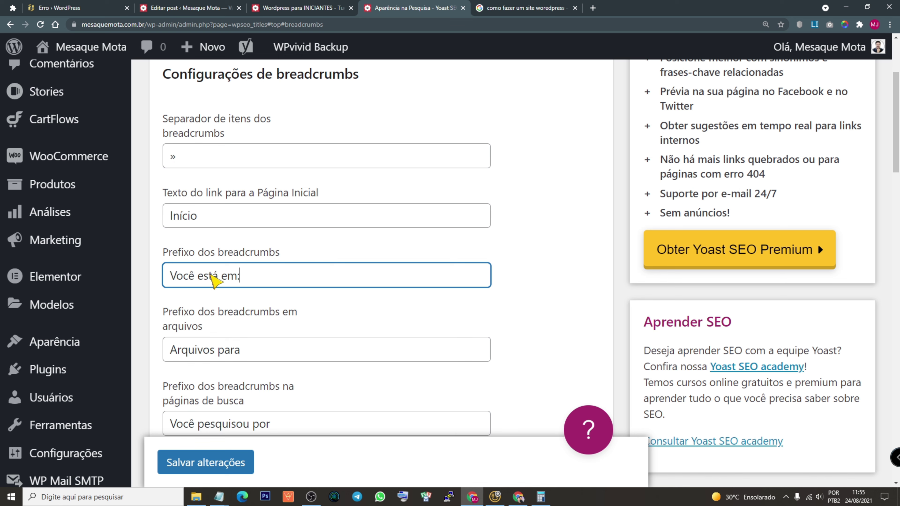
{"action": "left_click", "coordinate": [230, 462]}
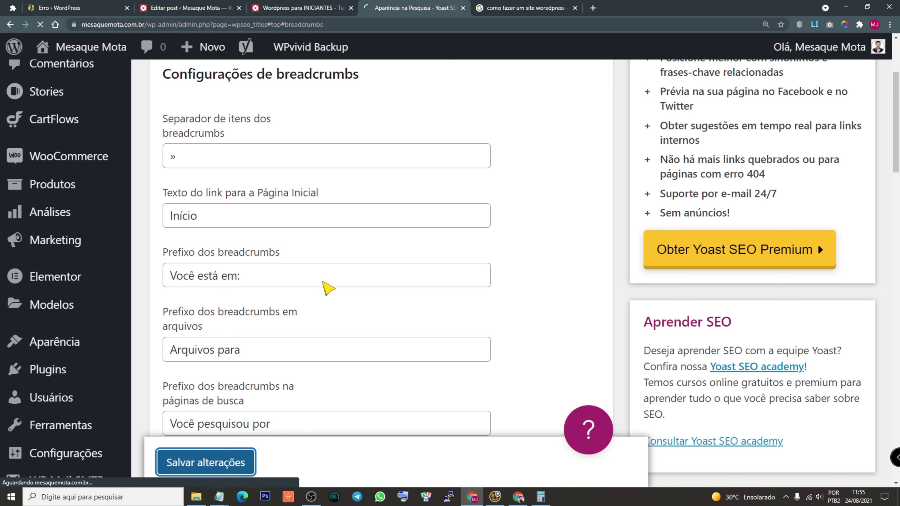
- Reload the WordPress beginners post to check its breadcrumb prefix and return to the Yoast breadcrumb settings
{"action": "left_click", "coordinate": [296, 10]}
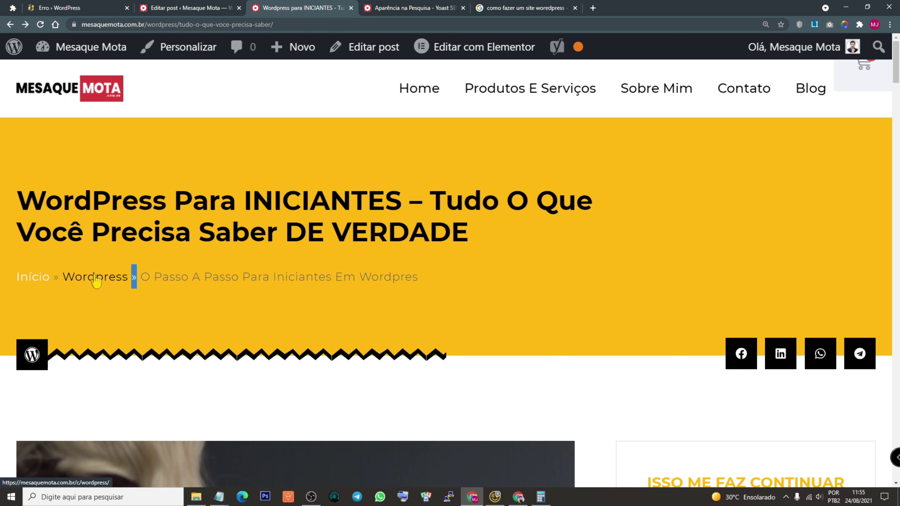
{"action": "left_click", "coordinate": [95, 280]}
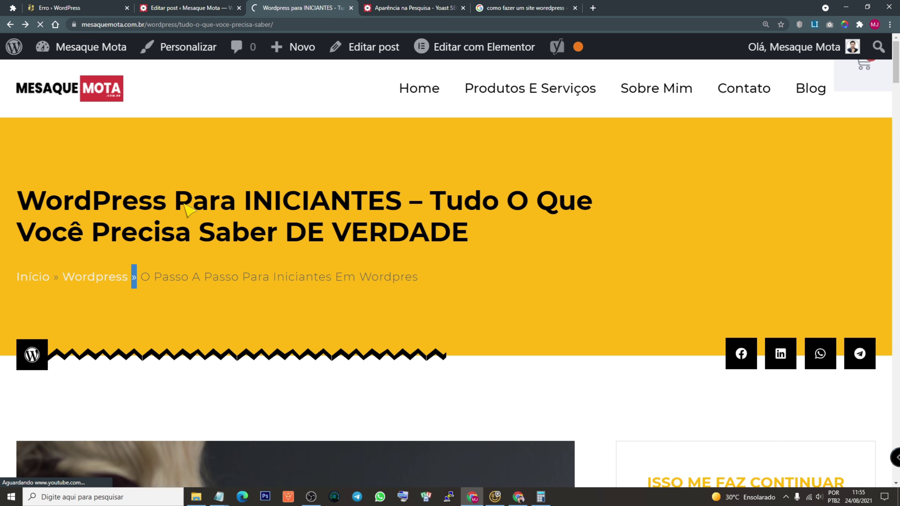
{"action": "left_click", "coordinate": [391, 10]}
{"action": "left_click", "coordinate": [308, 9]}
{"action": "left_click_drag", "start_coordinate": [18, 277], "coordinate": [86, 280]}
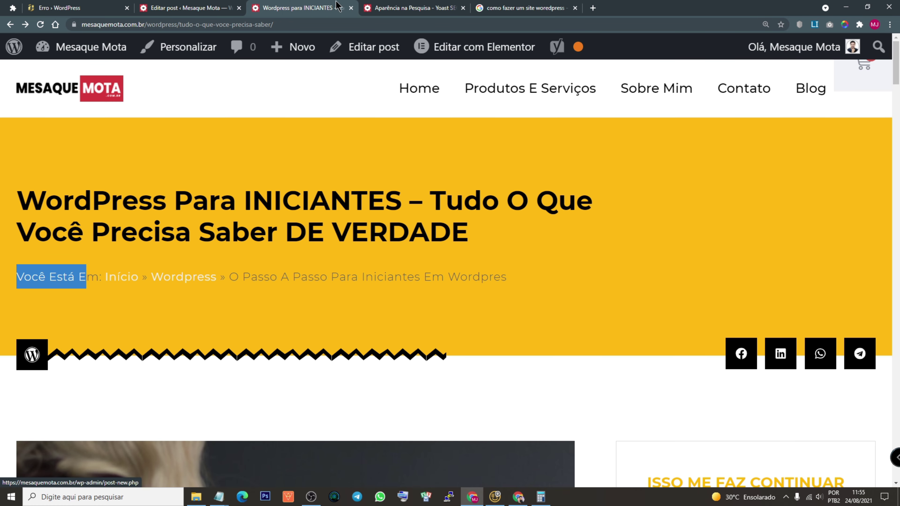
{"action": "left_click", "coordinate": [387, 9]}
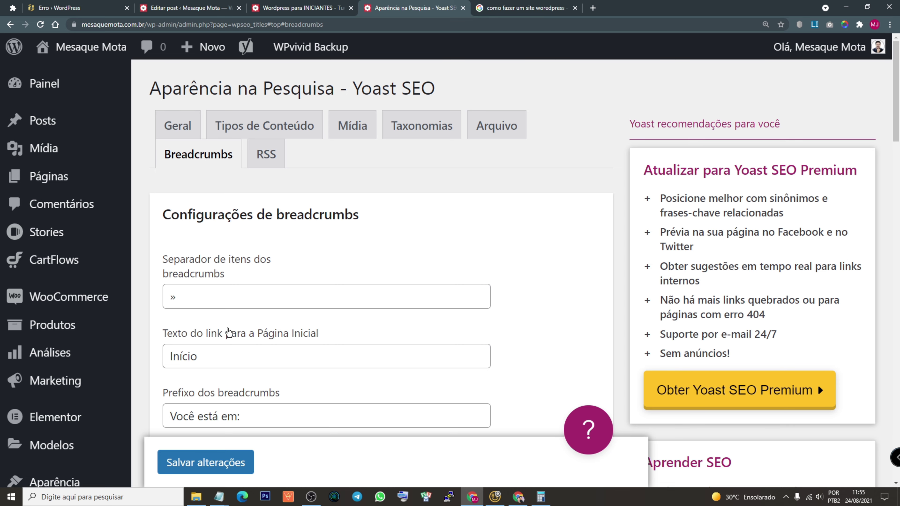
- Clear the breadcrumbs prefix in the breadcrumb settings, comparing it with the breadcrumb text on the published post
{"action": "scroll", "coordinate": [221, 331], "scroll_direction": "down", "scroll_amount": 4}
{"action": "left_click", "coordinate": [248, 275]}
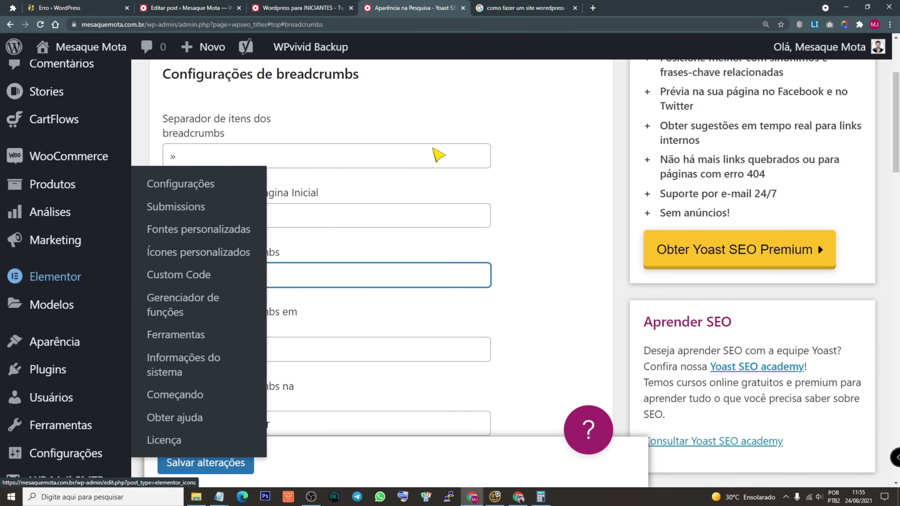
{"action": "left_click", "coordinate": [308, 8]}
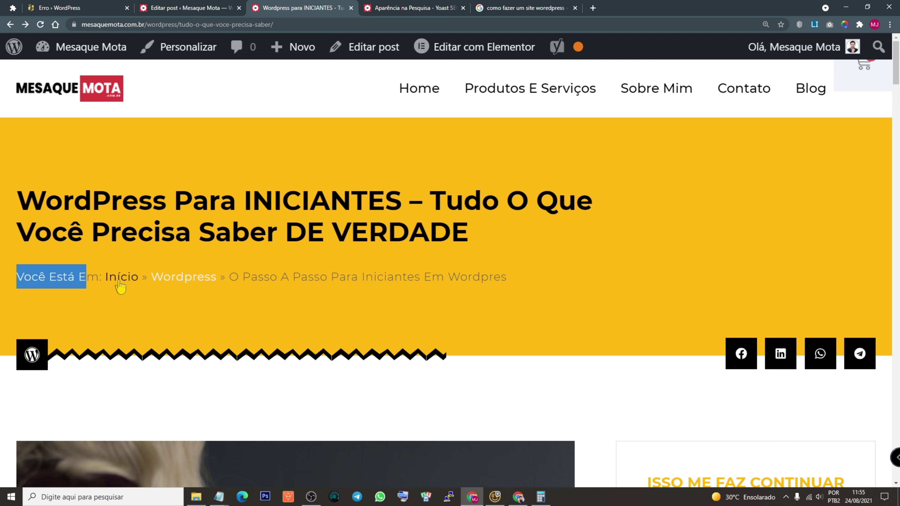
{"action": "left_click", "coordinate": [388, 9]}
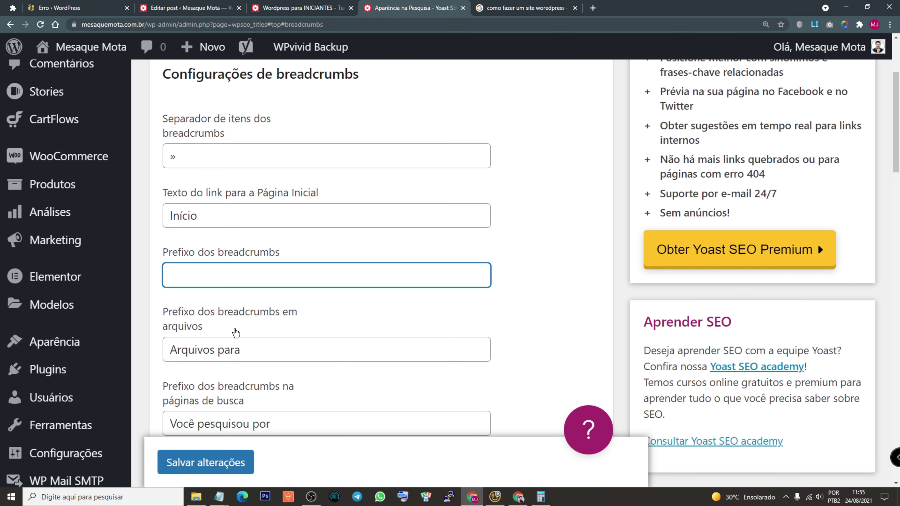
- Review the breadcrumb prefix settings for archives and search pages, and look through the published post page
{"action": "scroll", "coordinate": [301, 328], "scroll_direction": "down", "scroll_amount": 1}
{"action": "left_click_drag", "start_coordinate": [163, 280], "coordinate": [205, 284]}
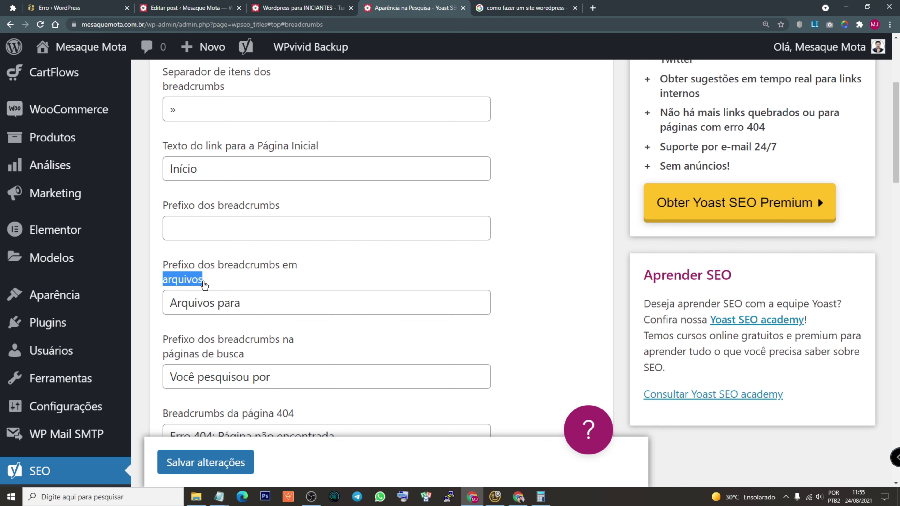
{"action": "left_click", "coordinate": [237, 304]}
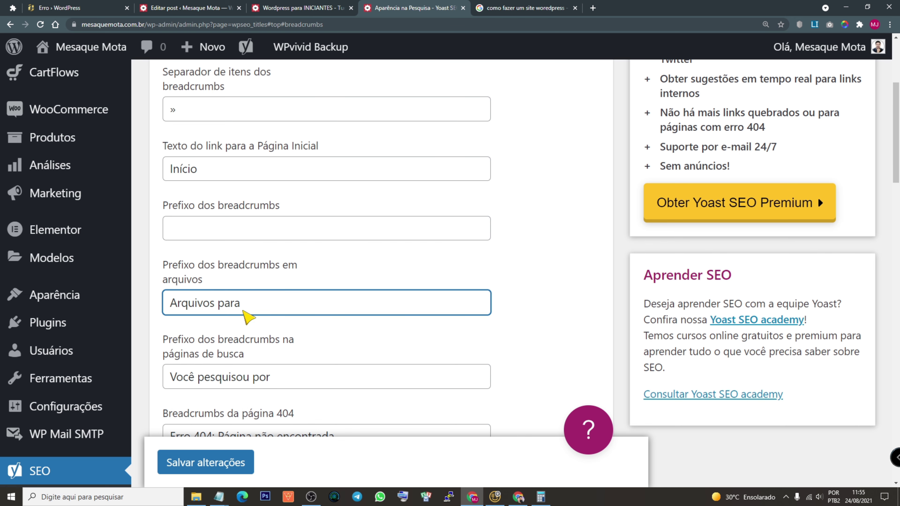
{"action": "scroll", "coordinate": [234, 308], "scroll_direction": "down", "scroll_amount": 2}
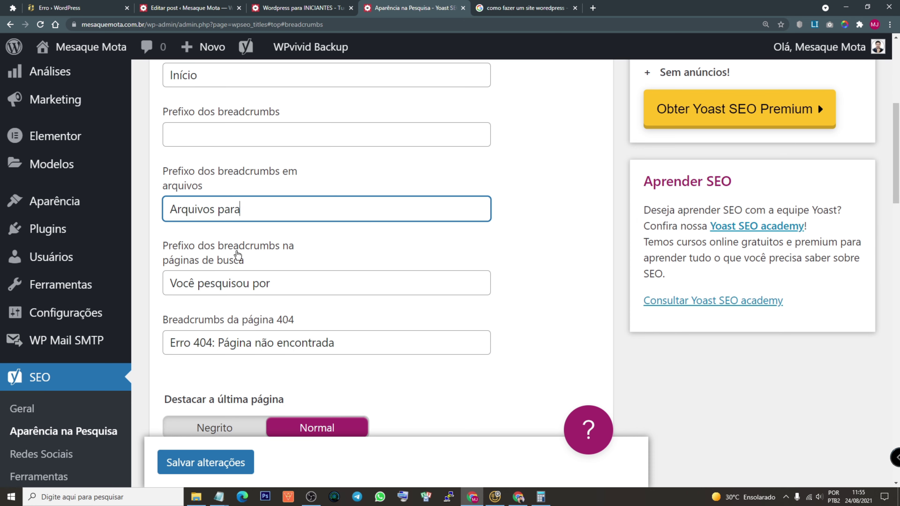
{"action": "left_click_drag", "start_coordinate": [247, 267], "coordinate": [177, 262]}
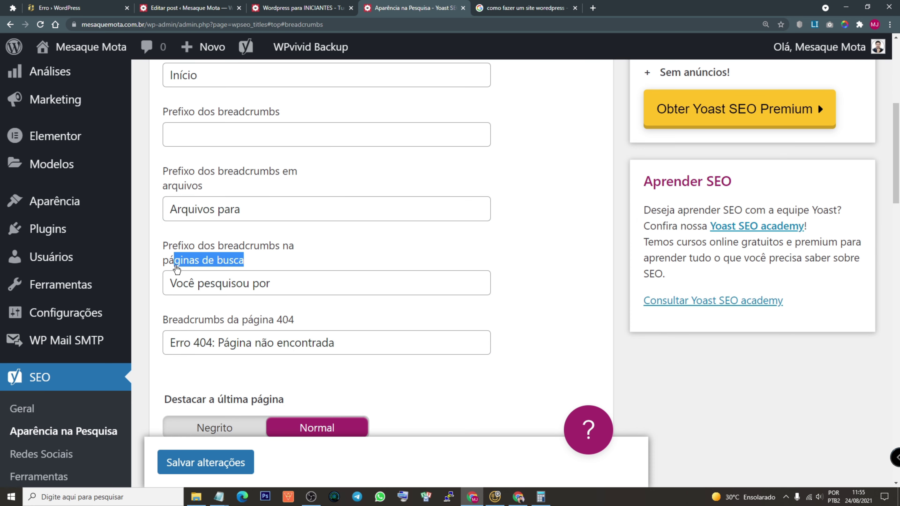
{"action": "left_click", "coordinate": [317, 11]}
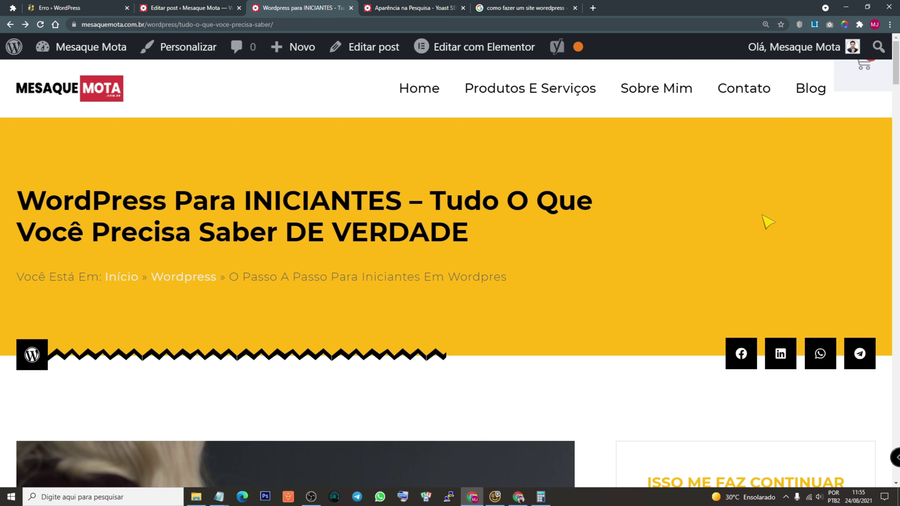
{"action": "key", "text": "End"}
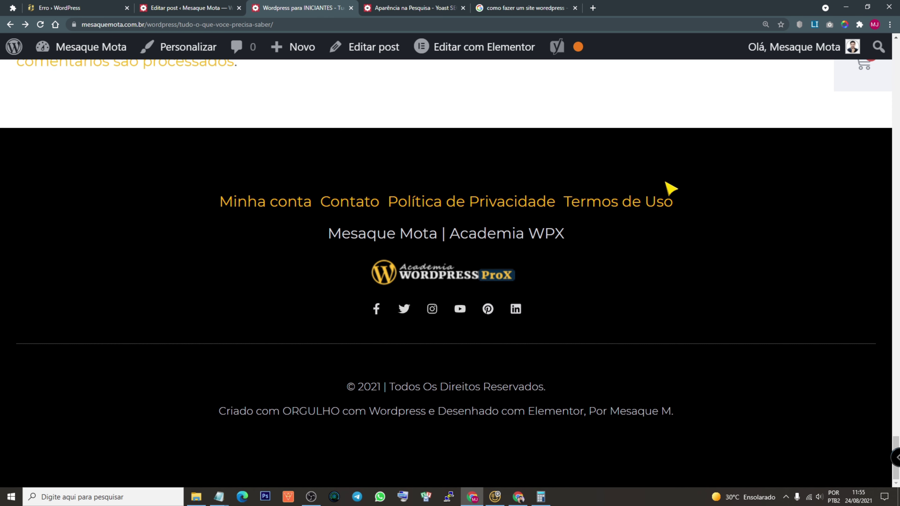
{"action": "scroll", "coordinate": [666, 183], "scroll_direction": "up", "scroll_amount": 20}
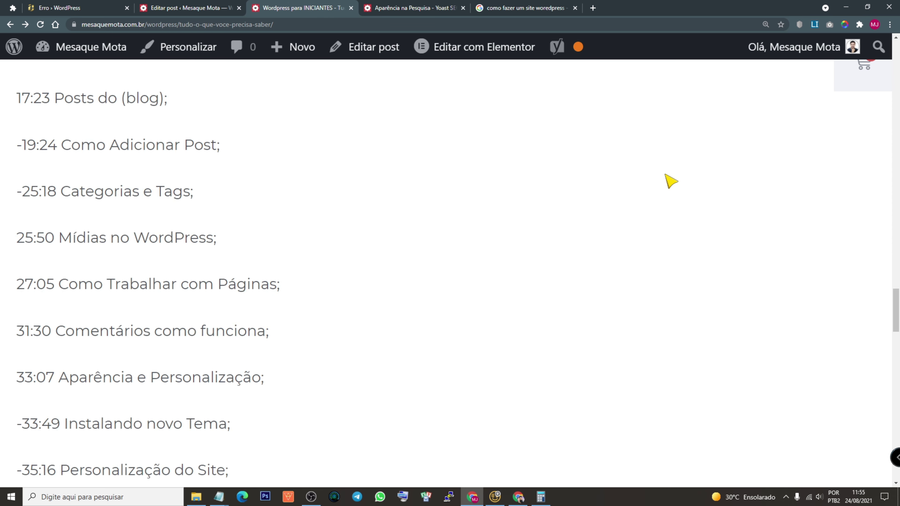
{"action": "scroll", "coordinate": [669, 178], "scroll_direction": "up", "scroll_amount": 20}
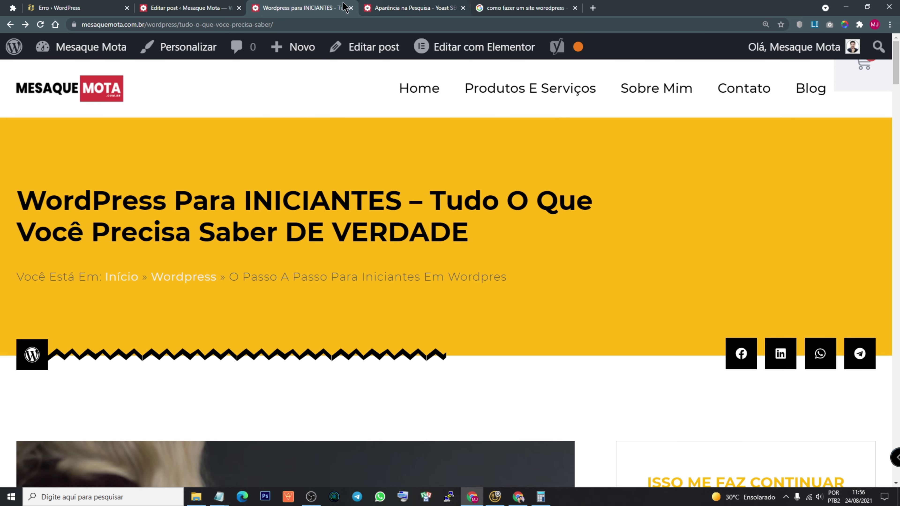
- Examine the search-page prefix and 404 breadcrumb texts, comparing the prefix with the breadcrumb on the published post
{"action": "left_click", "coordinate": [411, 8]}
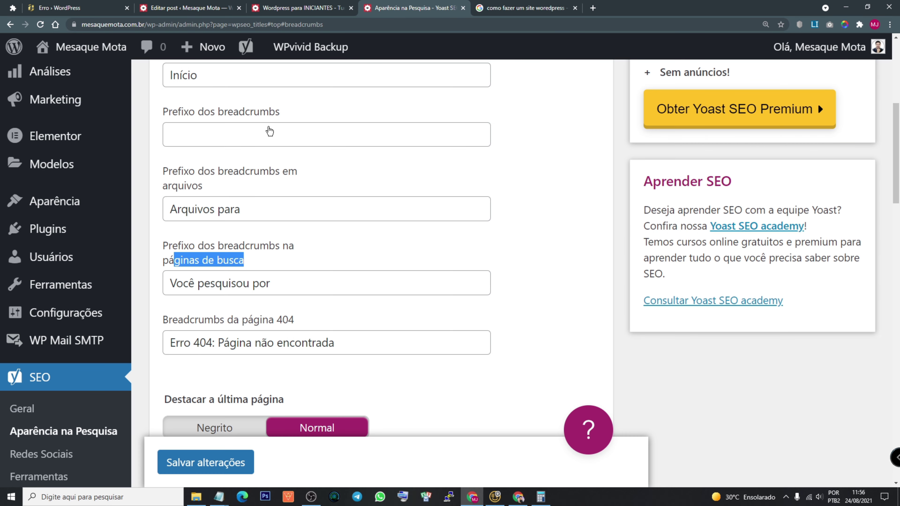
{"action": "left_click_drag", "start_coordinate": [171, 284], "coordinate": [276, 287]}
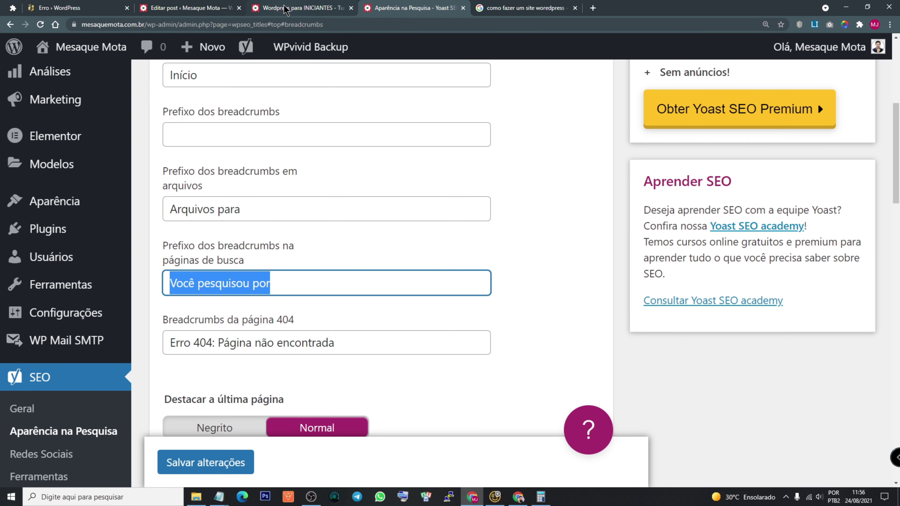
{"action": "left_click", "coordinate": [301, 7]}
{"action": "left_click_drag", "start_coordinate": [18, 278], "coordinate": [99, 278]}
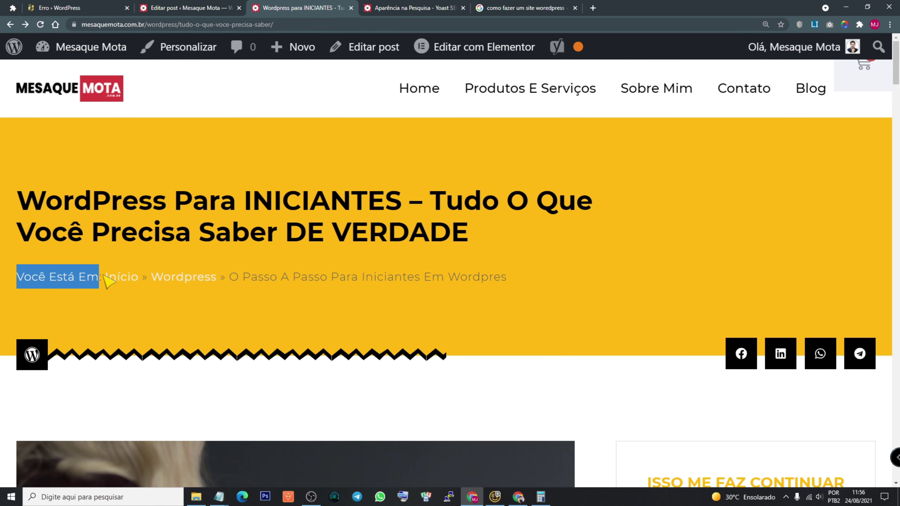
{"action": "left_click", "coordinate": [388, 8]}
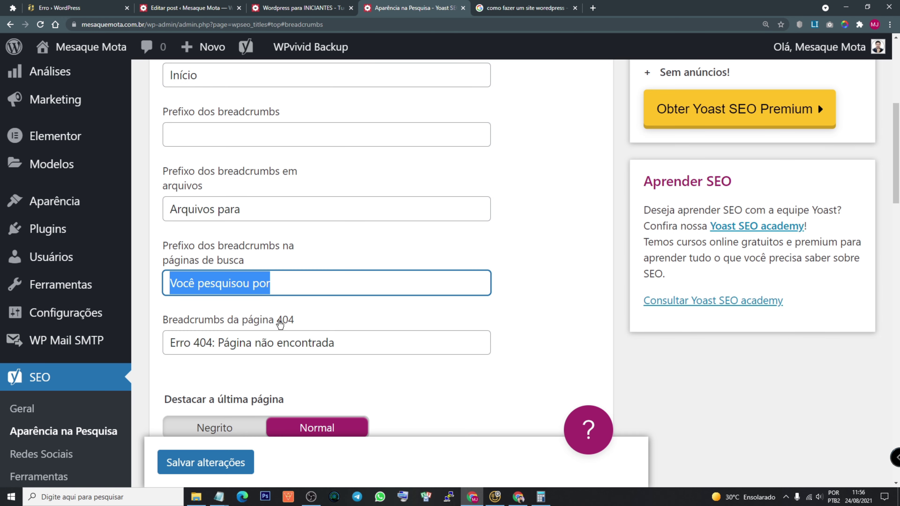
{"action": "left_click_drag", "start_coordinate": [172, 343], "coordinate": [461, 368]}
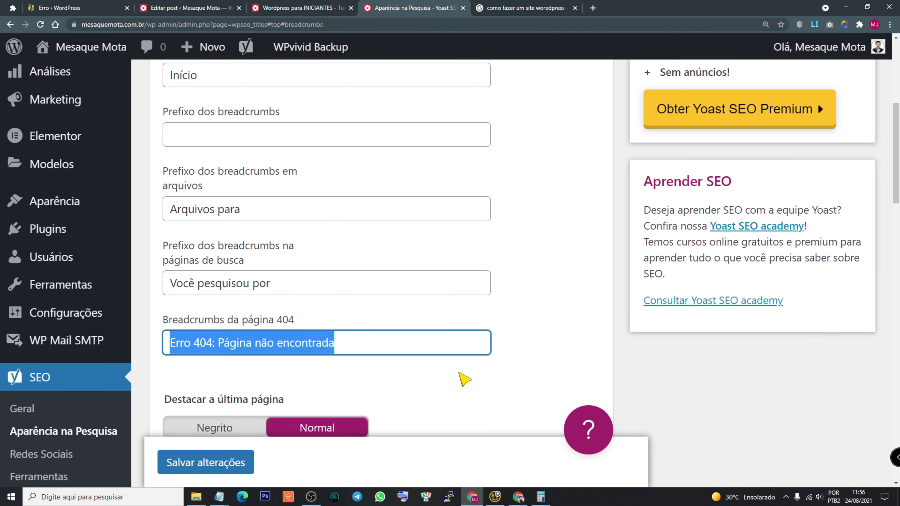
{"action": "left_click", "coordinate": [462, 379]}
{"action": "scroll", "coordinate": [461, 381], "scroll_direction": "down", "scroll_amount": 4}
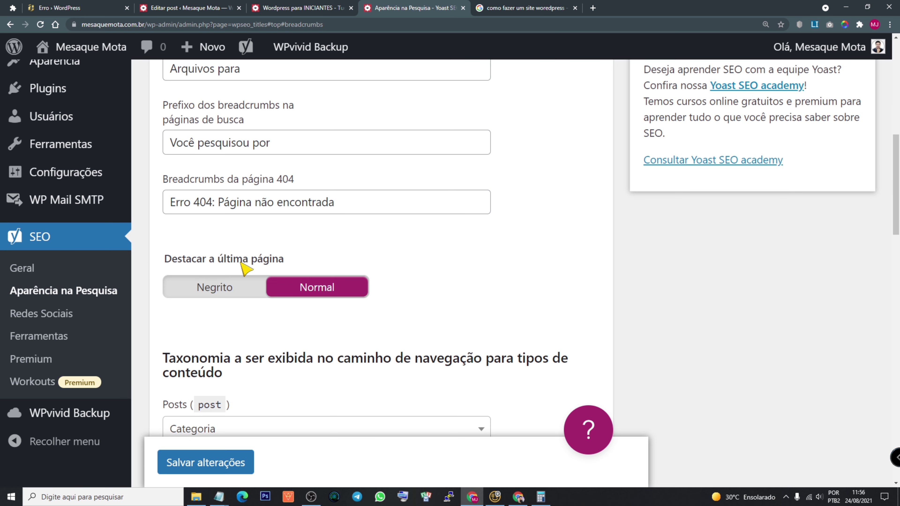
- Check the last breadcrumb item on the published post and set the last-page highlight to Negrito
{"action": "left_click", "coordinate": [305, 8]}
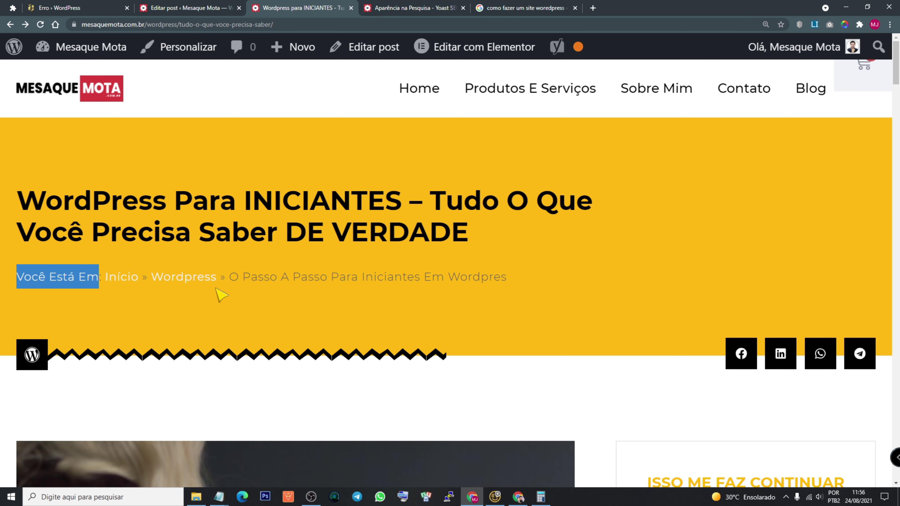
{"action": "left_click", "coordinate": [193, 295]}
{"action": "left_click_drag", "start_coordinate": [228, 278], "coordinate": [521, 293]}
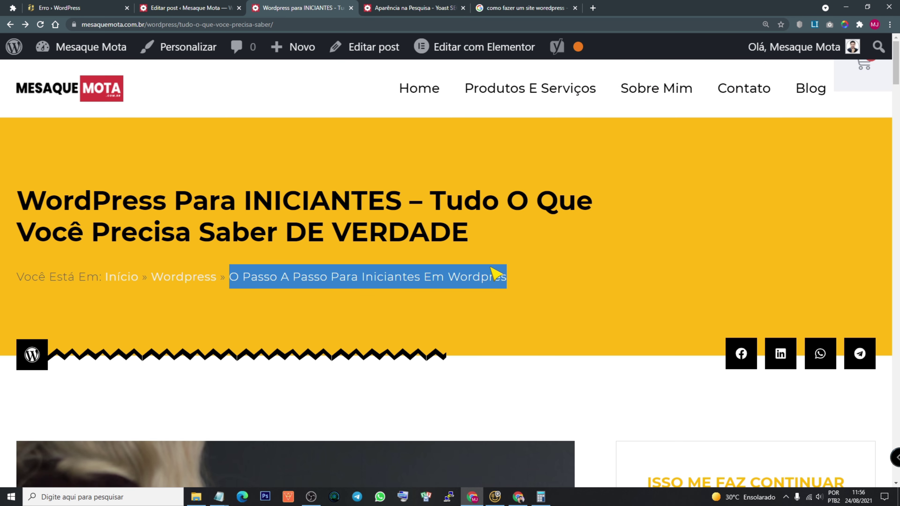
{"action": "left_click", "coordinate": [409, 9]}
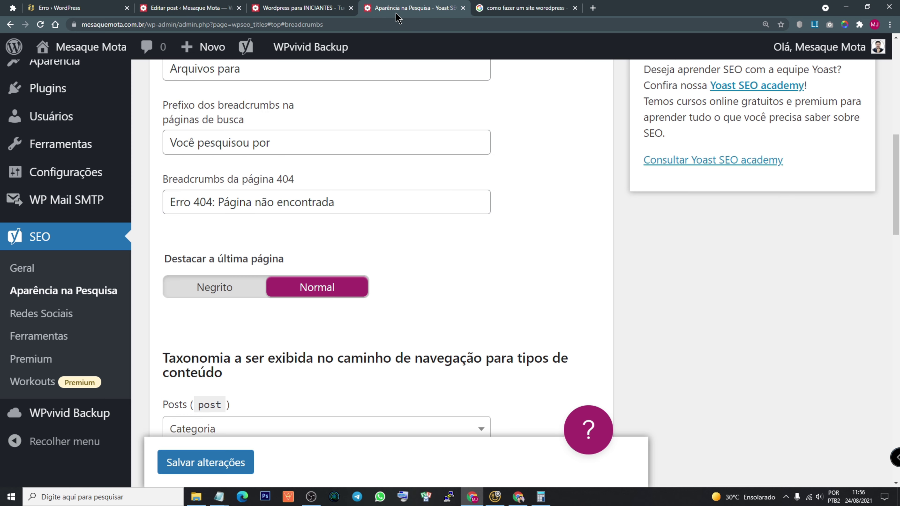
{"action": "left_click", "coordinate": [233, 296]}
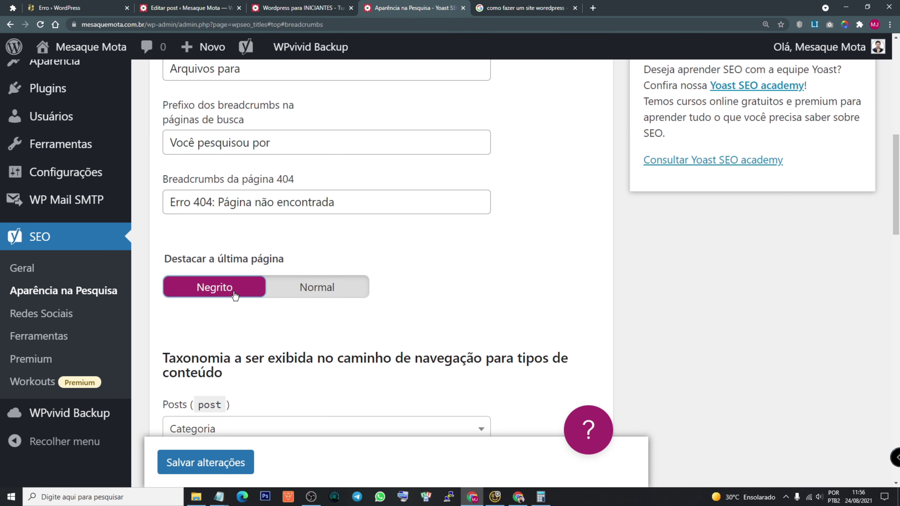
- Save the breadcrumb settings and reload the published post to check its breadcrumb
{"action": "scroll", "coordinate": [233, 296], "scroll_direction": "down", "scroll_amount": 3}
{"action": "left_click", "coordinate": [231, 462]}
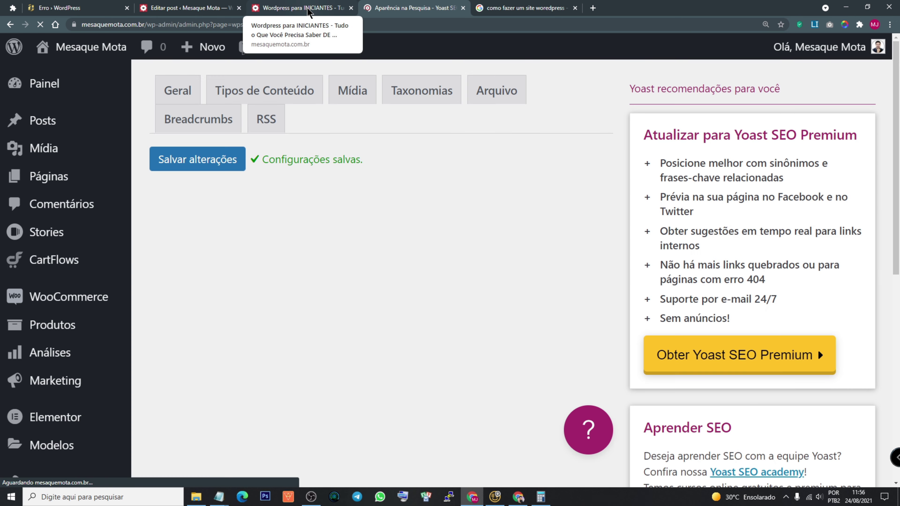
{"action": "left_click", "coordinate": [308, 9]}
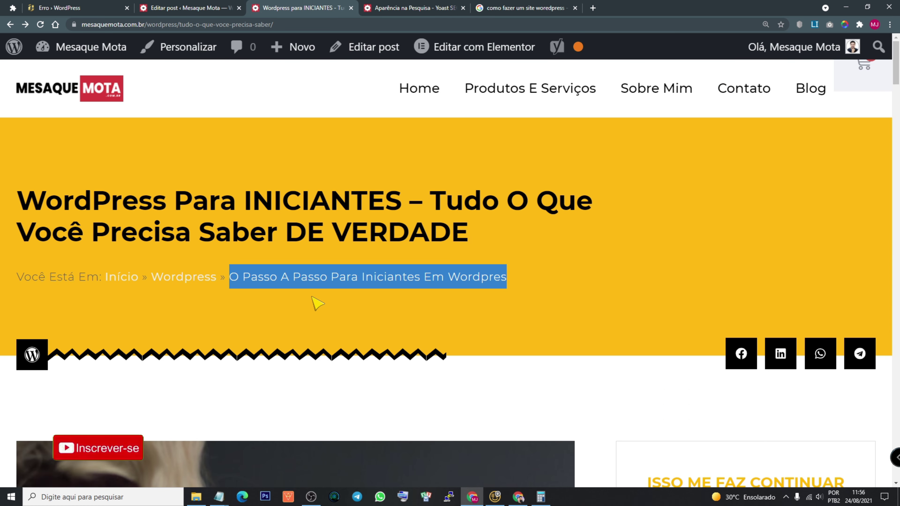
{"action": "key", "text": "F5"}
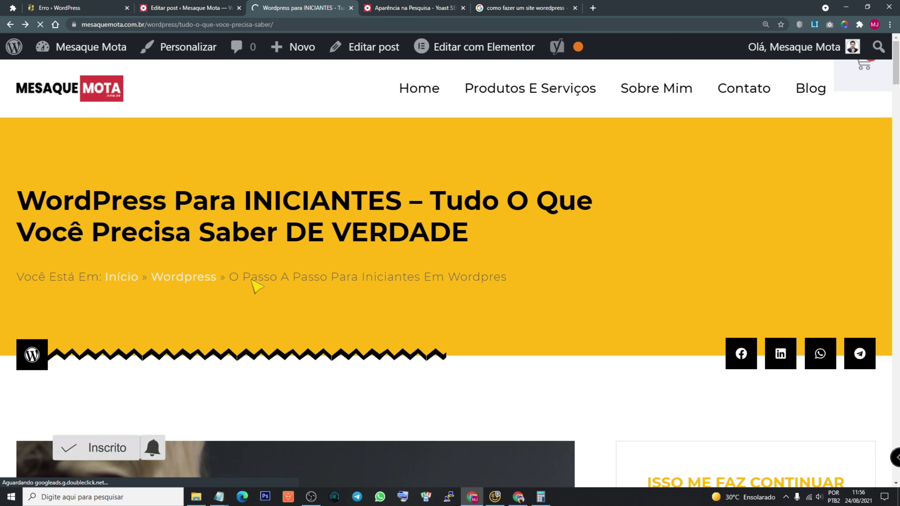
{"action": "left_click_drag", "start_coordinate": [141, 278], "coordinate": [425, 285]}
{"action": "left_click", "coordinate": [20, 281]}
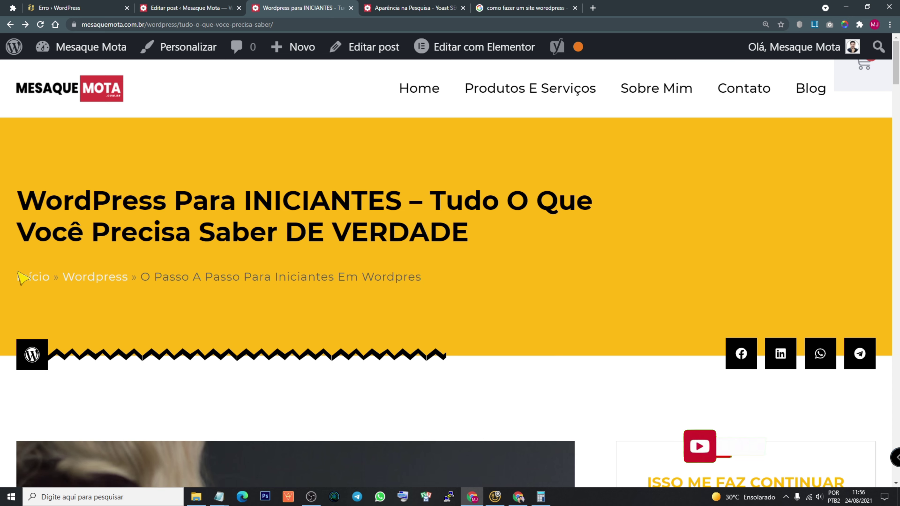
- Set the last-page highlight in the breadcrumb settings back to Normal
{"action": "left_click", "coordinate": [230, 10]}
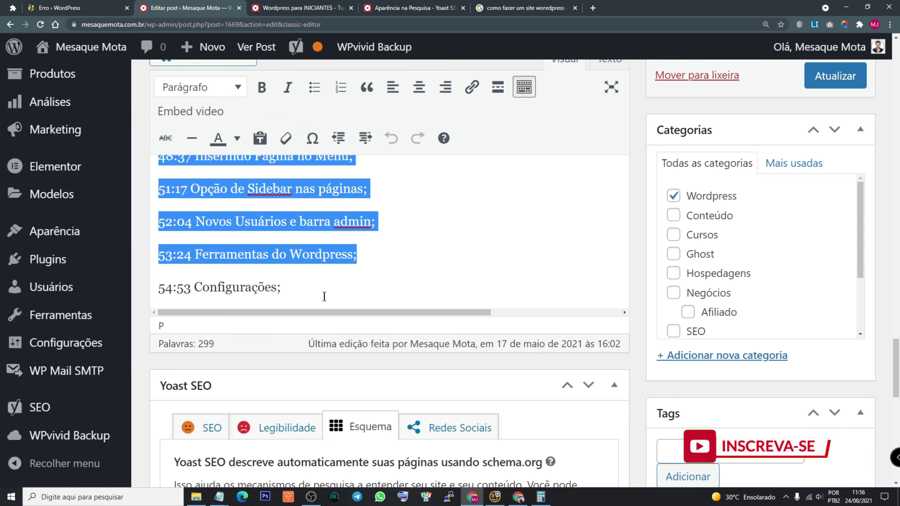
{"action": "left_click", "coordinate": [393, 7]}
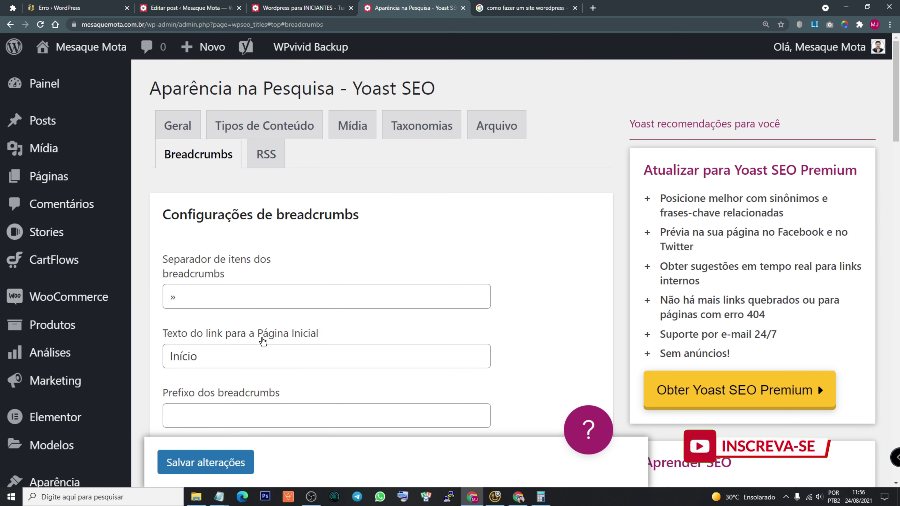
{"action": "scroll", "coordinate": [248, 350], "scroll_direction": "down", "scroll_amount": 7}
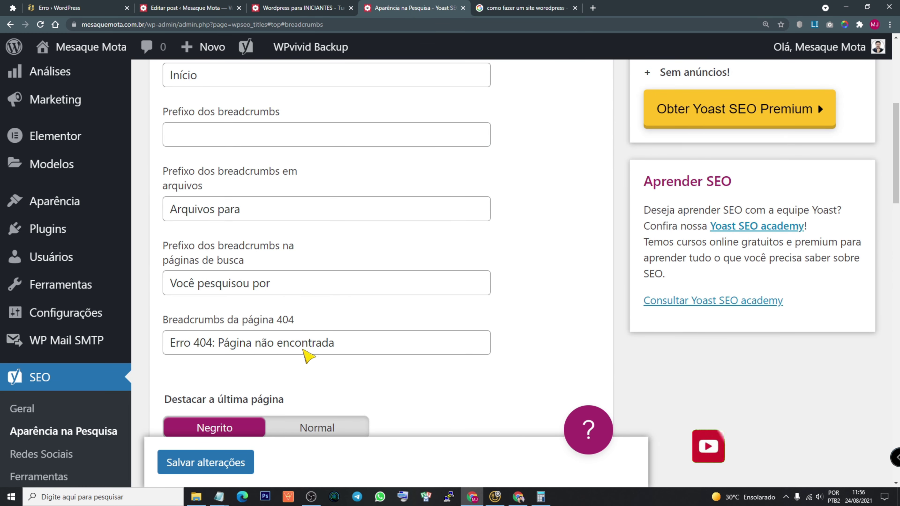
{"action": "scroll", "coordinate": [301, 353], "scroll_direction": "down", "scroll_amount": 6}
{"action": "left_click", "coordinate": [307, 194]}
- Review the breadcrumb taxonomy section for content types, including the taxonomy choice for Posts
{"action": "scroll", "coordinate": [255, 296], "scroll_direction": "down", "scroll_amount": 2}
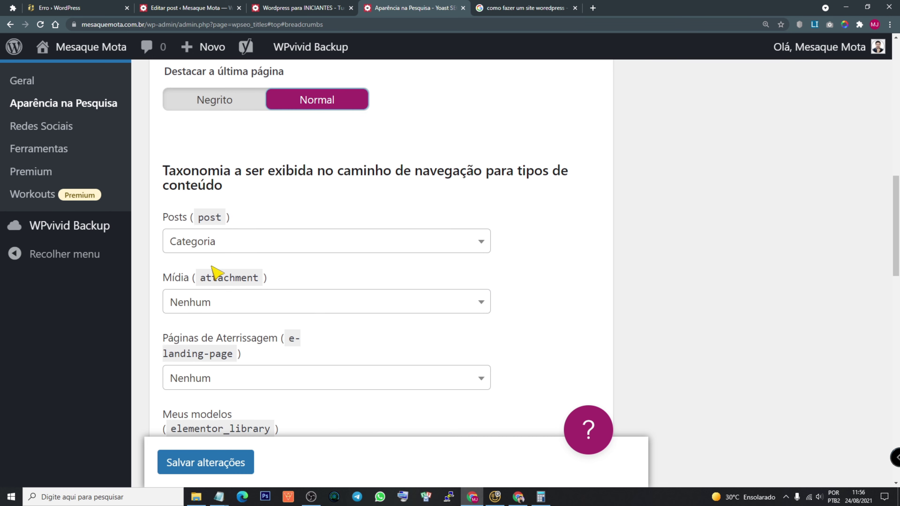
{"action": "left_click_drag", "start_coordinate": [169, 172], "coordinate": [279, 207]}
{"action": "left_click", "coordinate": [276, 209]}
{"action": "scroll", "coordinate": [237, 241], "scroll_direction": "down", "scroll_amount": 1}
{"action": "left_click", "coordinate": [246, 199]}
{"action": "left_click", "coordinate": [252, 197]}
- View the published post at default zoom and examine its title and the category in its breadcrumb
{"action": "left_click", "coordinate": [290, 7]}
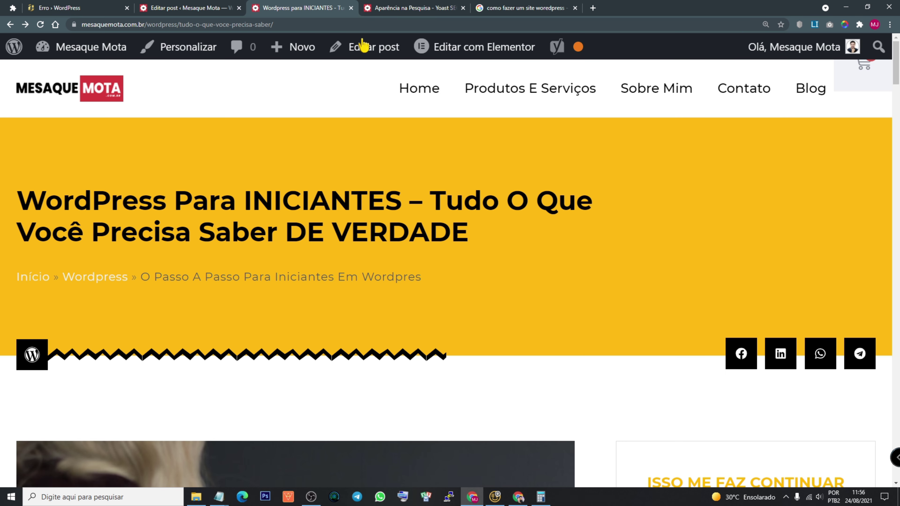
{"action": "key", "text": "ctrl+0"}
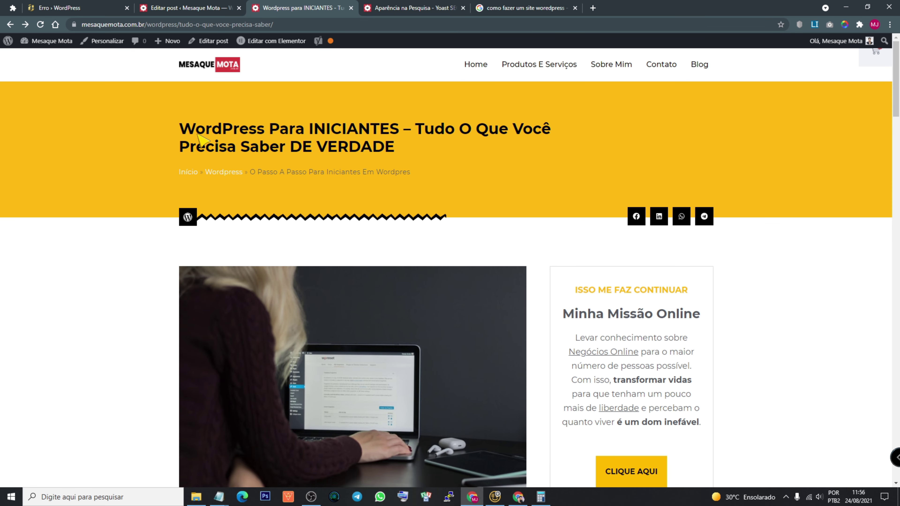
{"action": "left_click_drag", "start_coordinate": [196, 130], "coordinate": [337, 132]}
{"action": "left_click", "coordinate": [536, 144]}
{"action": "left_click_drag", "start_coordinate": [182, 127], "coordinate": [393, 149]}
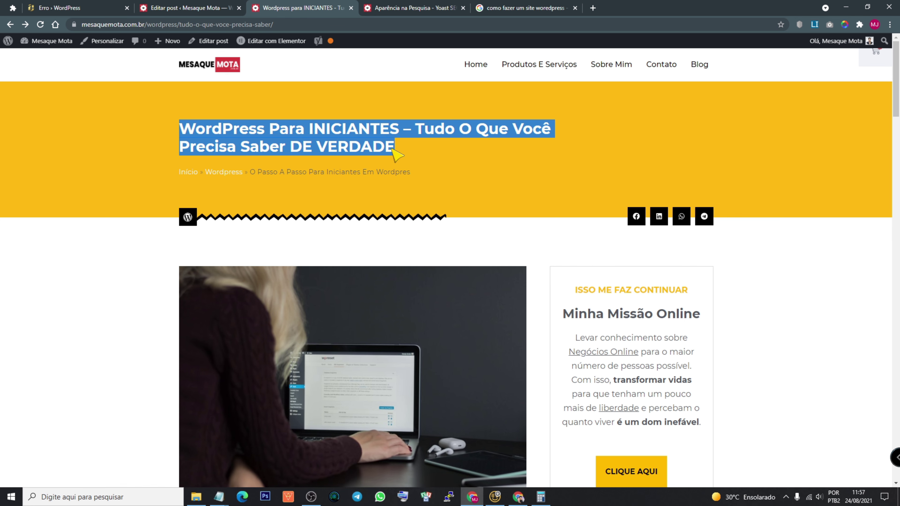
{"action": "left_click", "coordinate": [247, 189]}
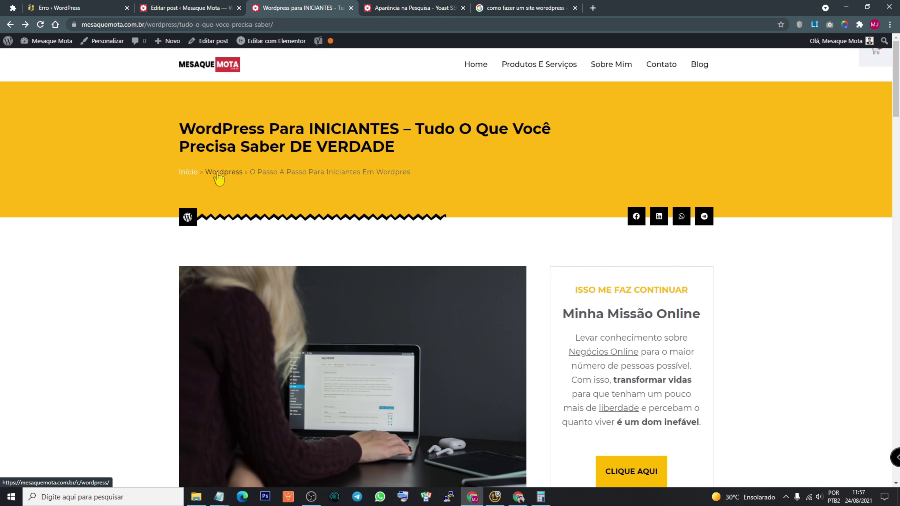
- Check the category assigned to the post in its editor and return to the breadcrumb settings
{"action": "left_click", "coordinate": [212, 7]}
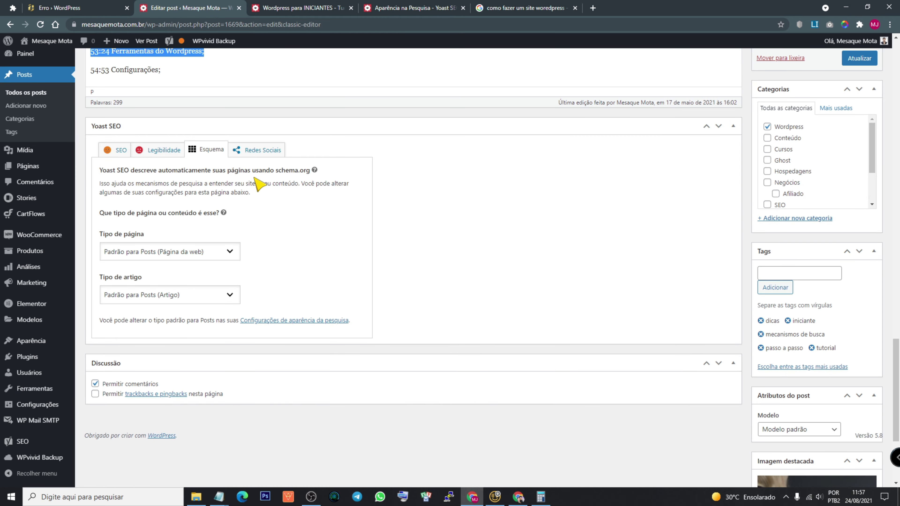
{"action": "scroll", "coordinate": [292, 258], "scroll_direction": "up", "scroll_amount": 5}
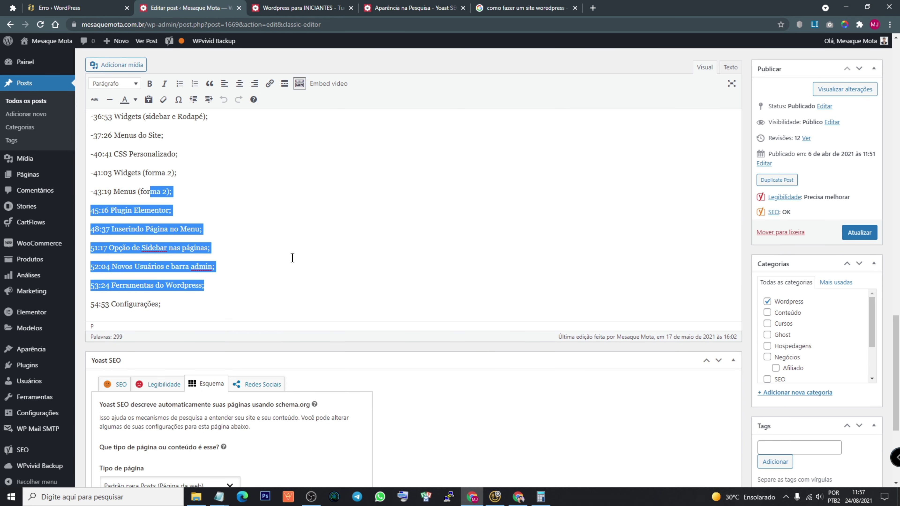
{"action": "left_click", "coordinate": [406, 11]}
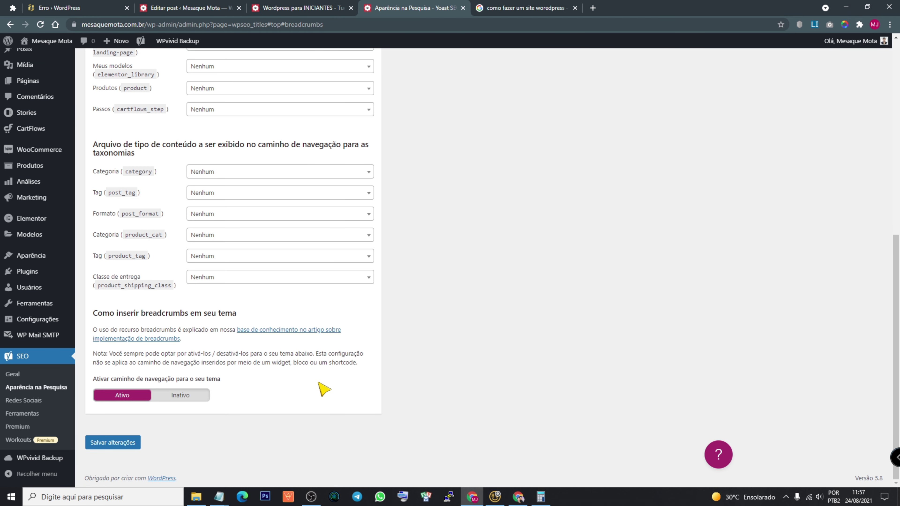
- Inspect the available archive content types for the Categoria (category) taxonomy and close the list without choosing one
{"action": "left_click", "coordinate": [214, 172]}
{"action": "scroll", "coordinate": [211, 170], "scroll_direction": "up", "scroll_amount": 4, "text": "ctrl"}
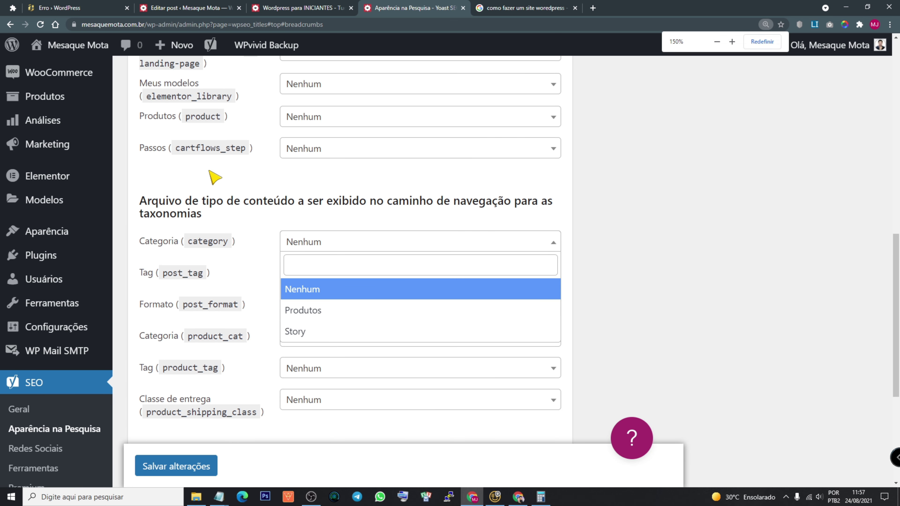
{"action": "scroll", "coordinate": [214, 174], "scroll_direction": "down", "scroll_amount": 3, "text": "ctrl"}
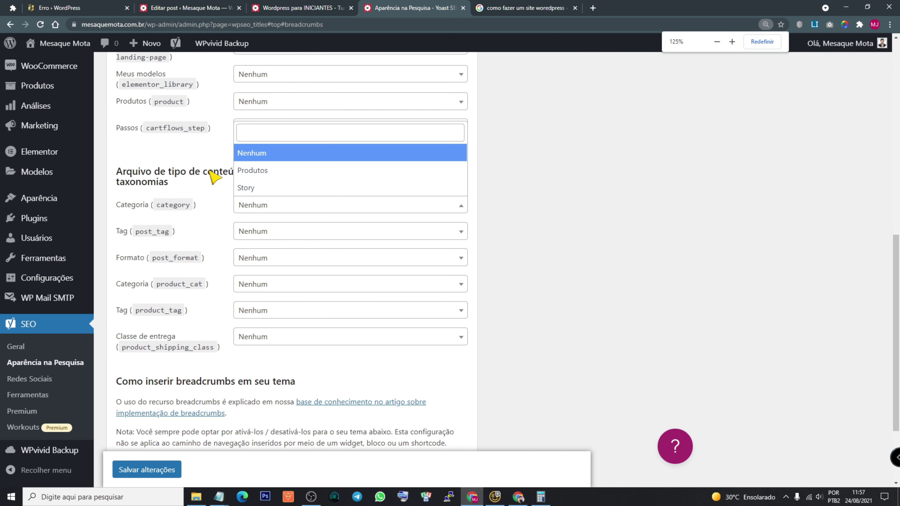
{"action": "left_click", "coordinate": [566, 217]}
- Set the breadcrumb taxonomy for the Produtos (product) content type to Categoria
{"action": "scroll", "coordinate": [161, 183], "scroll_direction": "up", "scroll_amount": 2}
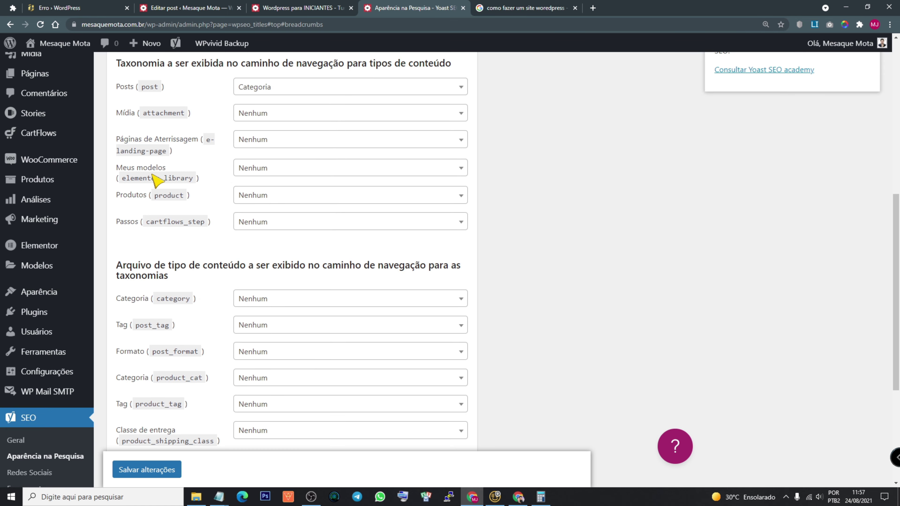
{"action": "scroll", "coordinate": [156, 179], "scroll_direction": "up", "scroll_amount": 5}
{"action": "scroll", "coordinate": [156, 245], "scroll_direction": "down", "scroll_amount": 4, "text": "ctrl"}
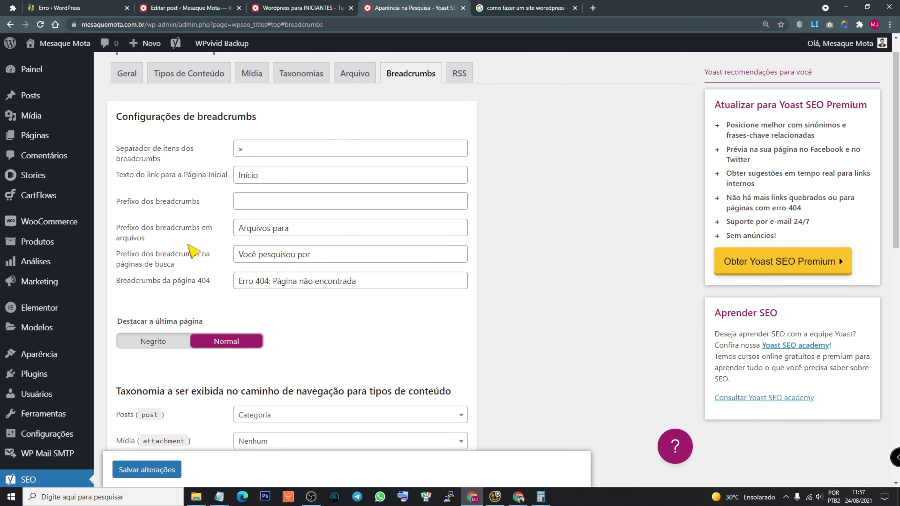
{"action": "scroll", "coordinate": [191, 251], "scroll_direction": "up", "scroll_amount": 4, "text": "ctrl"}
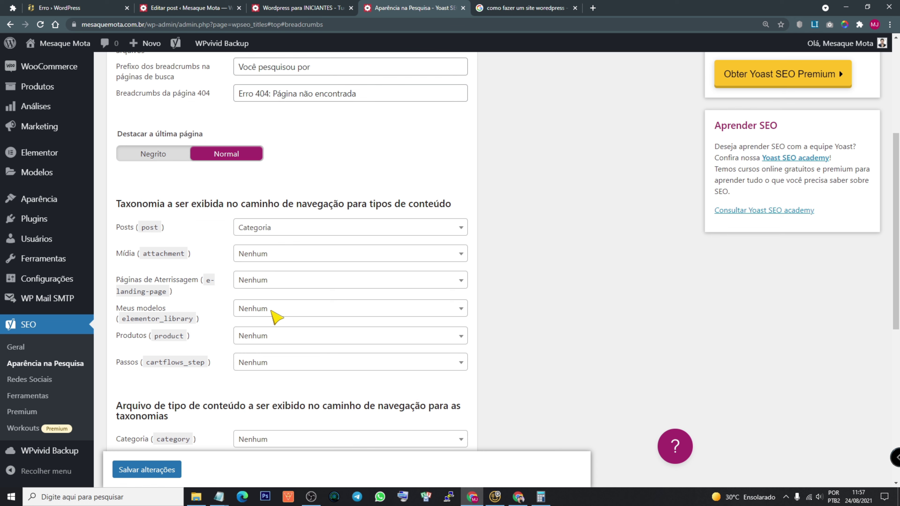
{"action": "left_click", "coordinate": [262, 337]}
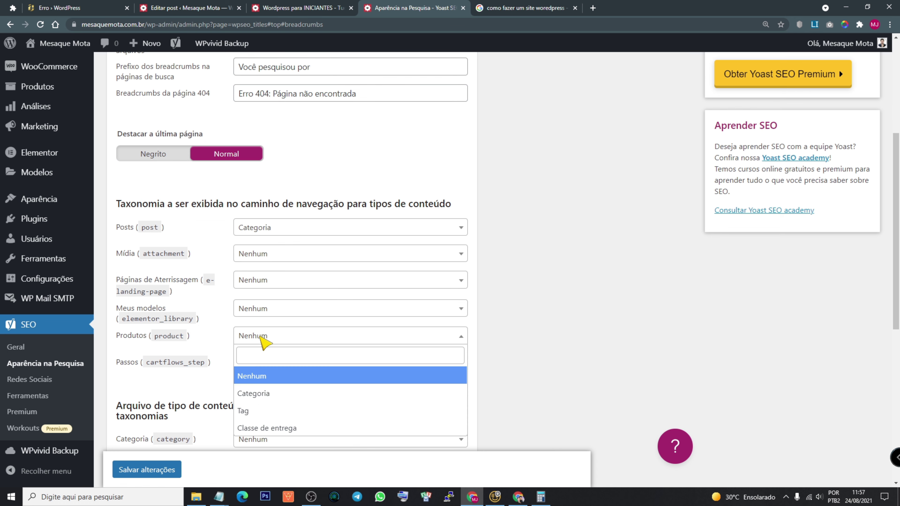
{"action": "left_click", "coordinate": [265, 395]}
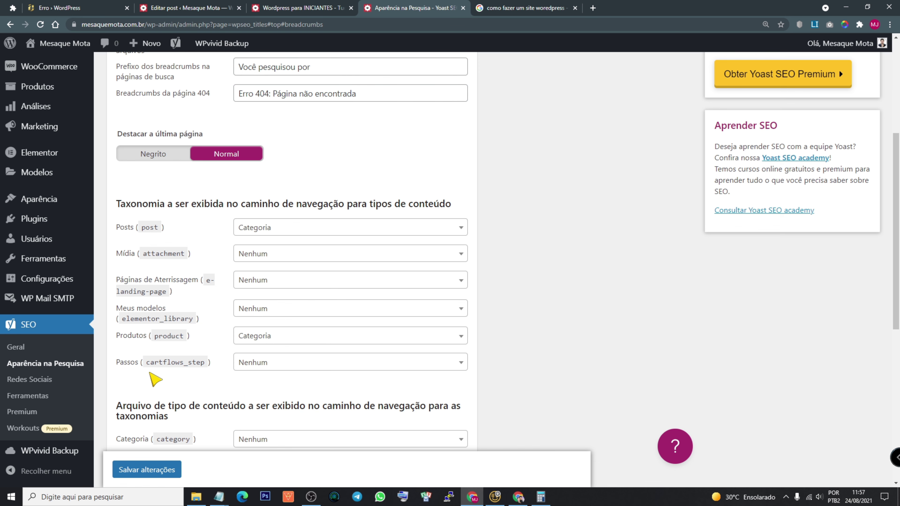
- Review the Passos (cartflows_step) entry and the section on content type archives for taxonomies
{"action": "left_click", "coordinate": [264, 367]}
{"action": "left_click_drag", "start_coordinate": [111, 371], "coordinate": [140, 363]}
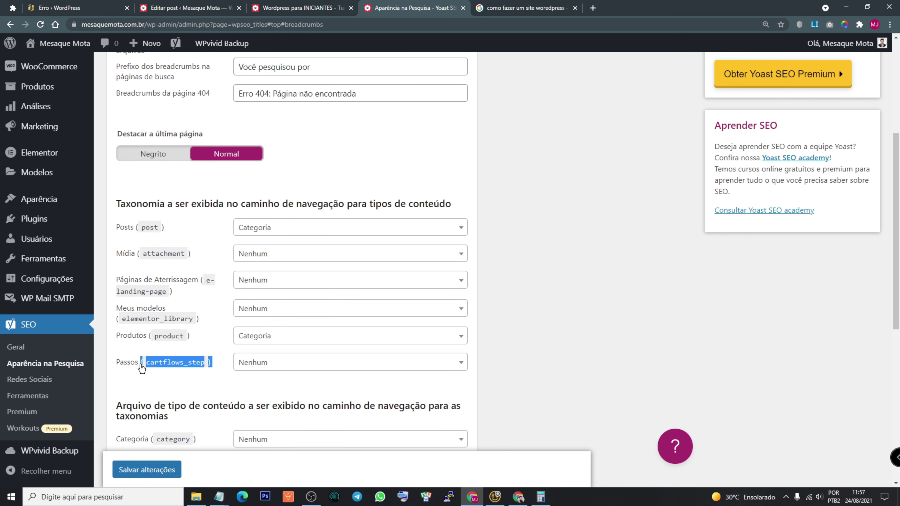
{"action": "scroll", "coordinate": [652, 375], "scroll_direction": "down", "scroll_amount": 8}
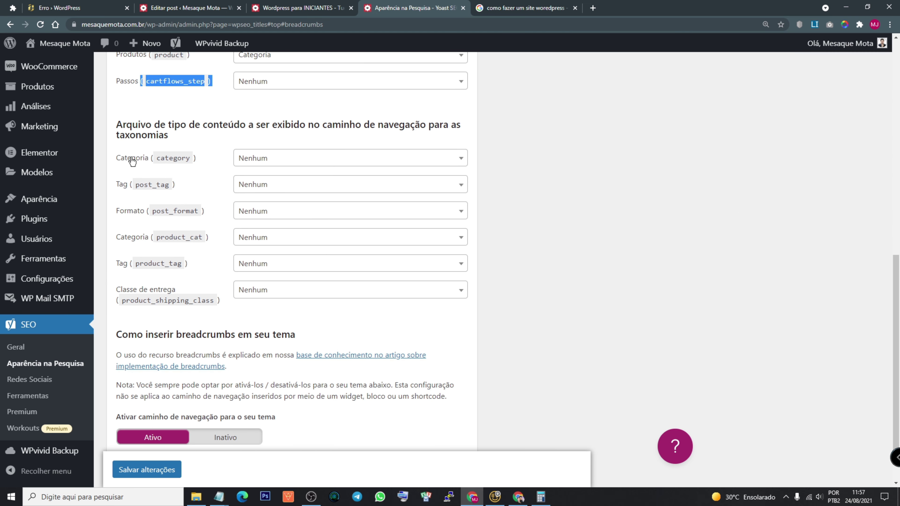
{"action": "scroll", "coordinate": [215, 172], "scroll_direction": "up", "scroll_amount": 3}
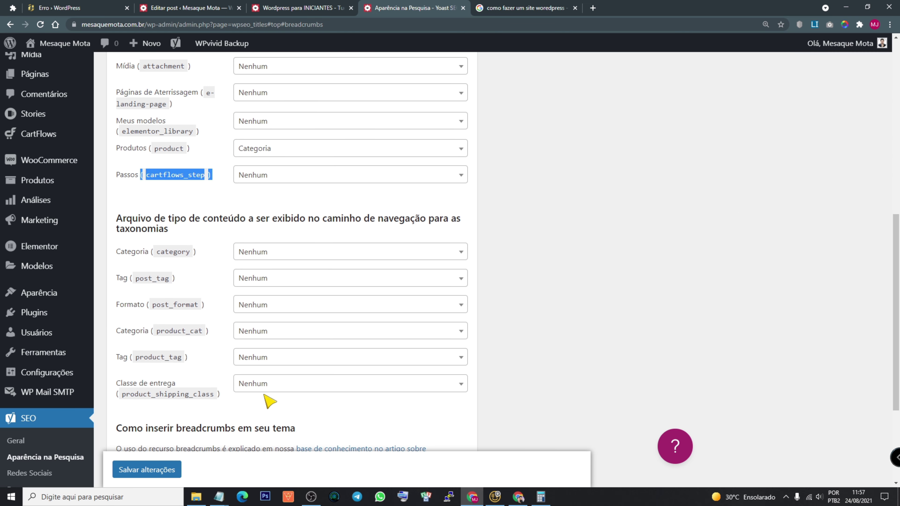
{"action": "left_click", "coordinate": [124, 232]}
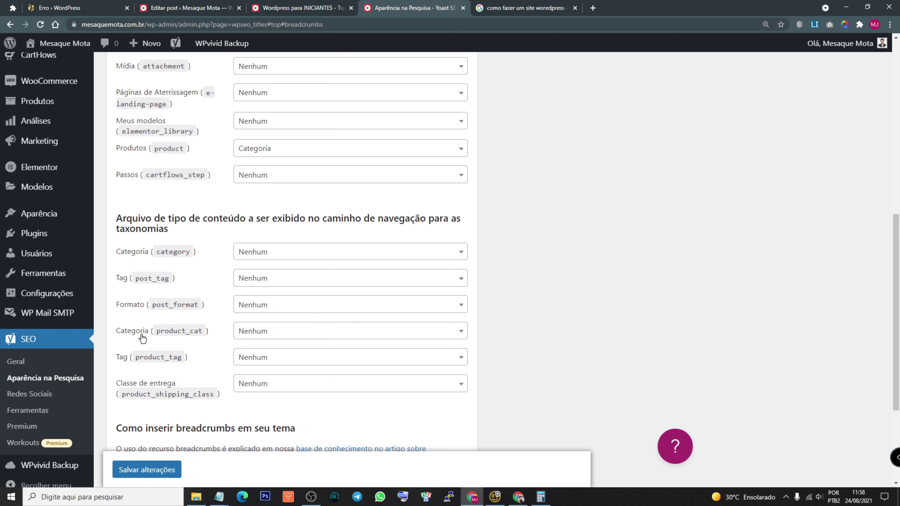
- Try Produtos as the archive content type for the product_cat category and set it back to Nenhum
{"action": "left_click", "coordinate": [254, 335]}
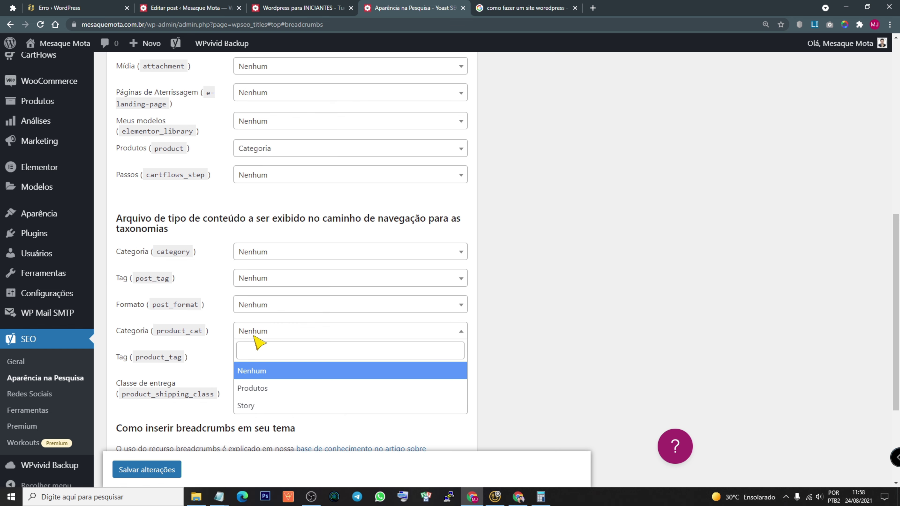
{"action": "left_click", "coordinate": [262, 389]}
{"action": "left_click", "coordinate": [244, 258]}
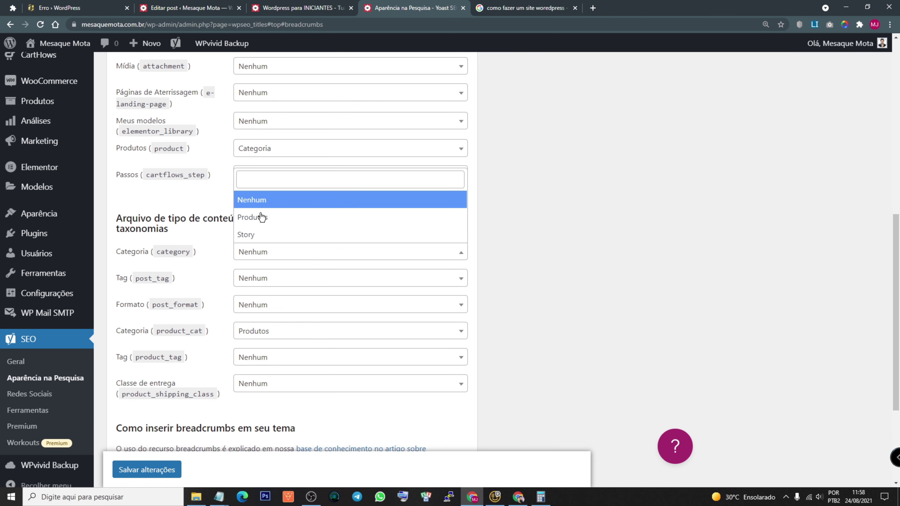
{"action": "left_click", "coordinate": [252, 338]}
{"action": "left_click", "coordinate": [253, 370]}
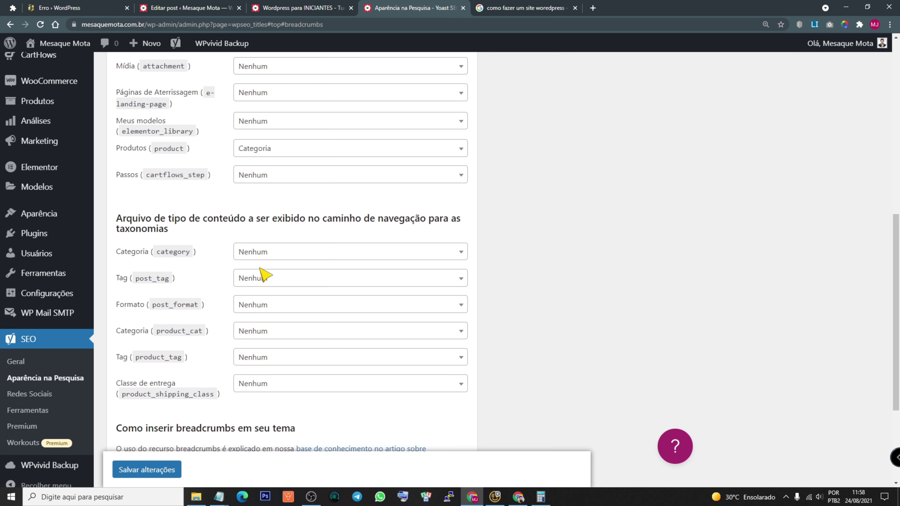
- Set the theme's breadcrumb option to Ativo and save the breadcrumb settings
{"action": "scroll", "coordinate": [407, 340], "scroll_direction": "up", "scroll_amount": 3}
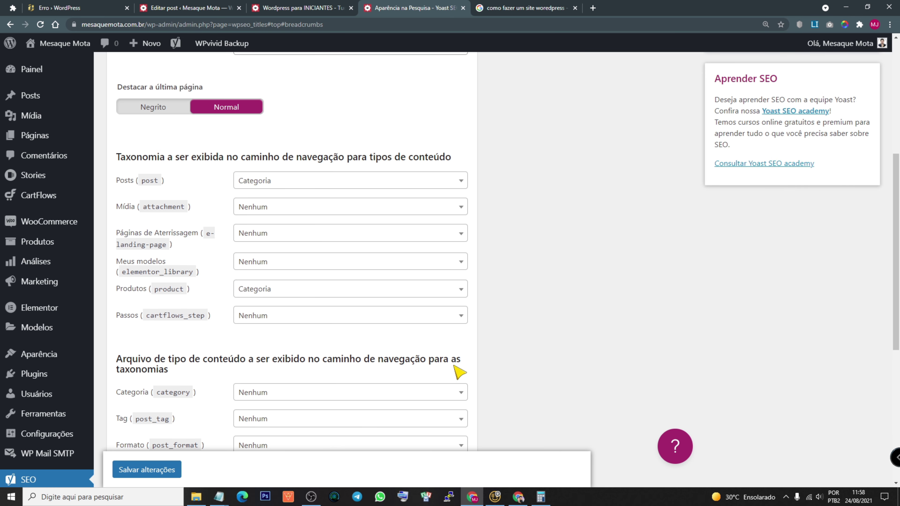
{"action": "scroll", "coordinate": [460, 372], "scroll_direction": "down", "scroll_amount": 6}
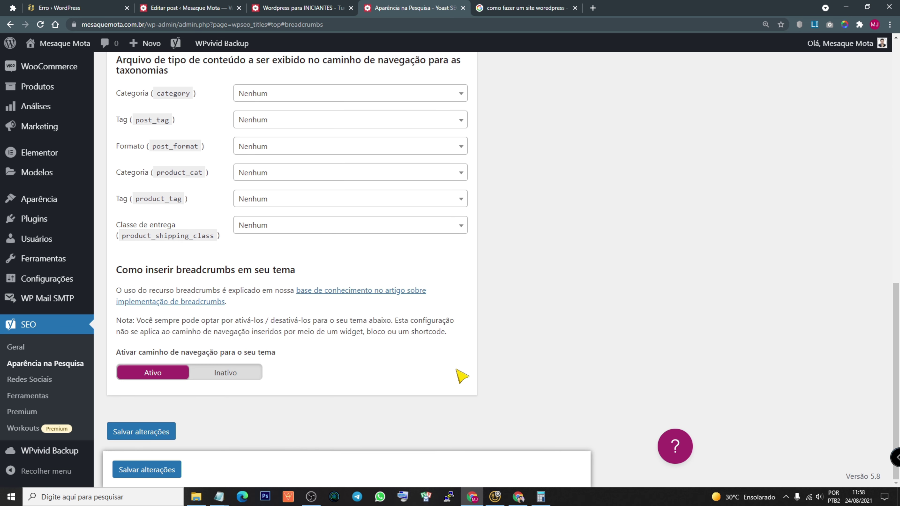
{"action": "left_click_drag", "start_coordinate": [137, 274], "coordinate": [303, 308]}
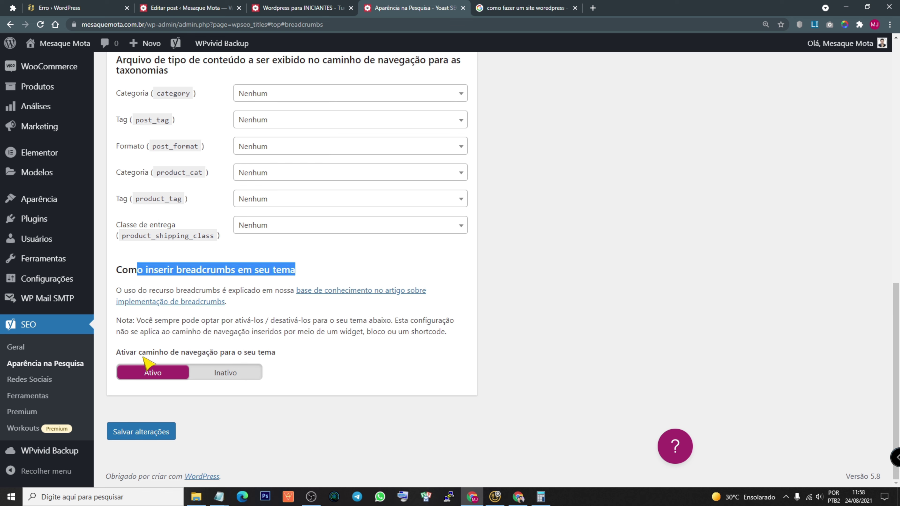
{"action": "left_click", "coordinate": [207, 372]}
{"action": "left_click", "coordinate": [158, 374]}
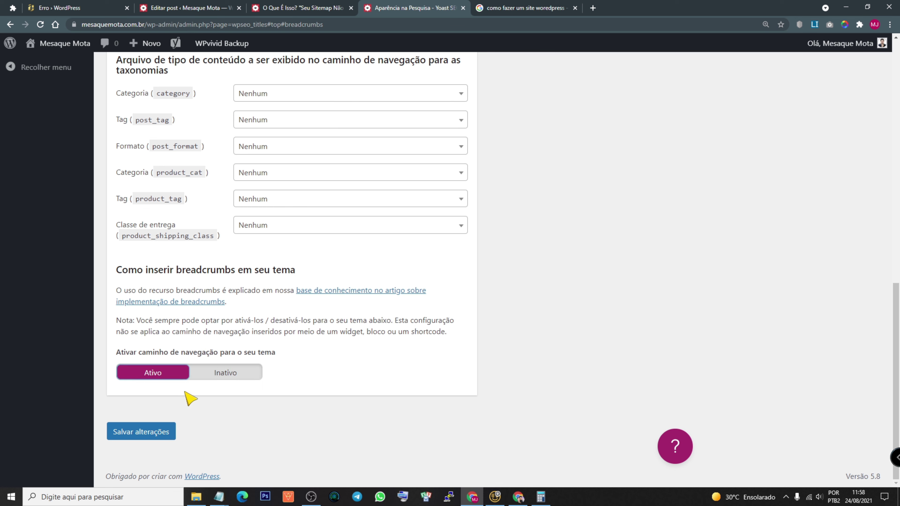
{"action": "left_click", "coordinate": [159, 432]}
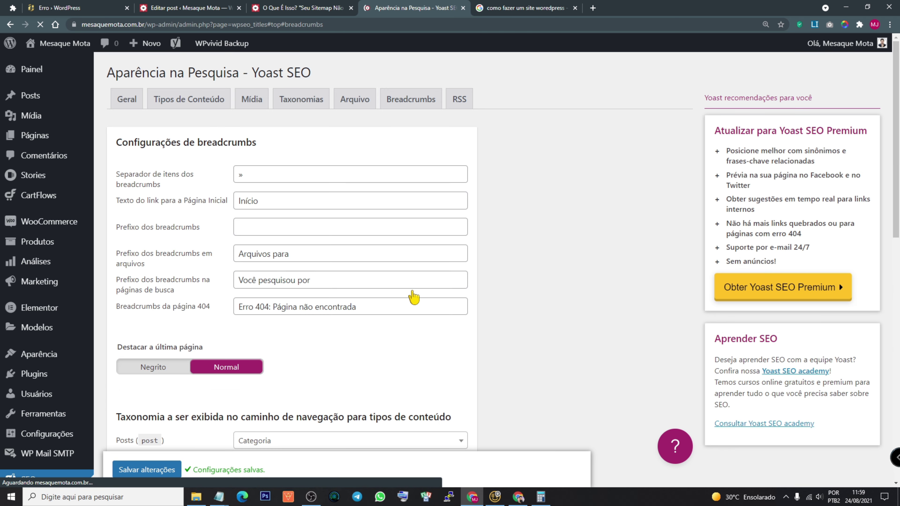
- Open the knowledge base article on implementing breadcrumbs in a new tab and translate it into Portuguese
{"action": "scroll", "coordinate": [576, 287], "scroll_direction": "down", "scroll_amount": 15}
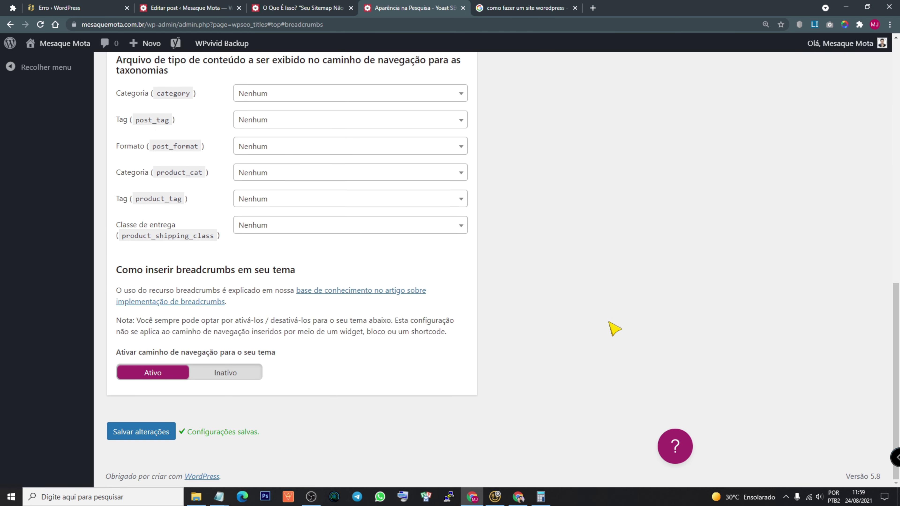
{"action": "right_click", "coordinate": [374, 291]}
{"action": "left_click", "coordinate": [389, 296]}
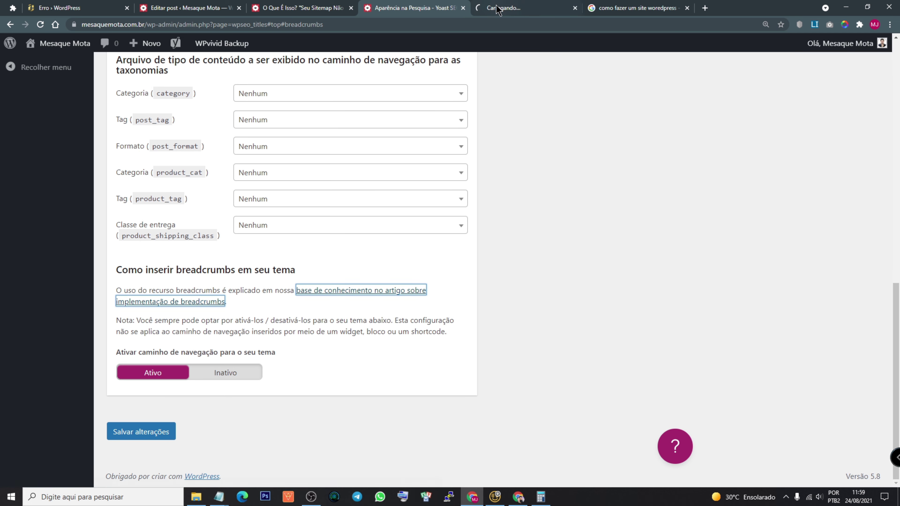
{"action": "left_click", "coordinate": [503, 8]}
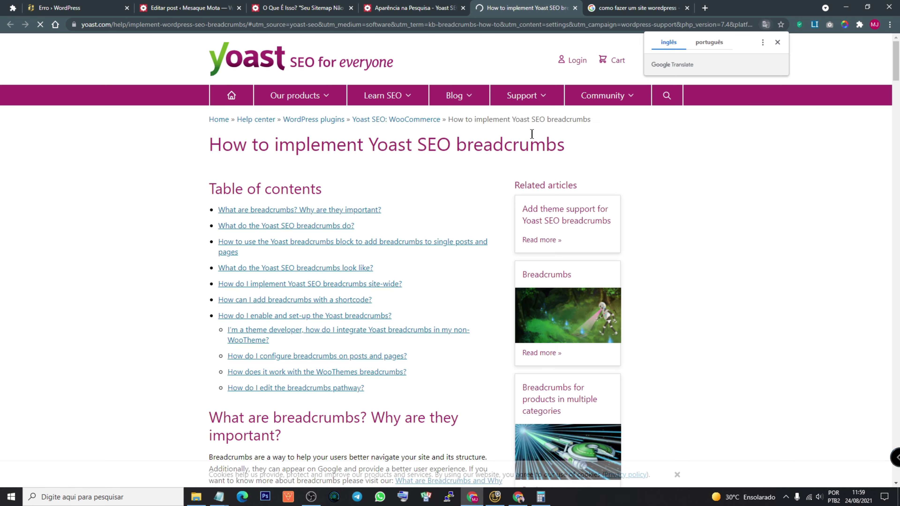
{"action": "left_click", "coordinate": [709, 46]}
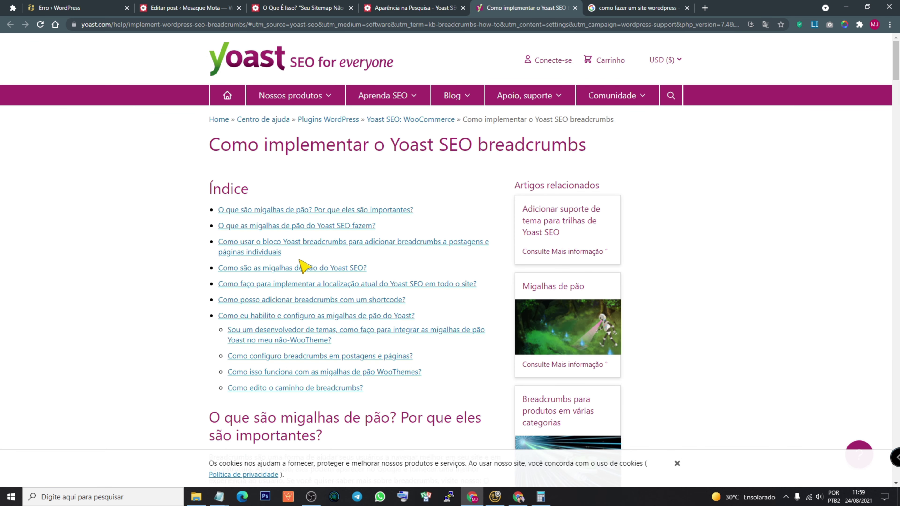
- Read the article's section on site-wide breadcrumbs, examine its PHP snippet, and compare it with the theme option in the breadcrumb settings
{"action": "scroll", "coordinate": [301, 265], "scroll_direction": "down", "scroll_amount": 6}
{"action": "scroll", "coordinate": [316, 262], "scroll_direction": "down", "scroll_amount": 14}
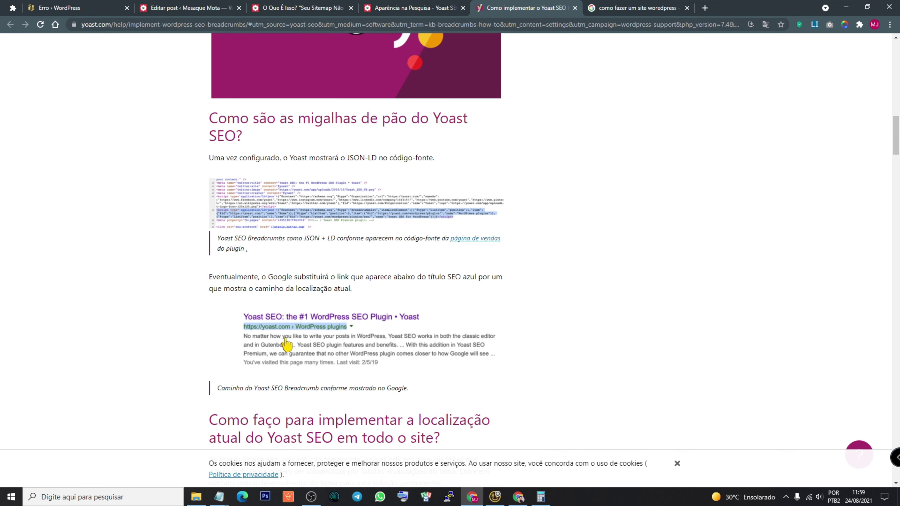
{"action": "scroll", "coordinate": [377, 322], "scroll_direction": "down", "scroll_amount": 5}
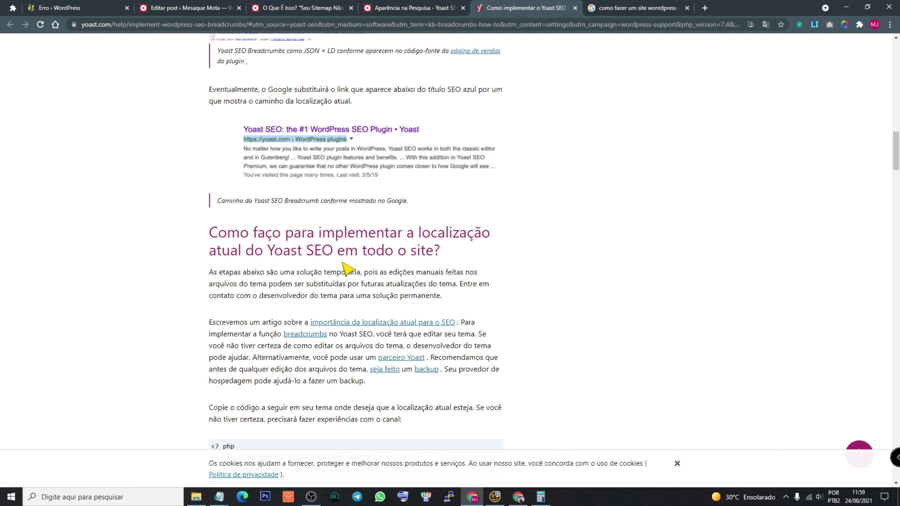
{"action": "scroll", "coordinate": [349, 273], "scroll_direction": "down", "scroll_amount": 5}
{"action": "left_click_drag", "start_coordinate": [217, 302], "coordinate": [281, 281]}
{"action": "left_click_drag", "start_coordinate": [229, 310], "coordinate": [213, 263]}
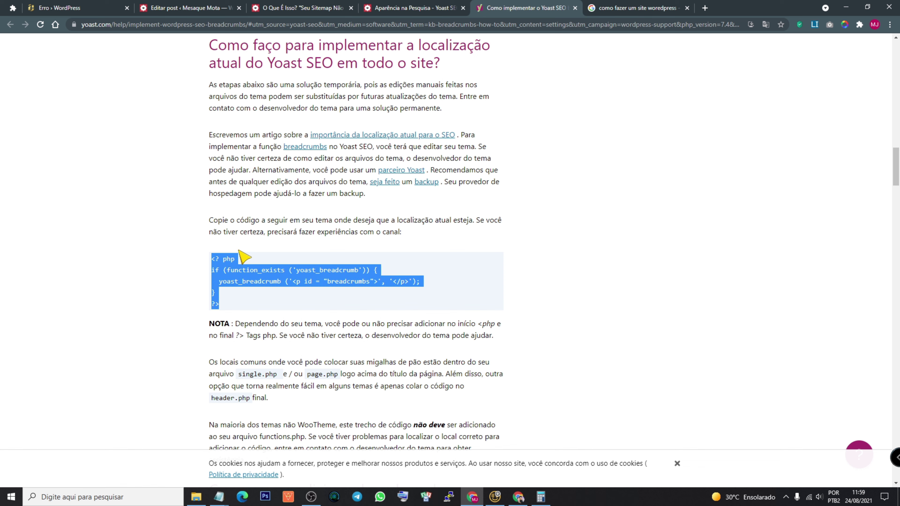
{"action": "left_click", "coordinate": [404, 7]}
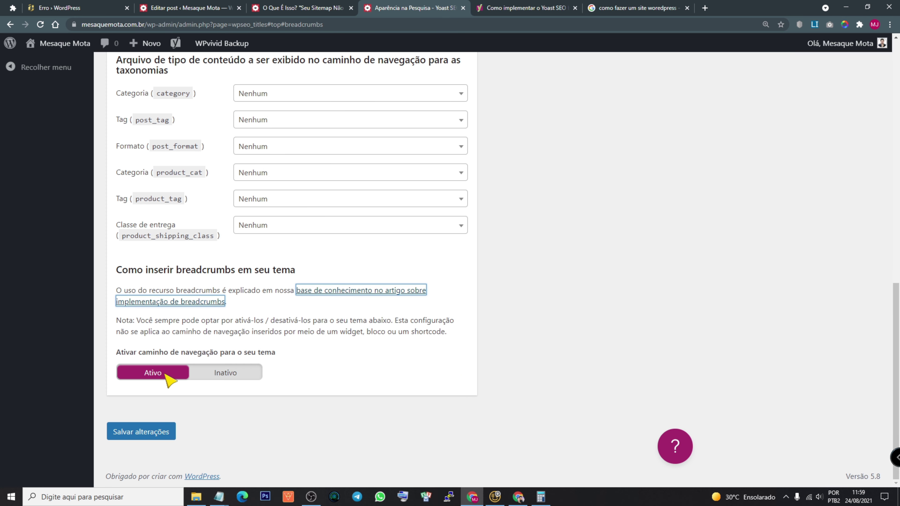
{"action": "left_click", "coordinate": [489, 7]}
- Copy the [wpseo_breadcrumb] shortcode from the article's section on adding breadcrumbs with a shortcode
{"action": "scroll", "coordinate": [249, 396], "scroll_direction": "down", "scroll_amount": 5}
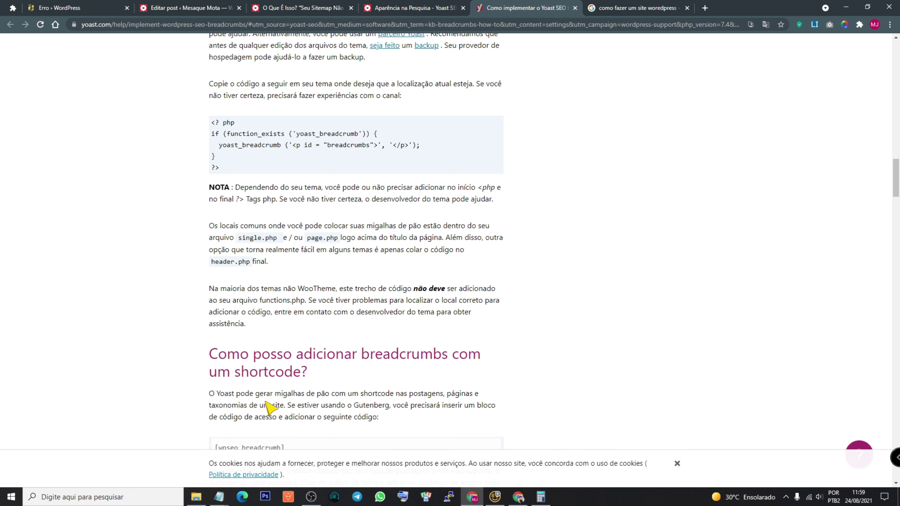
{"action": "left_click_drag", "start_coordinate": [287, 303], "coordinate": [216, 305]}
{"action": "key", "text": "ctrl+c"}
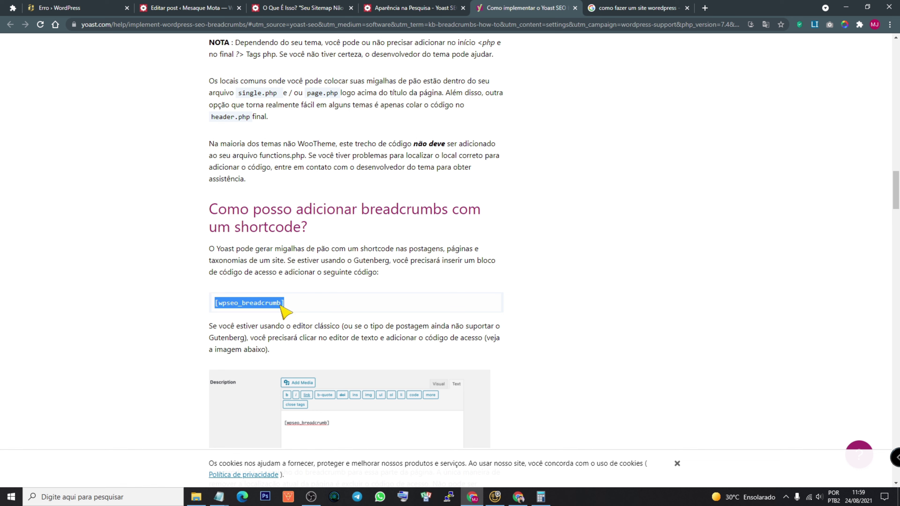
- Open the Mod_SinglePost template in Elementor from the published sitemap post
{"action": "left_click", "coordinate": [403, 6]}
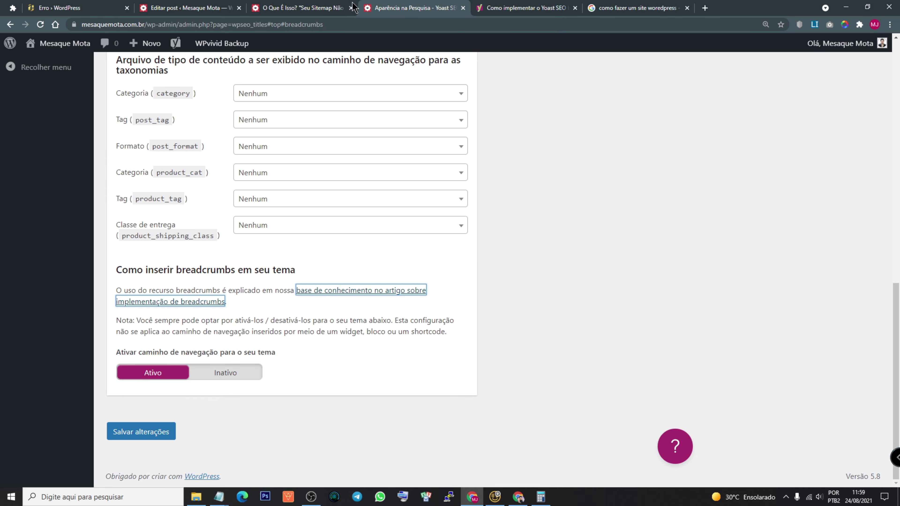
{"action": "left_click", "coordinate": [321, 7]}
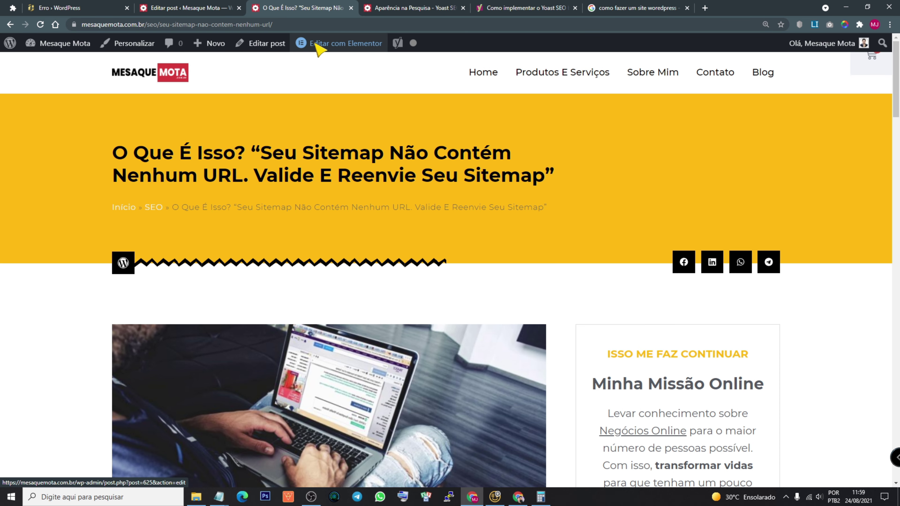
{"action": "mouse_move", "coordinate": [323, 46]}
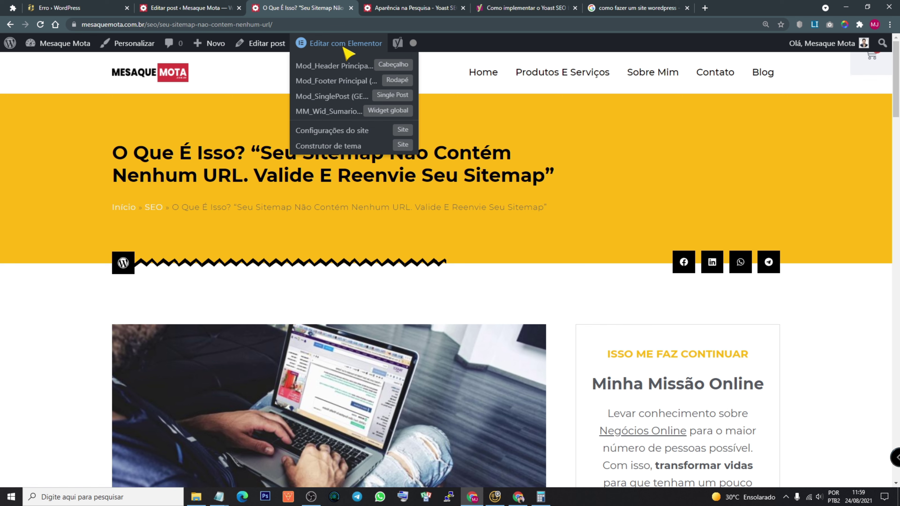
{"action": "left_click", "coordinate": [328, 99]}
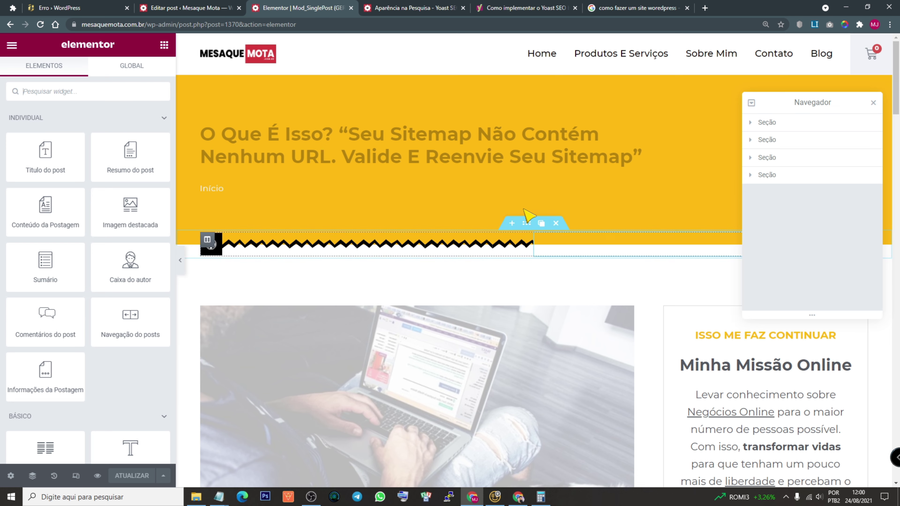
- Add a Shortcode widget below the template's breadcrumb widget with the shortcode [wpseo_breadcrumb] and apply it
{"action": "left_click", "coordinate": [251, 188]}
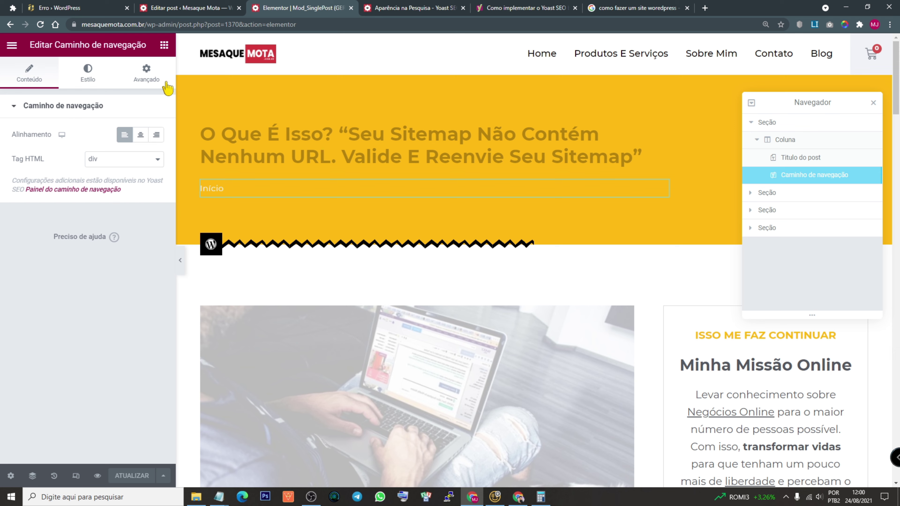
{"action": "left_click", "coordinate": [164, 45]}
{"action": "type", "text": "sho"}
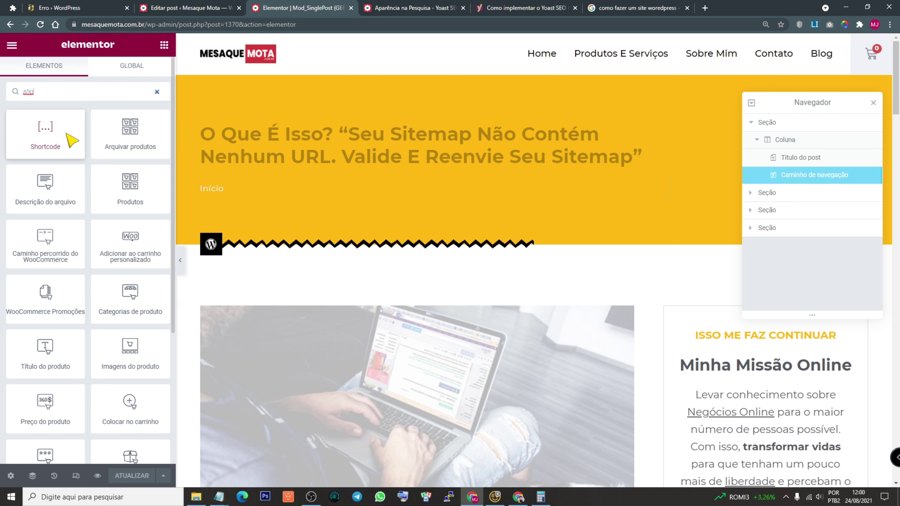
{"action": "left_click_drag", "start_coordinate": [70, 140], "coordinate": [245, 218]}
{"action": "left_click", "coordinate": [102, 194]}
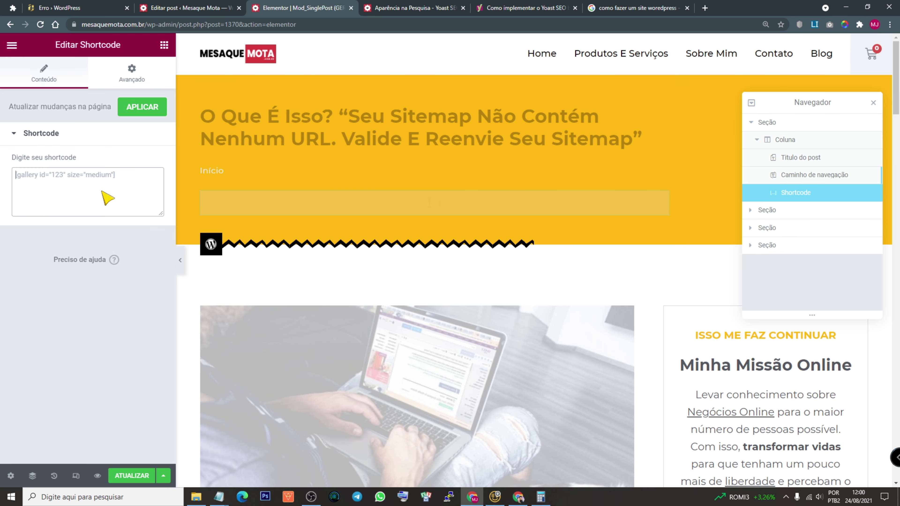
{"action": "key", "text": "ctrl+v"}
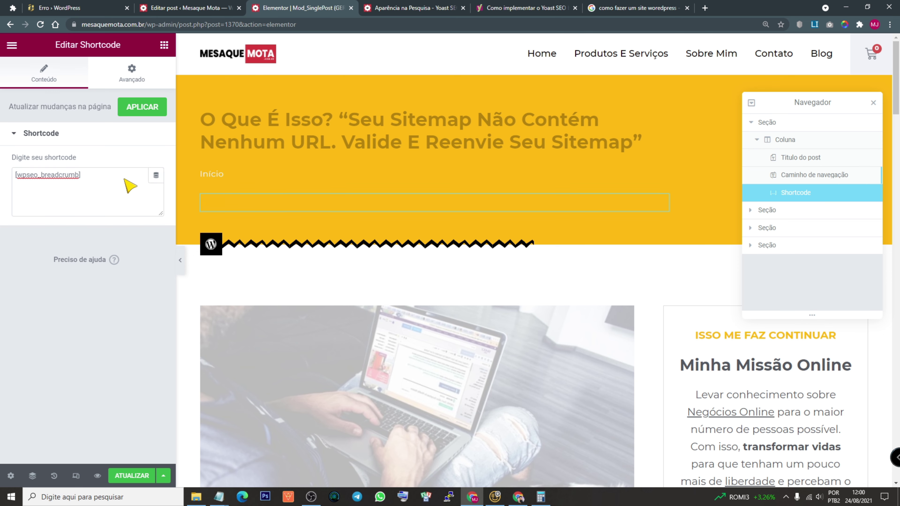
{"action": "left_click", "coordinate": [143, 107]}
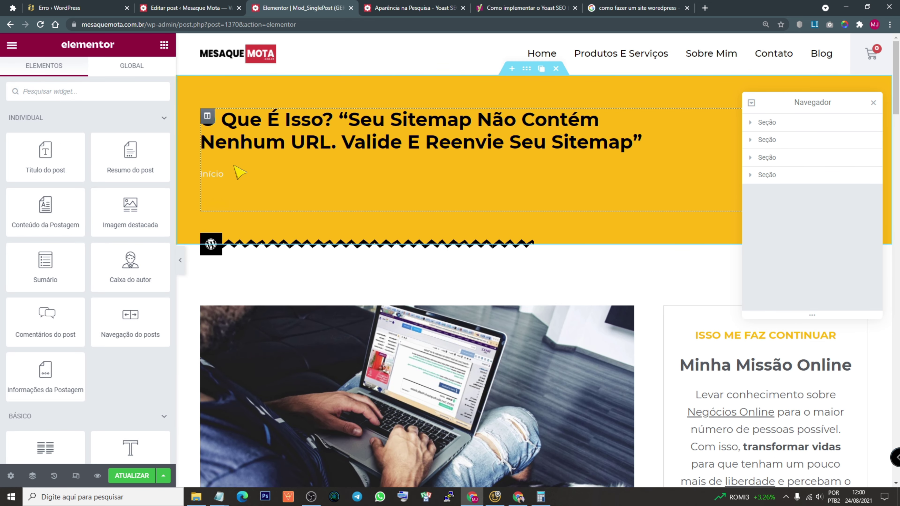
- Check the Shortcode widget's advanced options and set the typography text colour of its containing column to the global white
{"action": "left_click", "coordinate": [238, 204]}
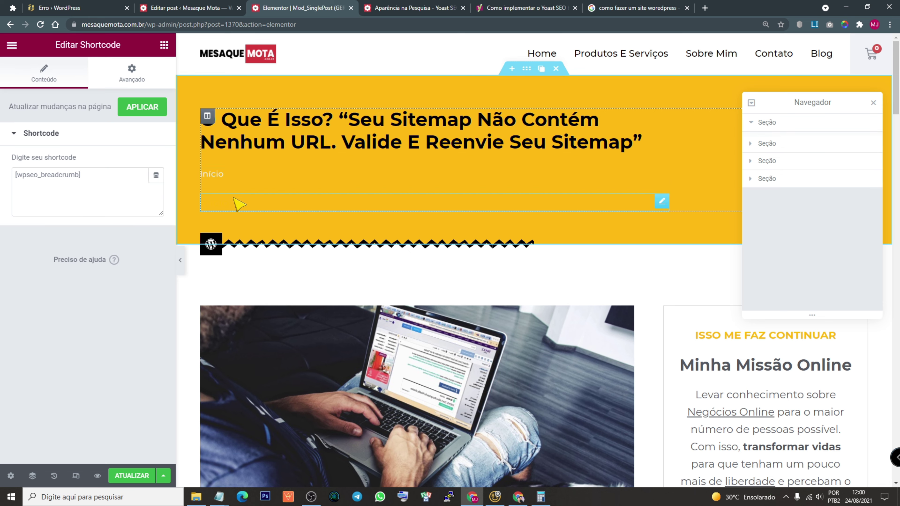
{"action": "left_click", "coordinate": [137, 75]}
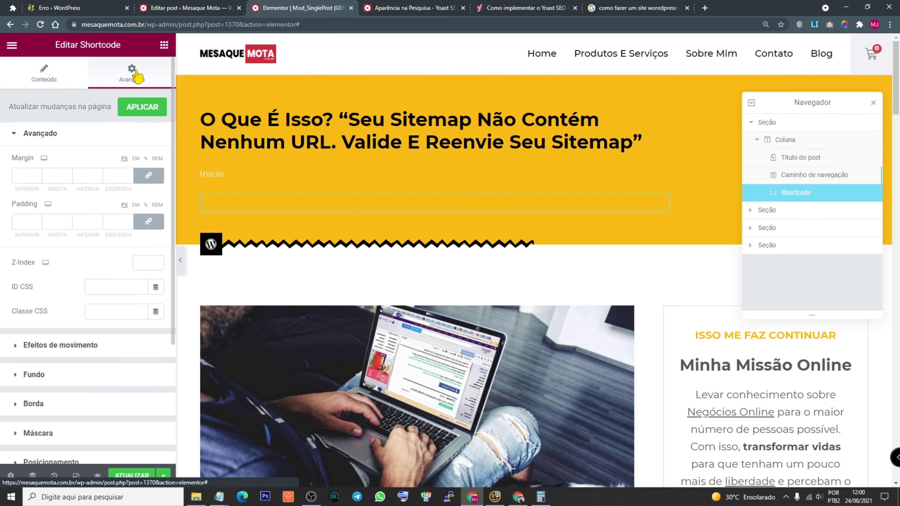
{"action": "scroll", "coordinate": [100, 316], "scroll_direction": "down", "scroll_amount": 5}
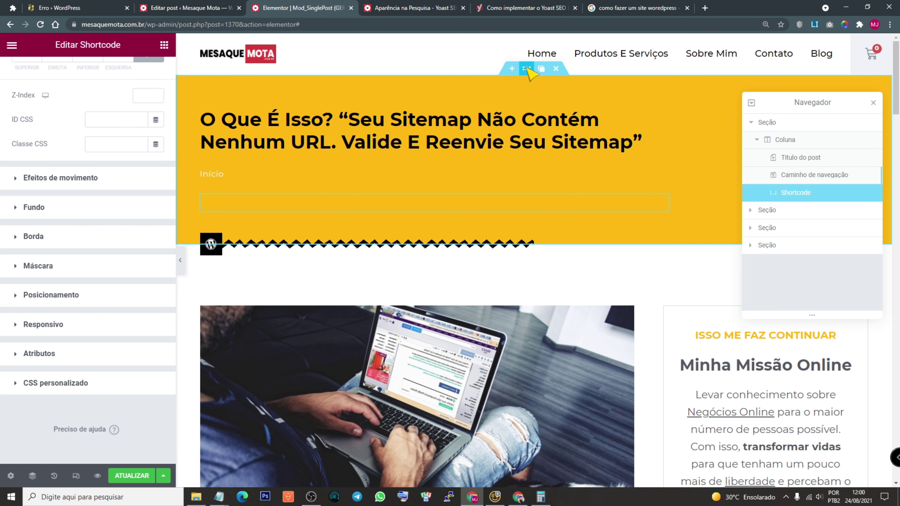
{"action": "left_click", "coordinate": [208, 117]}
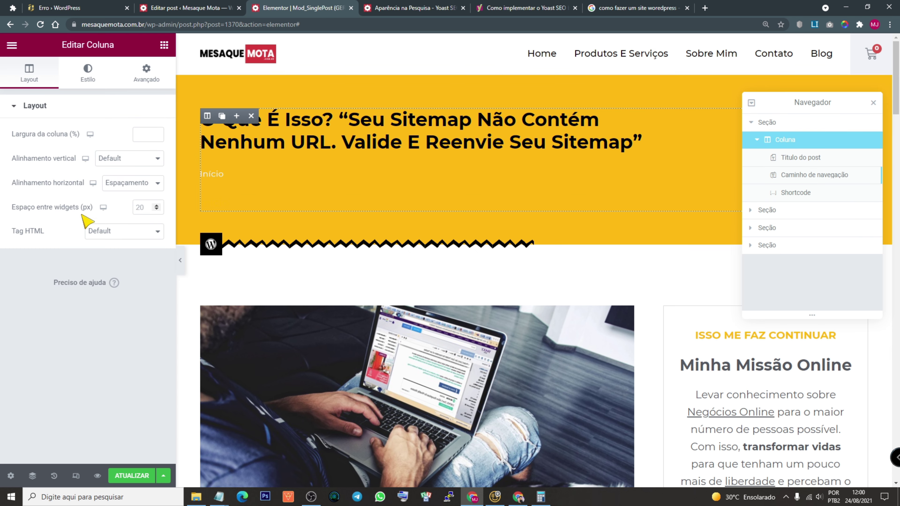
{"action": "left_click", "coordinate": [88, 72]}
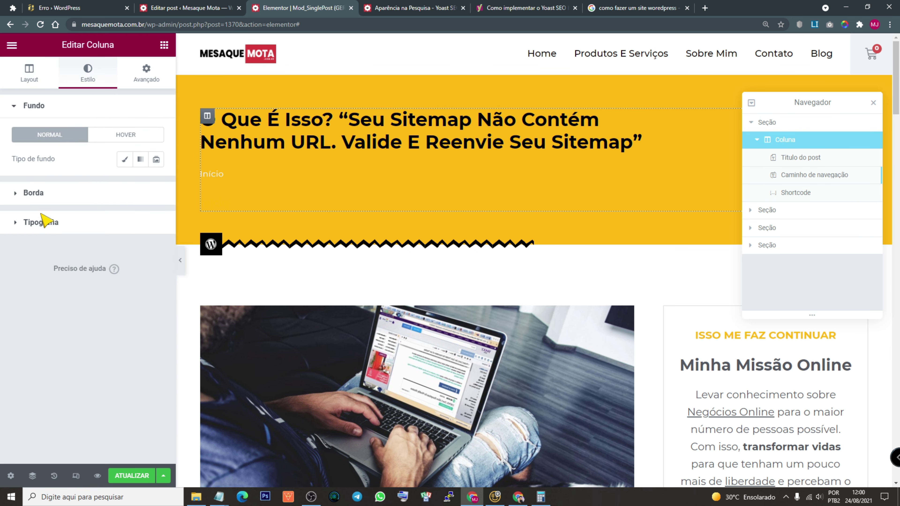
{"action": "left_click", "coordinate": [45, 221]}
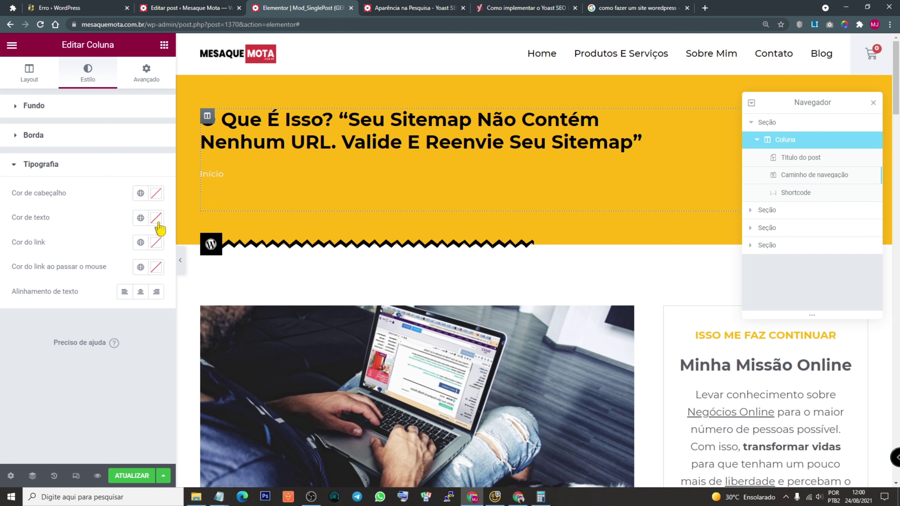
{"action": "left_click", "coordinate": [142, 219]}
{"action": "left_click", "coordinate": [56, 393]}
- Update the template and open the blog post on making a professional site from scratch to check its breadcrumbs
{"action": "left_click", "coordinate": [124, 475]}
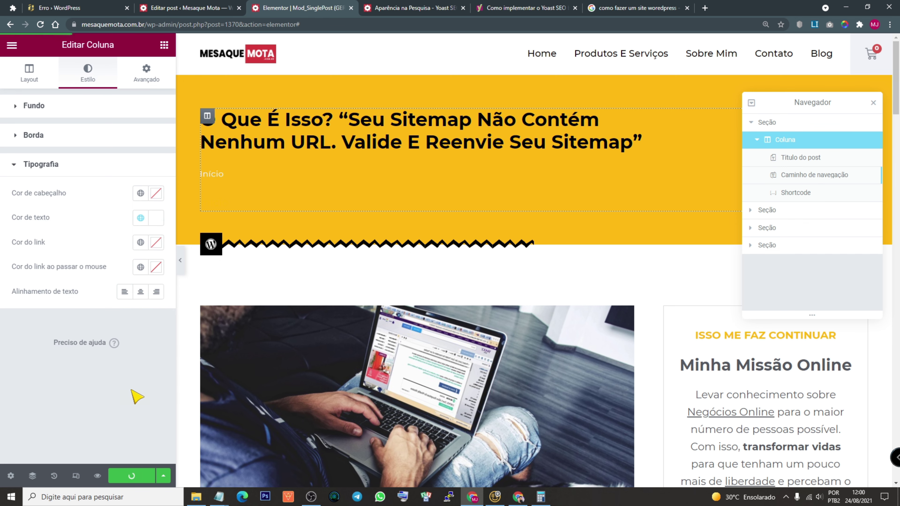
{"action": "left_click", "coordinate": [97, 475]}
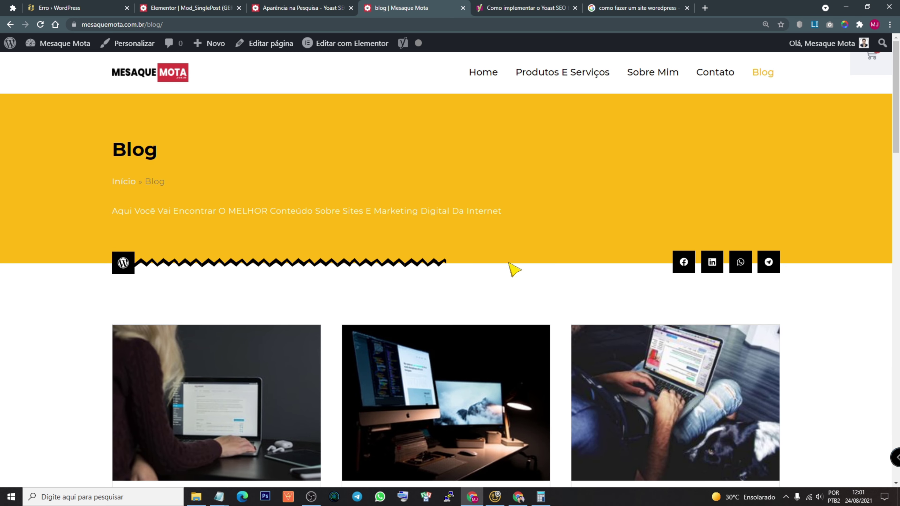
{"action": "left_click", "coordinate": [434, 364]}
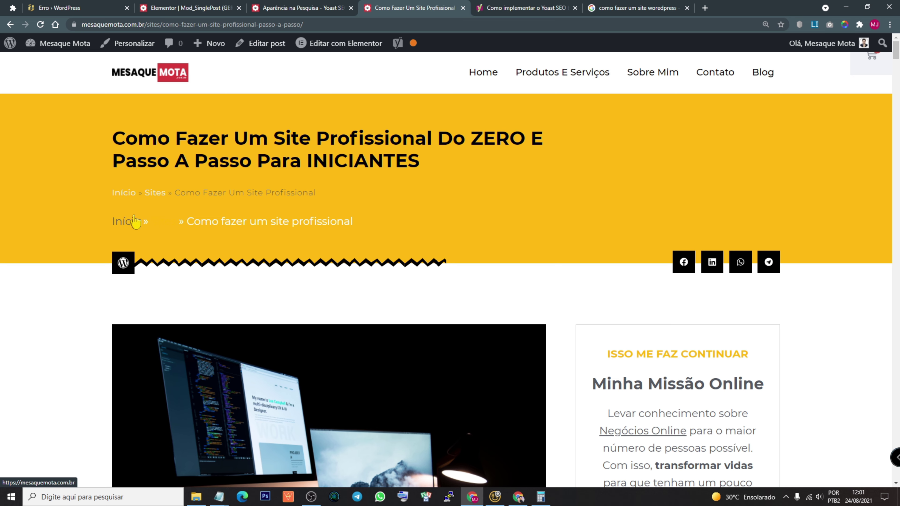
- Copy the [wpseo_breadcrumb] shortcode from the Yoast article and start a new WordPress post
{"action": "left_click", "coordinate": [301, 8]}
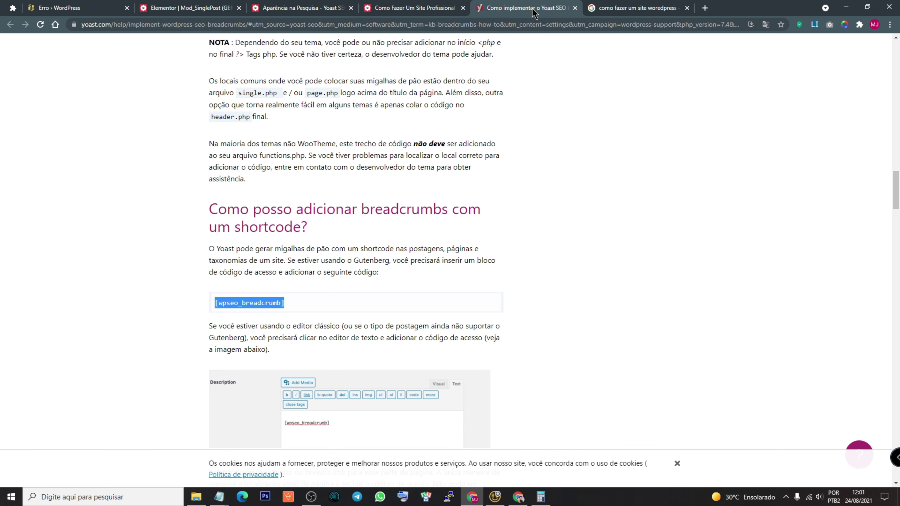
{"action": "left_click_drag", "start_coordinate": [283, 303], "coordinate": [221, 309]}
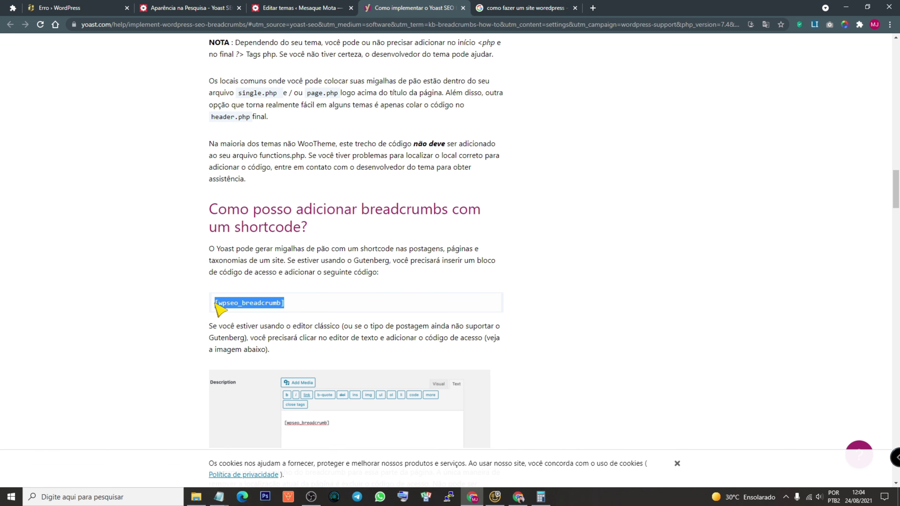
{"action": "left_click", "coordinate": [292, 9]}
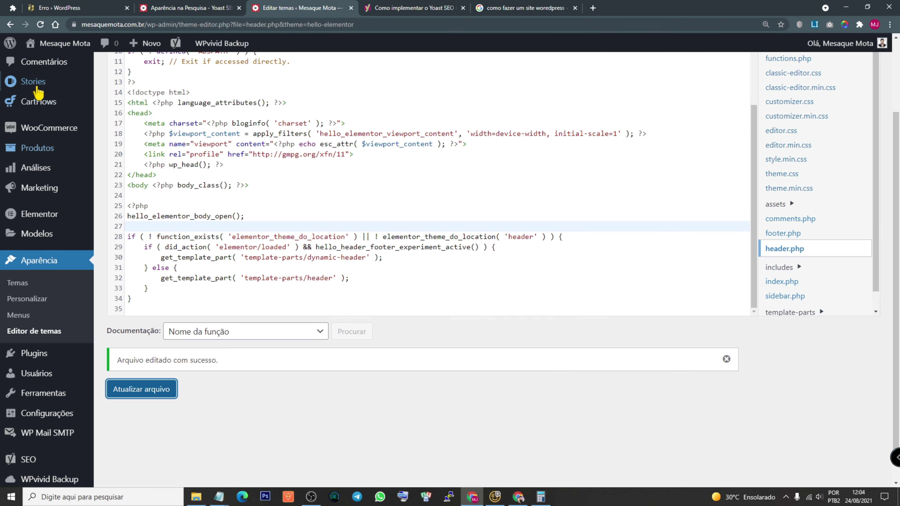
{"action": "scroll", "coordinate": [56, 237], "scroll_direction": "up", "scroll_amount": 3}
{"action": "mouse_move", "coordinate": [40, 116]}
{"action": "mouse_move", "coordinate": [34, 95]}
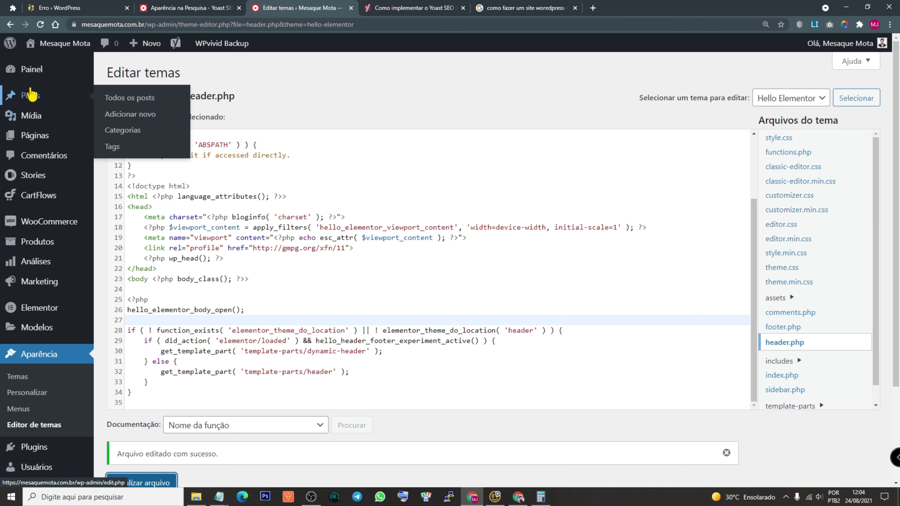
{"action": "left_click", "coordinate": [117, 114]}
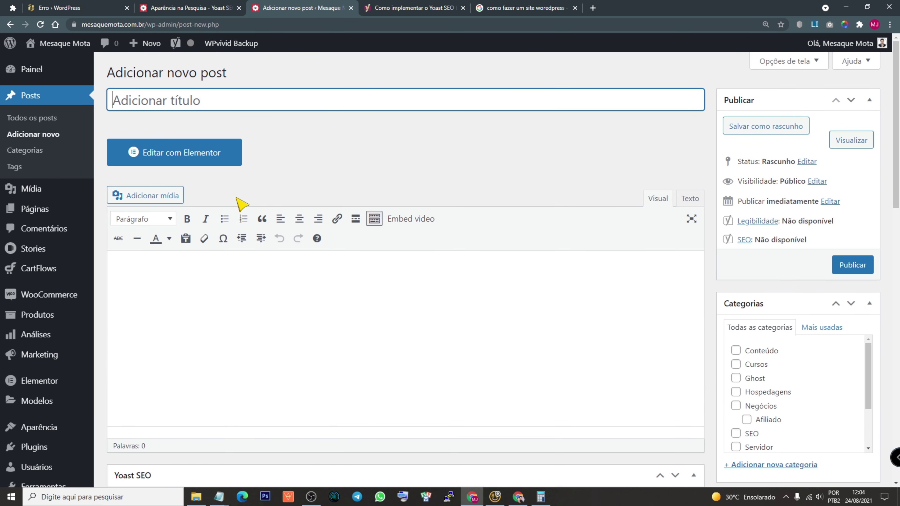
- Title the post "teste trilha de navegação" and fill its body with [wpseo_breadcrumb] followed by three lines of filler text
{"action": "type", "text": "teste trilha de navegação"}
{"action": "left_click", "coordinate": [233, 273]}
{"action": "type", "text": "[wpseo_breadcrumb]"}
{"action": "type", "text": "fsd"}
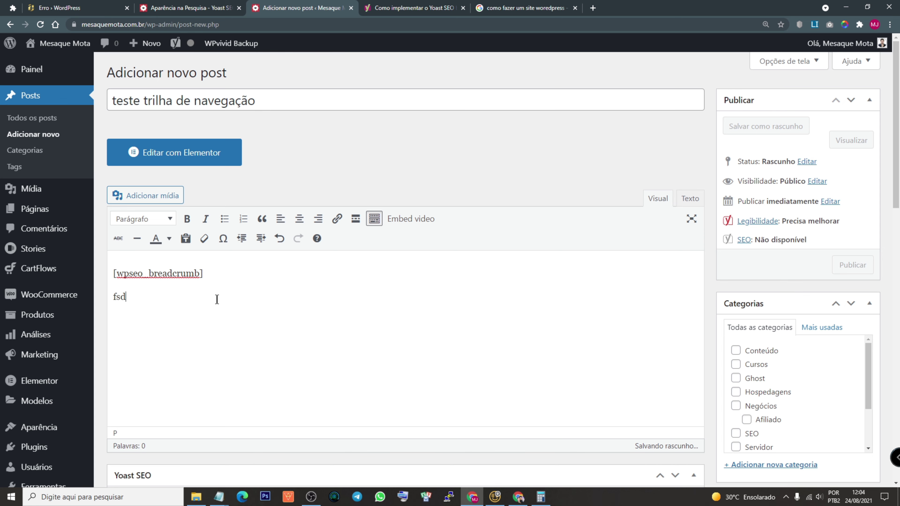
{"action": "type", "text": "fasdafsedf"}
{"action": "key", "text": "Return"}
{"action": "type", "text": "sfeafeasf"}
{"action": "key", "text": "Return"}
{"action": "type", "text": "seafswaef"}
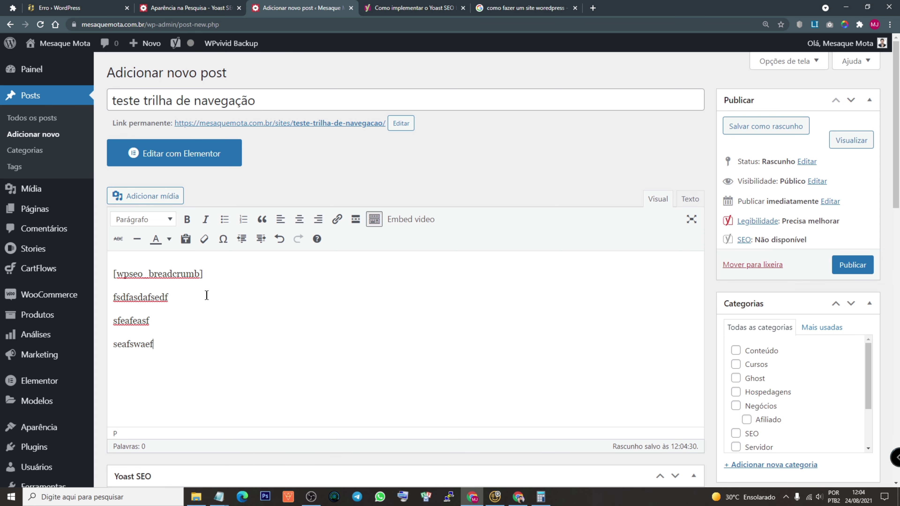
- Preview the test post and compare the breadcrumbs in its body with those in the page header
{"action": "left_click", "coordinate": [850, 142]}
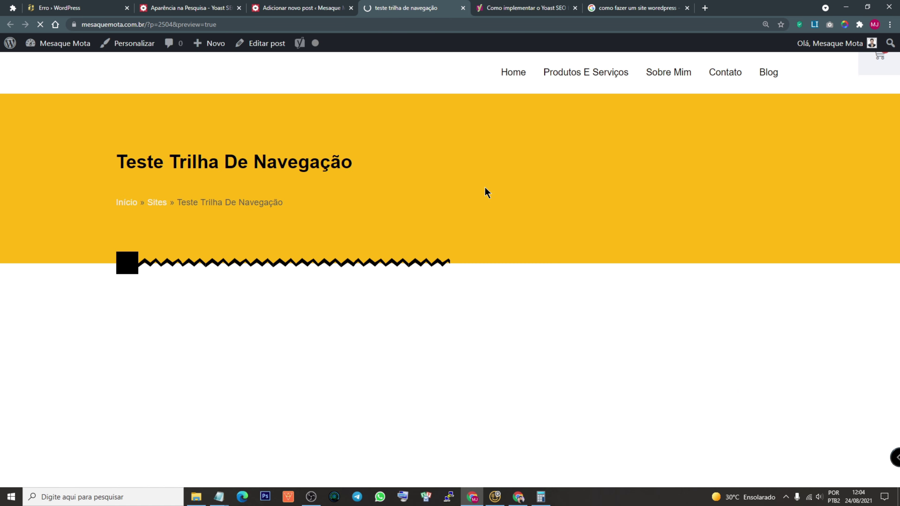
{"action": "scroll", "coordinate": [271, 258], "scroll_direction": "down", "scroll_amount": 8}
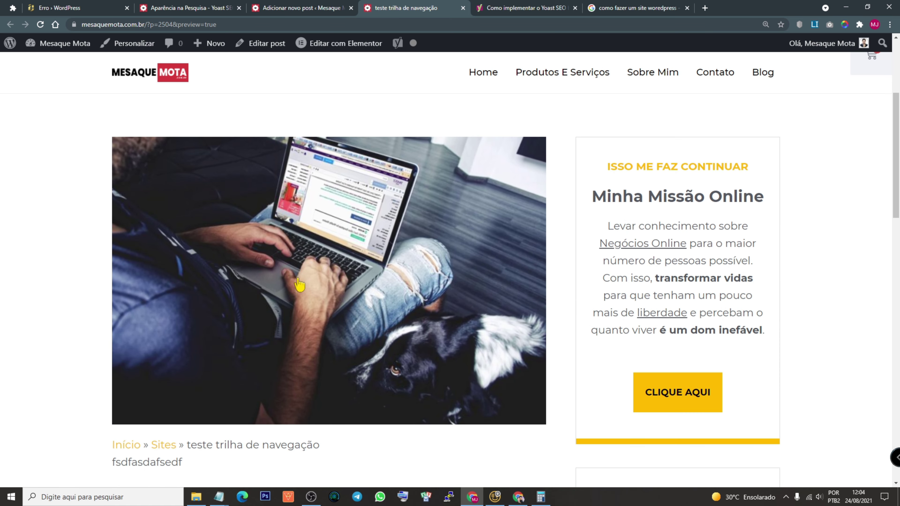
{"action": "left_click_drag", "start_coordinate": [191, 306], "coordinate": [345, 312]}
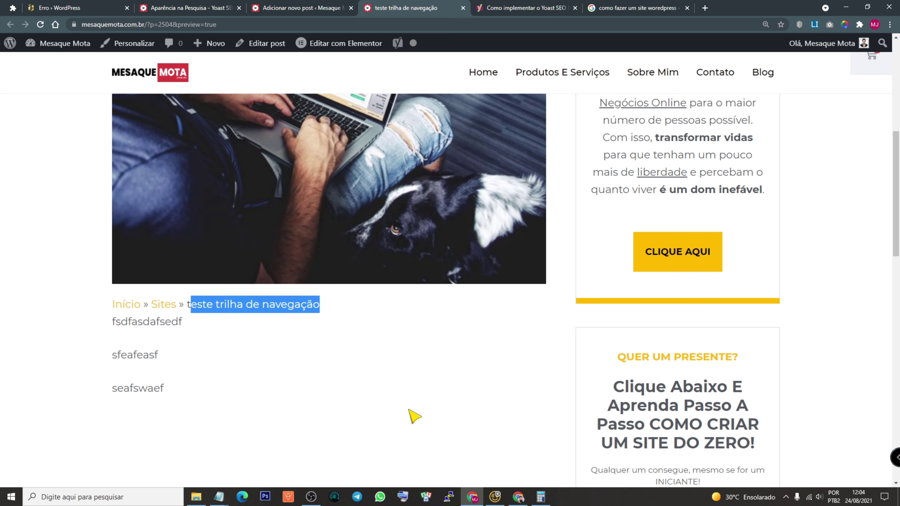
{"action": "scroll", "coordinate": [416, 416], "scroll_direction": "up", "scroll_amount": 10}
{"action": "scroll", "coordinate": [707, 340], "scroll_direction": "down", "scroll_amount": 6}
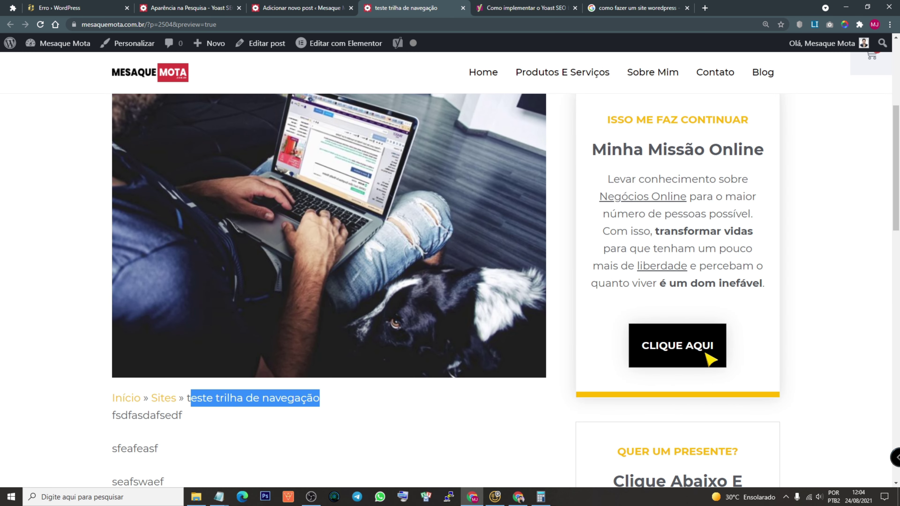
{"action": "scroll", "coordinate": [706, 340], "scroll_direction": "down", "scroll_amount": 5}
{"action": "scroll", "coordinate": [200, 334], "scroll_direction": "up", "scroll_amount": 11}
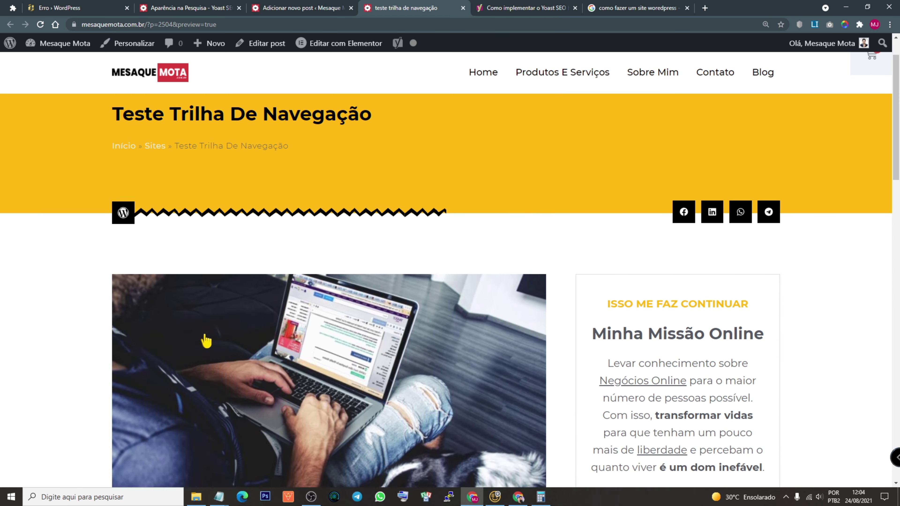
- Close the preview and move the test post to the trash
{"action": "left_click", "coordinate": [463, 8]}
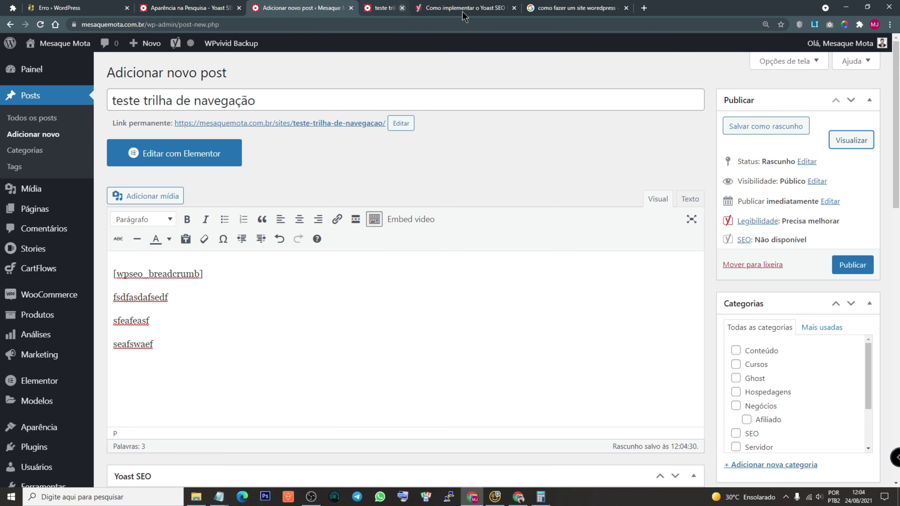
{"action": "left_click", "coordinate": [736, 266]}
{"action": "left_click", "coordinate": [490, 78]}
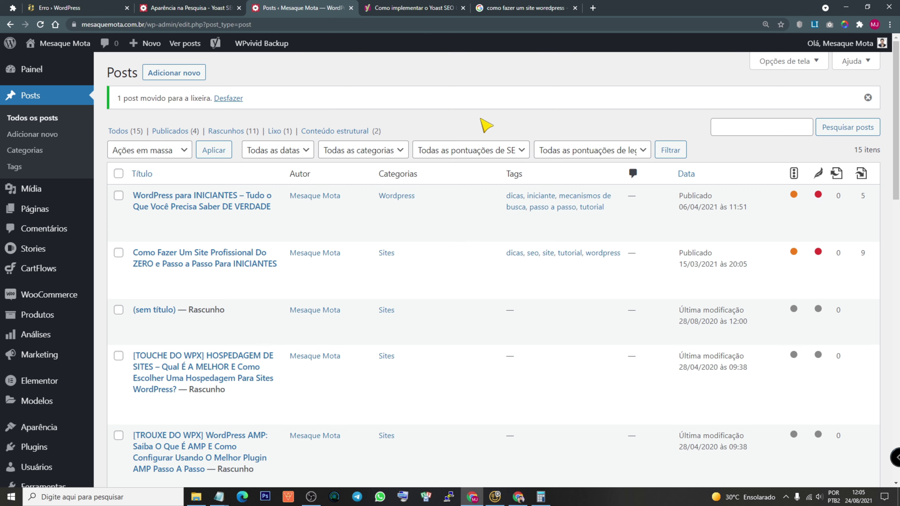
- Close the posts list, article and search tabs, and save the Yoast SEO breadcrumb settings
{"action": "left_click", "coordinate": [351, 8]}
{"action": "left_click", "coordinate": [350, 8]}
{"action": "left_click", "coordinate": [350, 8]}
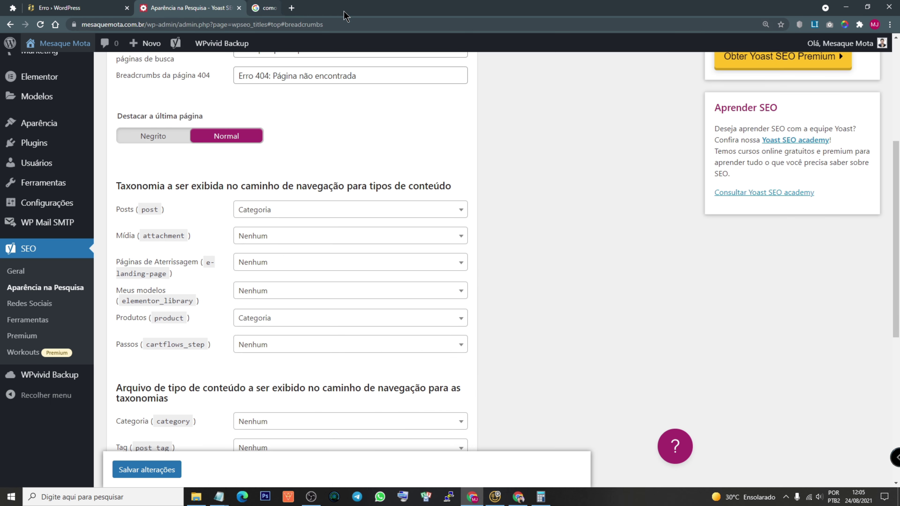
{"action": "scroll", "coordinate": [295, 327], "scroll_direction": "down", "scroll_amount": 10}
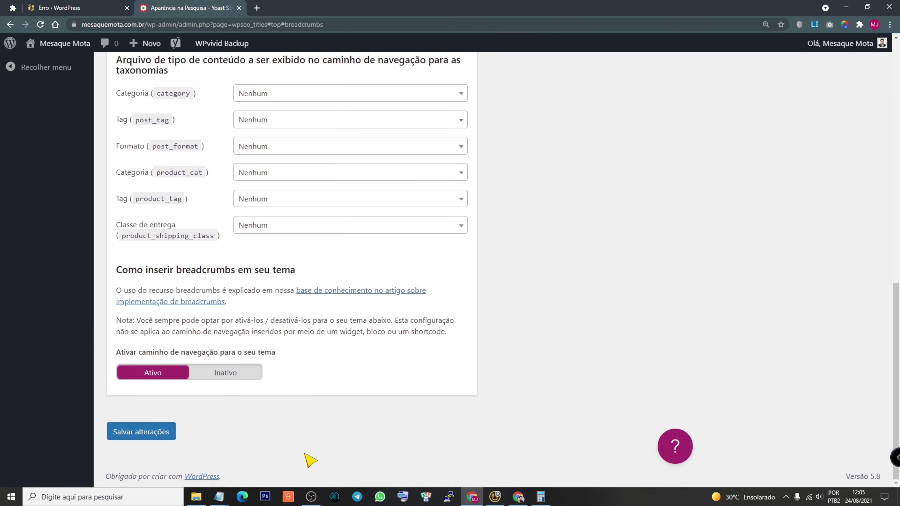
{"action": "left_click", "coordinate": [160, 441]}
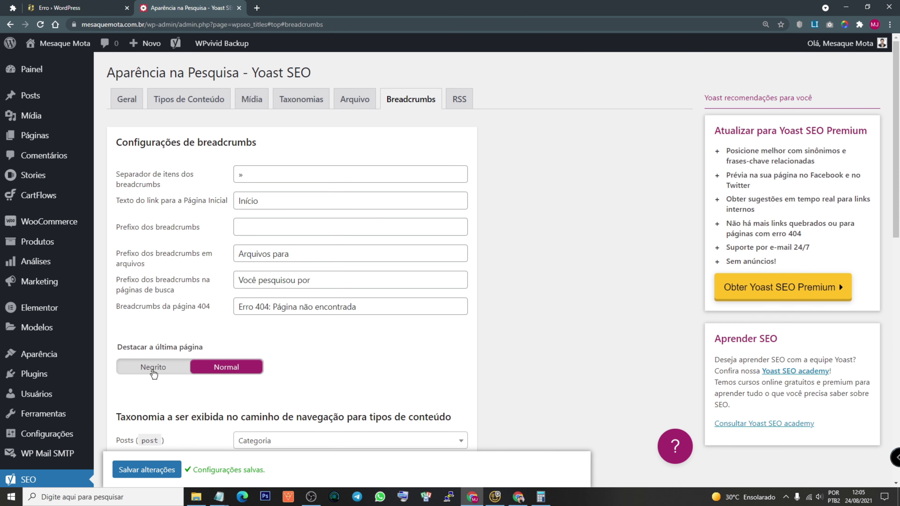
- Review the Yoast SEO RSS feed settings, including the content placed around each feed post and the available variables
{"action": "left_click", "coordinate": [459, 100]}
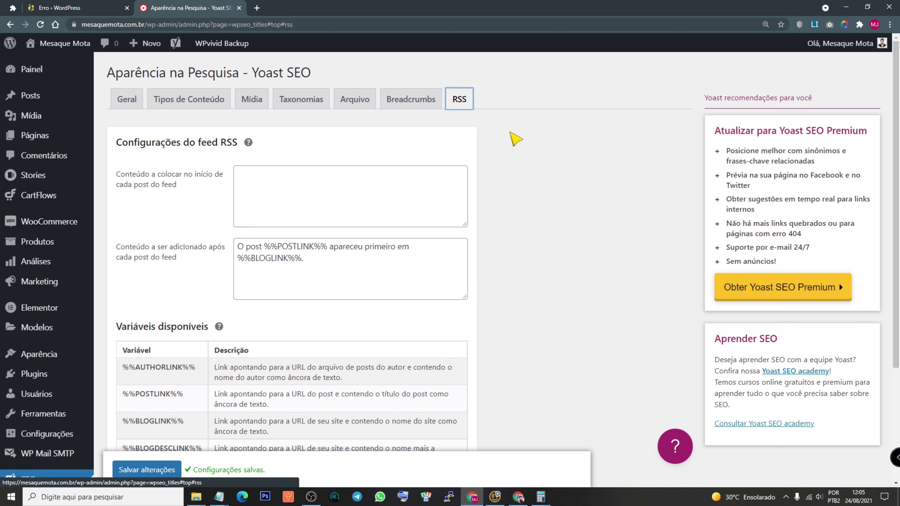
{"action": "scroll", "coordinate": [311, 325], "scroll_direction": "down", "scroll_amount": 5}
{"action": "scroll", "coordinate": [311, 331], "scroll_direction": "up", "scroll_amount": 5}
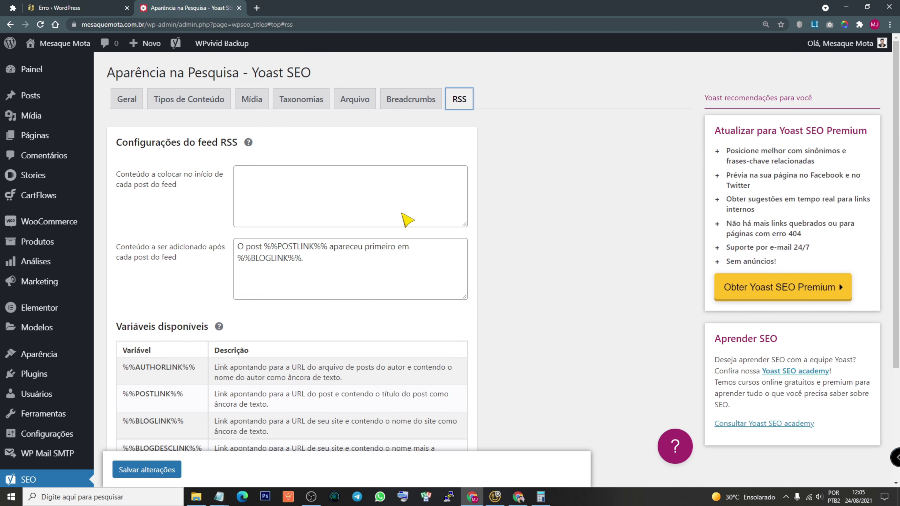
{"action": "scroll", "coordinate": [387, 215], "scroll_direction": "down", "scroll_amount": 1}
{"action": "scroll", "coordinate": [500, 312], "scroll_direction": "down", "scroll_amount": 3}
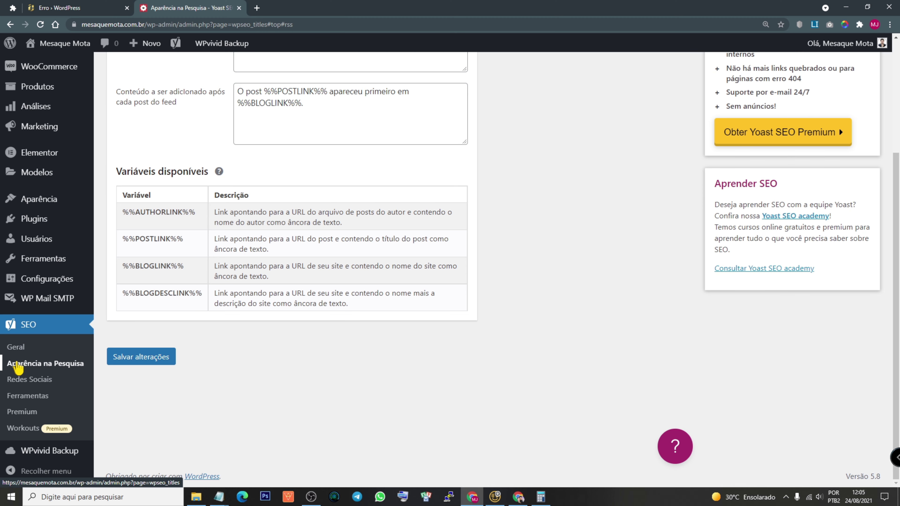
- Open the Yoast SEO social networks settings and read the accounts notice about the site representing a person
{"action": "left_click", "coordinate": [28, 381]}
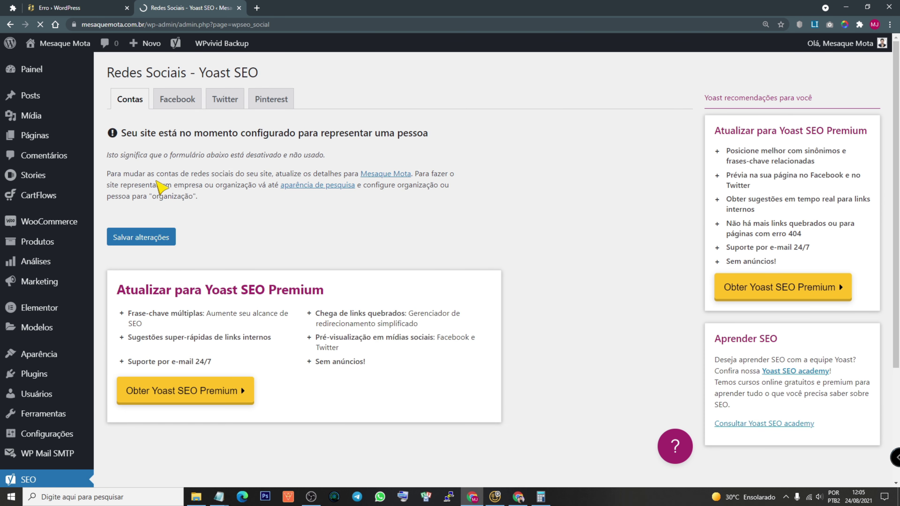
{"action": "left_click_drag", "start_coordinate": [137, 134], "coordinate": [433, 139]}
{"action": "left_click", "coordinate": [438, 245]}
{"action": "left_click_drag", "start_coordinate": [114, 155], "coordinate": [337, 160]}
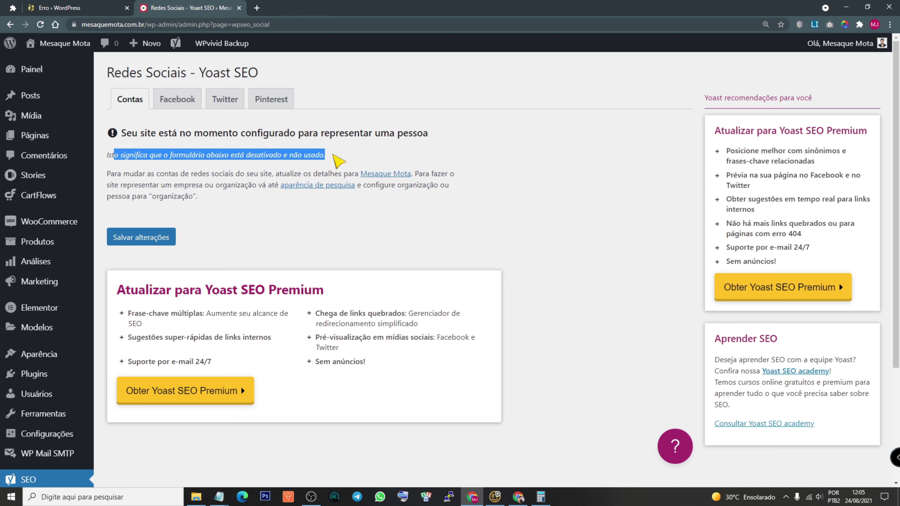
{"action": "left_click", "coordinate": [119, 185]}
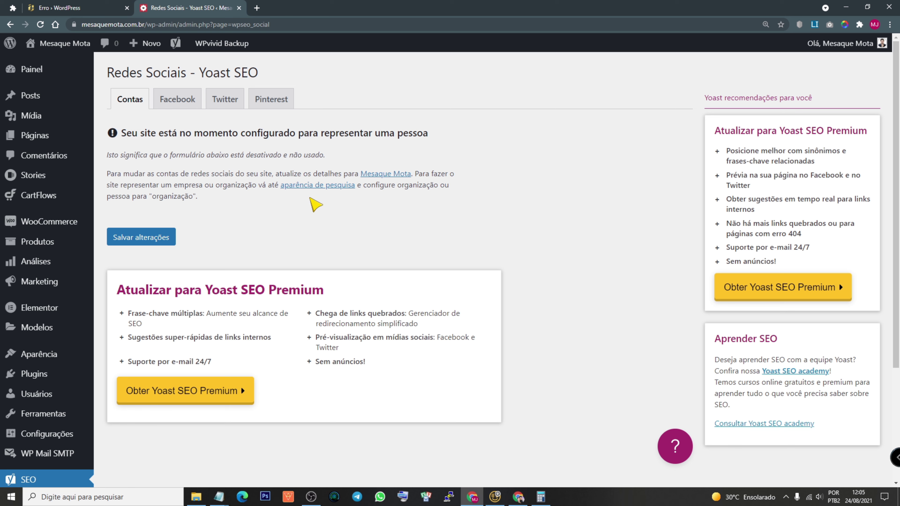
- Review the Facebook settings, covering the Open Graph metadata option and the default image for shared posts
{"action": "left_click", "coordinate": [177, 100]}
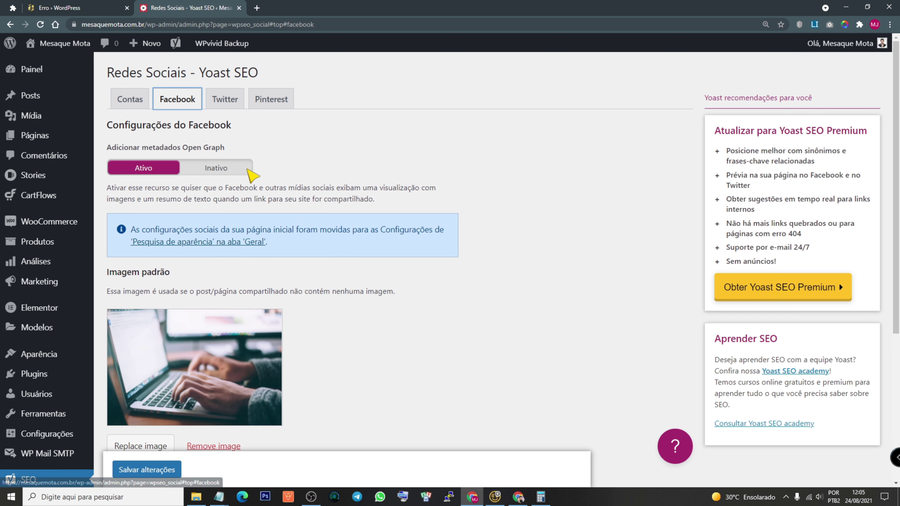
{"action": "left_click_drag", "start_coordinate": [118, 147], "coordinate": [276, 148]}
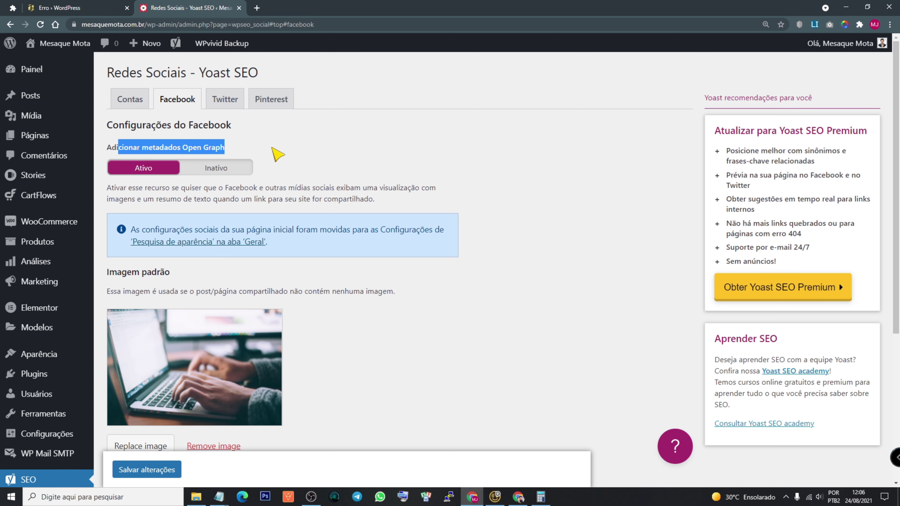
{"action": "scroll", "coordinate": [403, 387], "scroll_direction": "down", "scroll_amount": 3}
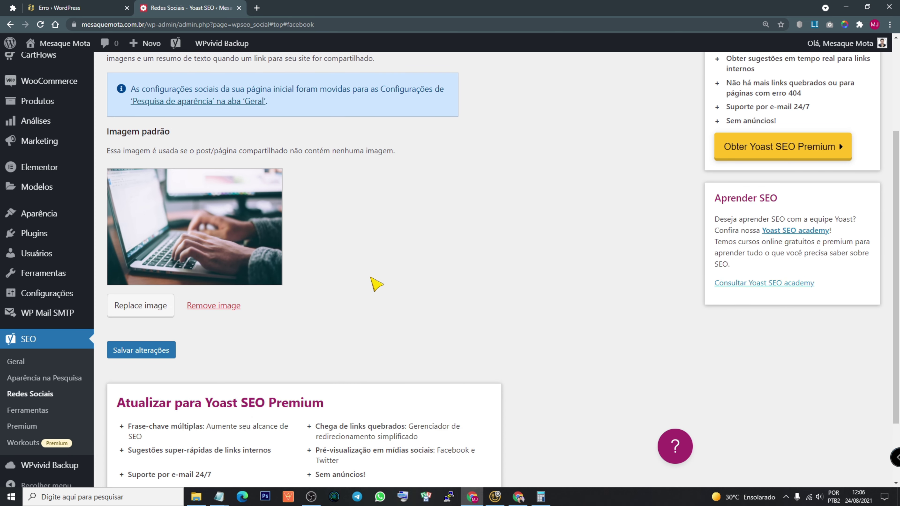
{"action": "scroll", "coordinate": [376, 283], "scroll_direction": "up", "scroll_amount": 2}
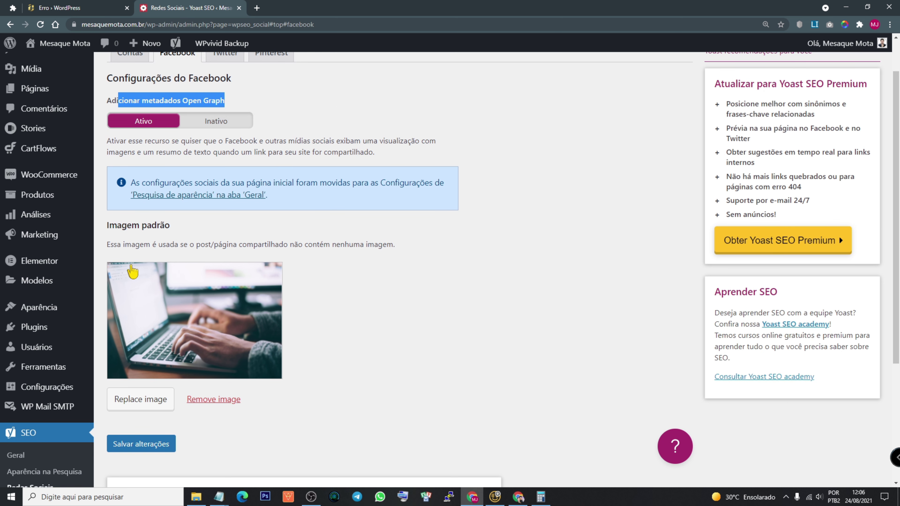
{"action": "scroll", "coordinate": [418, 377], "scroll_direction": "down", "scroll_amount": 2}
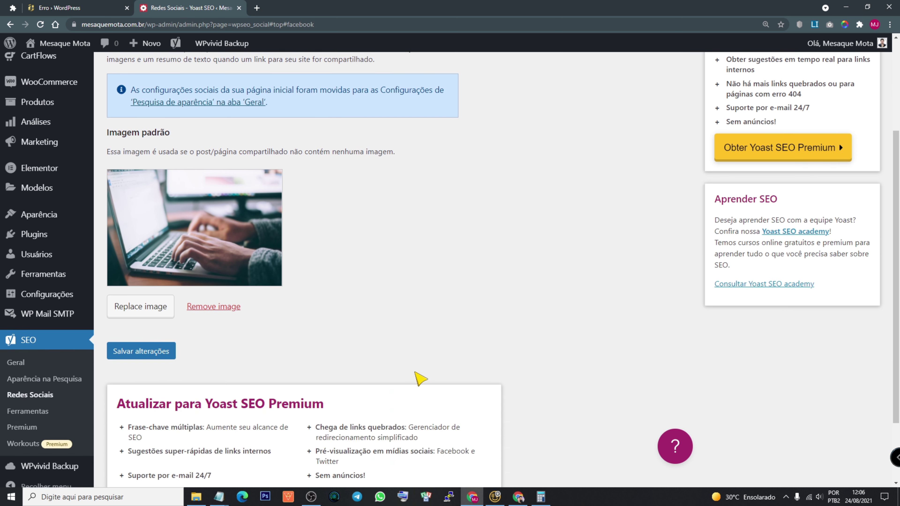
{"action": "scroll", "coordinate": [418, 377], "scroll_direction": "up", "scroll_amount": 3}
{"action": "left_click", "coordinate": [124, 163]}
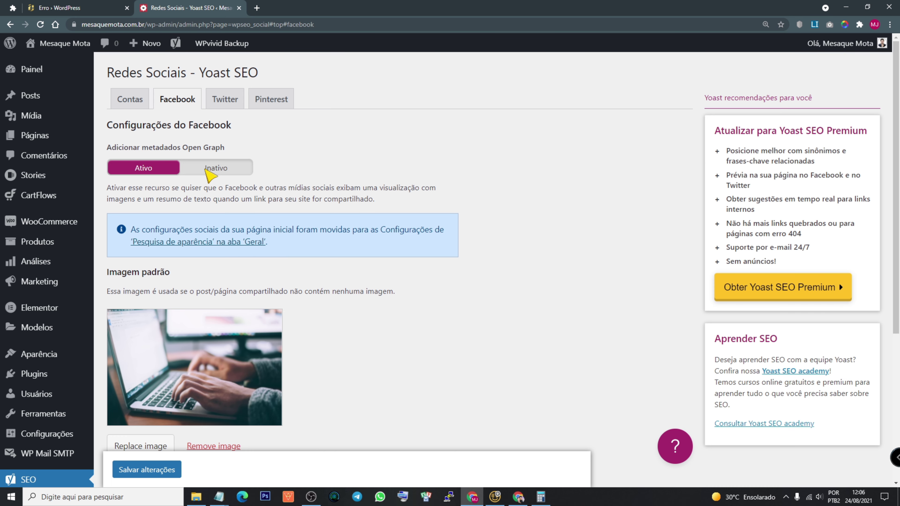
{"action": "scroll", "coordinate": [218, 67], "scroll_direction": "down", "scroll_amount": 4}
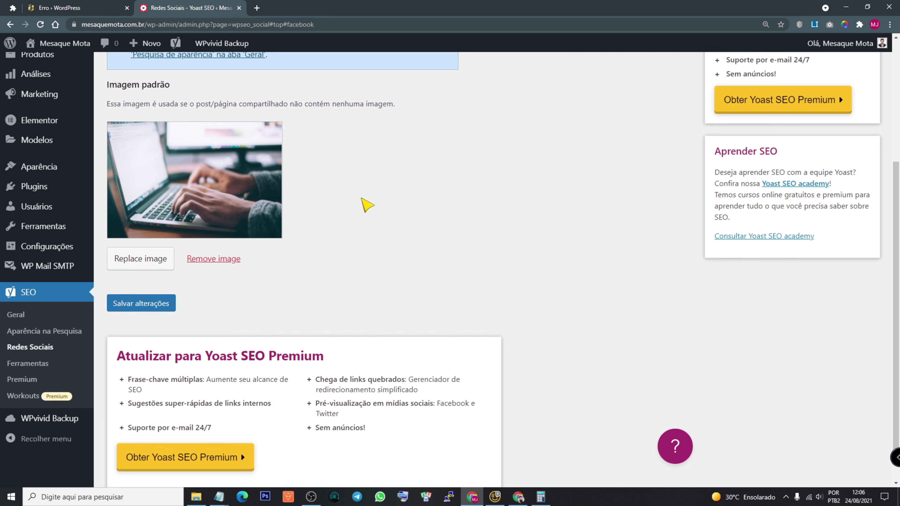
{"action": "scroll", "coordinate": [370, 244], "scroll_direction": "down", "scroll_amount": 1}
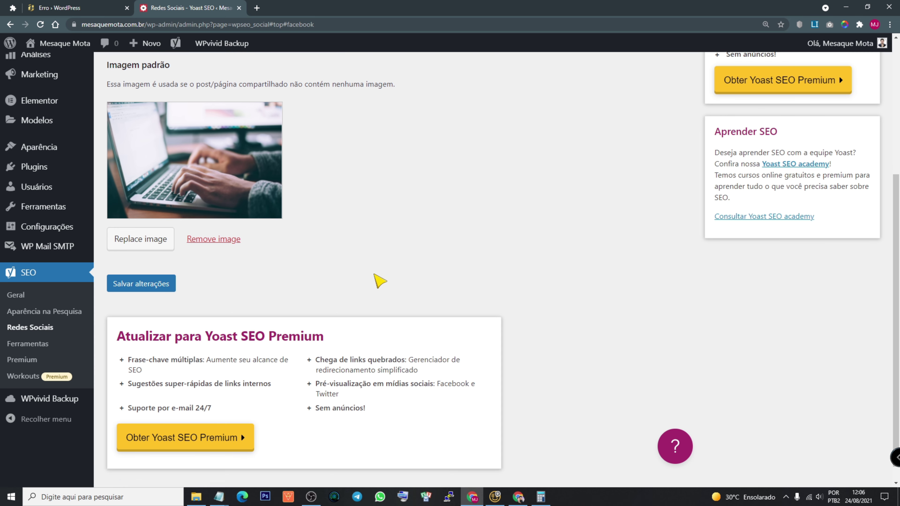
{"action": "scroll", "coordinate": [374, 281], "scroll_direction": "up", "scroll_amount": 5}
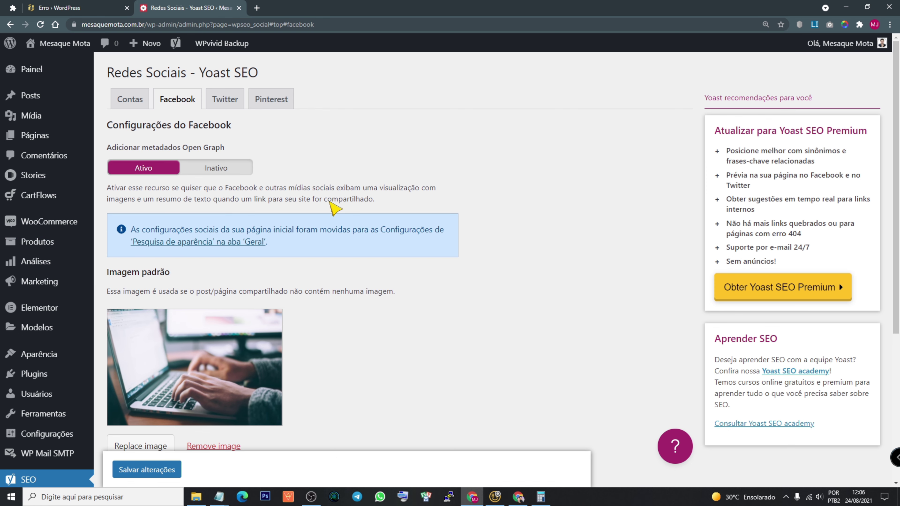
- Open the linked general Search Appearance settings in a new tab, review the homepage and knowledge graph sections, and close the tab
{"action": "left_click_drag", "start_coordinate": [166, 229], "coordinate": [432, 231]}
{"action": "left_click", "coordinate": [370, 308]}
{"action": "right_click", "coordinate": [236, 243]}
{"action": "left_click", "coordinate": [254, 250]}
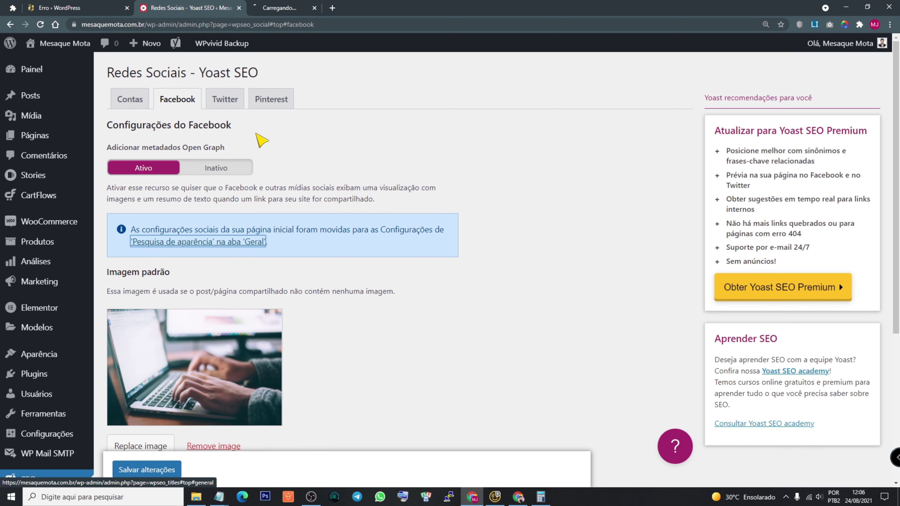
{"action": "left_click", "coordinate": [287, 8]}
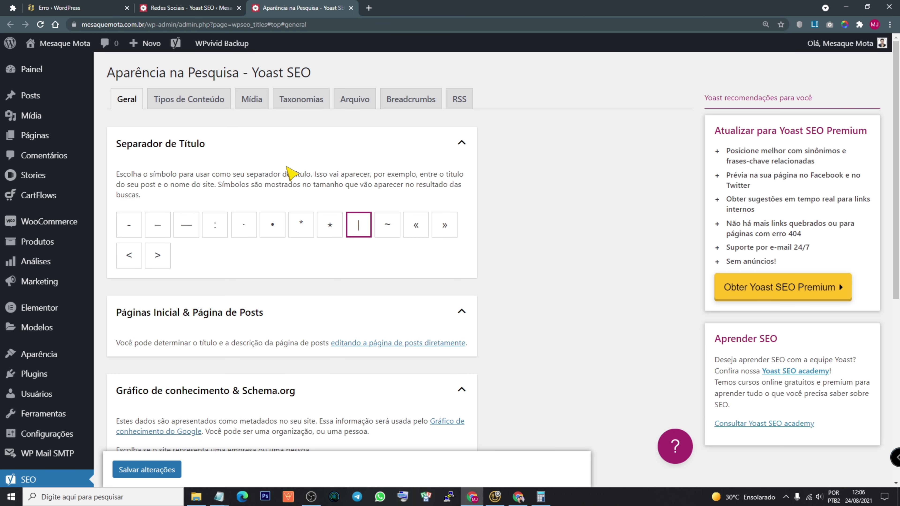
{"action": "left_click", "coordinate": [259, 103]}
{"action": "left_click", "coordinate": [124, 100]}
{"action": "scroll", "coordinate": [312, 287], "scroll_direction": "down", "scroll_amount": 5}
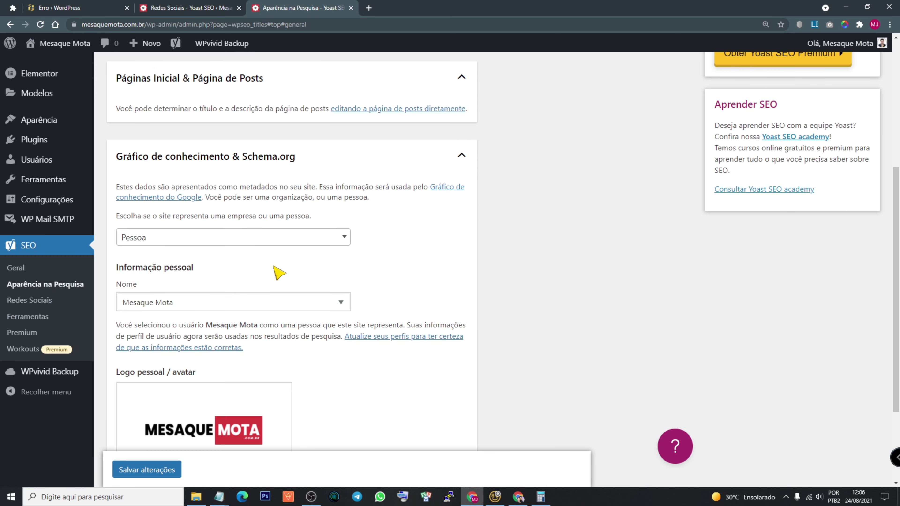
{"action": "scroll", "coordinate": [192, 392], "scroll_direction": "down", "scroll_amount": 3}
{"action": "scroll", "coordinate": [199, 424], "scroll_direction": "up", "scroll_amount": 4}
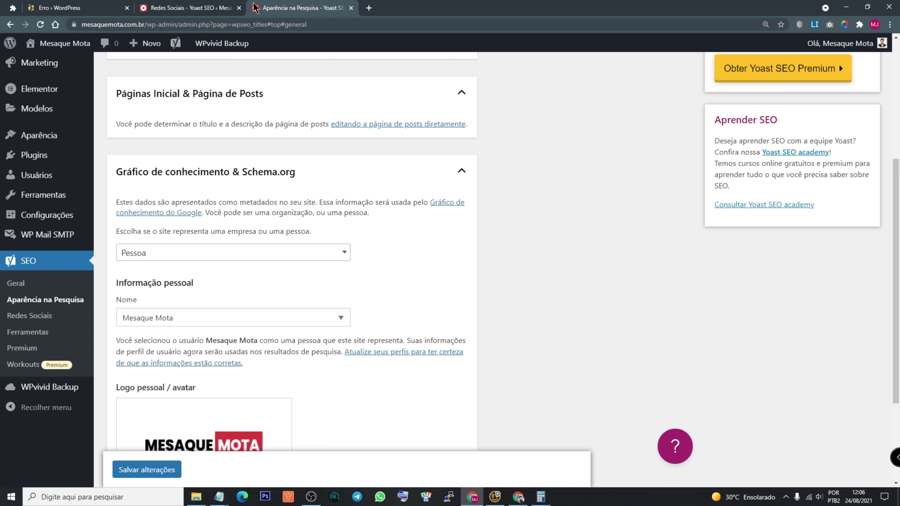
{"action": "left_click", "coordinate": [350, 8]}
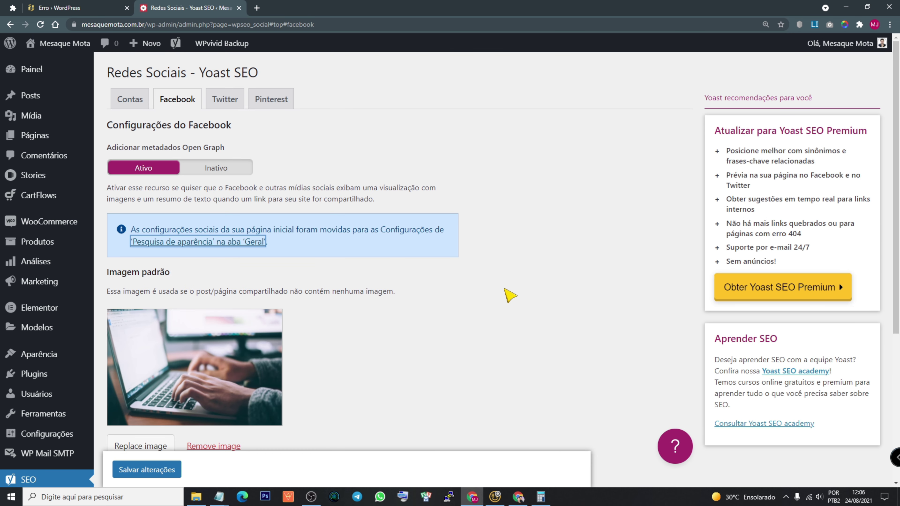
- Review the Twitter settings, covering the Twitter card metadata option and the choices for the default card type
{"action": "left_click", "coordinate": [225, 99]}
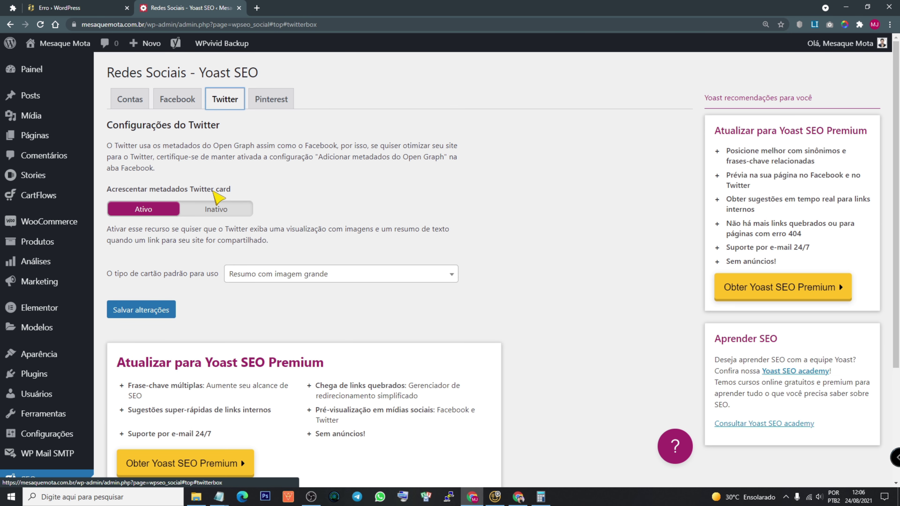
{"action": "left_click_drag", "start_coordinate": [191, 189], "coordinate": [231, 189]}
{"action": "scroll", "coordinate": [367, 221], "scroll_direction": "down", "scroll_amount": 3}
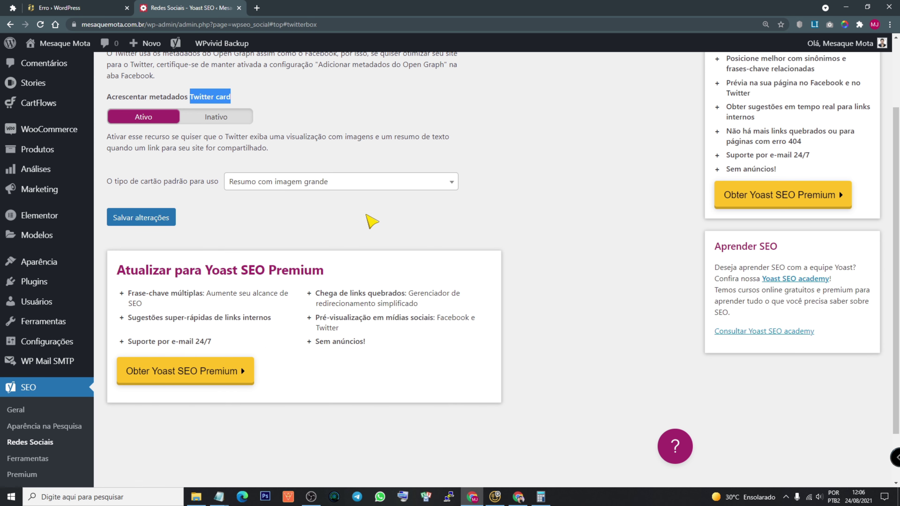
{"action": "left_click", "coordinate": [294, 181]}
{"action": "left_click", "coordinate": [270, 235]}
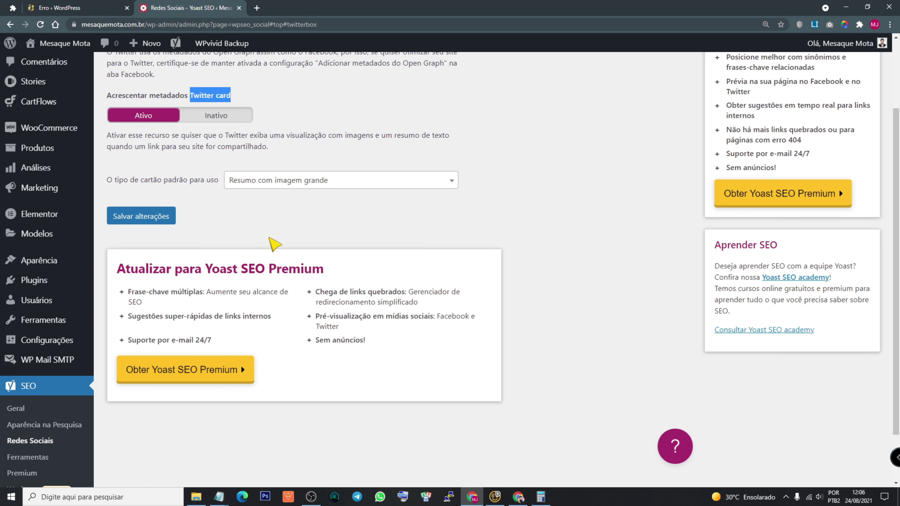
{"action": "scroll", "coordinate": [237, 237], "scroll_direction": "up", "scroll_amount": 3}
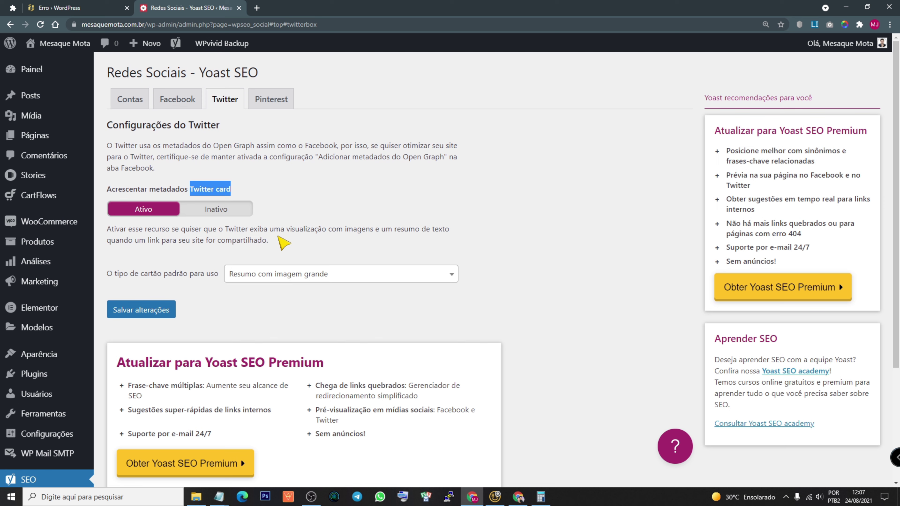
- Review the Pinterest confirmation setting and open the linked Pinterest site verification page in a new tab
{"action": "left_click", "coordinate": [271, 99]}
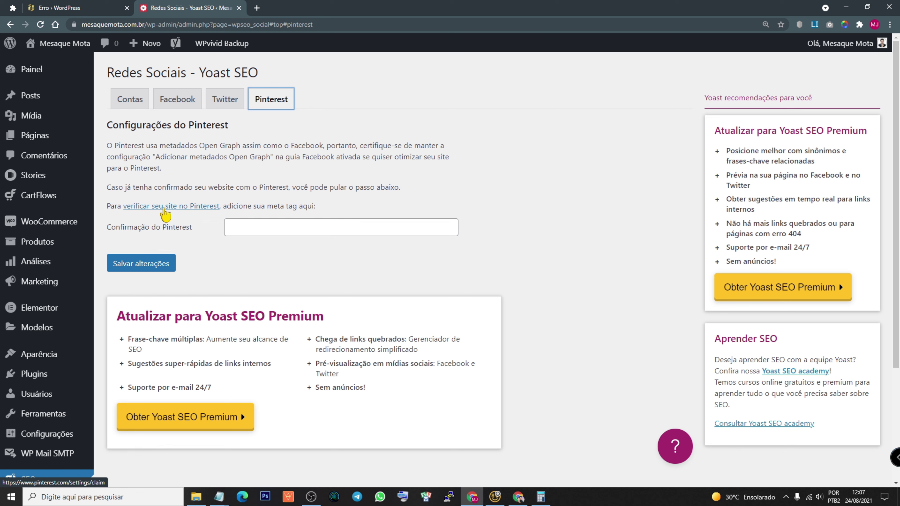
{"action": "left_click_drag", "start_coordinate": [111, 227], "coordinate": [176, 230]}
{"action": "left_click", "coordinate": [191, 228]}
{"action": "right_click", "coordinate": [173, 208]}
{"action": "left_click", "coordinate": [191, 213]}
{"action": "left_click", "coordinate": [280, 8]}
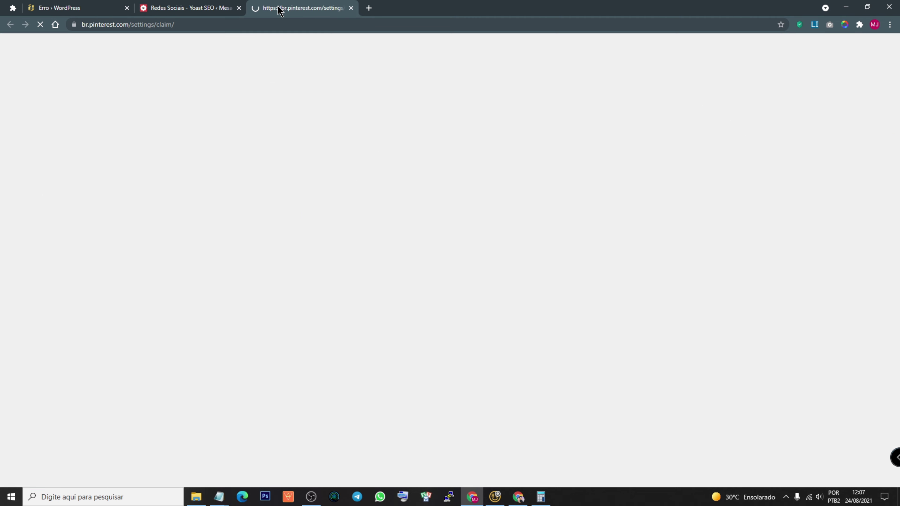
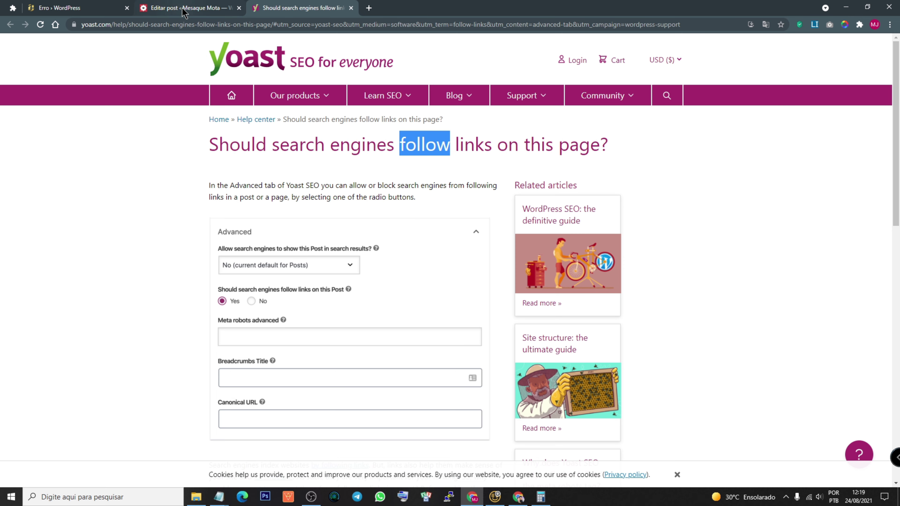
- Return to the post editor and examine the advanced Yoast SEO options, including the link-following setting and the advanced meta robots choices
{"action": "left_click", "coordinate": [178, 8]}
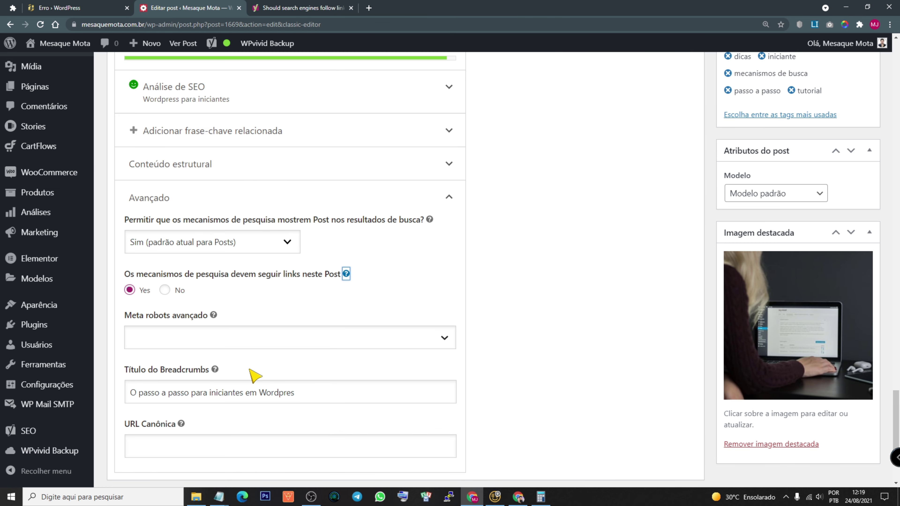
{"action": "left_click", "coordinate": [552, 294]}
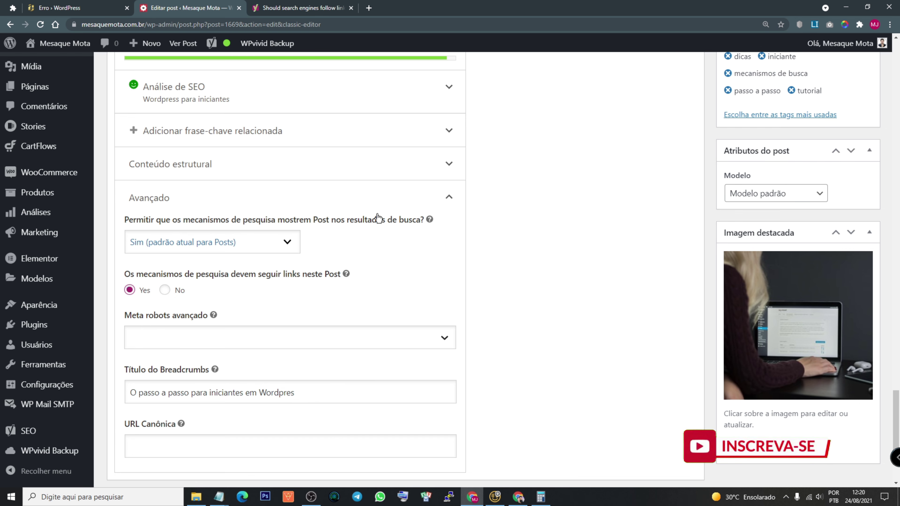
{"action": "left_click_drag", "start_coordinate": [281, 275], "coordinate": [289, 275]}
{"action": "scroll", "coordinate": [177, 233], "scroll_direction": "down", "scroll_amount": 3}
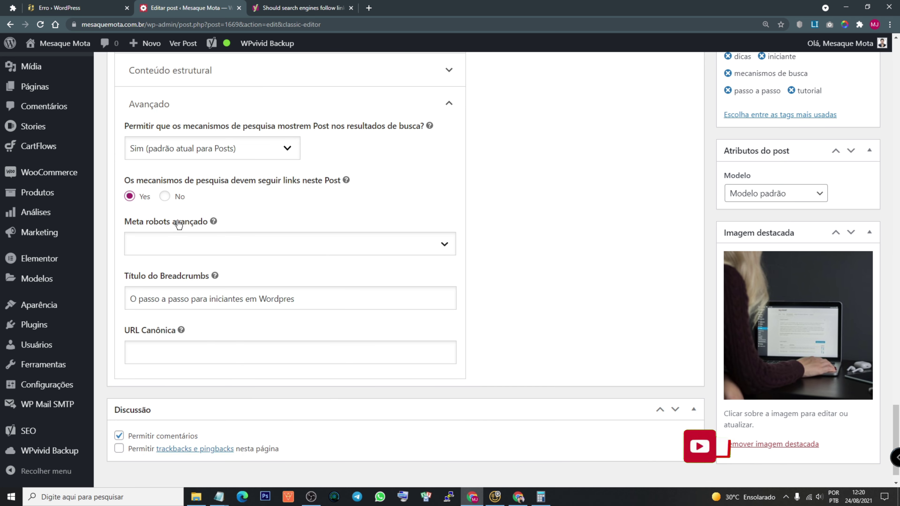
{"action": "left_click", "coordinate": [444, 245]}
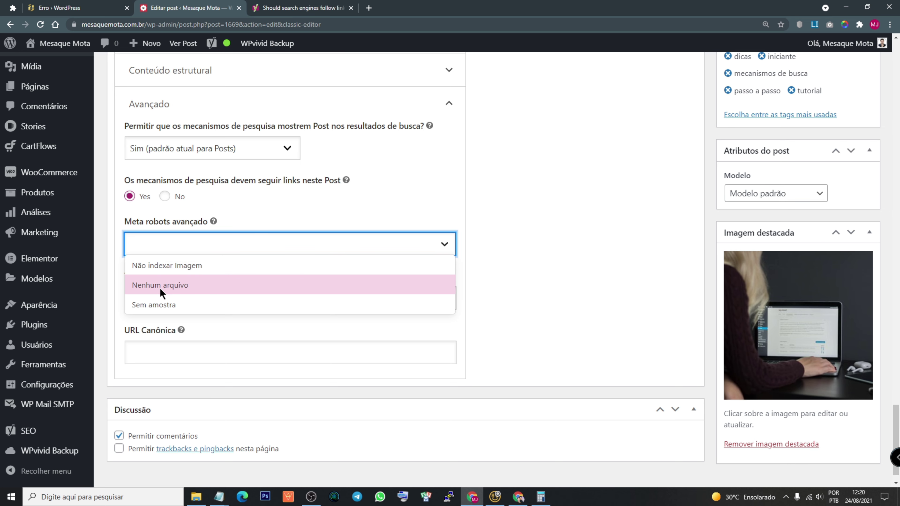
{"action": "left_click", "coordinate": [503, 285]}
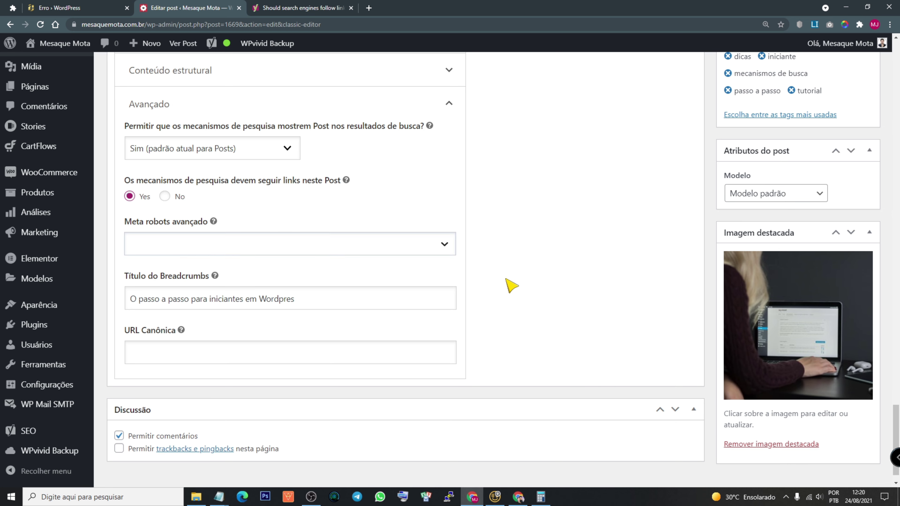
- Open the help article on the advanced meta robots setting, translate it into Portuguese and read what the settings do
{"action": "left_click", "coordinate": [214, 222]}
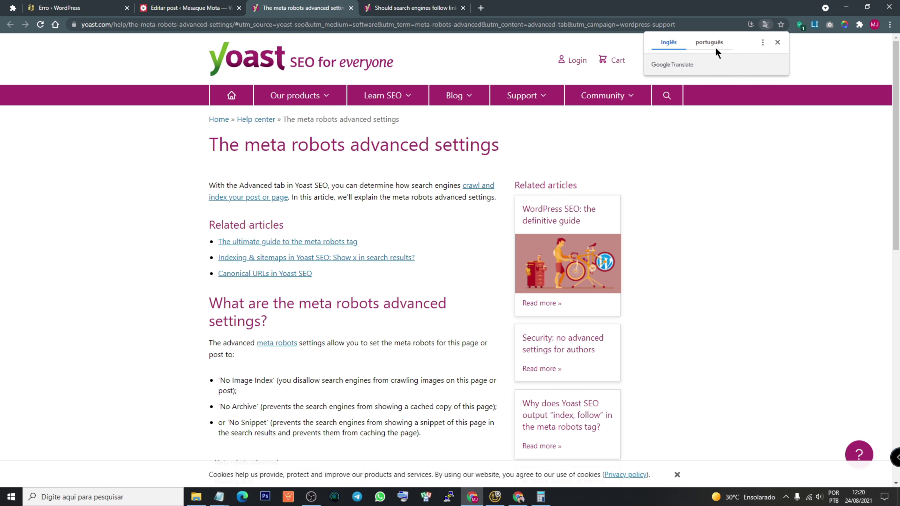
{"action": "left_click", "coordinate": [709, 43]}
{"action": "left_click", "coordinate": [766, 26]}
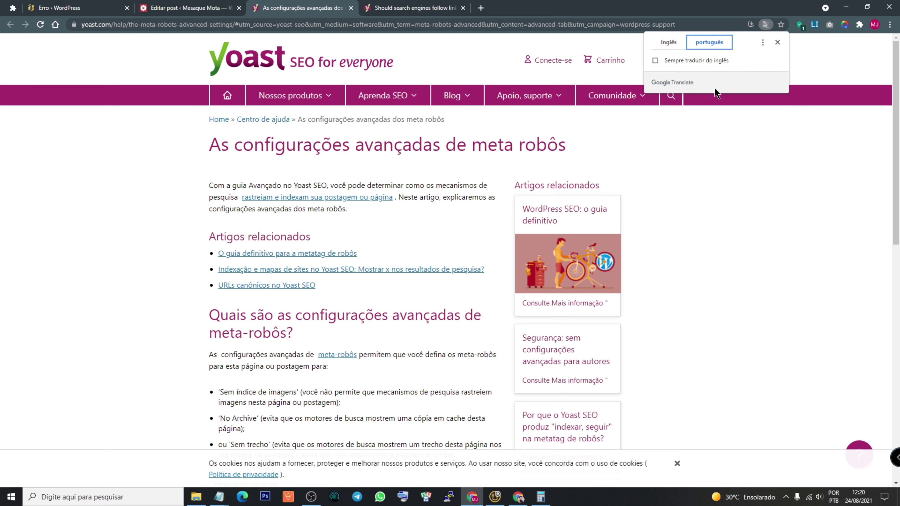
{"action": "left_click_drag", "start_coordinate": [252, 316], "coordinate": [436, 343]}
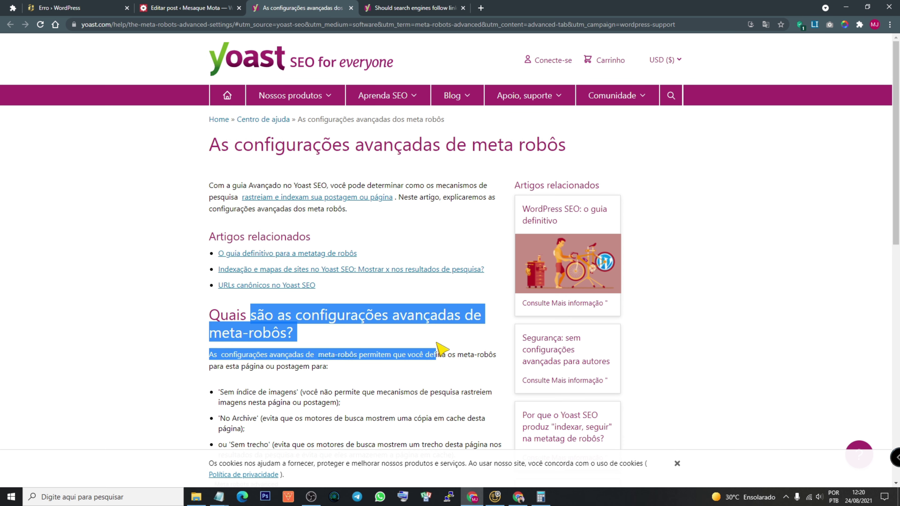
- Read the help article's explanations of the No Image Index, No Archive and No Snippet options and of the default behaviour
{"action": "scroll", "coordinate": [421, 399], "scroll_direction": "down", "scroll_amount": 6}
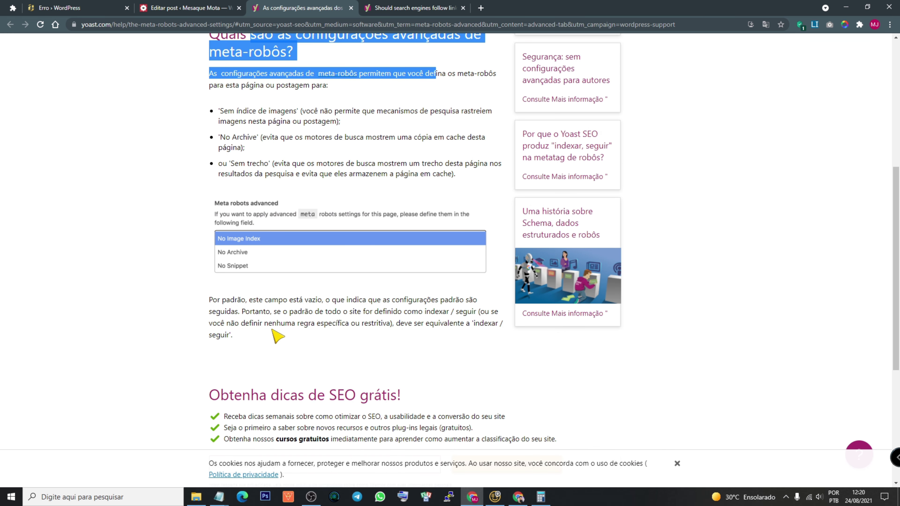
{"action": "scroll", "coordinate": [275, 302], "scroll_direction": "down", "scroll_amount": 3}
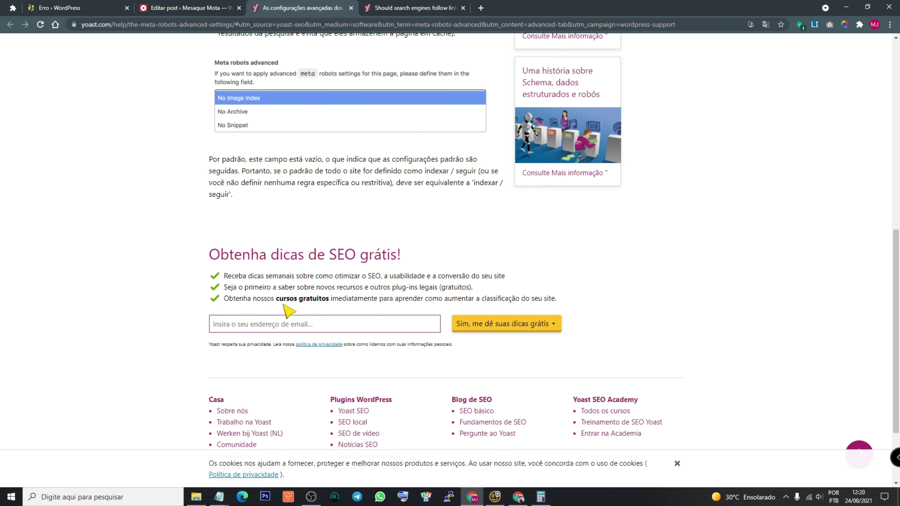
{"action": "scroll", "coordinate": [311, 312], "scroll_direction": "up", "scroll_amount": 5}
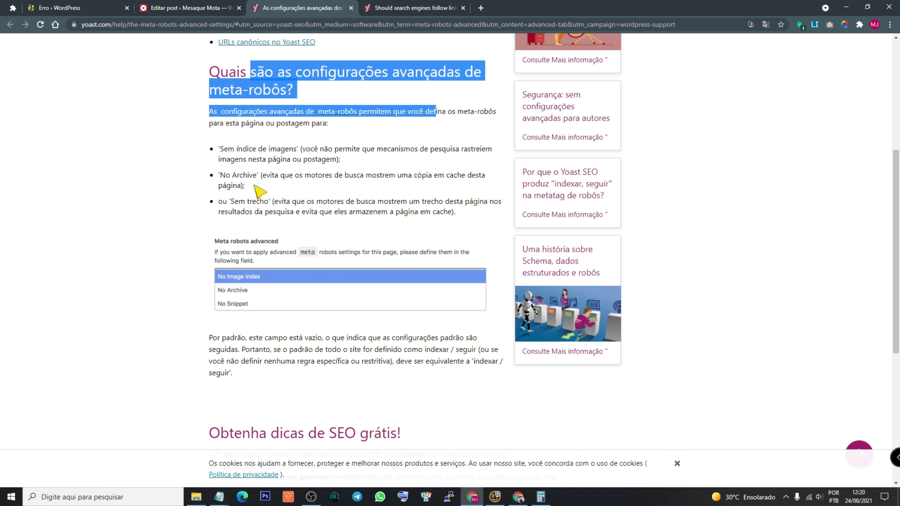
{"action": "left_click_drag", "start_coordinate": [225, 175], "coordinate": [256, 175]}
{"action": "left_click_drag", "start_coordinate": [223, 149], "coordinate": [298, 149]}
{"action": "left_click_drag", "start_coordinate": [227, 201], "coordinate": [297, 202]}
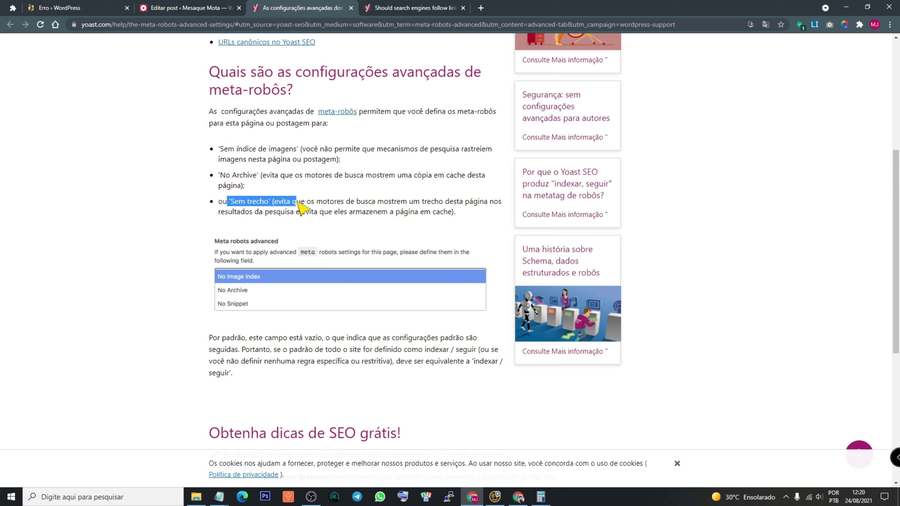
{"action": "left_click", "coordinate": [368, 220]}
- Return to the post editor and examine the breadcrumb title field in the advanced Yoast SEO options
{"action": "left_click", "coordinate": [213, 9]}
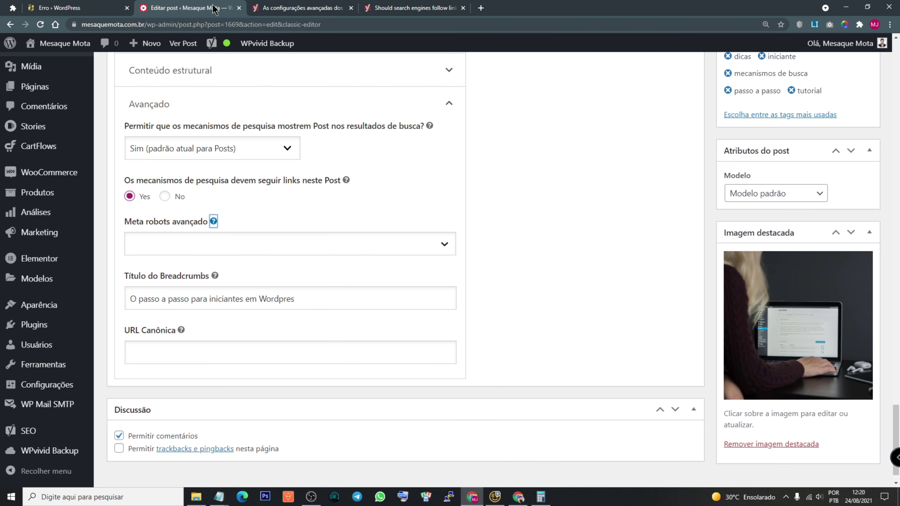
{"action": "left_click", "coordinate": [172, 223]}
{"action": "left_click", "coordinate": [224, 304]}
{"action": "left_click_drag", "start_coordinate": [301, 304], "coordinate": [246, 302]}
{"action": "left_click", "coordinate": [333, 307]}
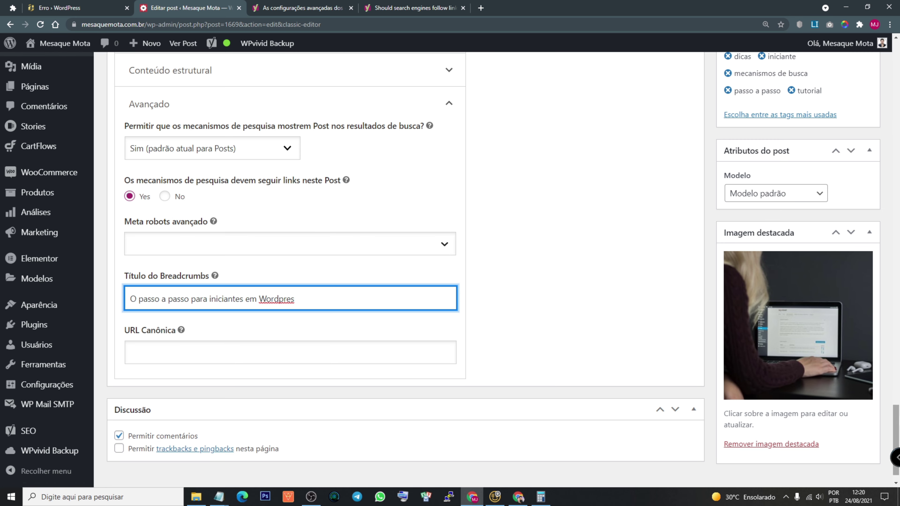
- Preview the post's changes in a new tab and close the two Yoast help article tabs
{"action": "left_click_drag", "start_coordinate": [893, 411], "coordinate": [887, 120]}
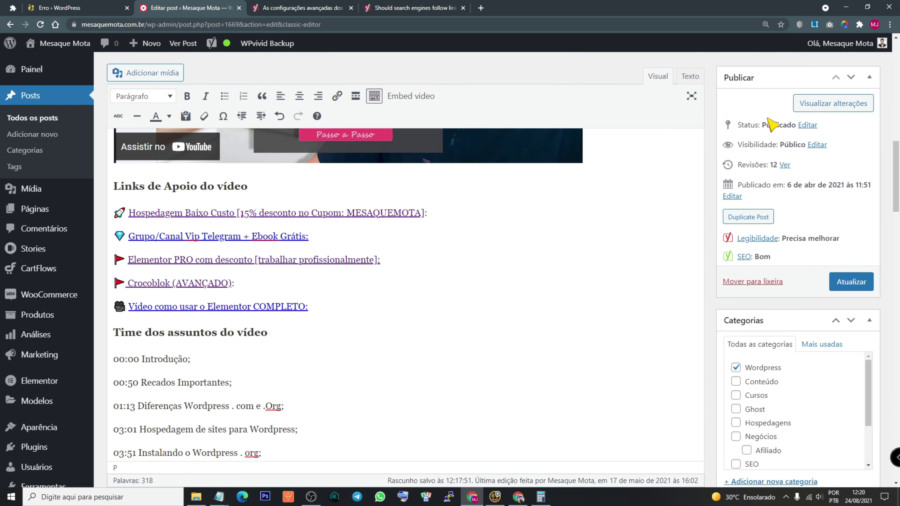
{"action": "left_click", "coordinate": [819, 104]}
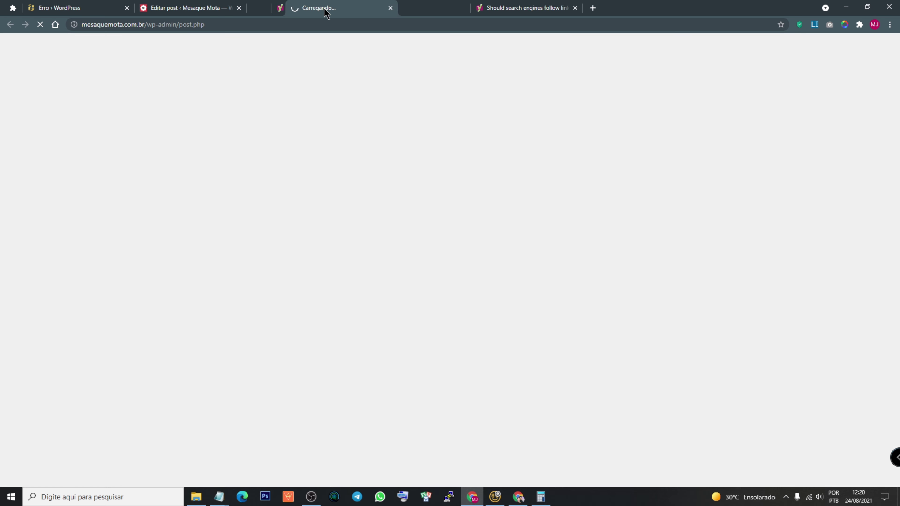
{"action": "left_click", "coordinate": [463, 8]}
{"action": "left_click", "coordinate": [462, 8]}
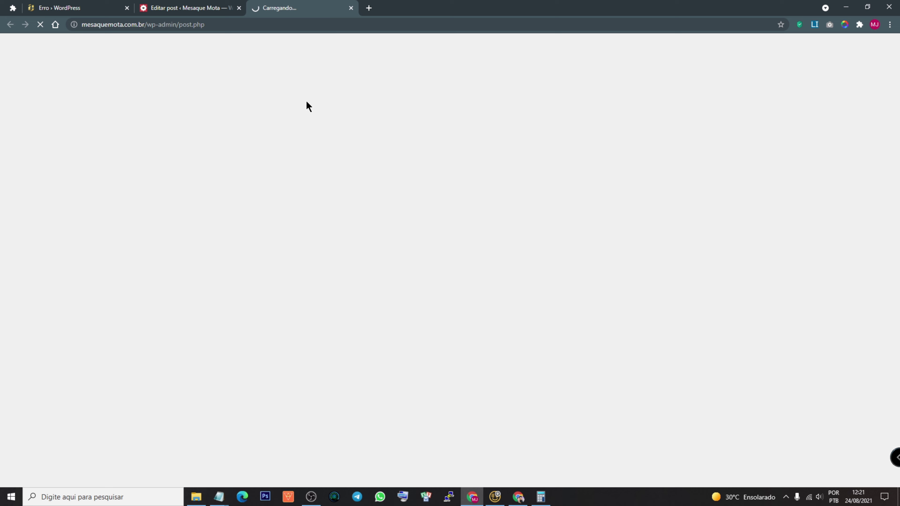
- Compare the breadcrumb title set in the post editor with the breadcrumb trail on the post preview
{"action": "left_click", "coordinate": [193, 10]}
{"action": "left_click_drag", "start_coordinate": [896, 178], "coordinate": [896, 418]}
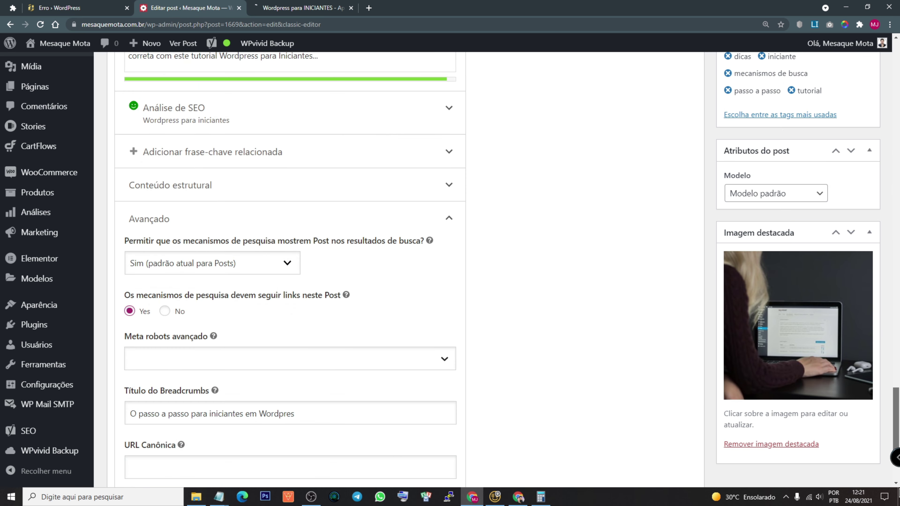
{"action": "scroll", "coordinate": [257, 261], "scroll_direction": "up", "scroll_amount": 2}
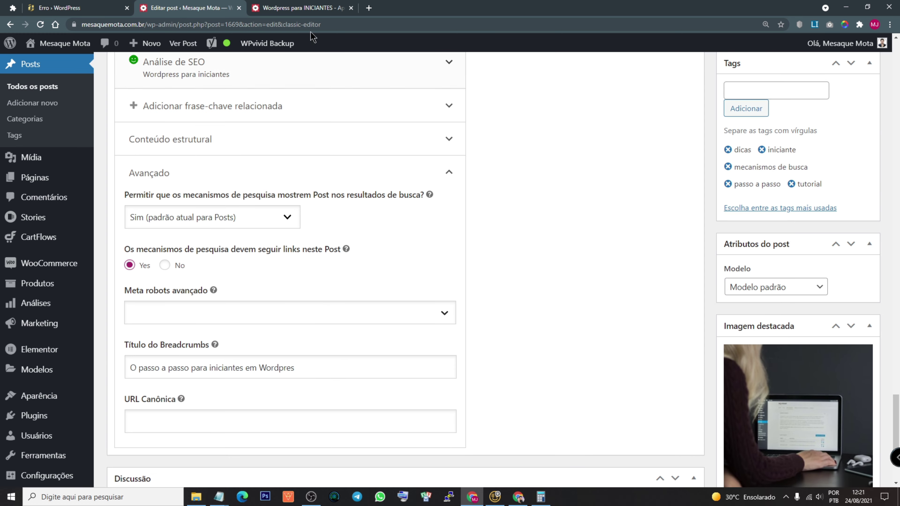
{"action": "left_click", "coordinate": [296, 11]}
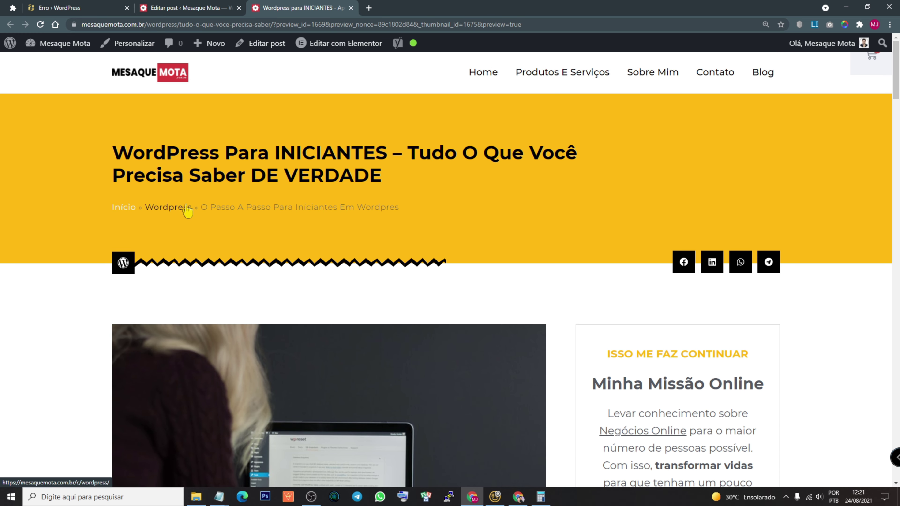
{"action": "left_click_drag", "start_coordinate": [201, 209], "coordinate": [399, 210]}
- Check the post title in the editor against the heading and the breadcrumb text on the post preview
{"action": "left_click", "coordinate": [212, 8]}
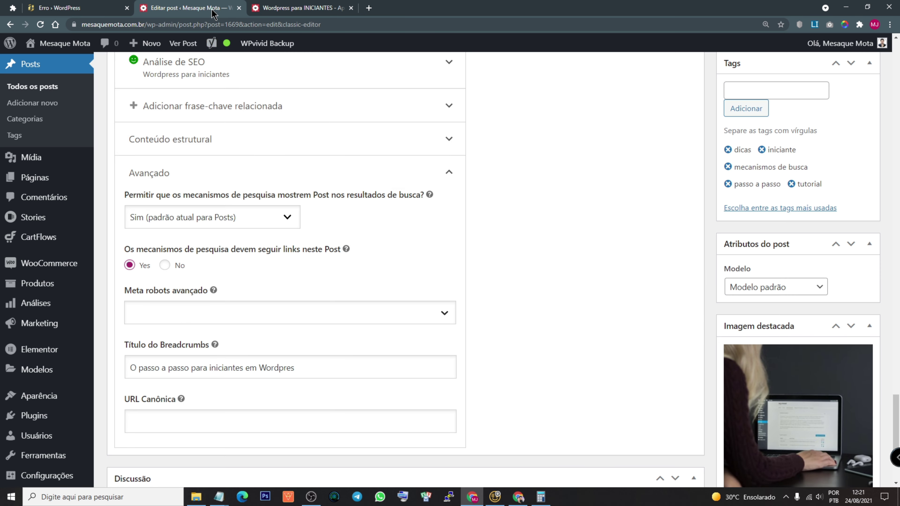
{"action": "scroll", "coordinate": [358, 76], "scroll_direction": "up", "scroll_amount": 20}
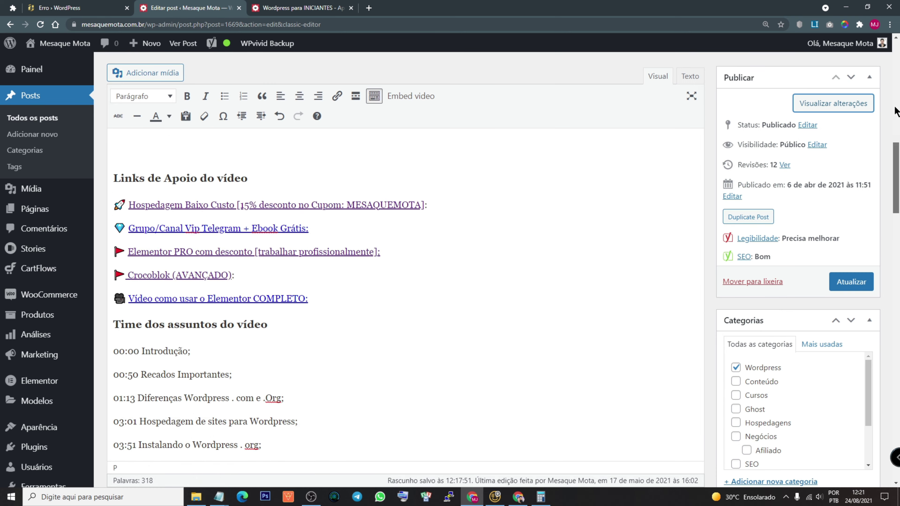
{"action": "left_click_drag", "start_coordinate": [567, 64], "coordinate": [103, 69]}
{"action": "left_click", "coordinate": [330, 8]}
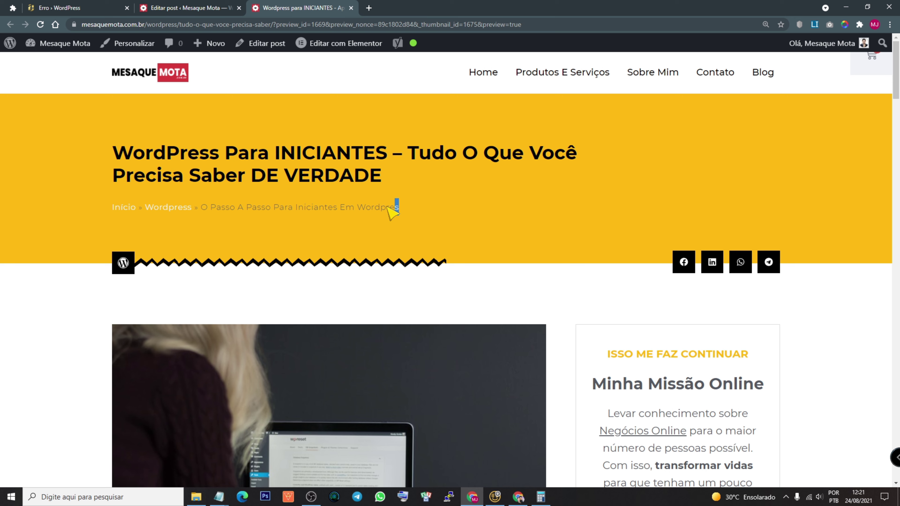
{"action": "left_click_drag", "start_coordinate": [401, 215], "coordinate": [230, 187]}
{"action": "left_click", "coordinate": [266, 162]}
{"action": "left_click_drag", "start_coordinate": [125, 153], "coordinate": [340, 211]}
{"action": "left_click", "coordinate": [329, 214]}
{"action": "left_click_drag", "start_coordinate": [202, 213], "coordinate": [345, 212]}
{"action": "left_click_drag", "start_coordinate": [419, 232], "coordinate": [453, 235]}
- Correct the post's breadcrumb title to "O passo a passo para iniciantes em Wordpress" and close the post preview
{"action": "left_click", "coordinate": [198, 8]}
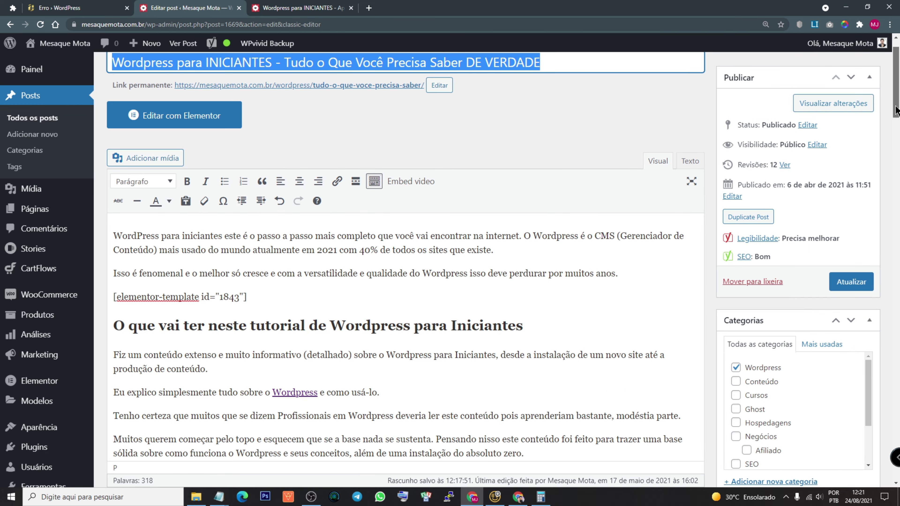
{"action": "scroll", "coordinate": [885, 111], "scroll_direction": "down", "scroll_amount": 20}
{"action": "scroll", "coordinate": [325, 378], "scroll_direction": "down", "scroll_amount": 5}
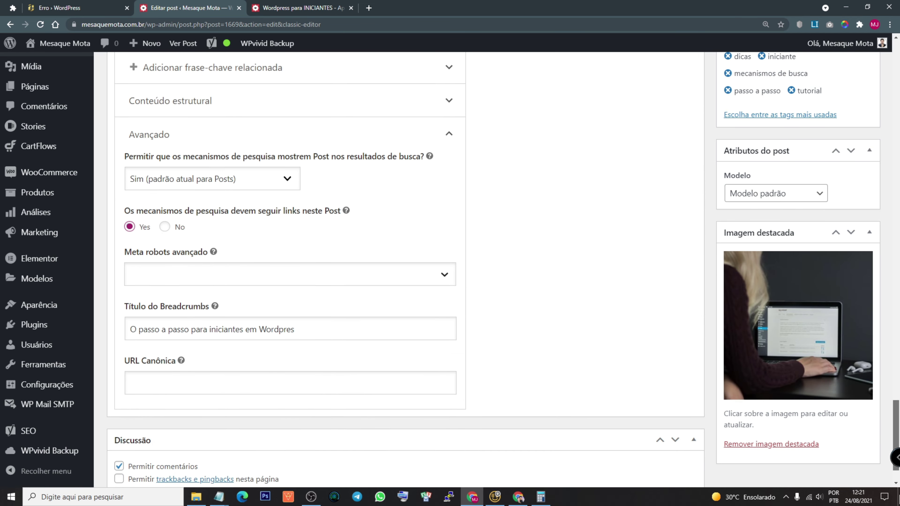
{"action": "left_click", "coordinate": [159, 274]}
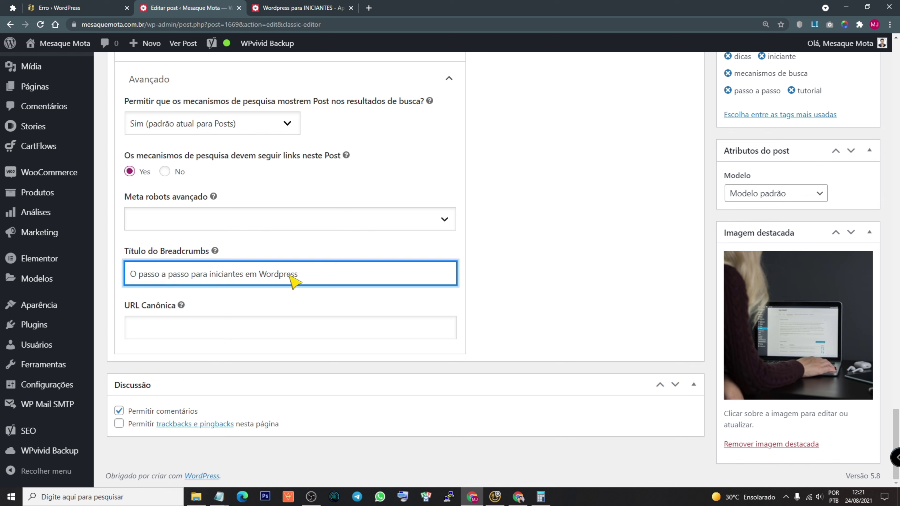
{"action": "left_click_drag", "start_coordinate": [260, 274], "coordinate": [316, 281]}
{"action": "left_click_drag", "start_coordinate": [195, 281], "coordinate": [248, 280]}
{"action": "left_click", "coordinate": [213, 279]}
{"action": "left_click", "coordinate": [289, 281]}
{"action": "left_click_drag", "start_coordinate": [306, 280], "coordinate": [197, 276]}
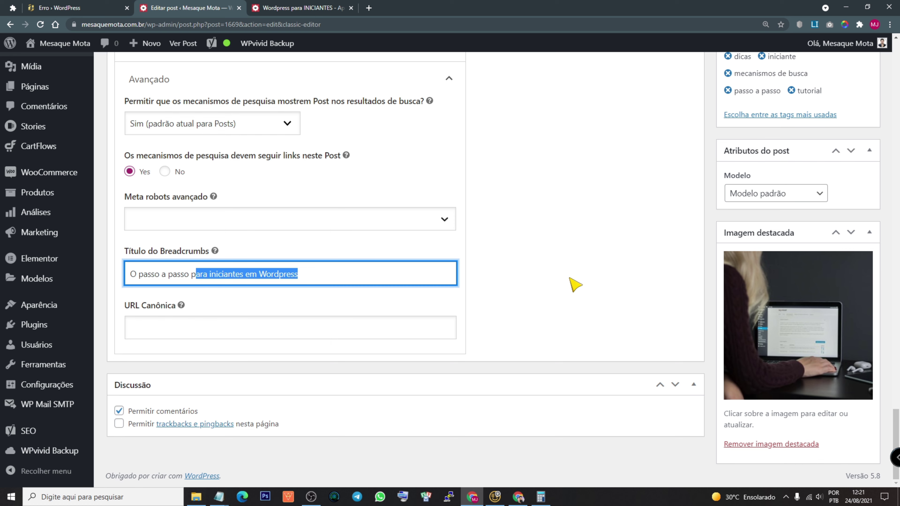
{"action": "left_click", "coordinate": [574, 285]}
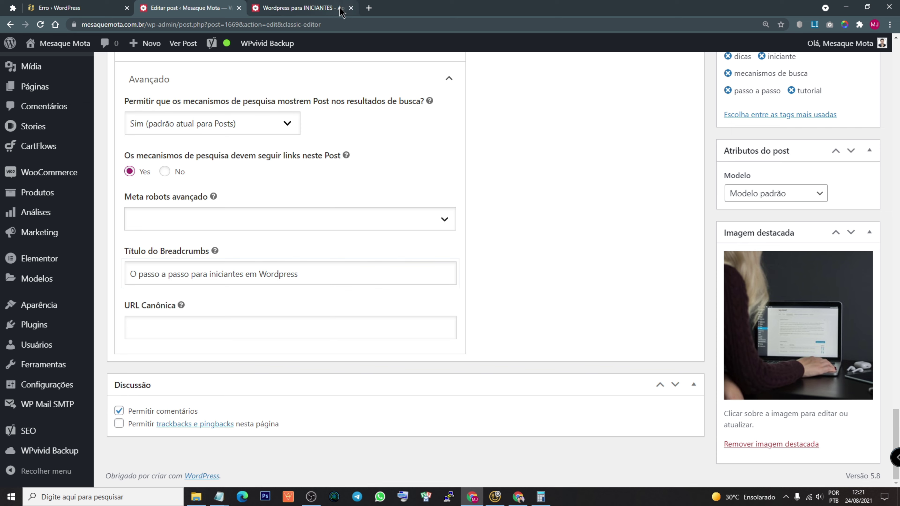
{"action": "left_click", "coordinate": [351, 8]}
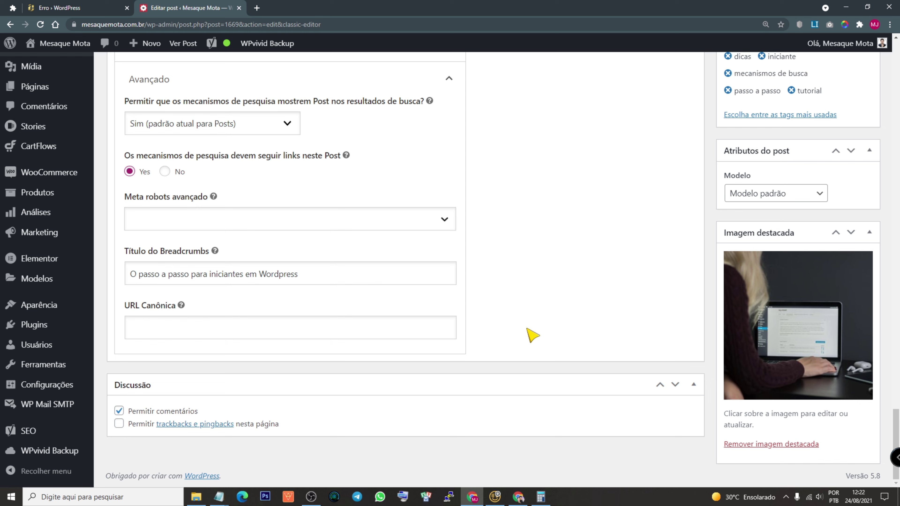
- Open the list of all WooCommerce products in a new tab and switch to it
{"action": "mouse_move", "coordinate": [72, 181]}
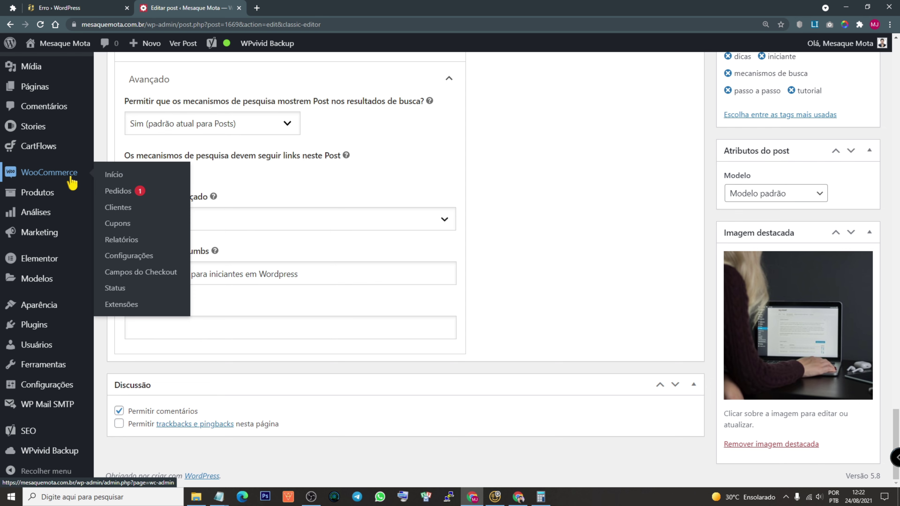
{"action": "scroll", "coordinate": [40, 193], "scroll_direction": "up", "scroll_amount": 5}
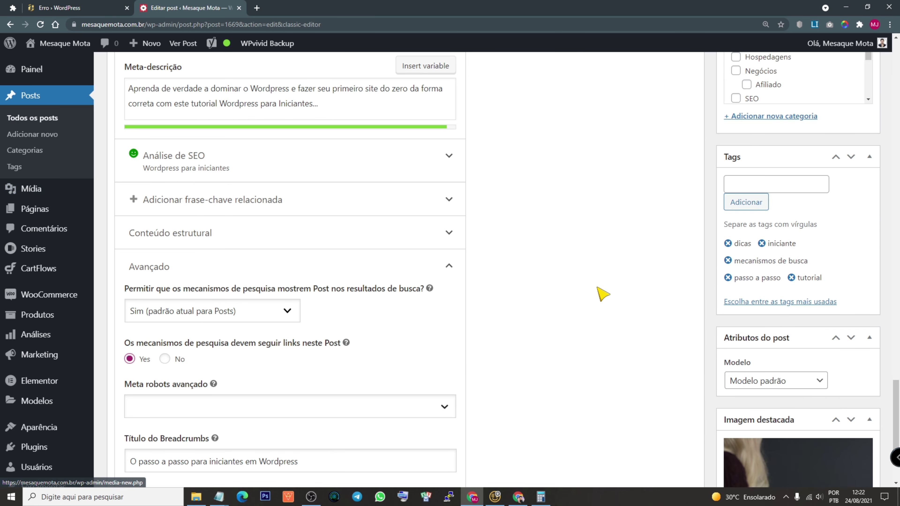
{"action": "scroll", "coordinate": [602, 296], "scroll_direction": "down", "scroll_amount": 3}
{"action": "scroll", "coordinate": [602, 297], "scroll_direction": "up", "scroll_amount": 8}
{"action": "mouse_move", "coordinate": [57, 195]}
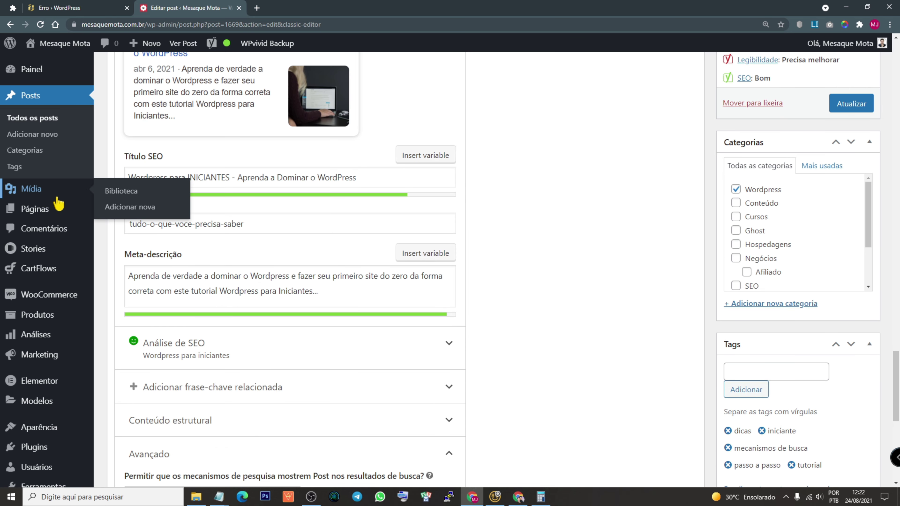
{"action": "middle_click", "coordinate": [46, 268]}
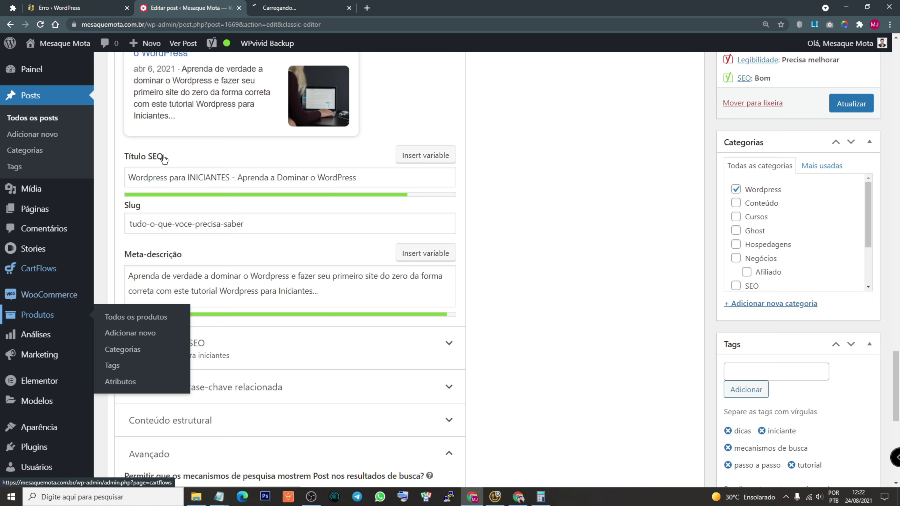
{"action": "left_click", "coordinate": [294, 10]}
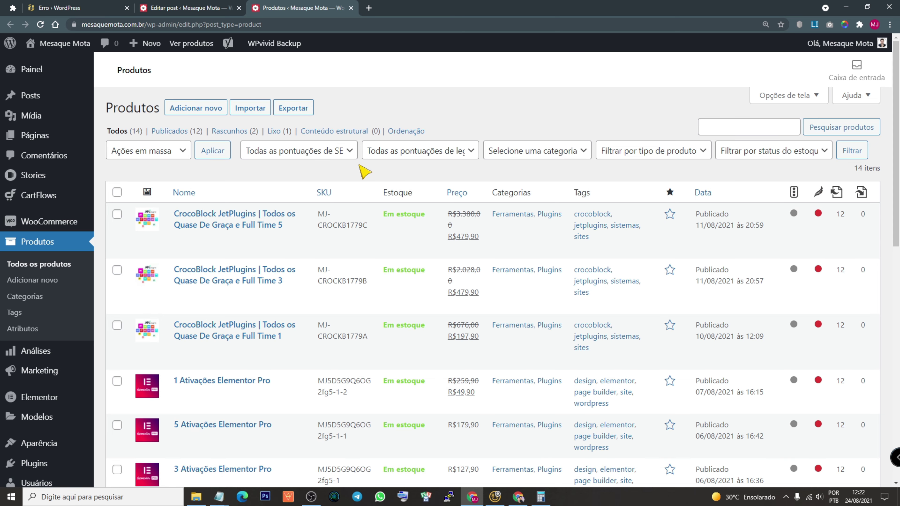
- Open the products 1, 5 and 3 Ativações Elementor Pro for editing, each in its own tab
{"action": "scroll", "coordinate": [390, 195], "scroll_direction": "down", "scroll_amount": 3}
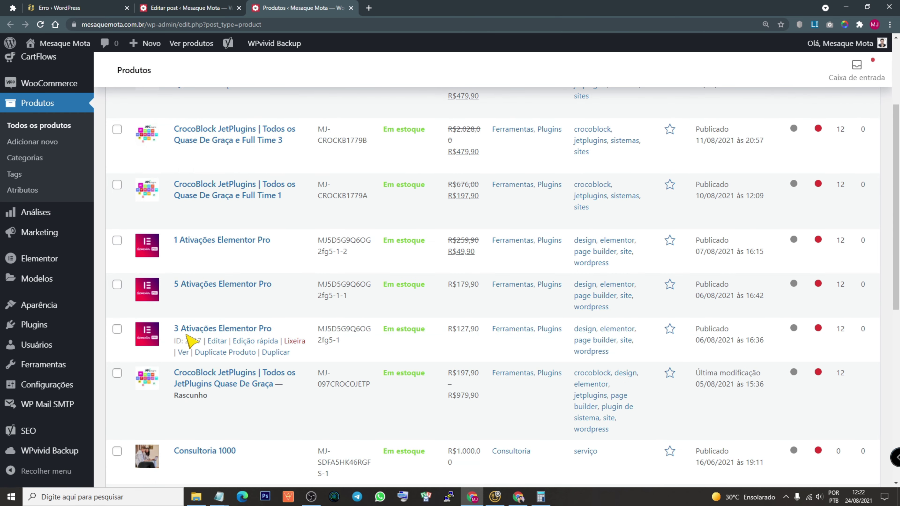
{"action": "left_click", "coordinate": [202, 284]}
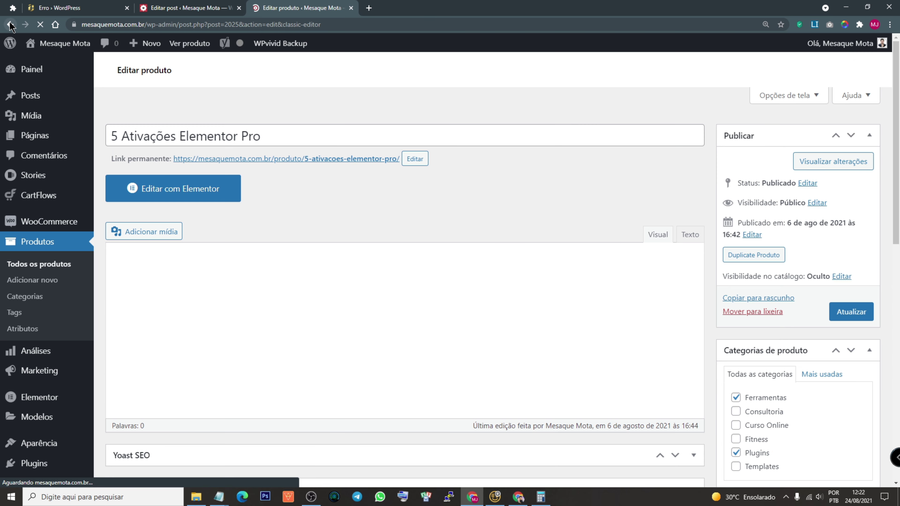
{"action": "key", "text": "alt+Left"}
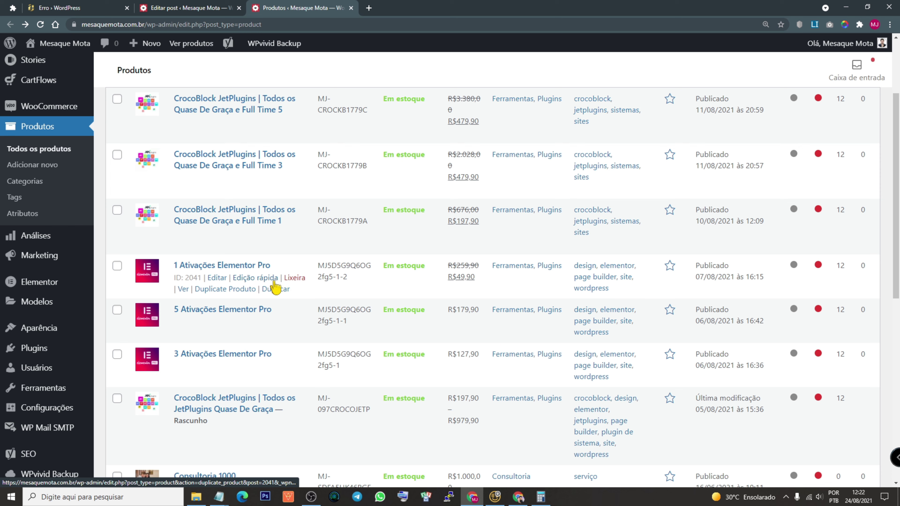
{"action": "middle_click", "coordinate": [257, 265]}
{"action": "middle_click", "coordinate": [259, 310]}
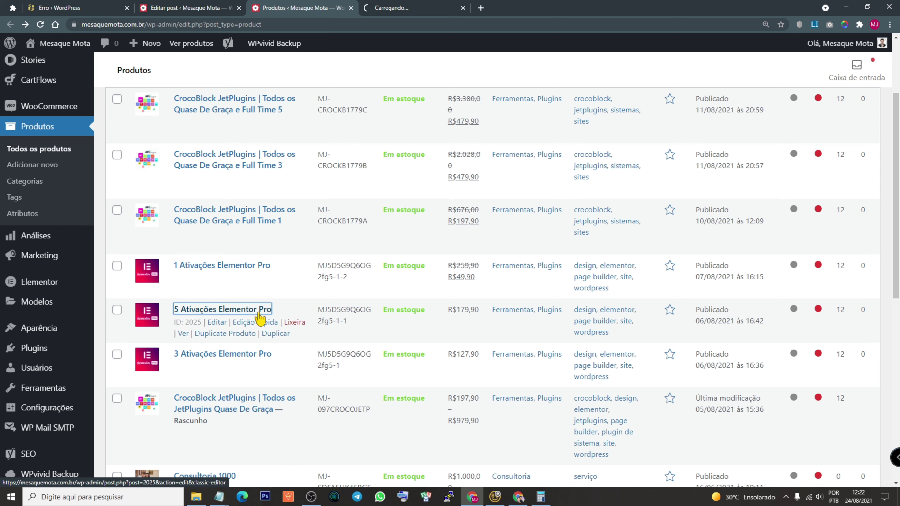
{"action": "middle_click", "coordinate": [257, 353]}
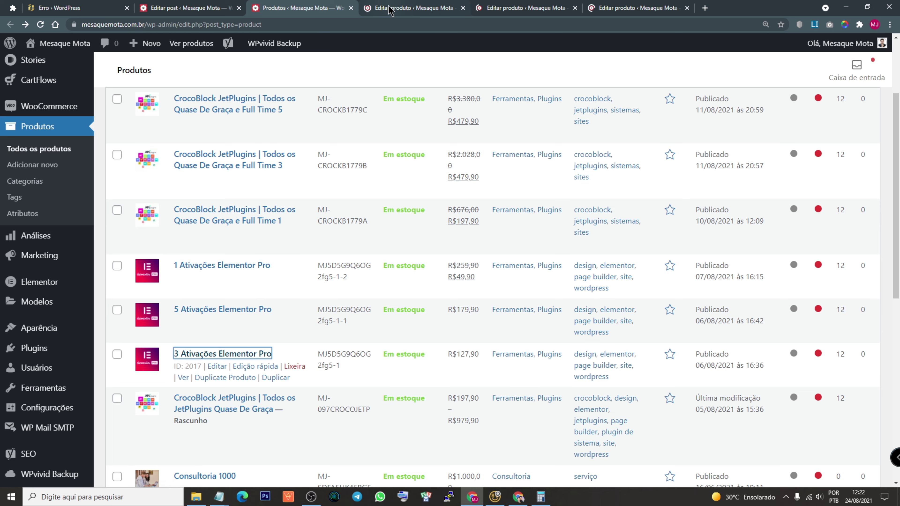
- Examine the full description and the short description of the 1 Ativações Elementor Pro product
{"action": "key", "text": "ctrl+Tab"}
{"action": "left_click_drag", "start_coordinate": [119, 308], "coordinate": [294, 426]}
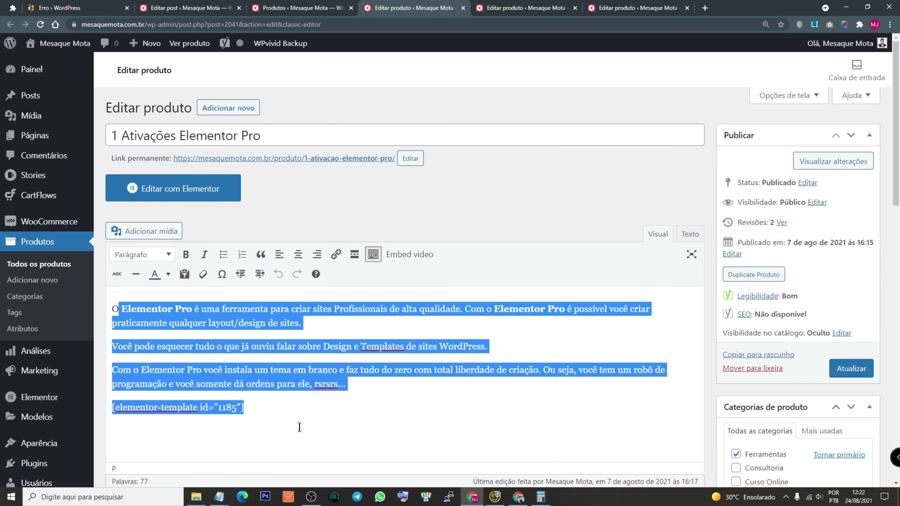
{"action": "scroll", "coordinate": [327, 426], "scroll_direction": "down", "scroll_amount": 10}
{"action": "left_click_drag", "start_coordinate": [141, 318], "coordinate": [624, 314]}
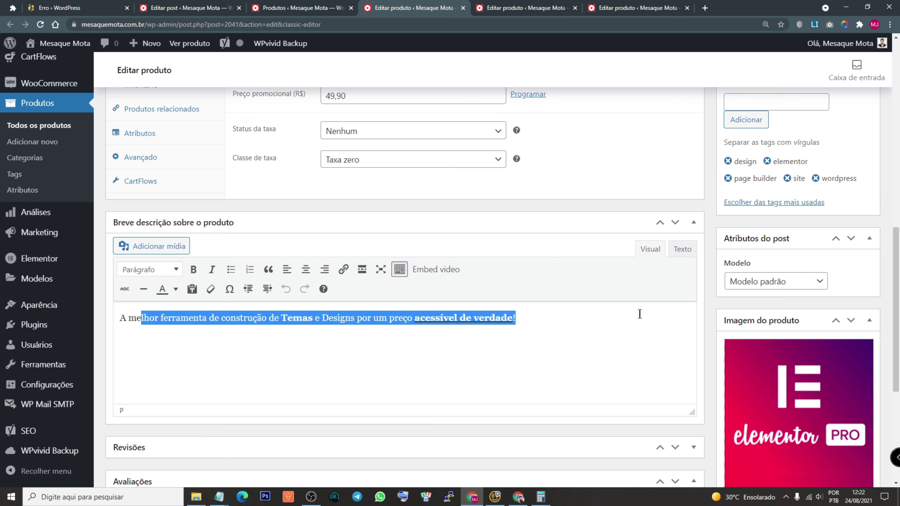
{"action": "scroll", "coordinate": [538, 132], "scroll_direction": "down", "scroll_amount": 4}
{"action": "scroll", "coordinate": [538, 132], "scroll_direction": "up", "scroll_amount": 1}
- Compare the content with the edit pages of the 5 and 3 Ativações Elementor Pro products
{"action": "key", "text": "ctrl+Tab"}
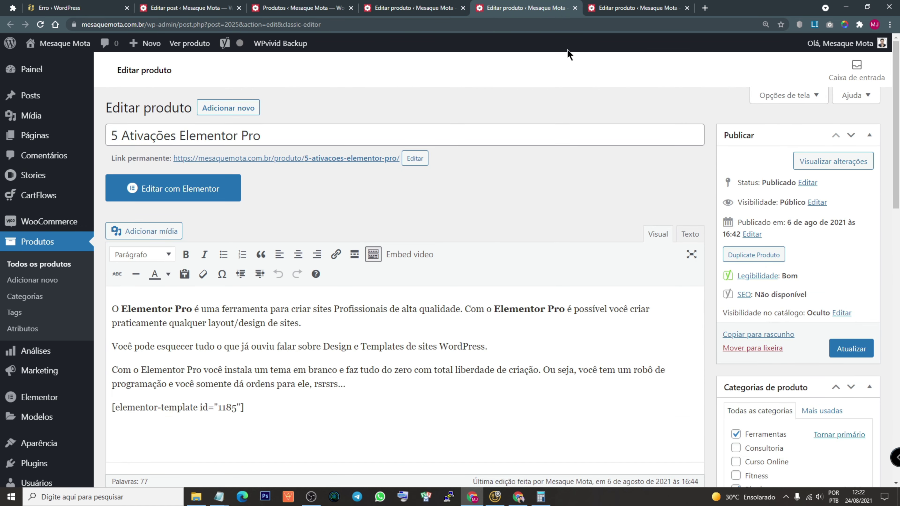
{"action": "scroll", "coordinate": [810, 359], "scroll_direction": "down", "scroll_amount": 1}
{"action": "scroll", "coordinate": [347, 294], "scroll_direction": "up", "scroll_amount": 4}
{"action": "left_click", "coordinate": [614, 13]}
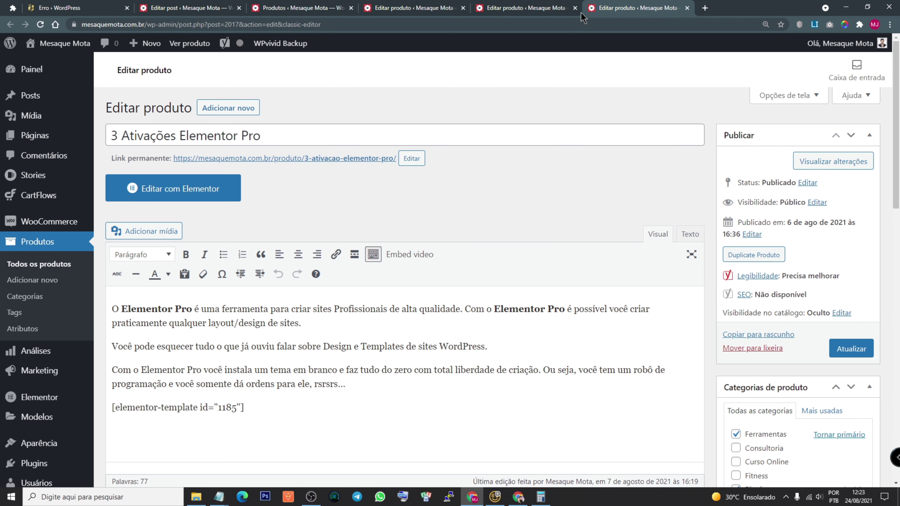
- Review the three Elementor Pro activation products in the product list, then the 1 Ativações Elementor Pro product's edit page
{"action": "left_click", "coordinate": [301, 8]}
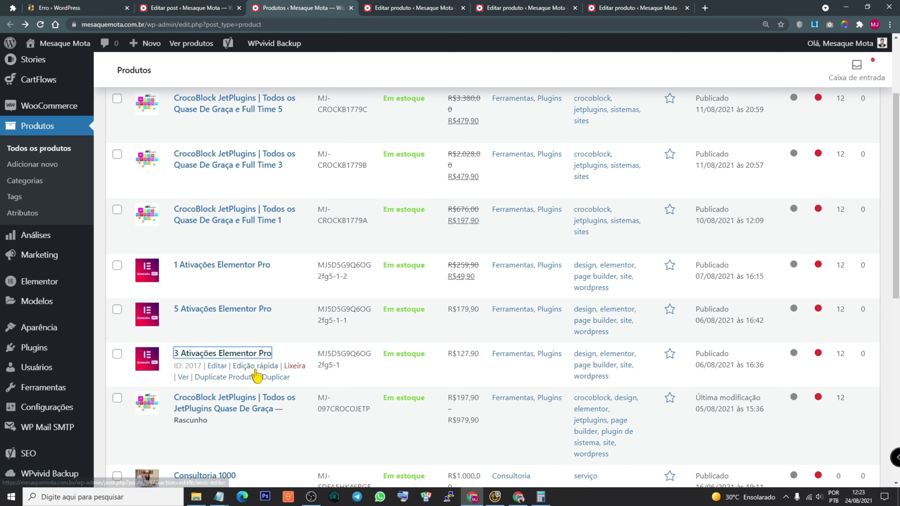
{"action": "scroll", "coordinate": [241, 371], "scroll_direction": "down", "scroll_amount": 1}
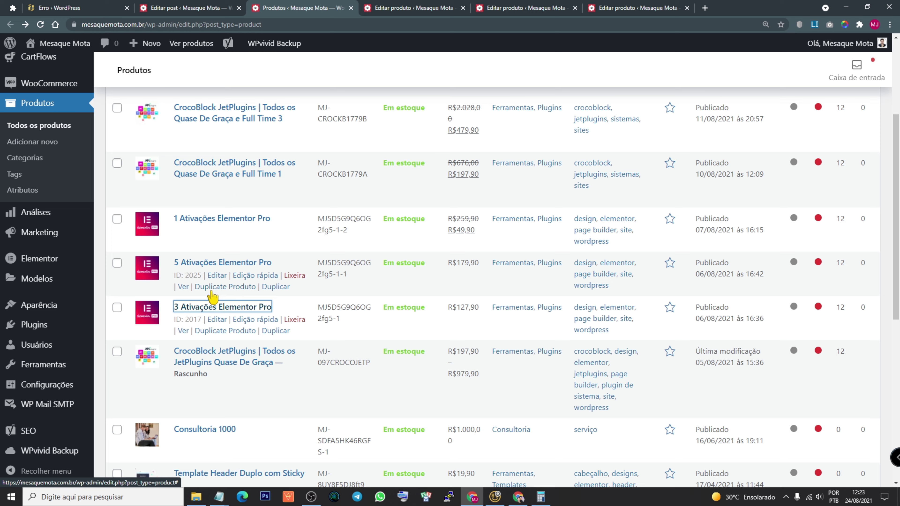
{"action": "scroll", "coordinate": [217, 326], "scroll_direction": "down", "scroll_amount": 5}
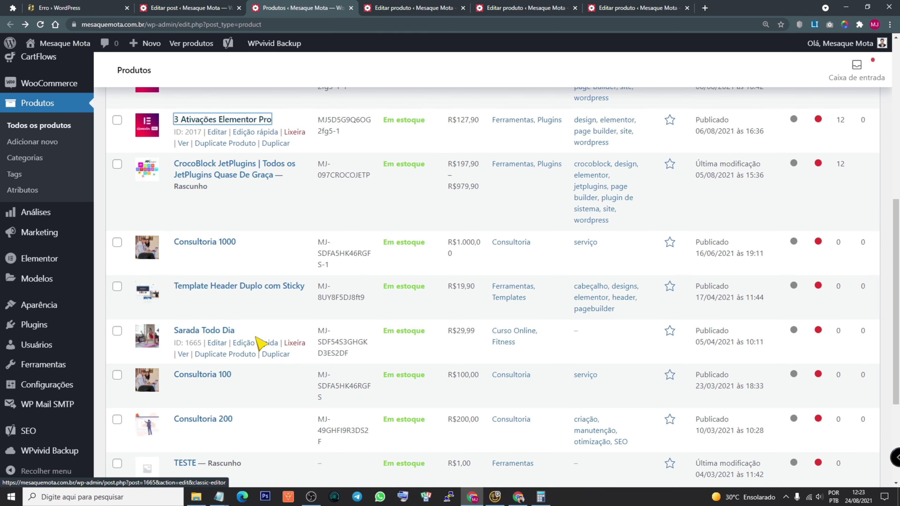
{"action": "scroll", "coordinate": [280, 170], "scroll_direction": "up", "scroll_amount": 4}
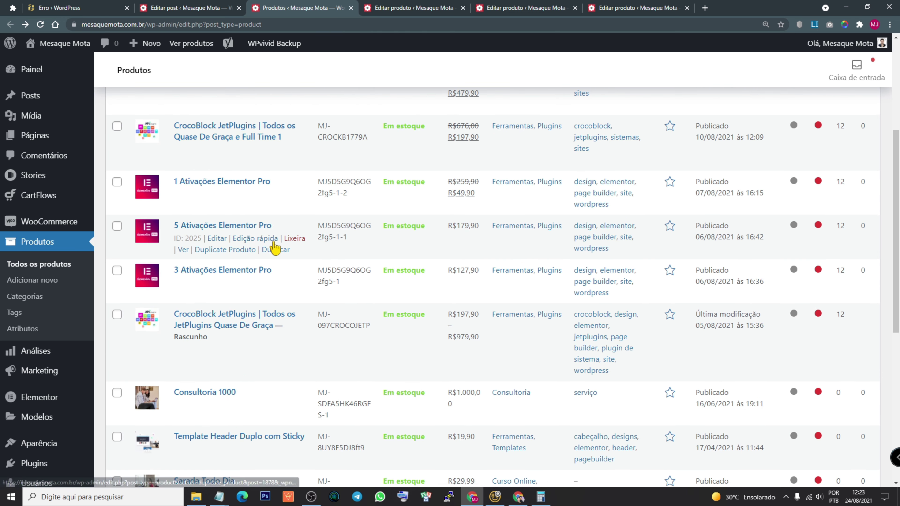
{"action": "left_click", "coordinate": [411, 7]}
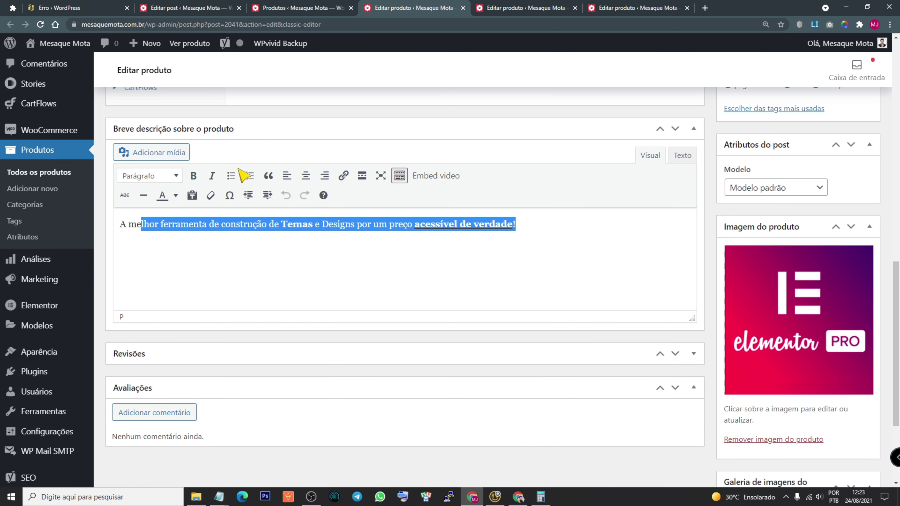
{"action": "scroll", "coordinate": [216, 175], "scroll_direction": "up", "scroll_amount": 4}
{"action": "scroll", "coordinate": [231, 201], "scroll_direction": "up", "scroll_amount": 10}
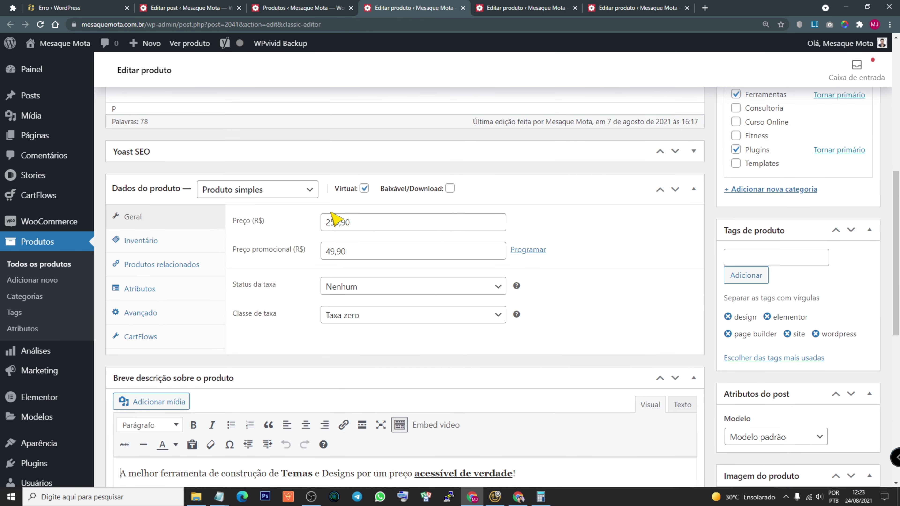
- Move the 3 Ativações Elementor Pro browser tab ahead of the 5 Ativações Elementor Pro tab
{"action": "left_click", "coordinate": [496, 8]}
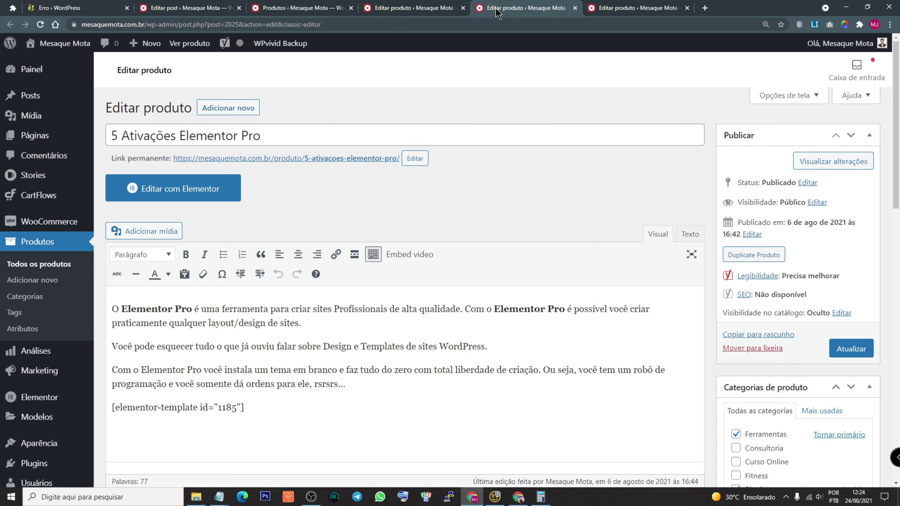
{"action": "left_click", "coordinate": [615, 9]}
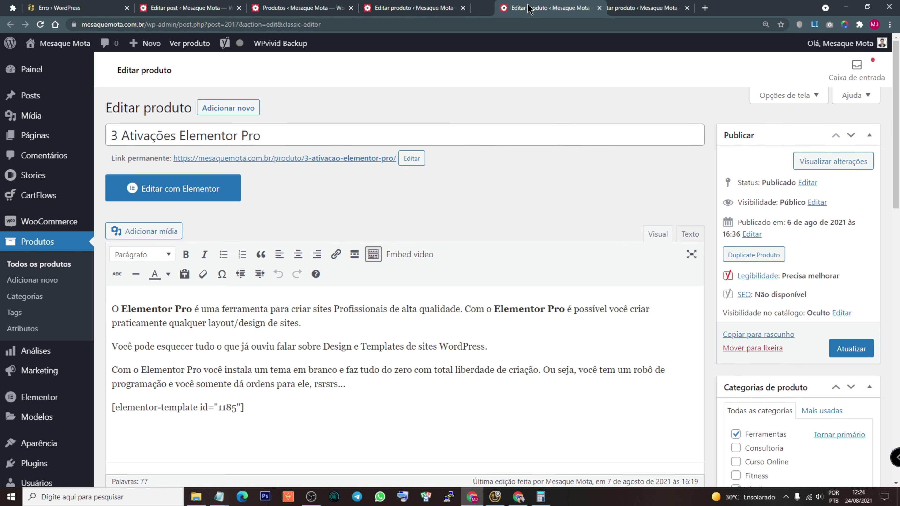
{"action": "left_click", "coordinate": [566, 10]}
- Copy the permalink address of the 1 Ativações Elementor Pro product from its edit page
{"action": "left_click", "coordinate": [422, 10]}
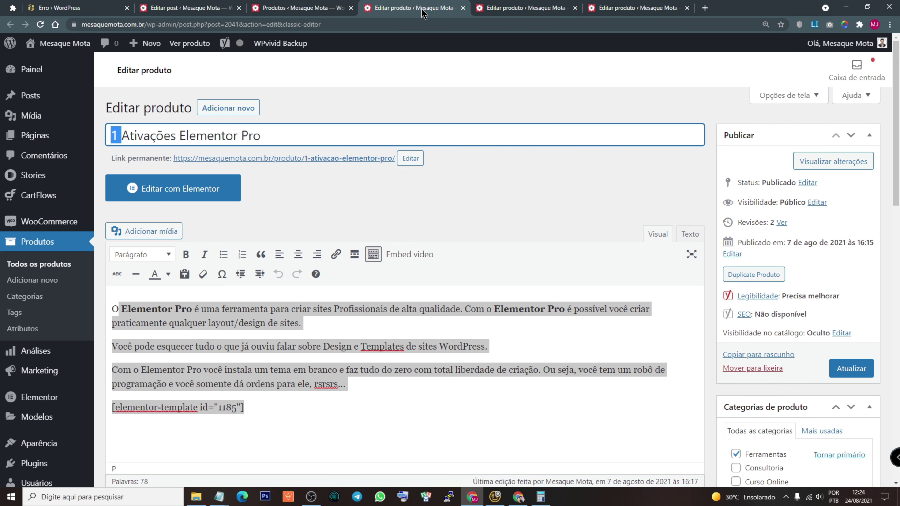
{"action": "left_click", "coordinate": [137, 143]}
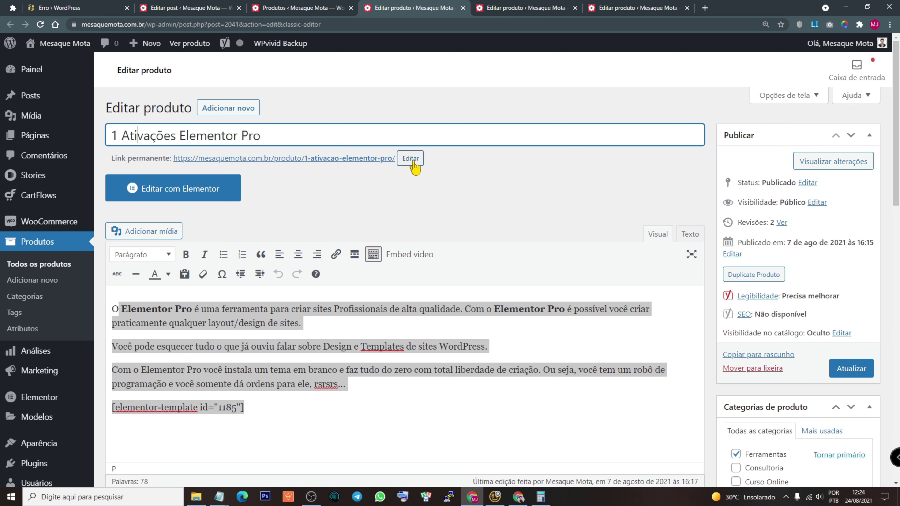
{"action": "left_click", "coordinate": [399, 162]}
{"action": "left_click", "coordinate": [289, 160]}
{"action": "left_click", "coordinate": [464, 160]}
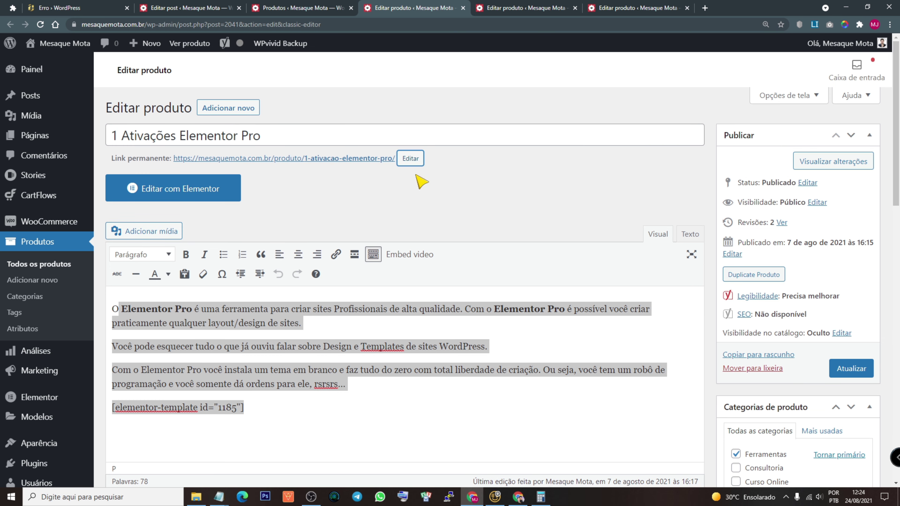
{"action": "right_click", "coordinate": [283, 159]}
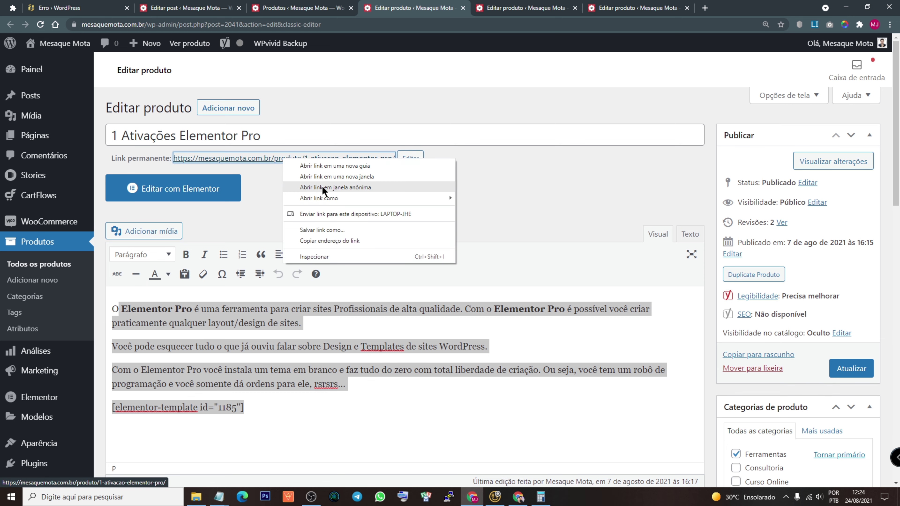
{"action": "left_click", "coordinate": [327, 241]}
- Collapse the short description, reviews and product data boxes on the 3 Ativações Elementor Pro edit page
{"action": "left_click", "coordinate": [493, 10]}
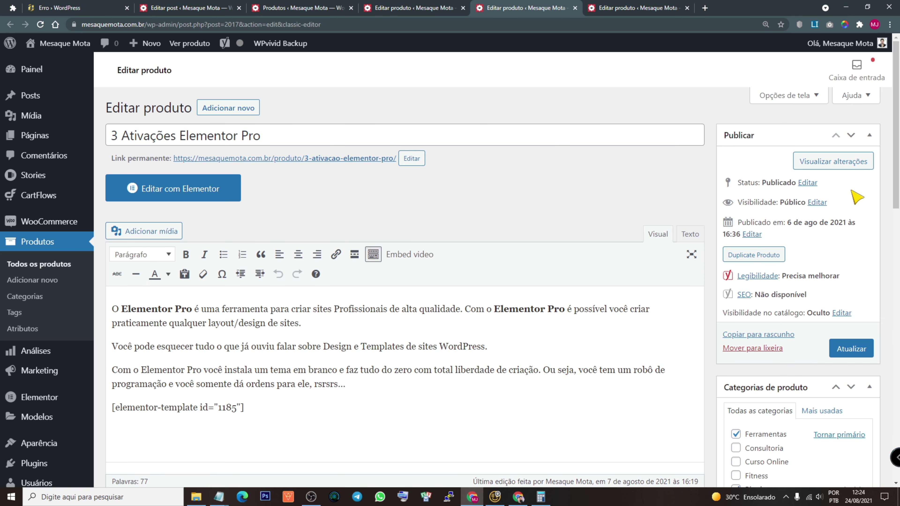
{"action": "left_click_drag", "start_coordinate": [895, 124], "coordinate": [873, 500]}
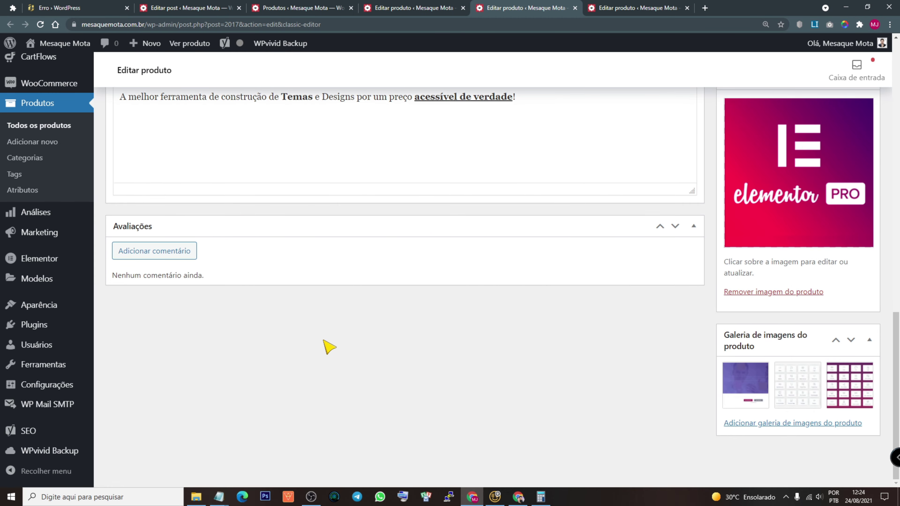
{"action": "scroll", "coordinate": [331, 348], "scroll_direction": "up", "scroll_amount": 8}
{"action": "left_click", "coordinate": [548, 285]}
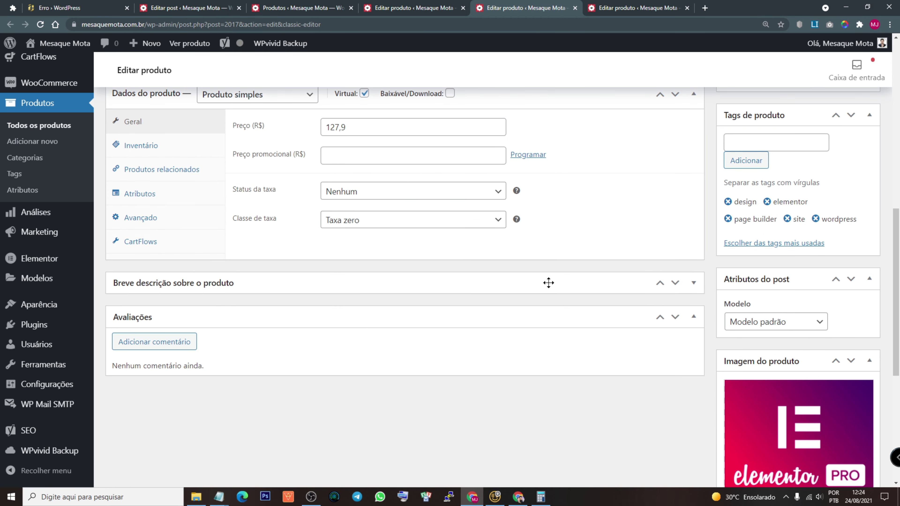
{"action": "left_click", "coordinate": [532, 324]}
{"action": "scroll", "coordinate": [225, 252], "scroll_direction": "up", "scroll_amount": 5}
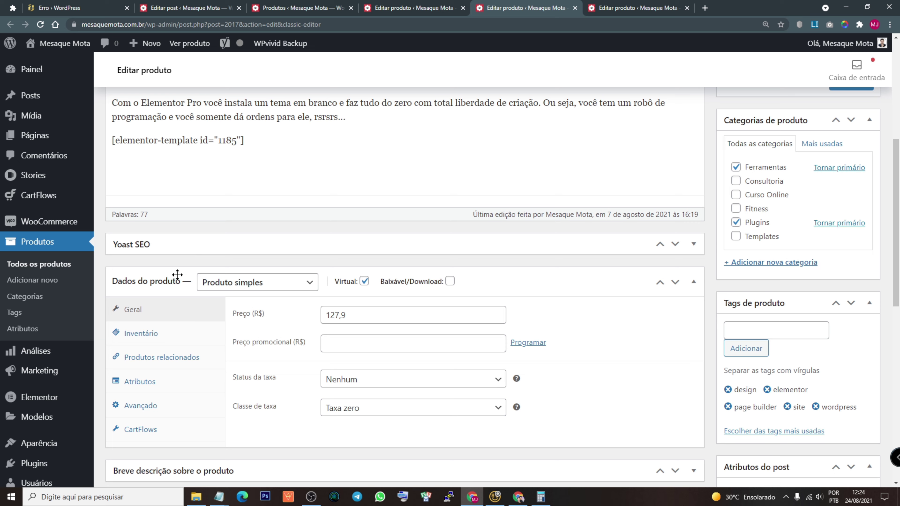
{"action": "left_click", "coordinate": [694, 282]}
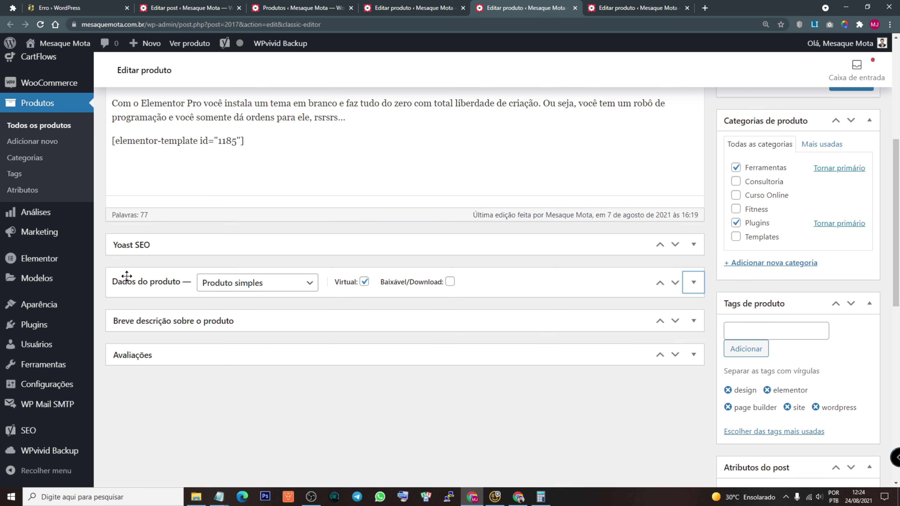
- Set the canonical URL in the 3 Ativações product's advanced Yoast SEO options to the copied permalink ending in /produto/1-ativacao-elementor-pro/
{"action": "left_click", "coordinate": [171, 246]}
{"action": "scroll", "coordinate": [325, 251], "scroll_direction": "down", "scroll_amount": 3}
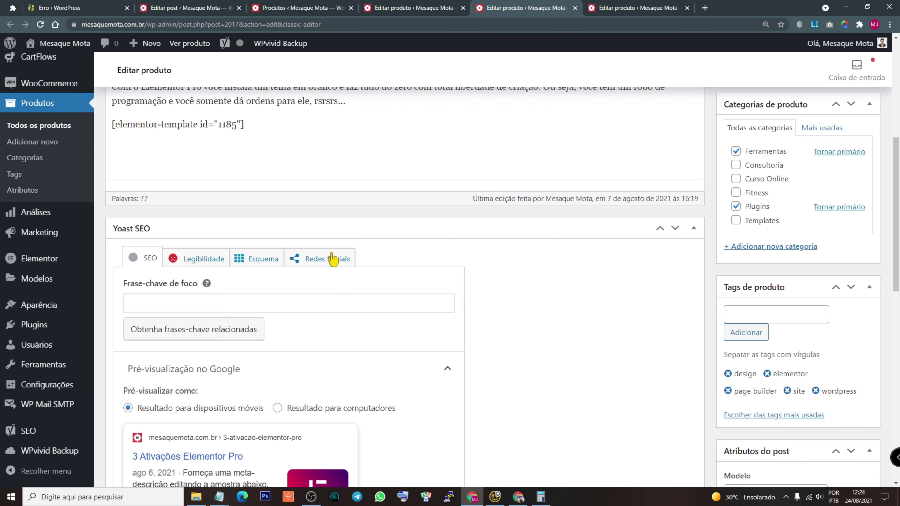
{"action": "scroll", "coordinate": [217, 315], "scroll_direction": "down", "scroll_amount": 4}
{"action": "scroll", "coordinate": [220, 418], "scroll_direction": "down", "scroll_amount": 10}
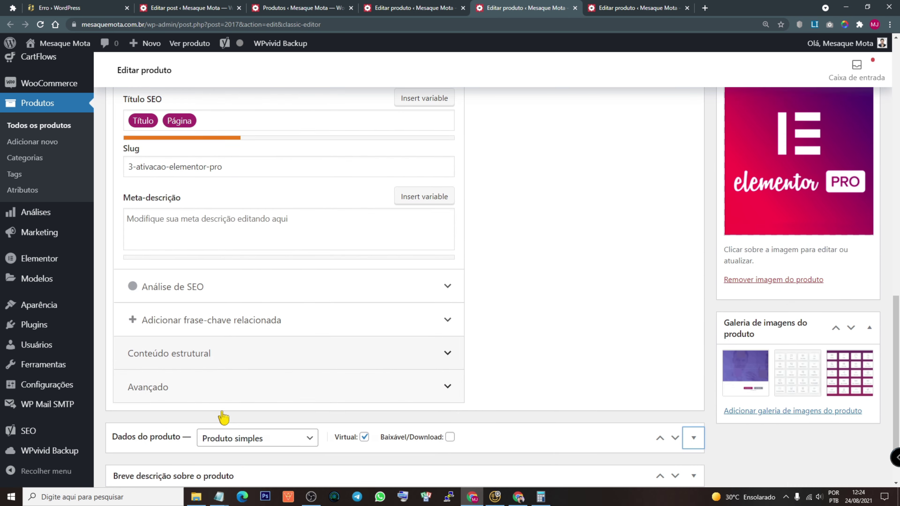
{"action": "left_click", "coordinate": [169, 305]}
{"action": "scroll", "coordinate": [236, 356], "scroll_direction": "down", "scroll_amount": 4}
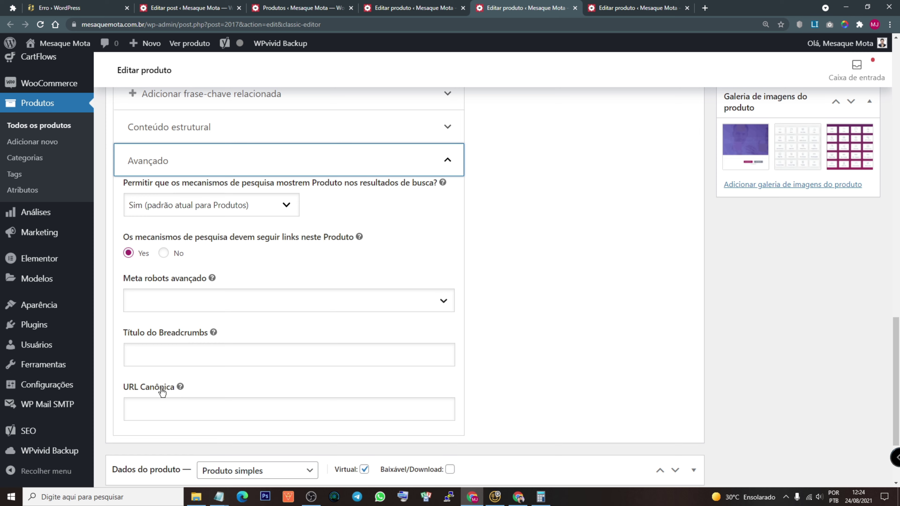
{"action": "left_click", "coordinate": [161, 410]}
{"action": "type", "text": "https://mesaquemota.com.br/produto/1-ativacao-elementor-pro/"}
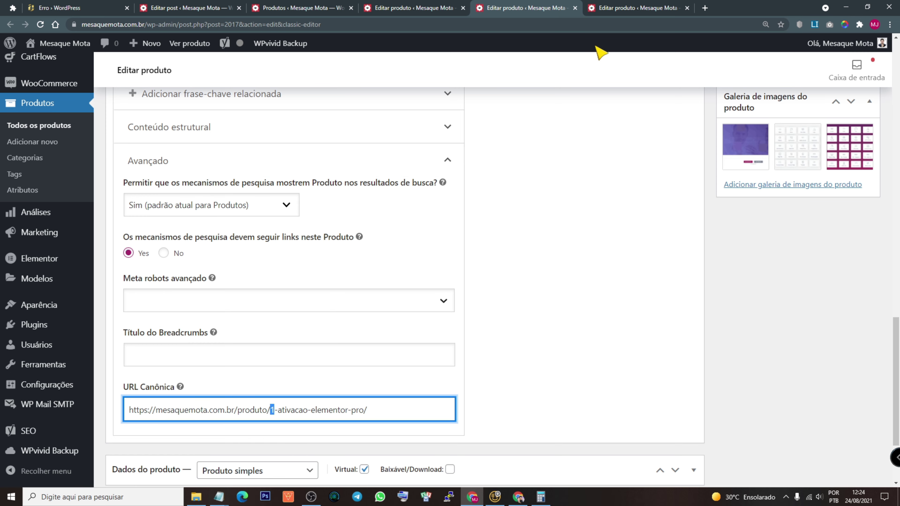
- Collapse the reviews, short description and product data boxes on the 5 Ativações Elementor Pro edit page
{"action": "left_click", "coordinate": [639, 7]}
{"action": "scroll", "coordinate": [887, 194], "scroll_direction": "down", "scroll_amount": 20}
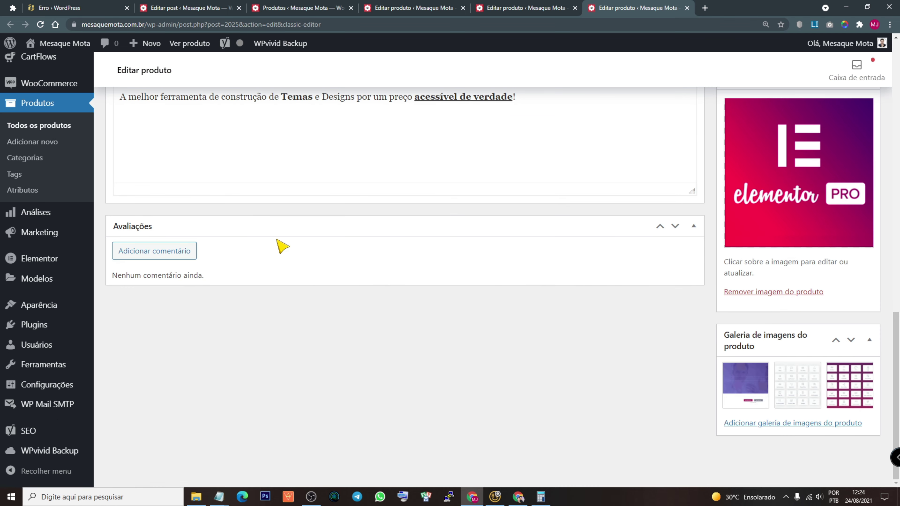
{"action": "left_click", "coordinate": [276, 229]}
{"action": "scroll", "coordinate": [295, 285], "scroll_direction": "up", "scroll_amount": 8}
{"action": "left_click", "coordinate": [223, 283]}
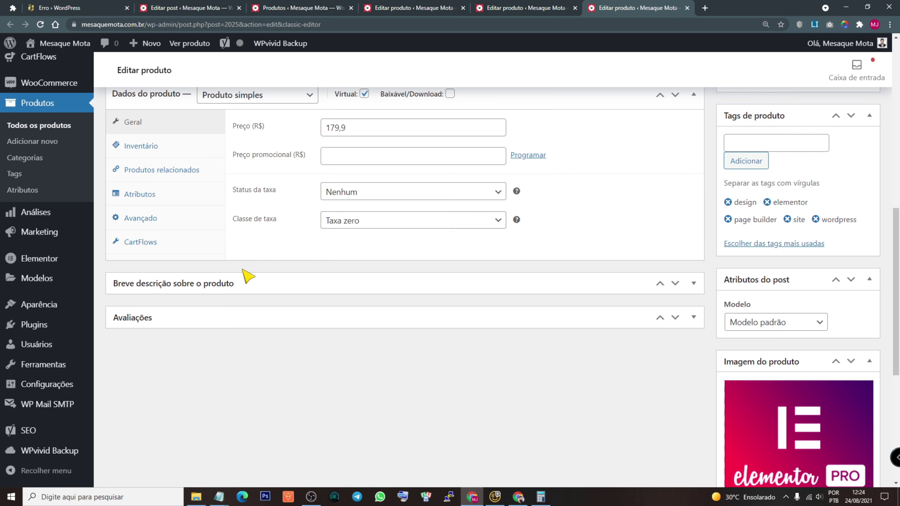
{"action": "scroll", "coordinate": [244, 273], "scroll_direction": "up", "scroll_amount": 4}
{"action": "left_click", "coordinate": [481, 231]}
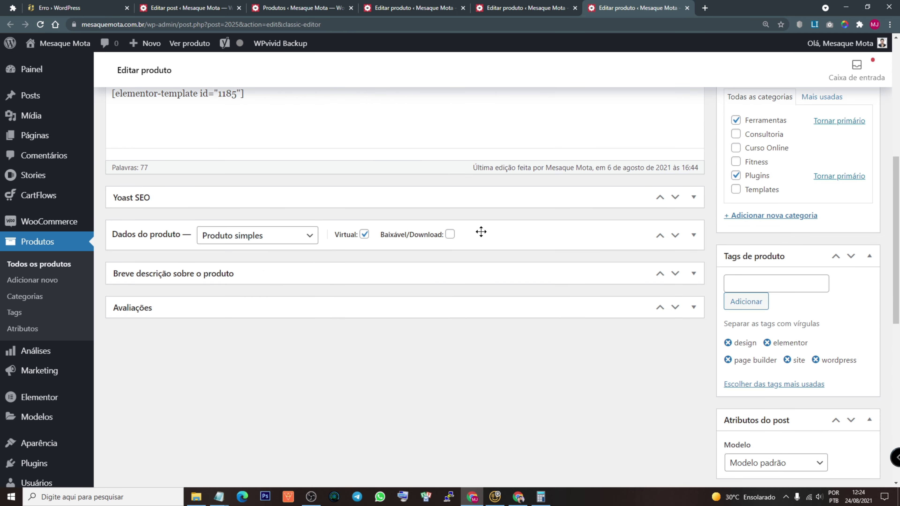
- Set the canonical URL in the 5 Ativações product's advanced Yoast SEO options to the copied permalink ending in /produto/1-ativacao-elementor-pro/
{"action": "left_click", "coordinate": [207, 199]}
{"action": "scroll", "coordinate": [301, 390], "scroll_direction": "down", "scroll_amount": 12}
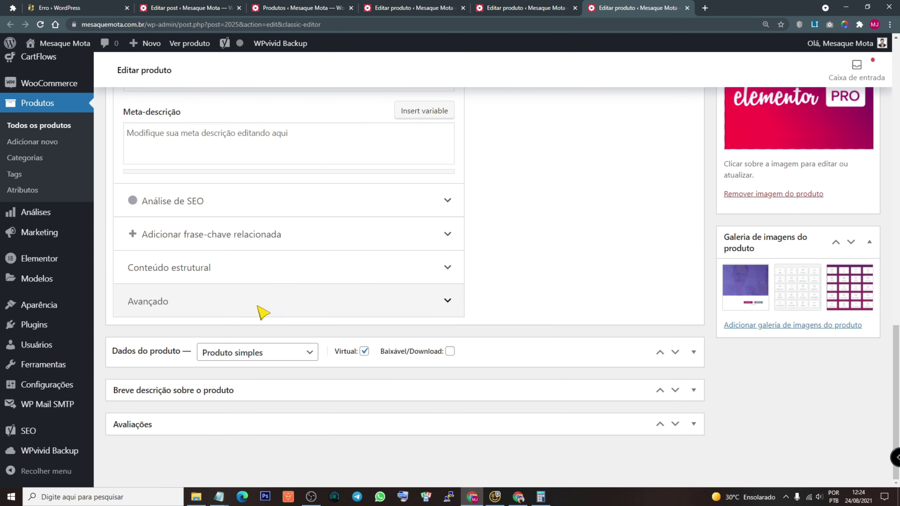
{"action": "left_click", "coordinate": [280, 314]}
{"action": "scroll", "coordinate": [185, 372], "scroll_direction": "down", "scroll_amount": 5}
{"action": "left_click", "coordinate": [153, 321]}
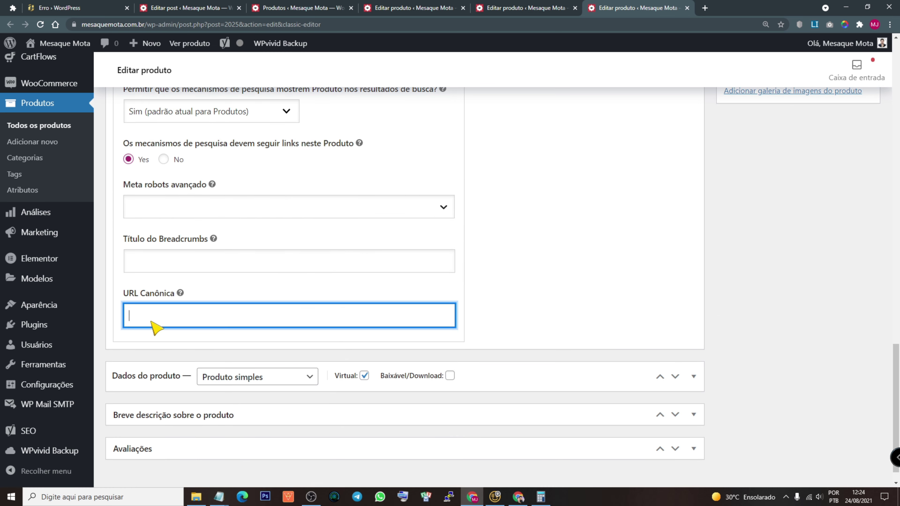
{"action": "type", "text": "https://mesaquemota.com.br/produto/1-ativacao-elementor-pro/"}
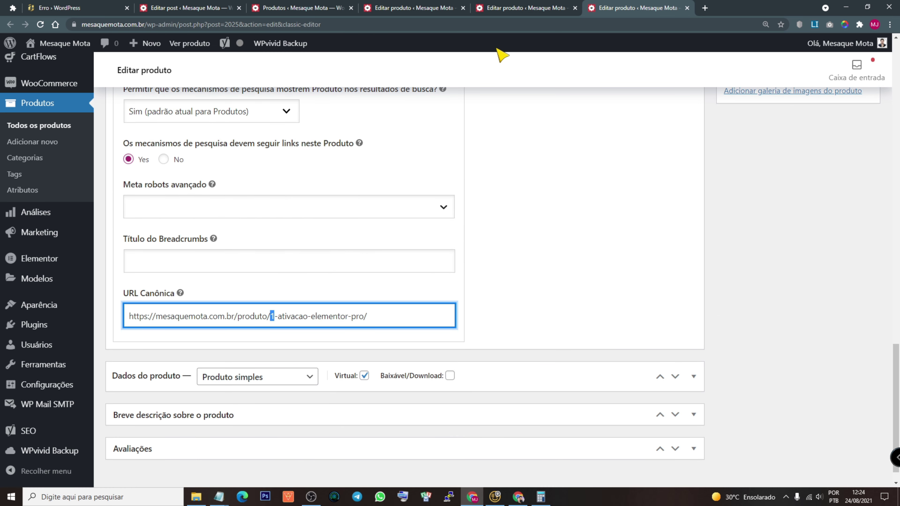
- Set the 1 Ativações Elementor Pro product's canonical URL in Yoast SEO to its own permalink ending in /produto/1-ativacao-elementor-pro/
{"action": "left_click", "coordinate": [436, 8]}
{"action": "left_click_drag", "start_coordinate": [896, 120], "coordinate": [896, 399]}
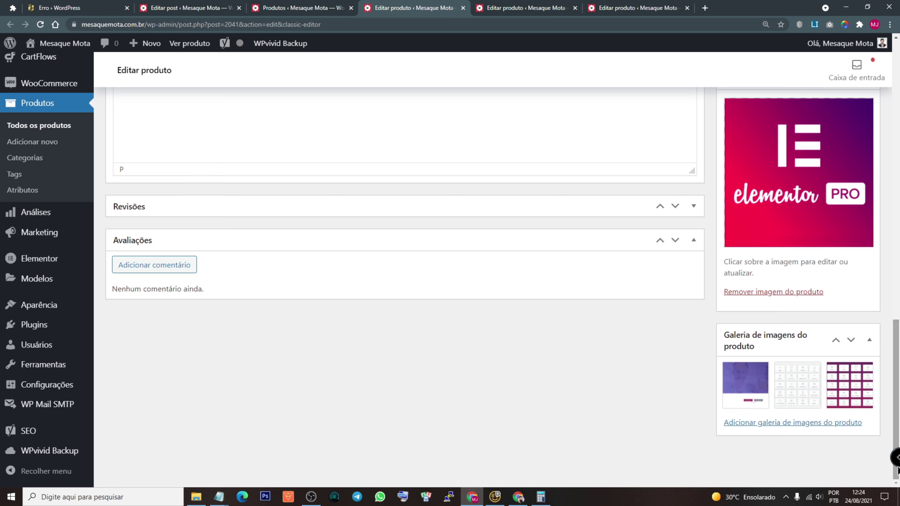
{"action": "scroll", "coordinate": [255, 213], "scroll_direction": "up", "scroll_amount": 10}
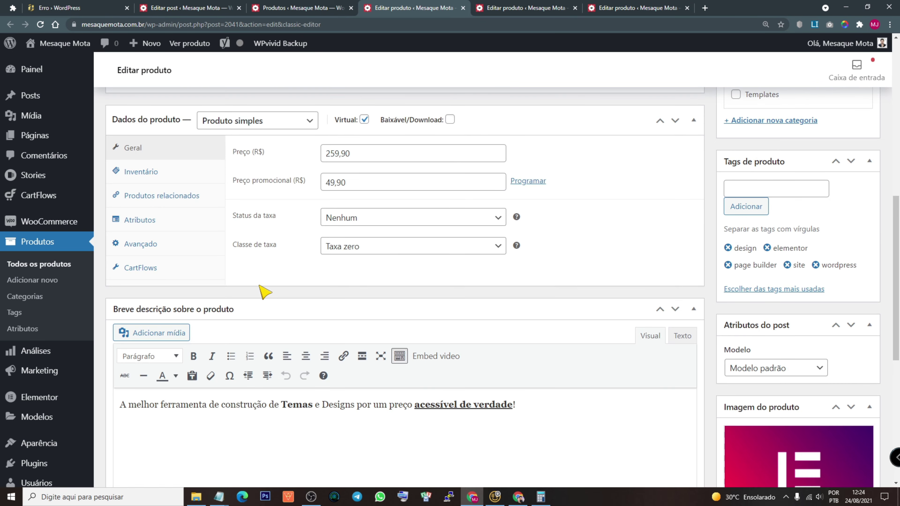
{"action": "scroll", "coordinate": [264, 291], "scroll_direction": "up", "scroll_amount": 5}
{"action": "left_click", "coordinate": [186, 269]}
{"action": "scroll", "coordinate": [227, 337], "scroll_direction": "down", "scroll_amount": 17}
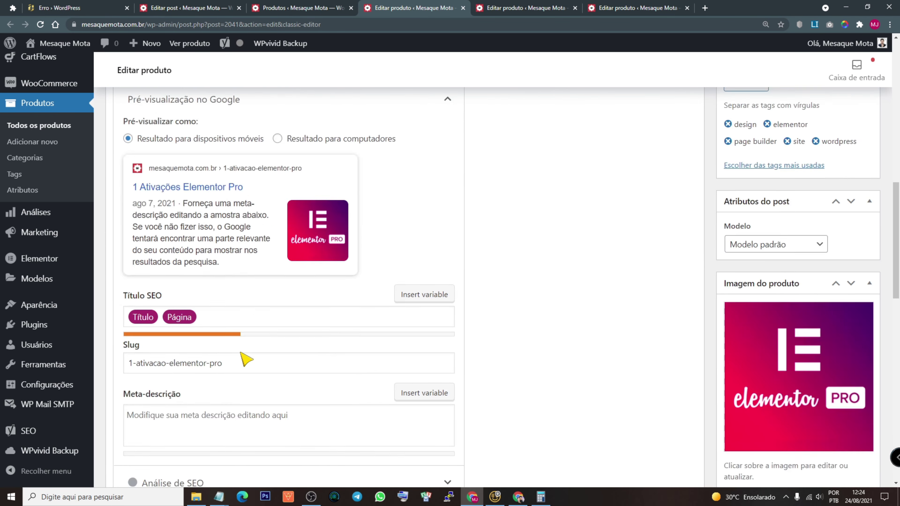
{"action": "left_click", "coordinate": [180, 289]}
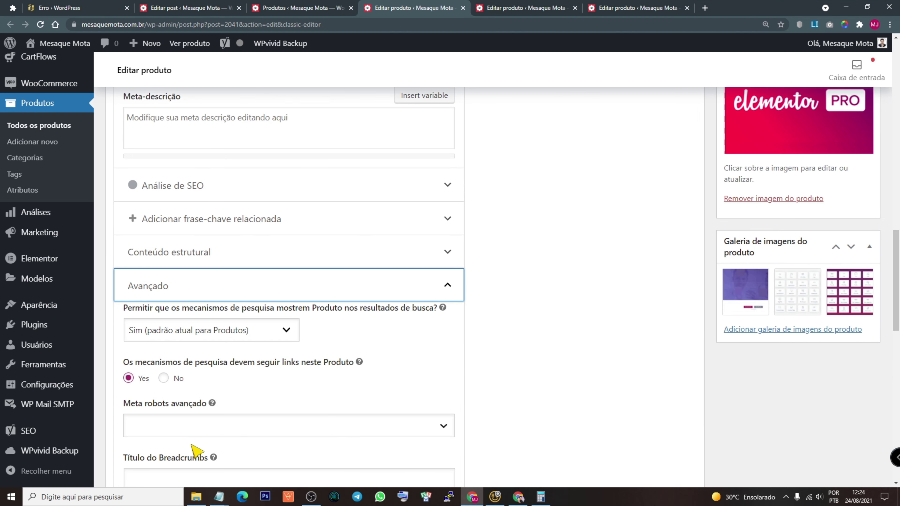
{"action": "scroll", "coordinate": [198, 439], "scroll_direction": "down", "scroll_amount": 5}
{"action": "left_click", "coordinate": [180, 355]}
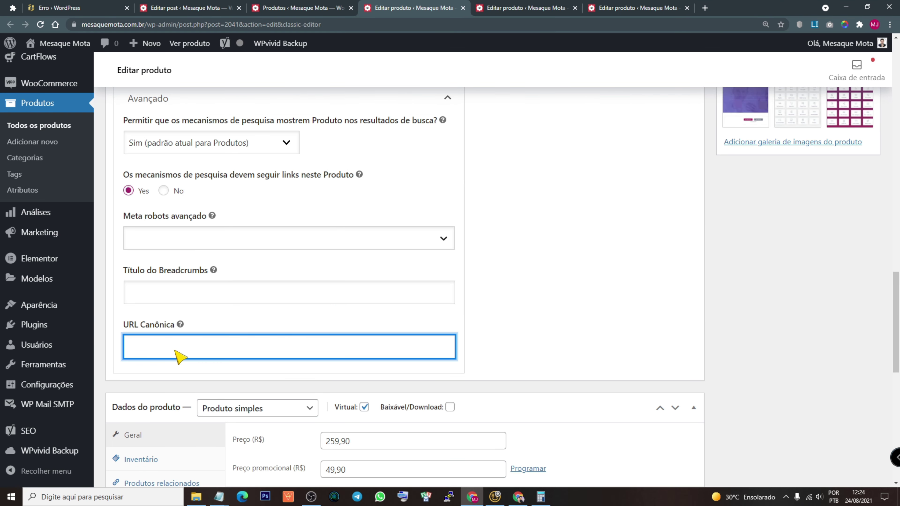
{"action": "type", "text": "https://mesaquemota.com.br/produto/1-ativacao-elementor-pro/"}
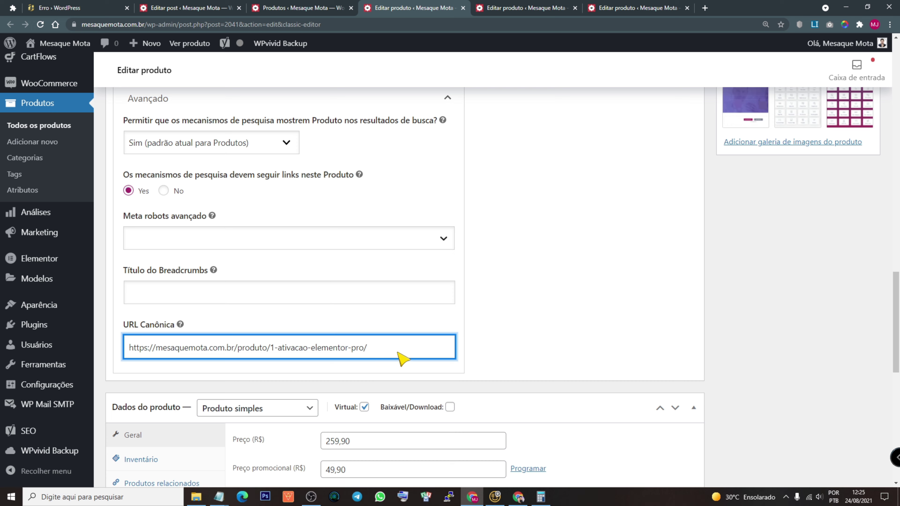
- Update the 5 Ativações Elementor Pro product to save its new canonical URL
{"action": "left_click_drag", "start_coordinate": [895, 358], "coordinate": [895, 127]}
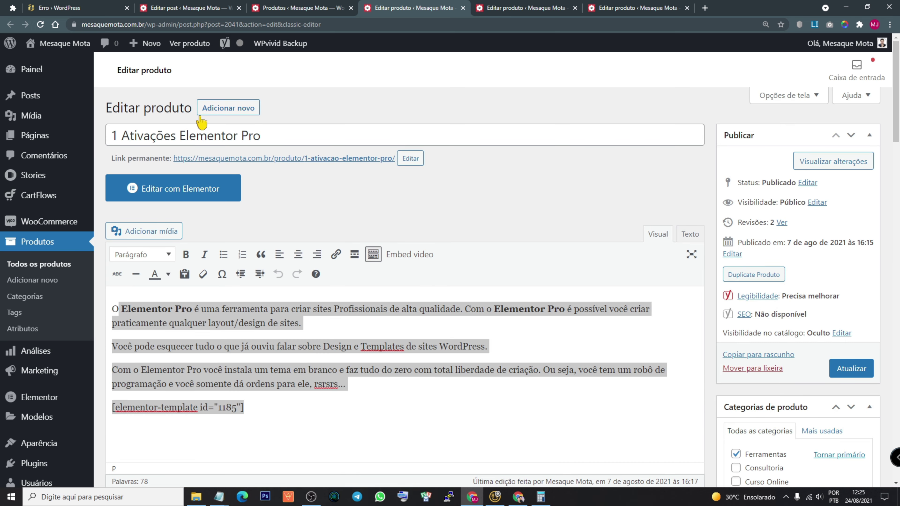
{"action": "left_click", "coordinate": [506, 8]}
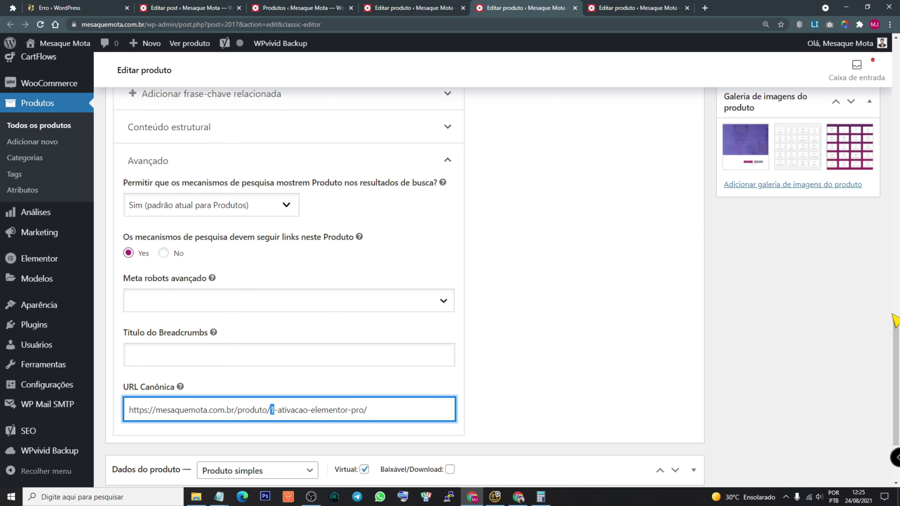
{"action": "left_click_drag", "start_coordinate": [894, 318], "coordinate": [895, 43]}
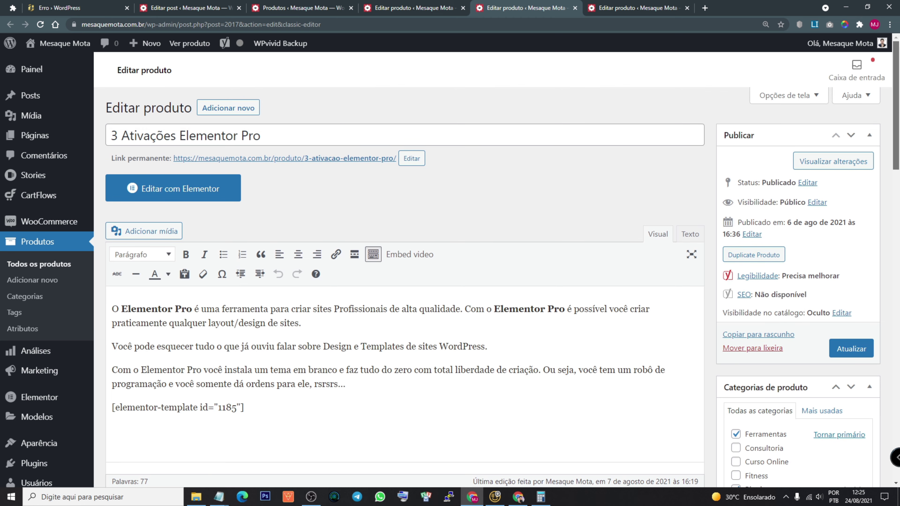
{"action": "key", "text": "ctrl+Tab"}
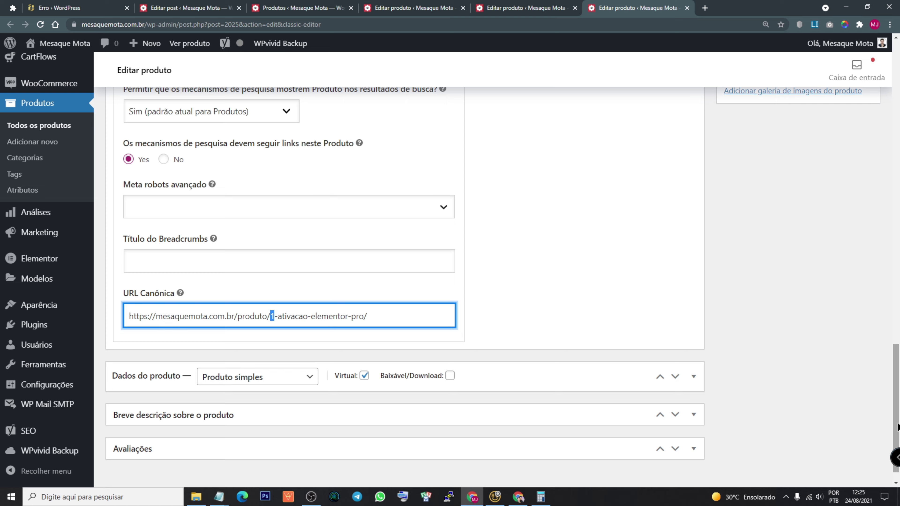
{"action": "key", "text": "ctrl+shift+Tab"}
{"action": "key", "text": "ctrl+shift+Tab"}
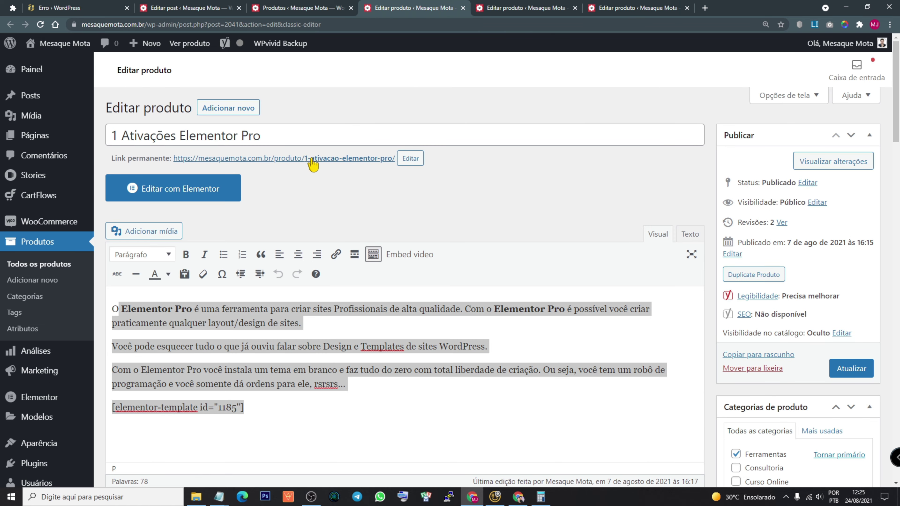
{"action": "left_click", "coordinate": [632, 10]}
{"action": "left_click_drag", "start_coordinate": [896, 161], "coordinate": [896, 472]}
{"action": "scroll", "coordinate": [872, 347], "scroll_direction": "up", "scroll_amount": 20}
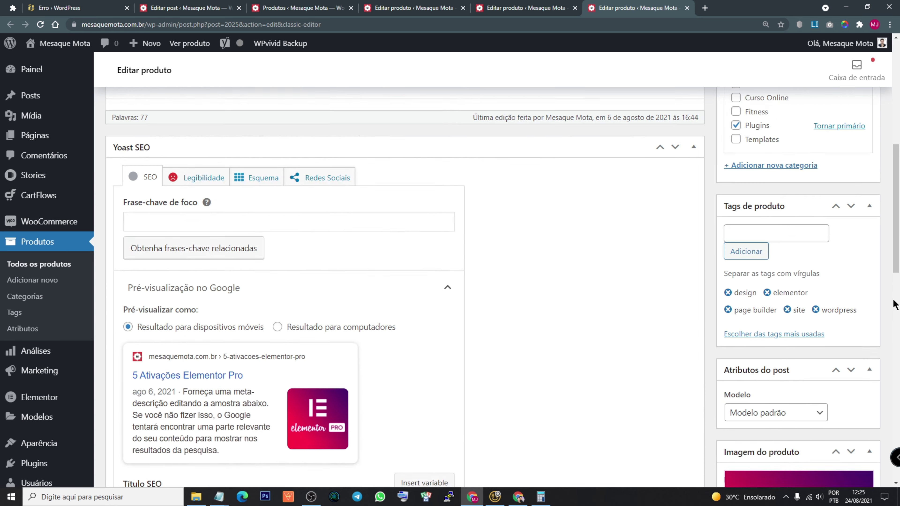
{"action": "left_click", "coordinate": [850, 350]}
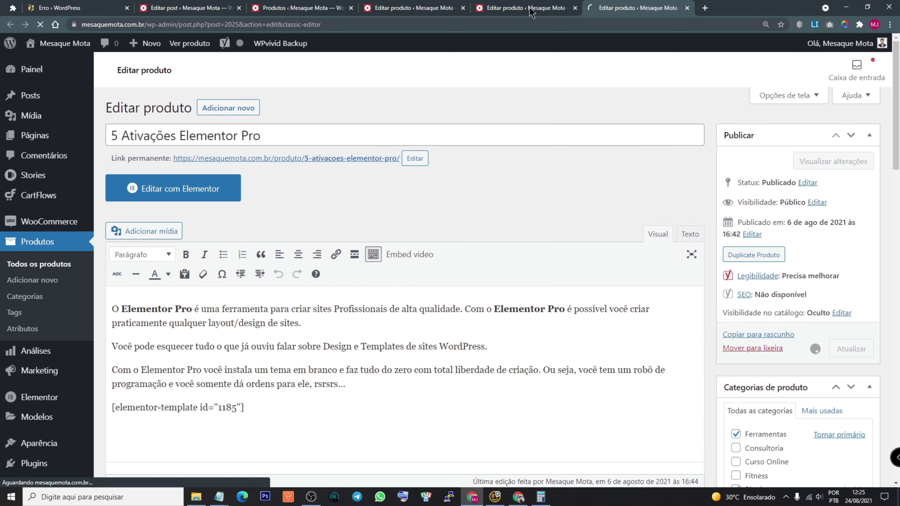
- Update the 3 Ativações and 1 Ativações Elementor Pro products to save their canonical URLs
{"action": "key", "text": "ctrl+shift+Tab"}
{"action": "left_click", "coordinate": [850, 349]}
{"action": "key", "text": "ctrl+shift+Tab"}
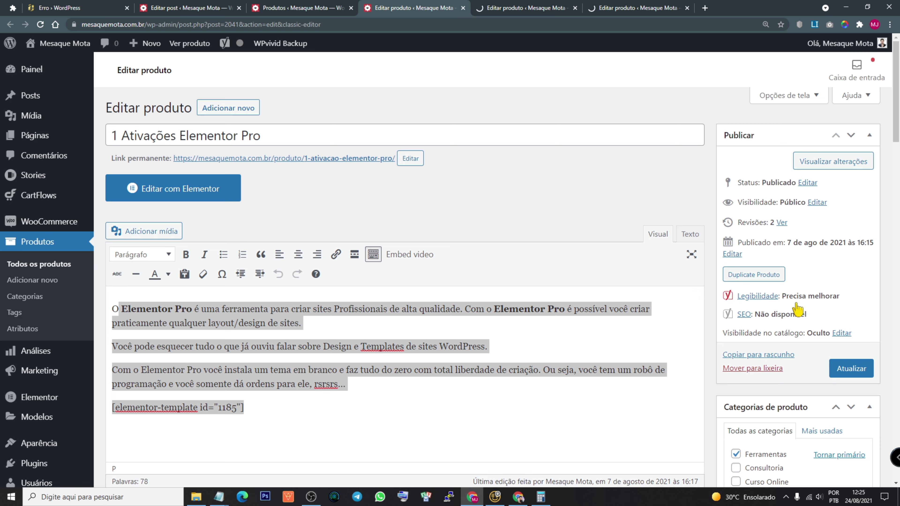
{"action": "left_click", "coordinate": [851, 369]}
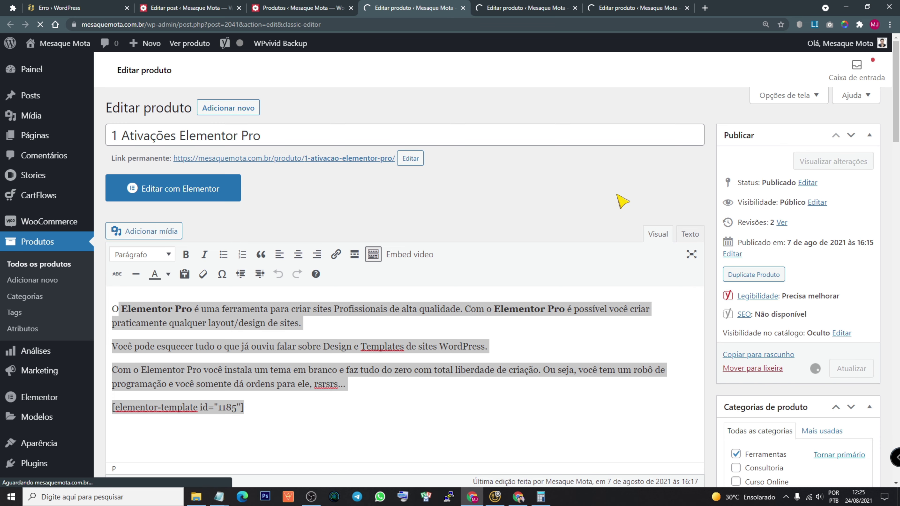
{"action": "left_click", "coordinate": [292, 8]}
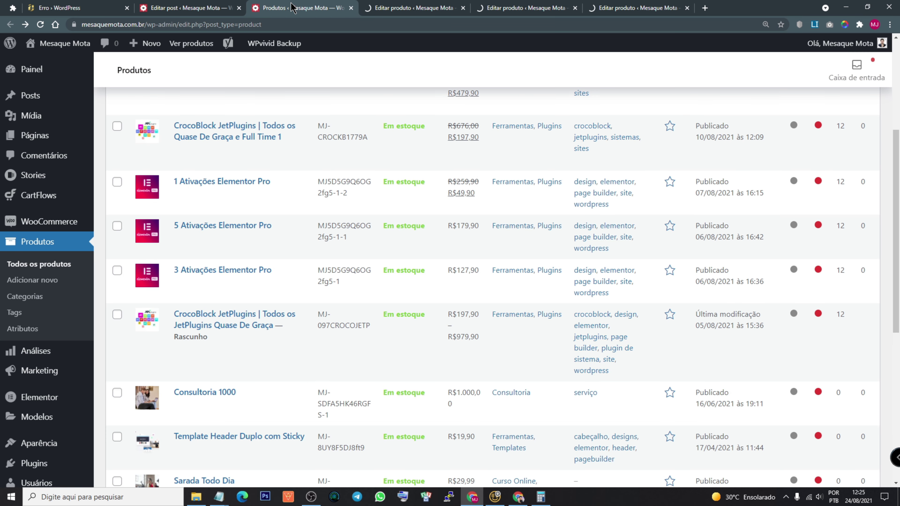
{"action": "left_click", "coordinate": [214, 7]}
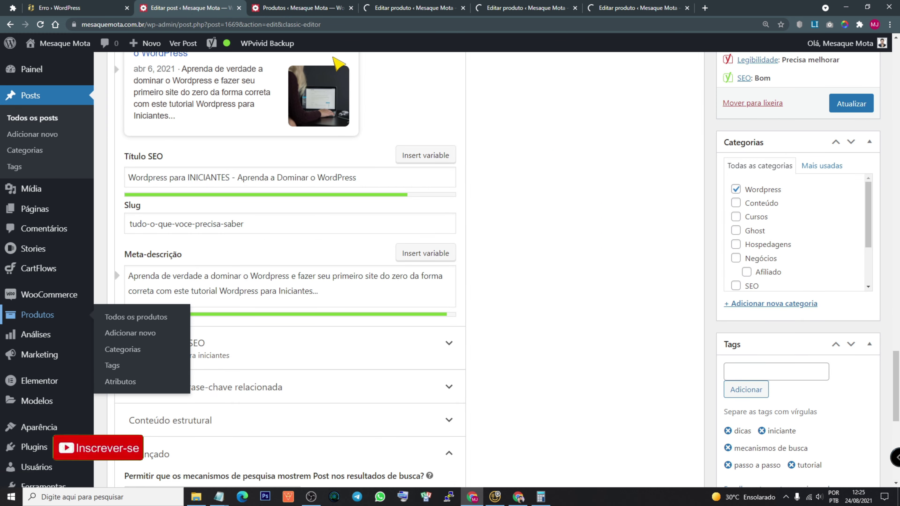
{"action": "left_click", "coordinate": [306, 8]}
{"action": "scroll", "coordinate": [192, 401], "scroll_direction": "down", "scroll_amount": 4}
{"action": "scroll", "coordinate": [200, 415], "scroll_direction": "up", "scroll_amount": 10}
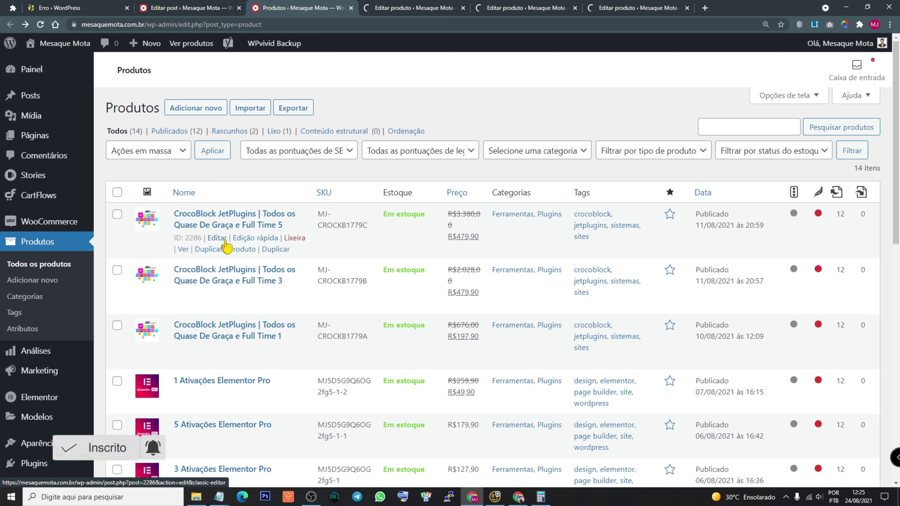
- Update the "Wordpress para INICIANTES" post with its canonical URL field left empty
{"action": "left_click", "coordinate": [186, 8]}
{"action": "scroll", "coordinate": [597, 382], "scroll_direction": "down", "scroll_amount": 8}
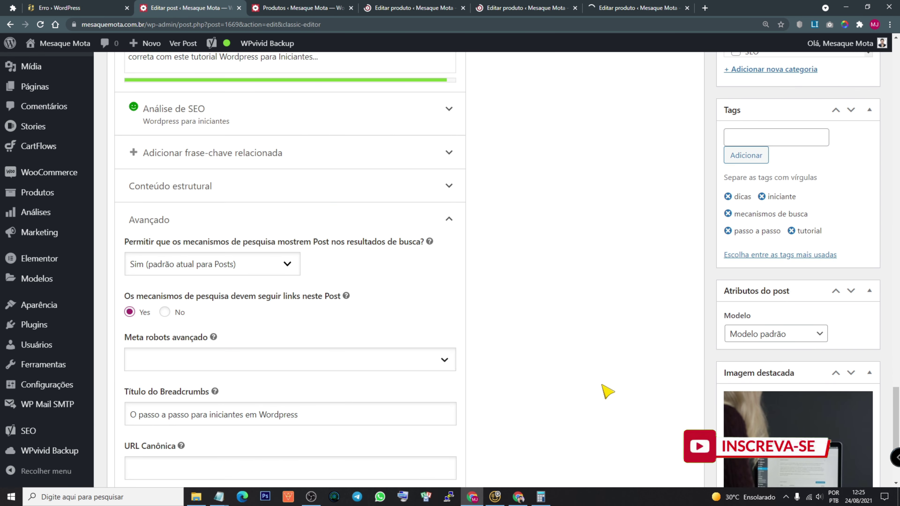
{"action": "left_click", "coordinate": [146, 323]}
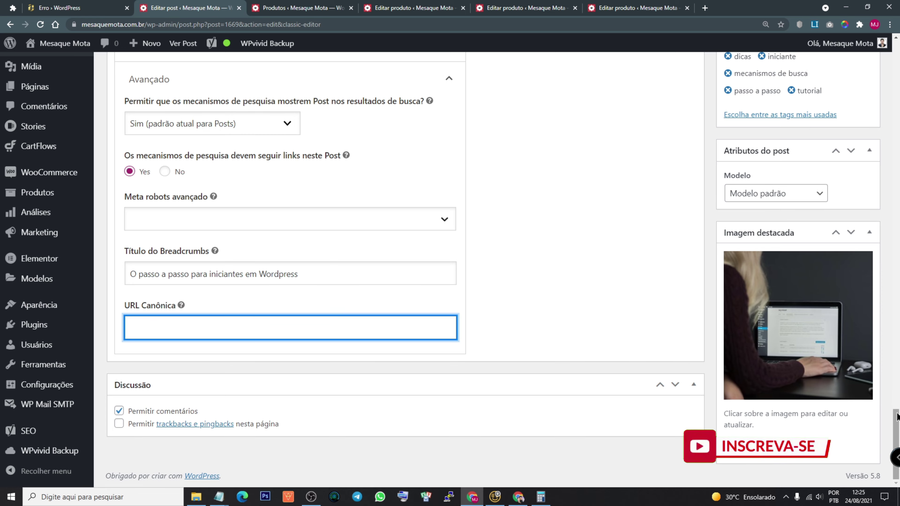
{"action": "left_click_drag", "start_coordinate": [895, 427], "coordinate": [895, 59]}
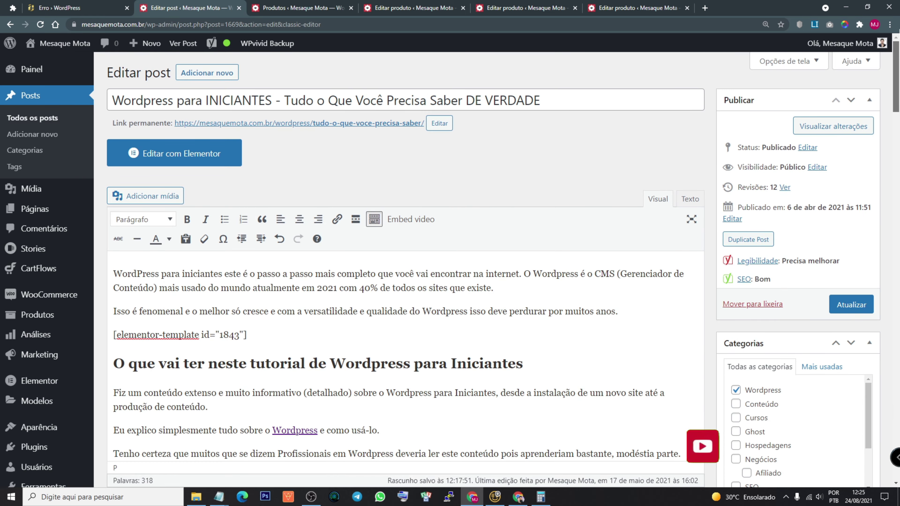
{"action": "scroll", "coordinate": [245, 328], "scroll_direction": "down", "scroll_amount": 15}
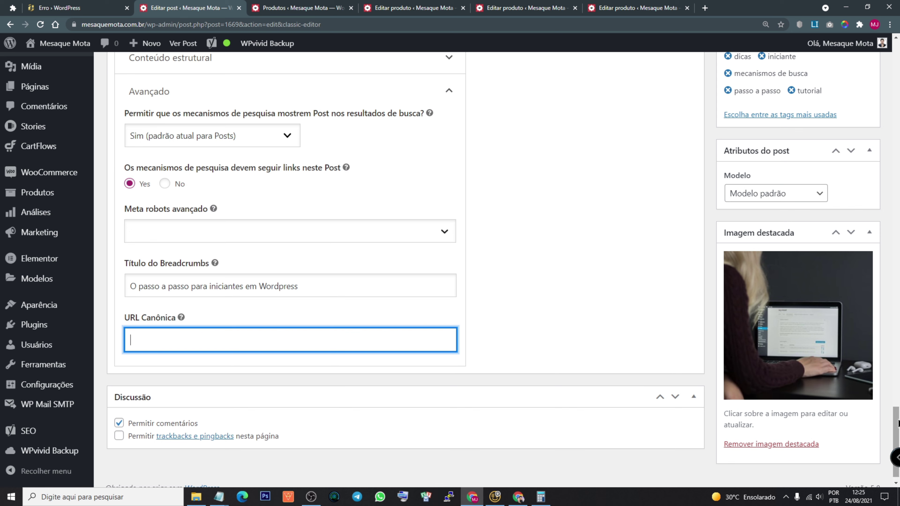
{"action": "left_click", "coordinate": [586, 328]}
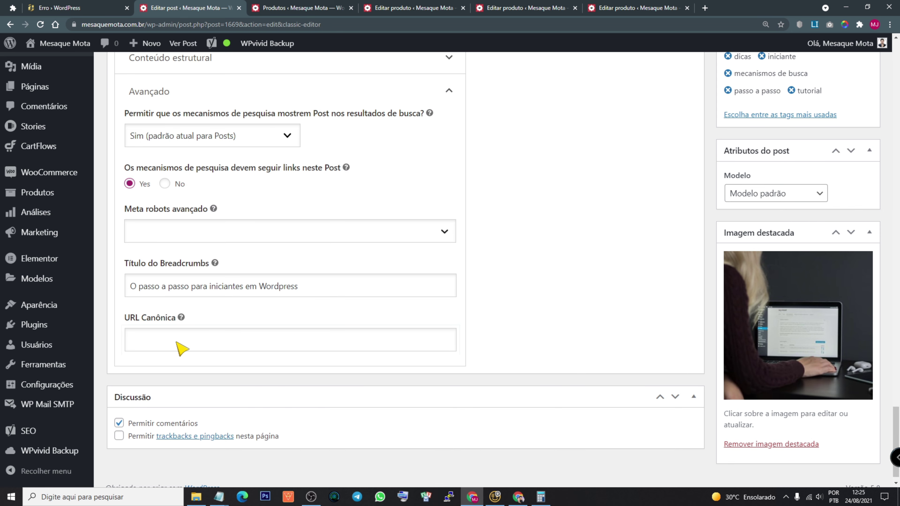
{"action": "left_click_drag", "start_coordinate": [895, 432], "coordinate": [896, 225]}
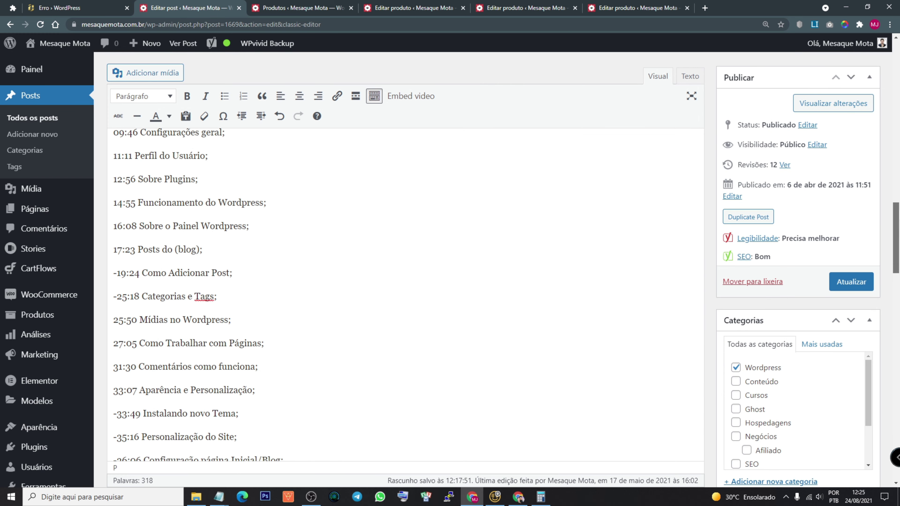
{"action": "left_click", "coordinate": [851, 281]}
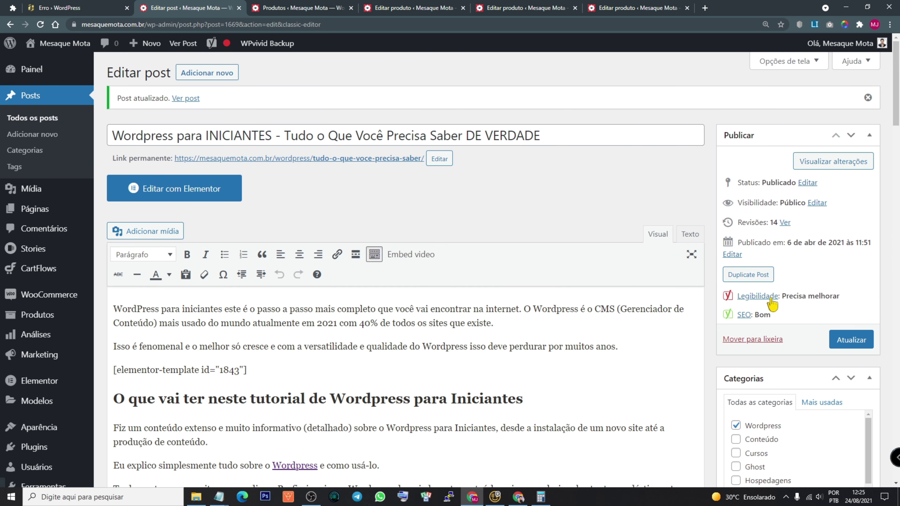
- Examine the transition words problem in the post's Yoast SEO readability analysis
{"action": "scroll", "coordinate": [765, 299], "scroll_direction": "down", "scroll_amount": 6}
{"action": "scroll", "coordinate": [512, 327], "scroll_direction": "down", "scroll_amount": 8}
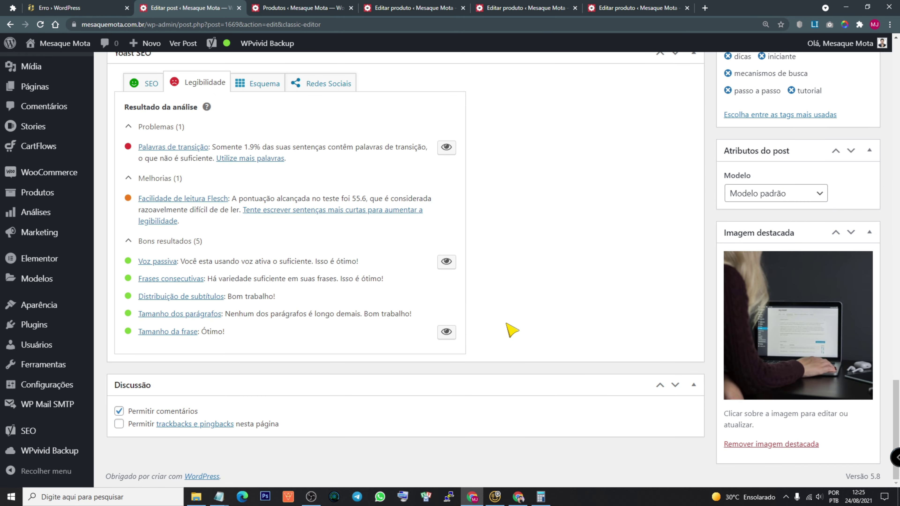
{"action": "scroll", "coordinate": [512, 327], "scroll_direction": "up", "scroll_amount": 8}
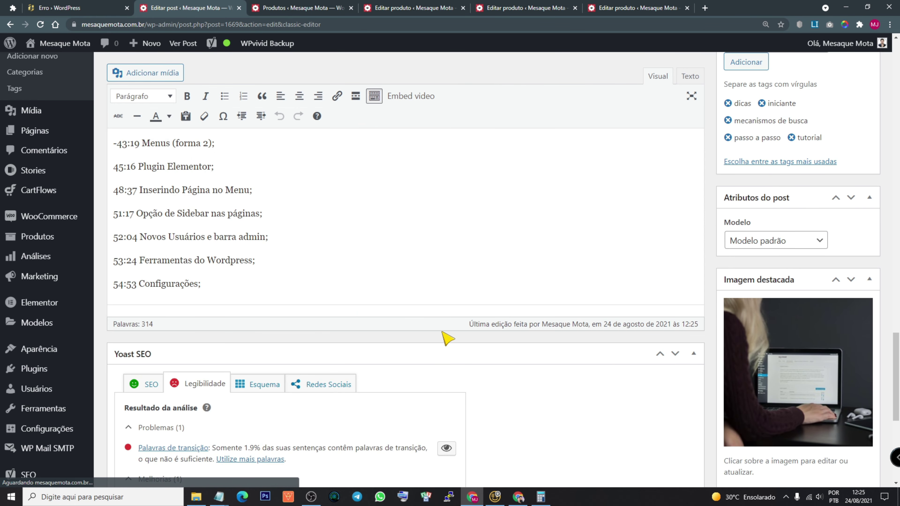
{"action": "scroll", "coordinate": [446, 337], "scroll_direction": "down", "scroll_amount": 5}
{"action": "left_click", "coordinate": [147, 151]}
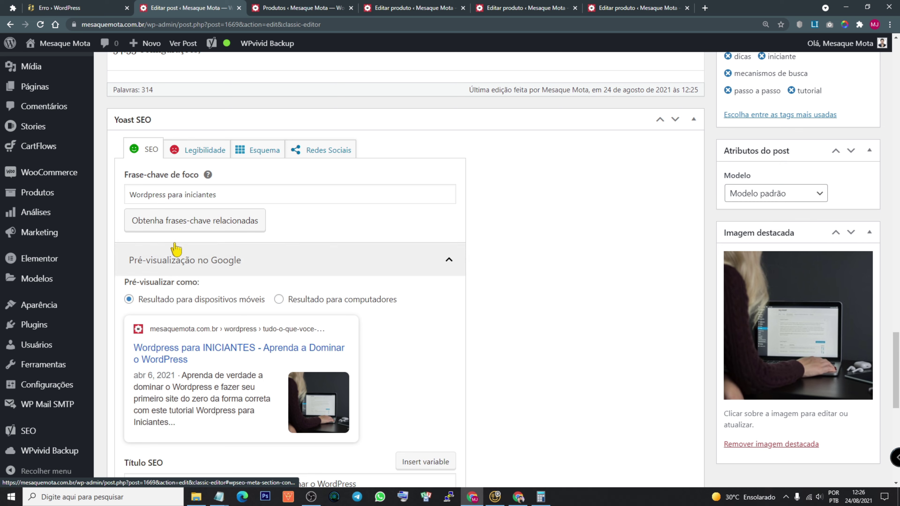
{"action": "left_click", "coordinate": [205, 160]}
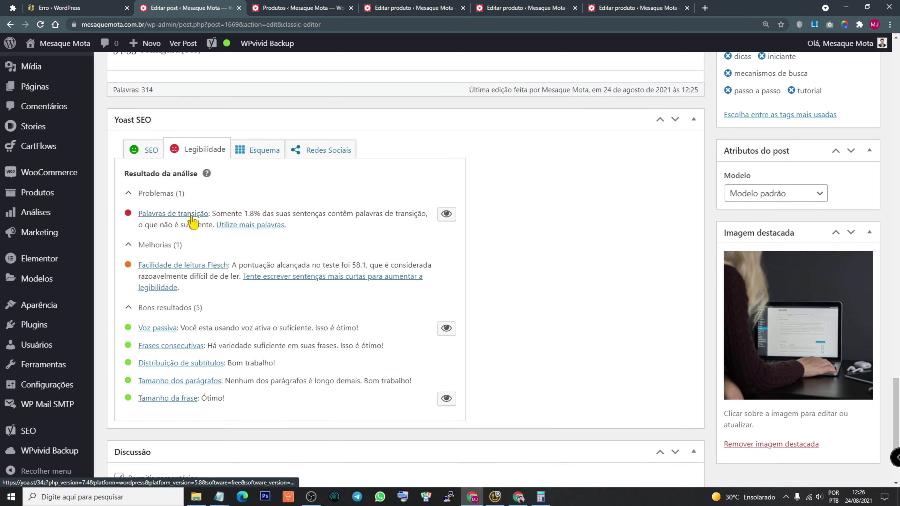
{"action": "left_click_drag", "start_coordinate": [243, 214], "coordinate": [260, 216]}
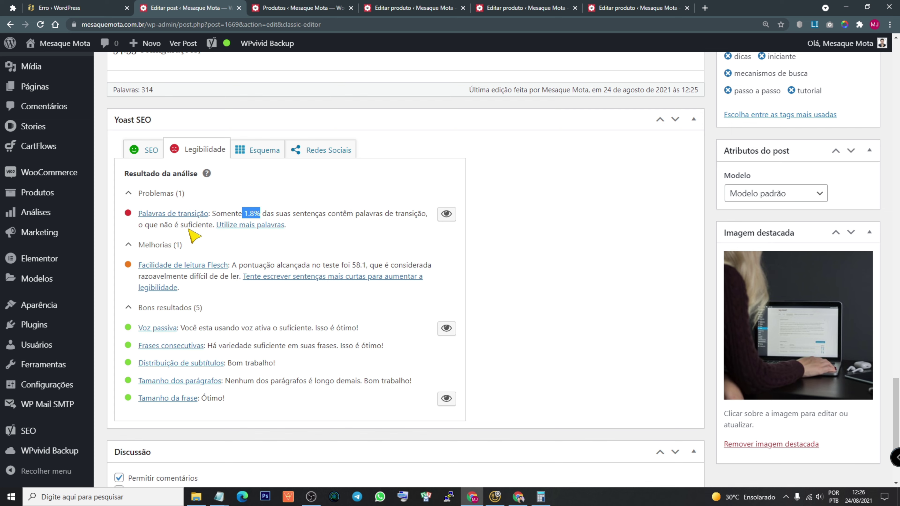
- Open the "Utilize mais palavras" help article in a separate tab and close the product list and three product edit tabs
{"action": "right_click", "coordinate": [268, 229]}
{"action": "left_click", "coordinate": [277, 234]}
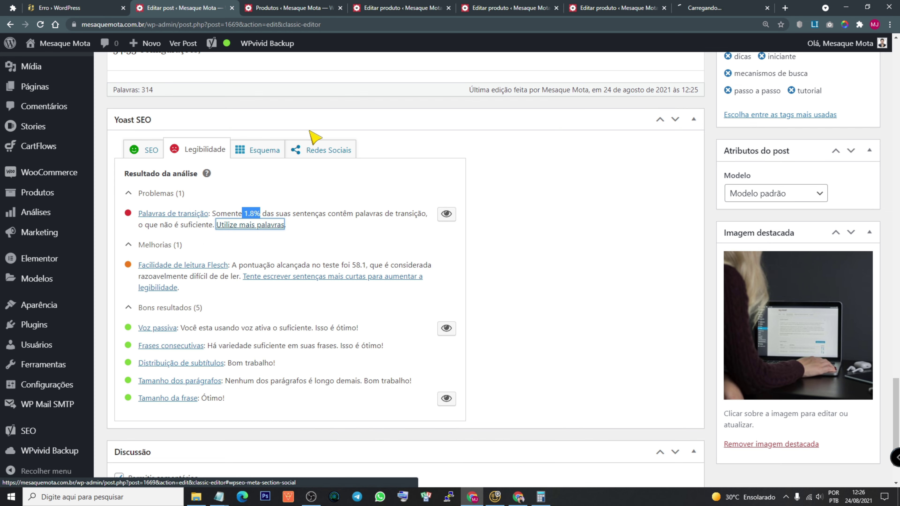
{"action": "left_click", "coordinate": [339, 7]}
{"action": "left_click", "coordinate": [339, 8]}
{"action": "left_click", "coordinate": [339, 8]}
{"action": "left_click", "coordinate": [339, 8]}
{"action": "left_click", "coordinate": [320, 10]}
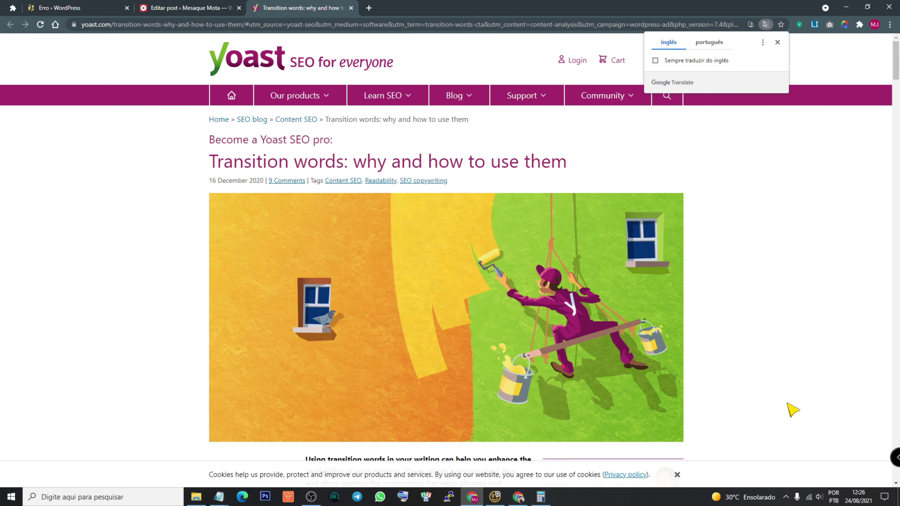
- Translate the Yoast transition words article into Portuguese and go to the section explaining what transition words are
{"action": "scroll", "coordinate": [788, 404], "scroll_direction": "down", "scroll_amount": 6}
{"action": "left_click", "coordinate": [718, 47]}
{"action": "scroll", "coordinate": [843, 298], "scroll_direction": "down", "scroll_amount": 5}
{"action": "scroll", "coordinate": [414, 297], "scroll_direction": "down", "scroll_amount": 3}
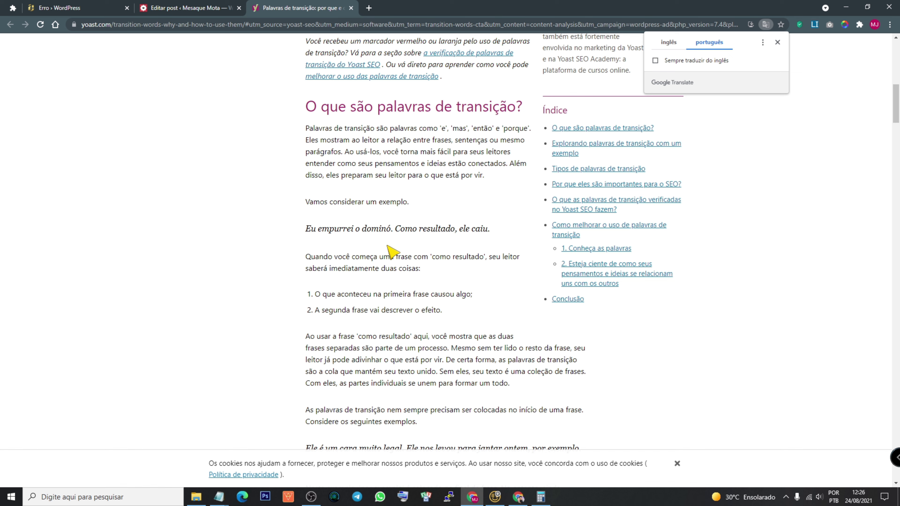
- Examine the article's domino example sentence and the Texto A and Texto B comparison of transition word use
{"action": "left_click_drag", "start_coordinate": [302, 228], "coordinate": [483, 240]}
{"action": "left_click", "coordinate": [442, 253]}
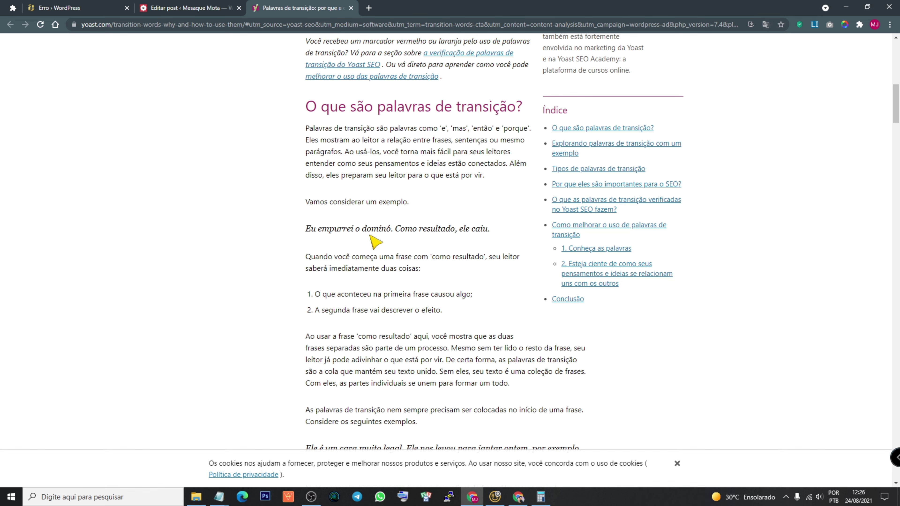
{"action": "left_click_drag", "start_coordinate": [394, 230], "coordinate": [493, 233]}
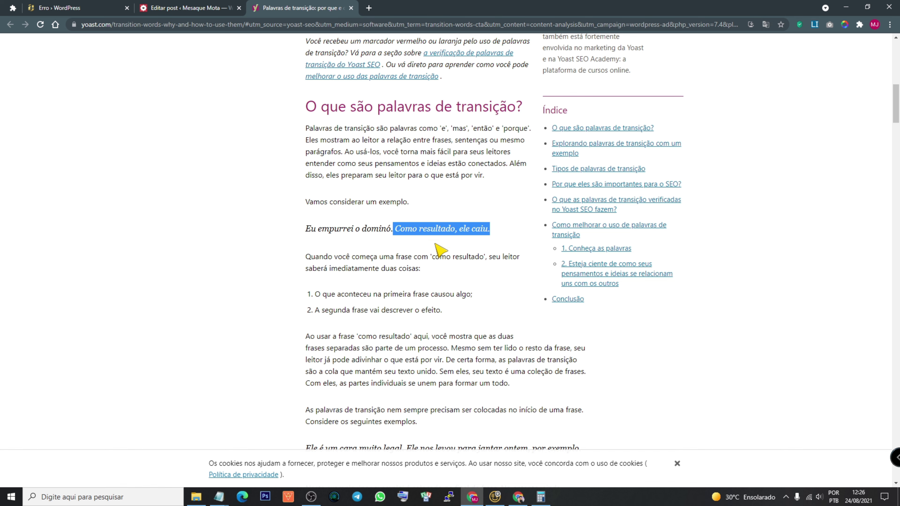
{"action": "left_click", "coordinate": [391, 234]}
{"action": "left_click_drag", "start_coordinate": [305, 228], "coordinate": [391, 229]}
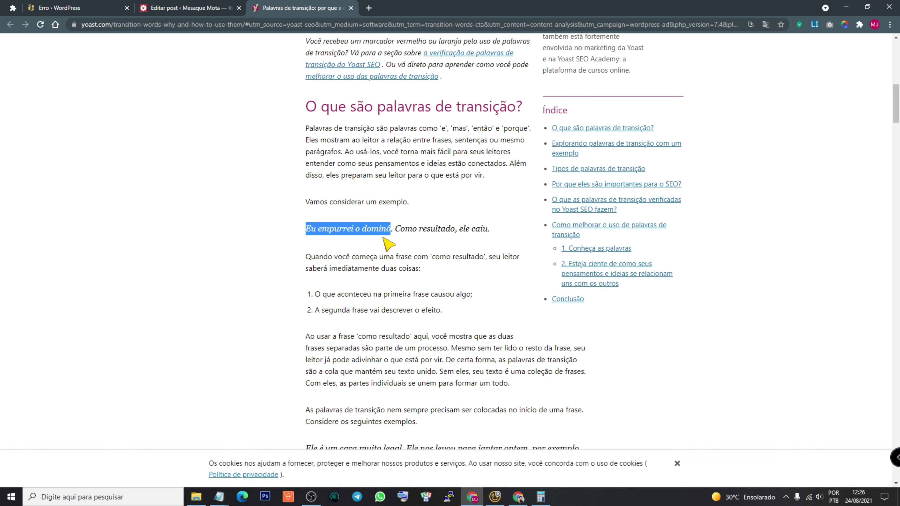
{"action": "left_click", "coordinate": [386, 265]}
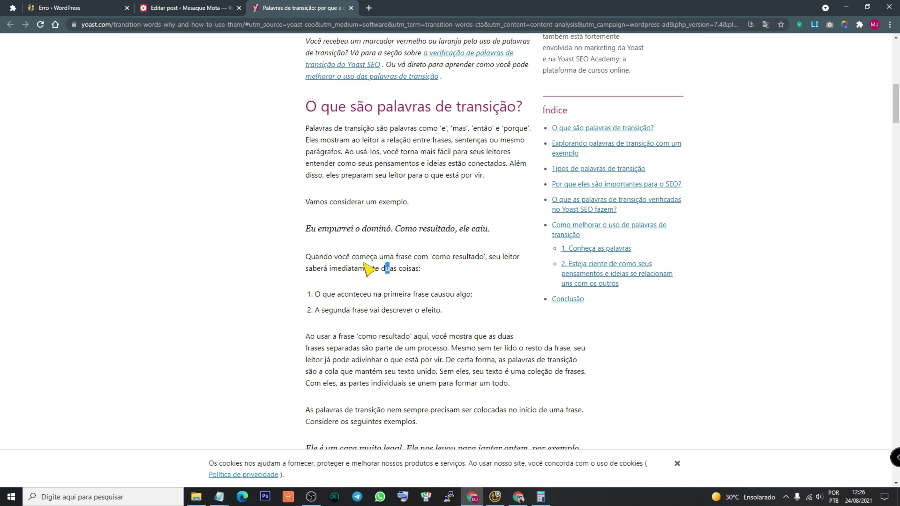
{"action": "left_click_drag", "start_coordinate": [407, 230], "coordinate": [490, 232]}
{"action": "left_click", "coordinate": [495, 259]}
{"action": "scroll", "coordinate": [484, 294], "scroll_direction": "down", "scroll_amount": 3}
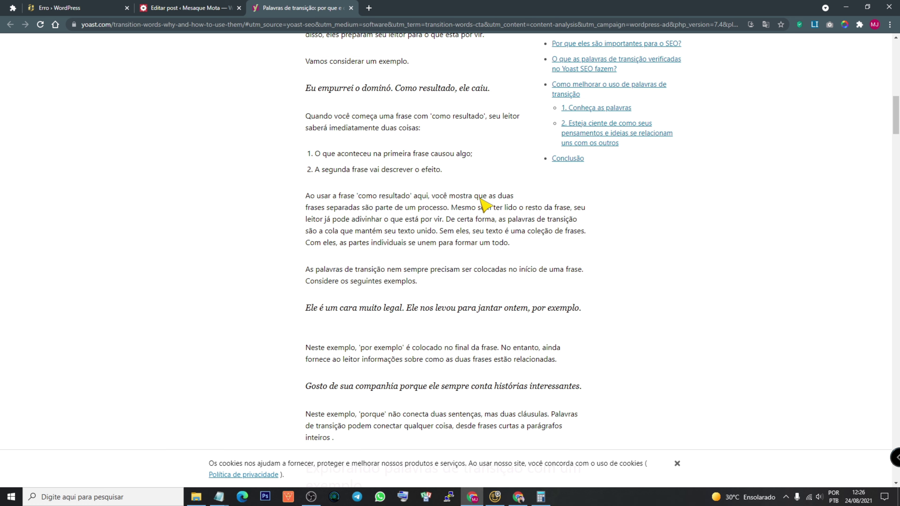
{"action": "scroll", "coordinate": [484, 205], "scroll_direction": "down", "scroll_amount": 11}
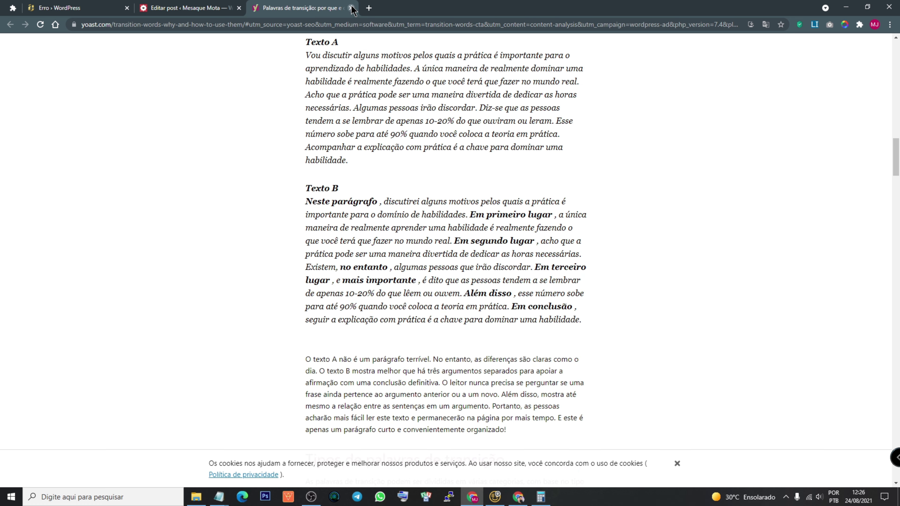
- Close the transition words article and review the post's content above its readability analysis
{"action": "left_click", "coordinate": [351, 7]}
{"action": "scroll", "coordinate": [321, 276], "scroll_direction": "up", "scroll_amount": 10}
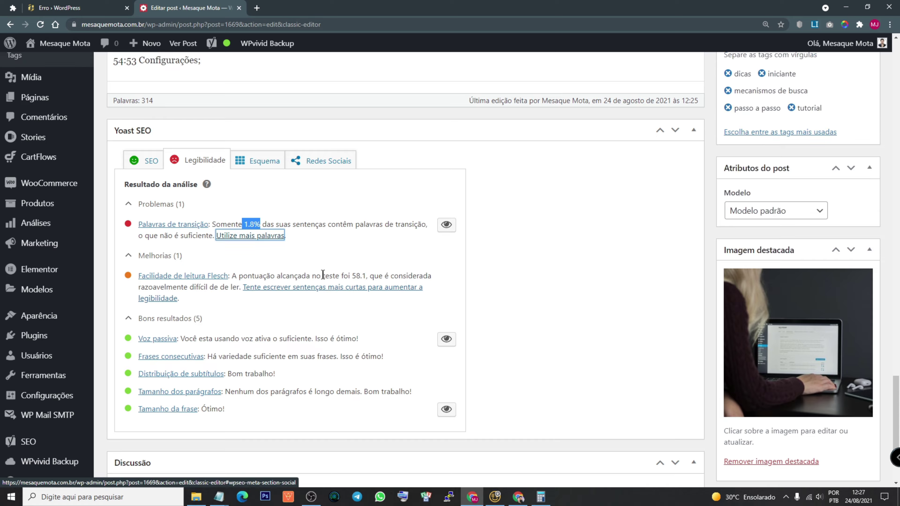
{"action": "left_click_drag", "start_coordinate": [212, 327], "coordinate": [205, 213]}
{"action": "scroll", "coordinate": [204, 213], "scroll_direction": "up", "scroll_amount": 9}
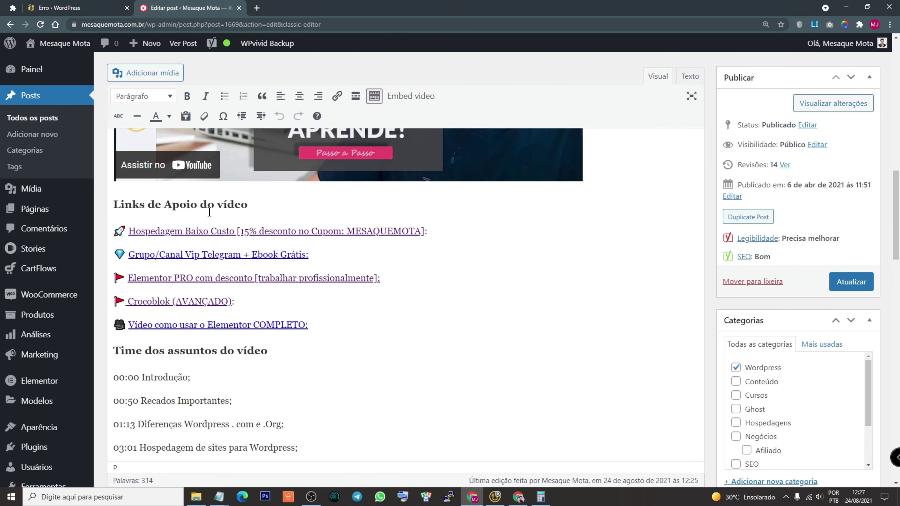
- Examine the Flesch reading ease result in the post's Yoast readability analysis
{"action": "scroll", "coordinate": [590, 321], "scroll_direction": "down", "scroll_amount": 20}
{"action": "scroll", "coordinate": [598, 329], "scroll_direction": "down", "scroll_amount": 3}
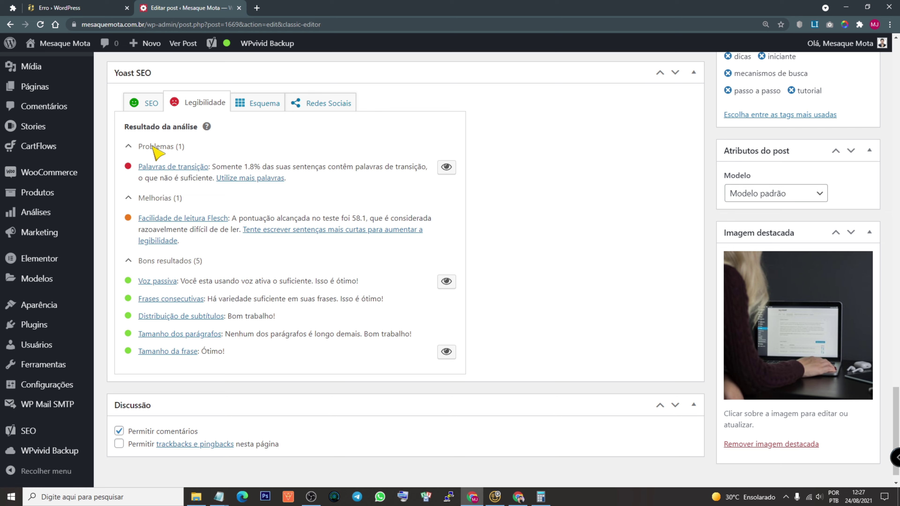
{"action": "left_click_drag", "start_coordinate": [244, 220], "coordinate": [368, 220]}
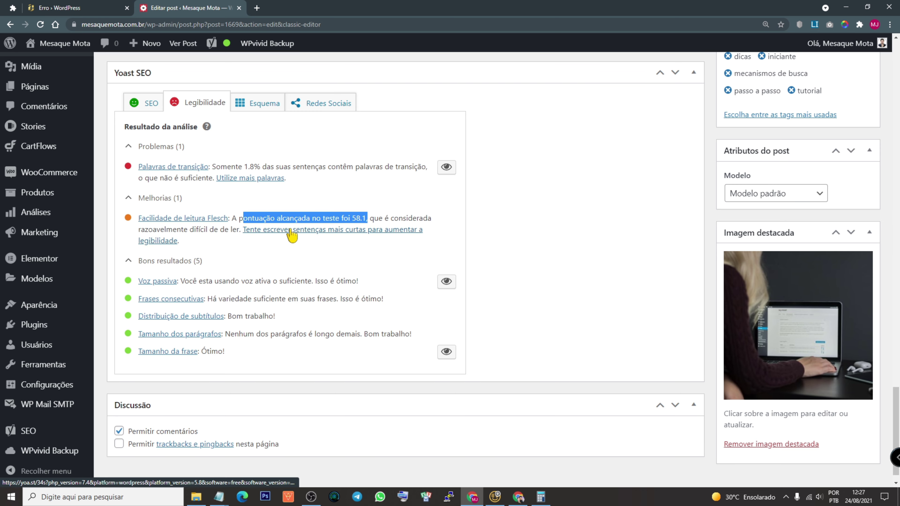
- Insert a comma after "WordPress para iniciantes" in the post's opening sentence
{"action": "scroll", "coordinate": [480, 267], "scroll_direction": "up", "scroll_amount": 15}
{"action": "scroll", "coordinate": [482, 271], "scroll_direction": "up", "scroll_amount": 10}
{"action": "scroll", "coordinate": [488, 276], "scroll_direction": "down", "scroll_amount": 1}
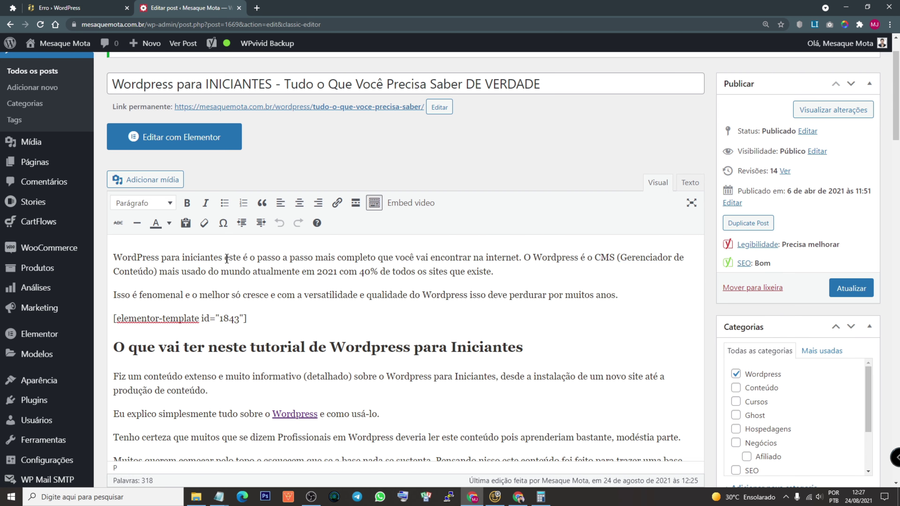
{"action": "type", "text": ","}
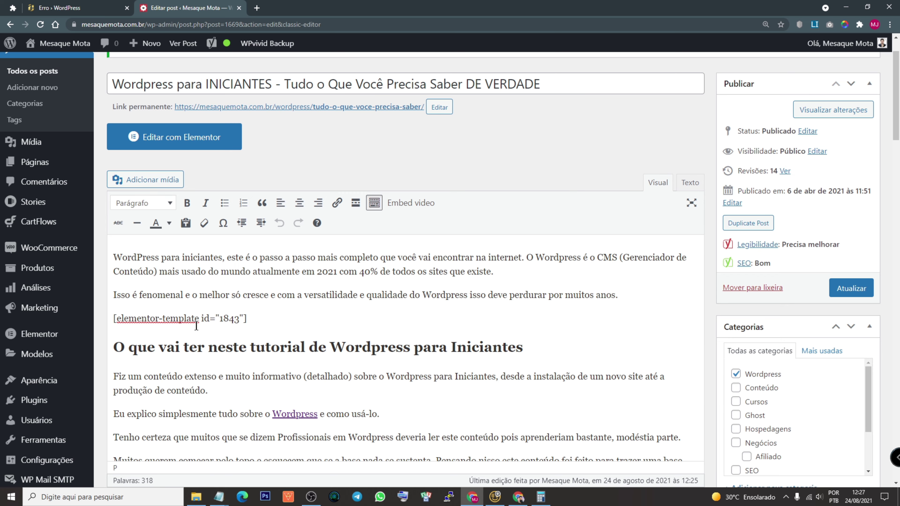
- Review the body text for long sentences, including the "Muitos querem começar pelo topo" paragraph and the content around the video
{"action": "scroll", "coordinate": [191, 322], "scroll_direction": "down", "scroll_amount": 3}
{"action": "left_click_drag", "start_coordinate": [114, 366], "coordinate": [427, 367]}
{"action": "left_click", "coordinate": [465, 381]}
{"action": "left_click_drag", "start_coordinate": [527, 382], "coordinate": [110, 367]}
{"action": "scroll", "coordinate": [244, 376], "scroll_direction": "down", "scroll_amount": 6}
{"action": "scroll", "coordinate": [247, 378], "scroll_direction": "down", "scroll_amount": 15}
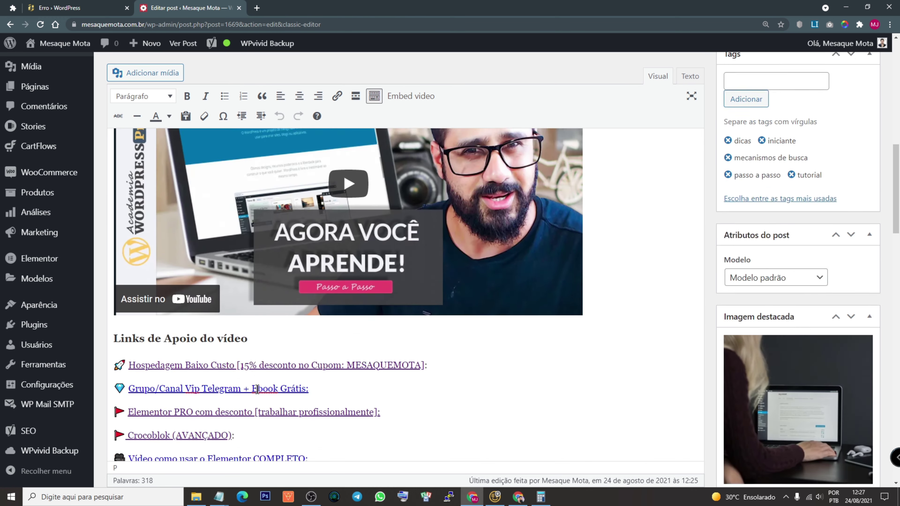
{"action": "scroll", "coordinate": [404, 382], "scroll_direction": "up", "scroll_amount": 20}
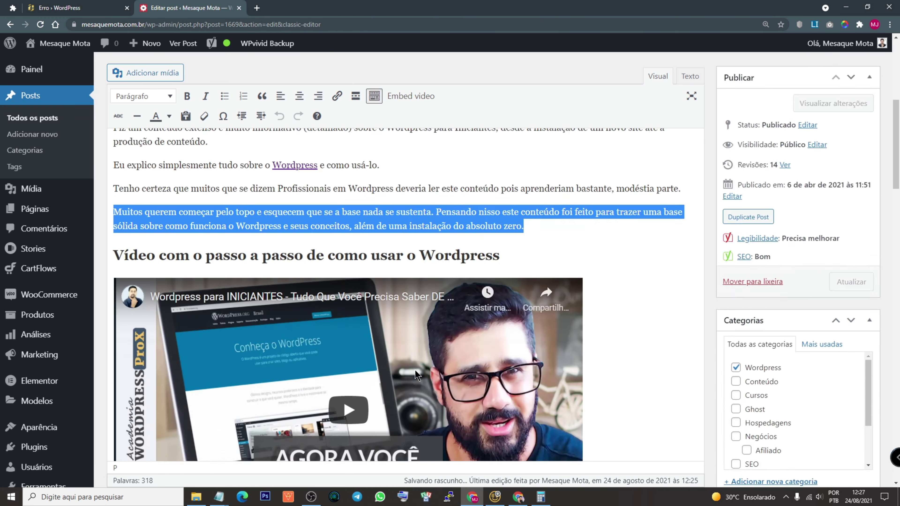
{"action": "scroll", "coordinate": [236, 259], "scroll_direction": "down", "scroll_amount": 5}
{"action": "left_click", "coordinate": [236, 259]}
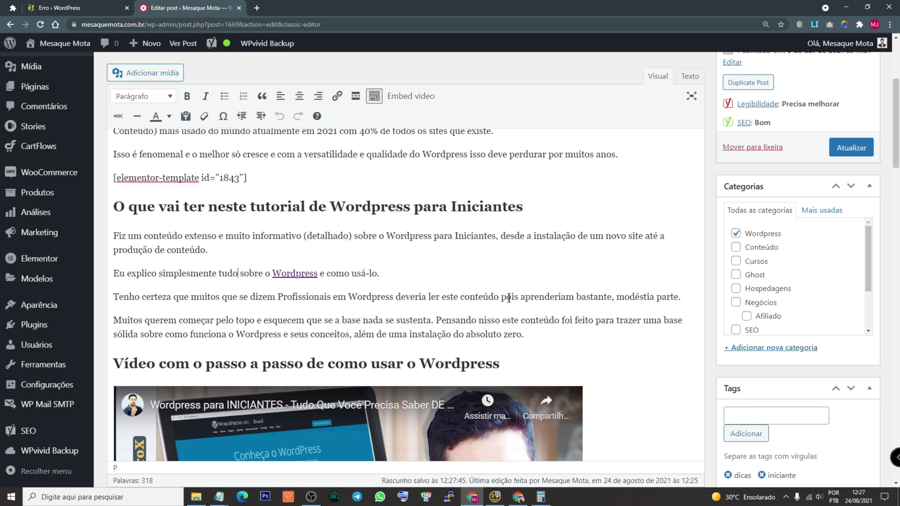
- Change the start of the "Tenho certeza" paragraph to "Eu tenho certeza" and add a comma after "Profissionais em Wordpress"
{"action": "left_click_drag", "start_coordinate": [600, 297], "coordinate": [118, 298]}
{"action": "left_click", "coordinate": [188, 325]}
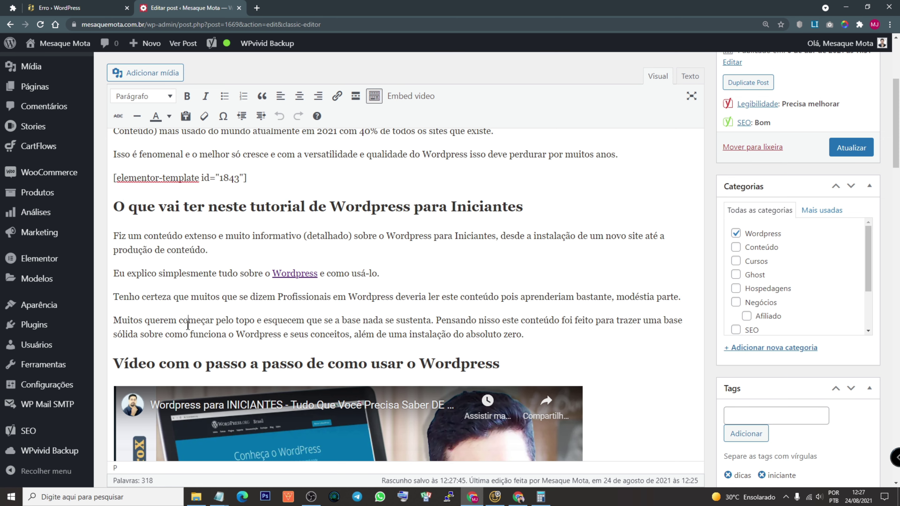
{"action": "left_click", "coordinate": [115, 296]}
{"action": "type", "text": "["}
{"action": "type", "text": "u"}
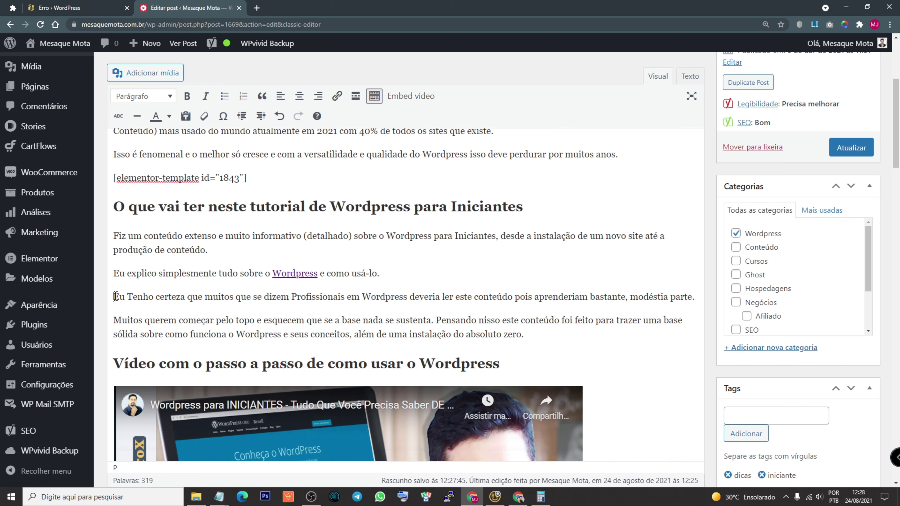
{"action": "key", "text": "Delete"}
{"action": "type", "text": "t"}
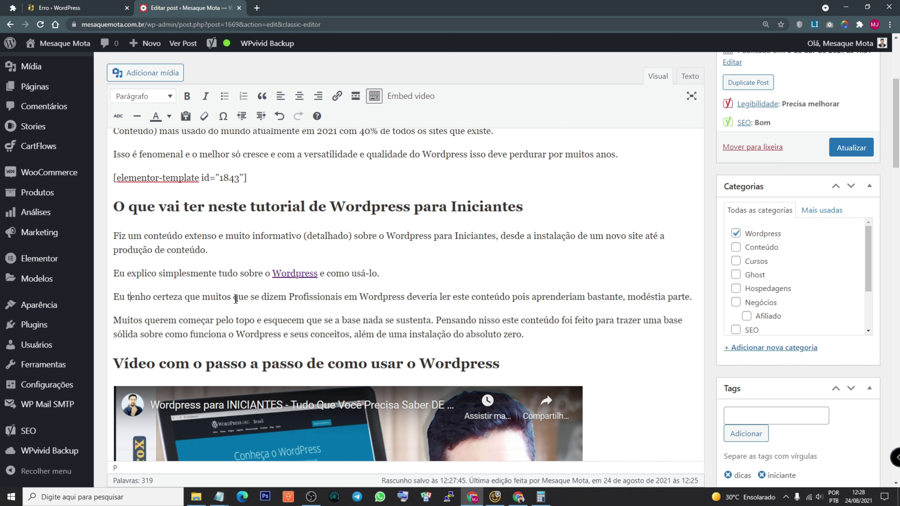
{"action": "left_click", "coordinate": [405, 297]}
{"action": "type", "text": ","}
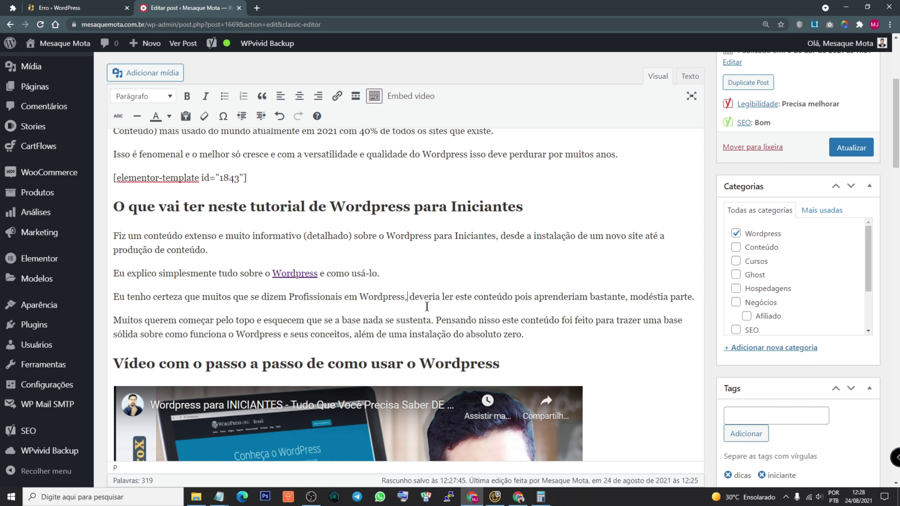
{"action": "left_click", "coordinate": [512, 296]}
{"action": "type", "text": ","}
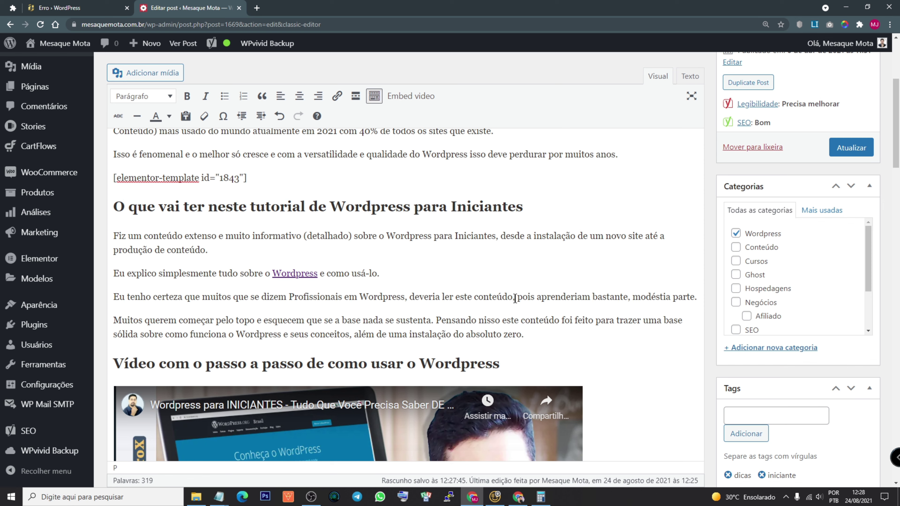
{"action": "key", "text": "BackSpace"}
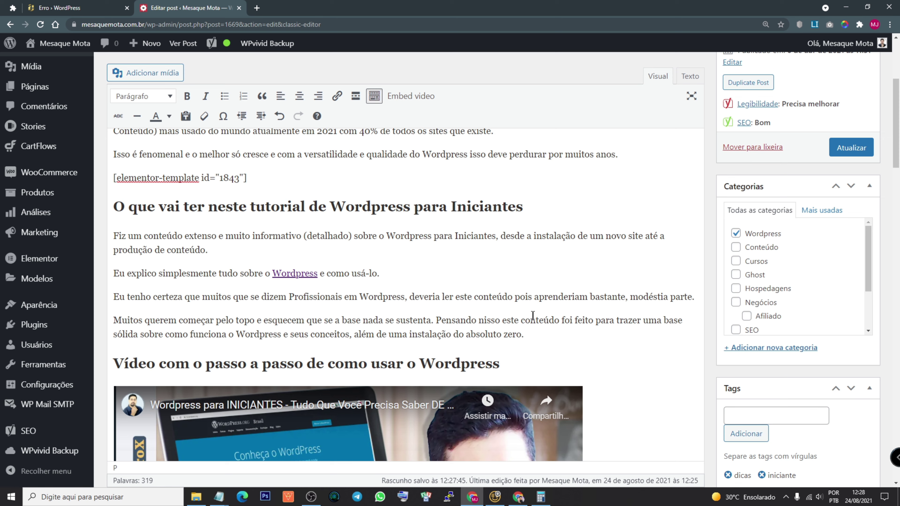
- Update the post with the edited text and recheck its Yoast readability analysis
{"action": "left_click", "coordinate": [560, 315]}
{"action": "left_click", "coordinate": [849, 149]}
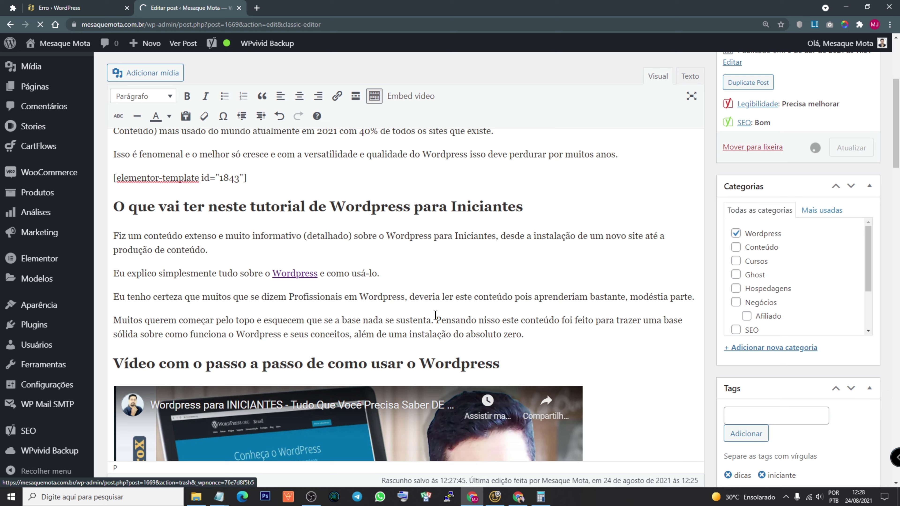
{"action": "scroll", "coordinate": [763, 291], "scroll_direction": "down", "scroll_amount": 20}
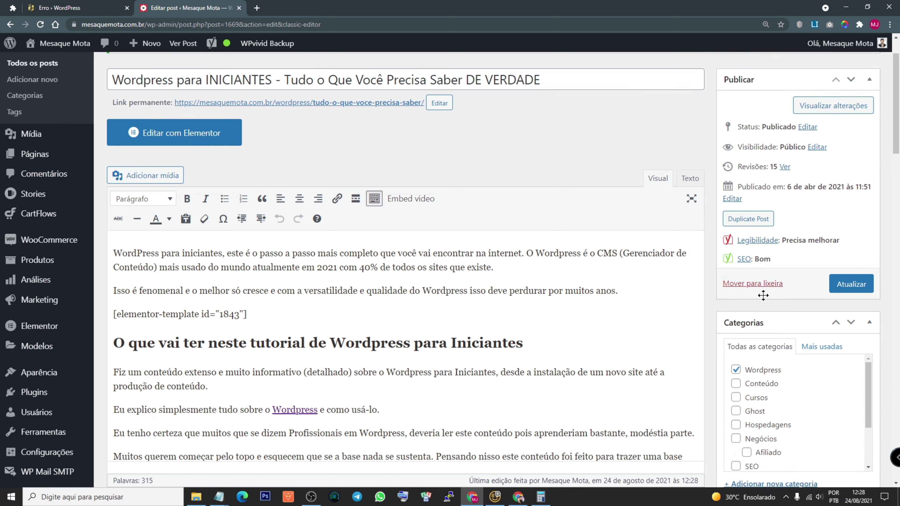
{"action": "scroll", "coordinate": [255, 299], "scroll_direction": "up", "scroll_amount": 3}
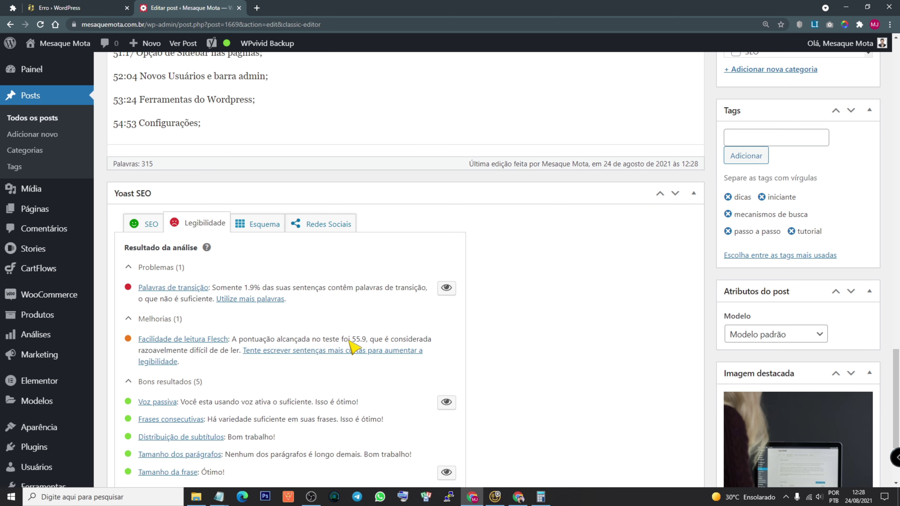
{"action": "scroll", "coordinate": [365, 340], "scroll_direction": "up", "scroll_amount": 8}
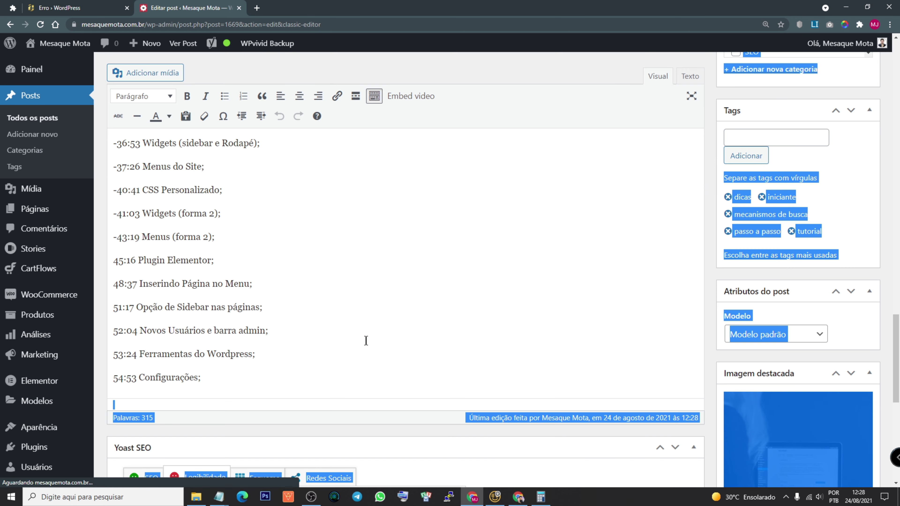
{"action": "left_click", "coordinate": [397, 318]}
{"action": "scroll", "coordinate": [397, 318], "scroll_direction": "up", "scroll_amount": 15}
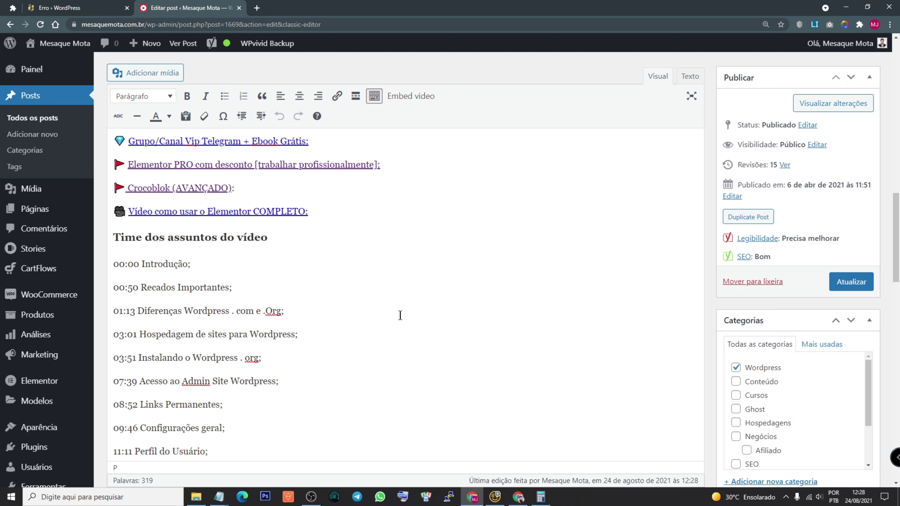
{"action": "scroll", "coordinate": [313, 230], "scroll_direction": "up", "scroll_amount": 5}
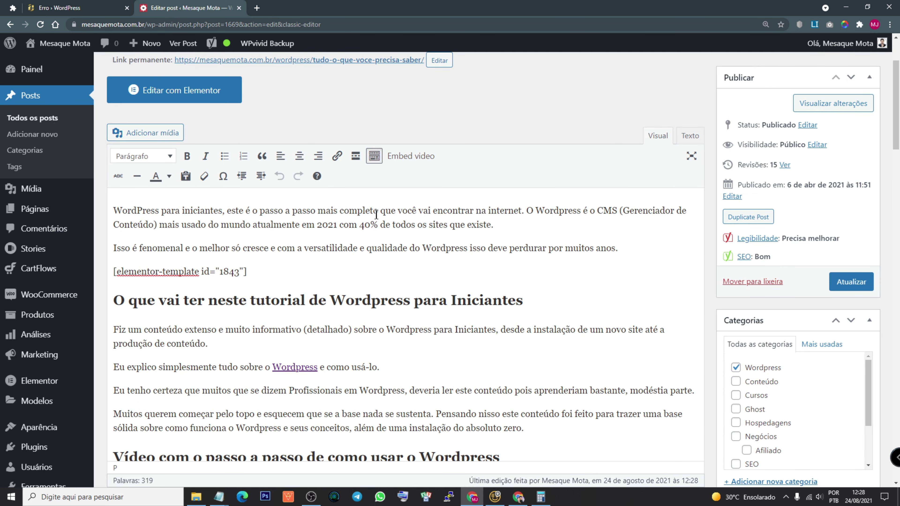
{"action": "scroll", "coordinate": [375, 214], "scroll_direction": "up", "scroll_amount": 3}
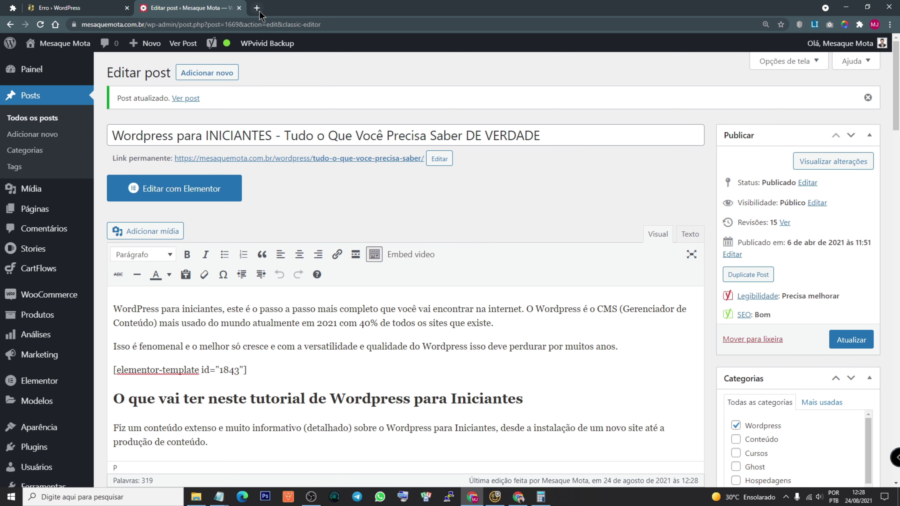
- Search Google for "wordpress para iniciantes" in a private browsing window
{"action": "left_click", "coordinate": [257, 7]}
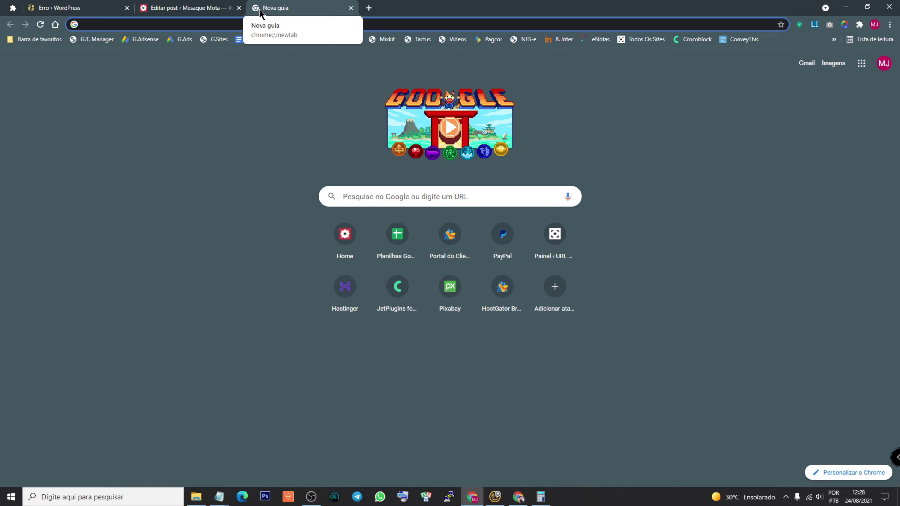
{"action": "key", "text": "ctrl+shift+n"}
{"action": "type", "text": "wordpre"}
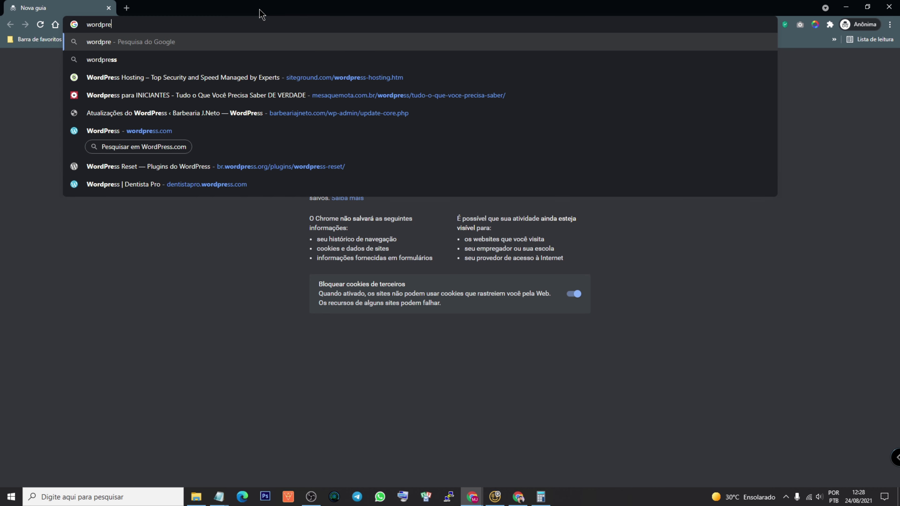
{"action": "type", "text": "ss para iniciantes"}
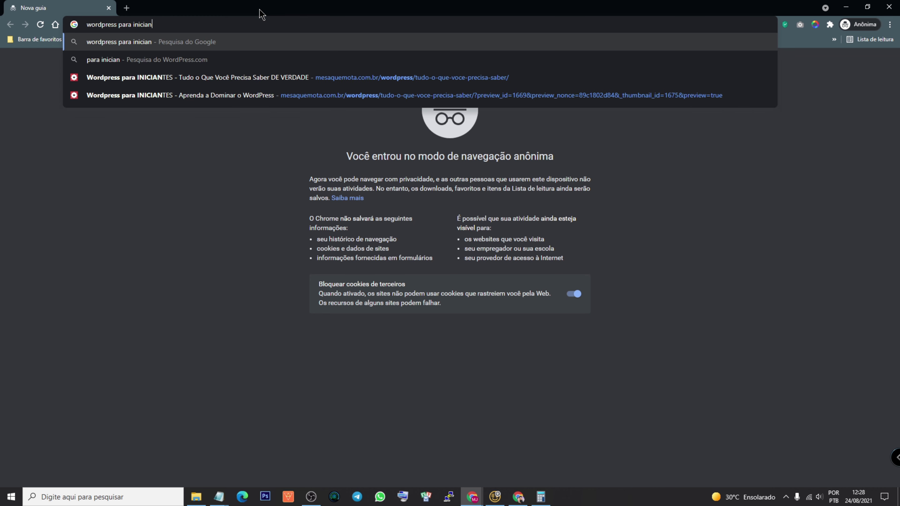
{"action": "key", "text": "Return"}
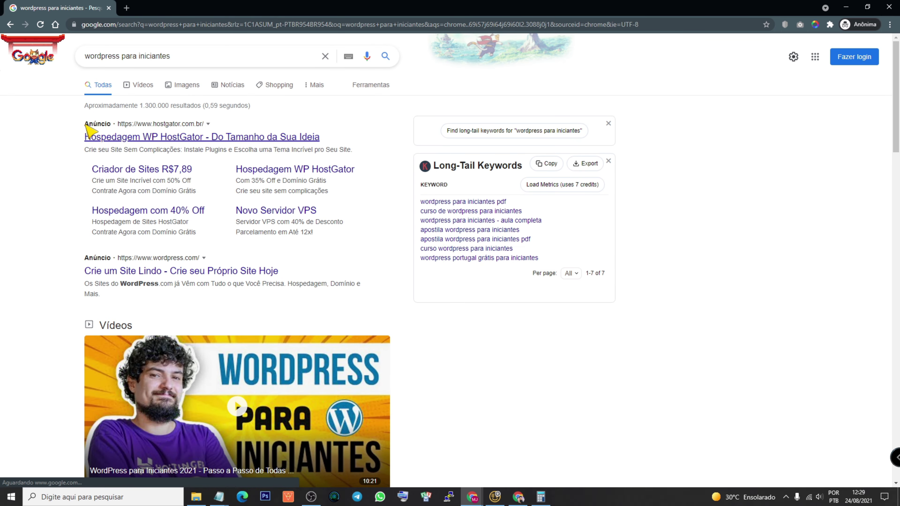
- Examine the first Google results page for "wordpress para iniciantes", from the ads through the organic results to the related searches
{"action": "left_click_drag", "start_coordinate": [87, 126], "coordinate": [88, 120]}
{"action": "left_click", "coordinate": [44, 141]}
{"action": "scroll", "coordinate": [37, 139], "scroll_direction": "down", "scroll_amount": 15}
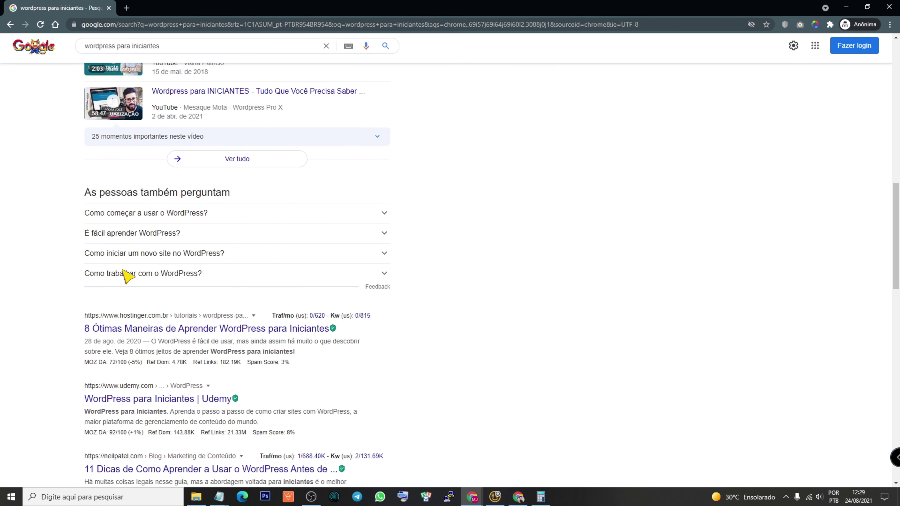
{"action": "scroll", "coordinate": [148, 315], "scroll_direction": "down", "scroll_amount": 3}
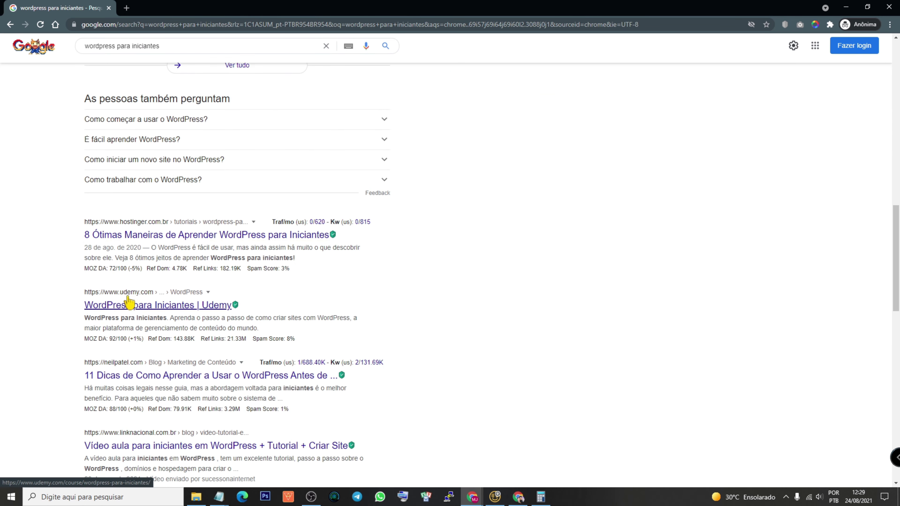
{"action": "scroll", "coordinate": [132, 301], "scroll_direction": "down", "scroll_amount": 3}
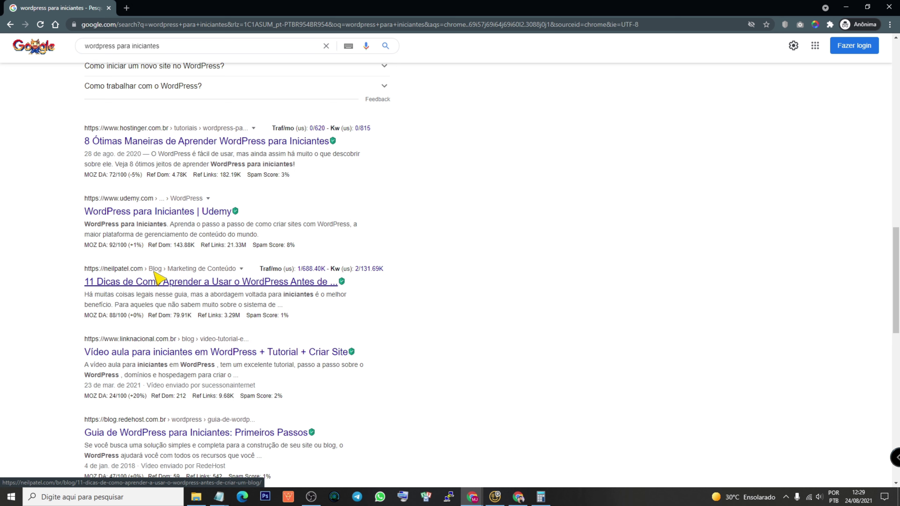
{"action": "scroll", "coordinate": [155, 276], "scroll_direction": "down", "scroll_amount": 6}
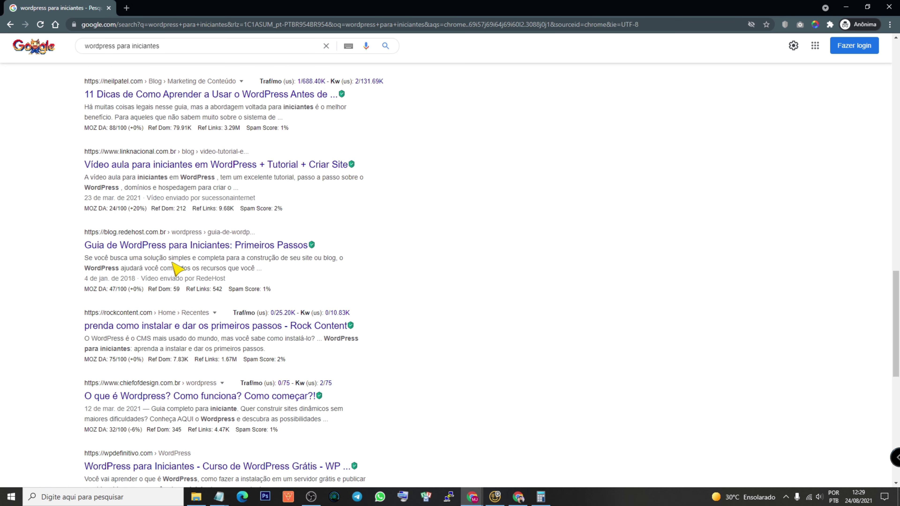
{"action": "scroll", "coordinate": [165, 315], "scroll_direction": "down", "scroll_amount": 3}
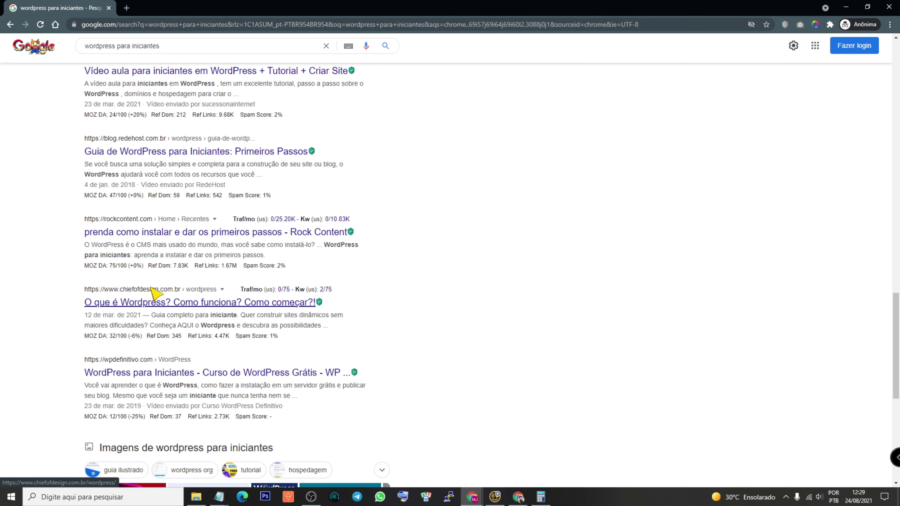
{"action": "scroll", "coordinate": [152, 288], "scroll_direction": "down", "scroll_amount": 8}
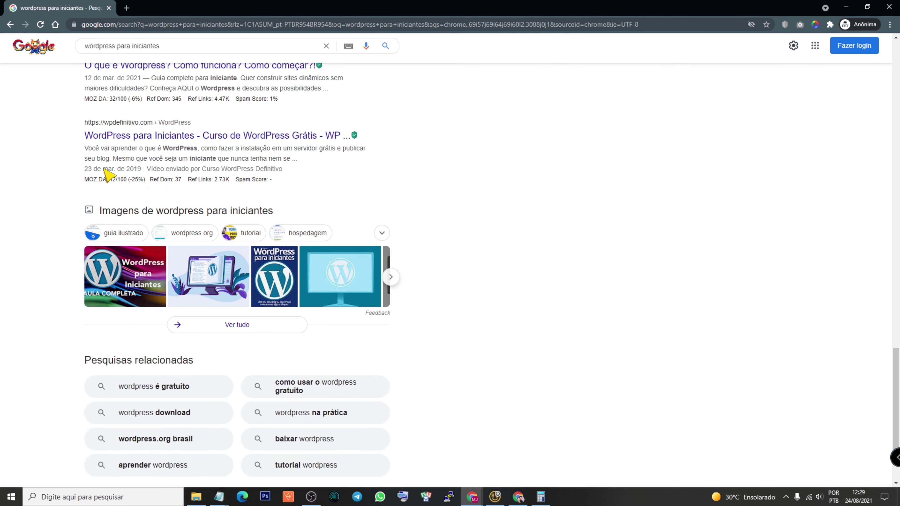
{"action": "scroll", "coordinate": [106, 174], "scroll_direction": "down", "scroll_amount": 4}
{"action": "left_click_drag", "start_coordinate": [431, 374], "coordinate": [119, 281]}
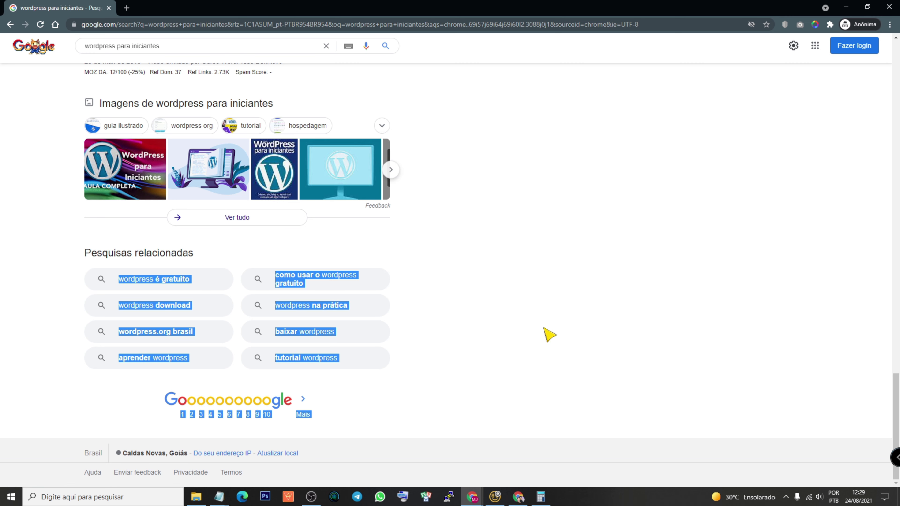
{"action": "left_click", "coordinate": [549, 335]}
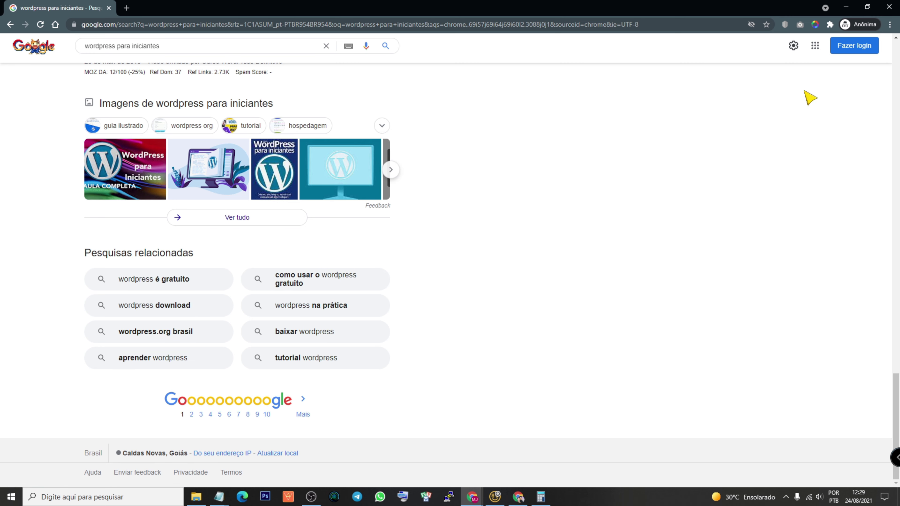
- Close the private window and search the author's own YouTube channel for "seo"
{"action": "left_click", "coordinate": [889, 8]}
{"action": "left_click", "coordinate": [285, 246]}
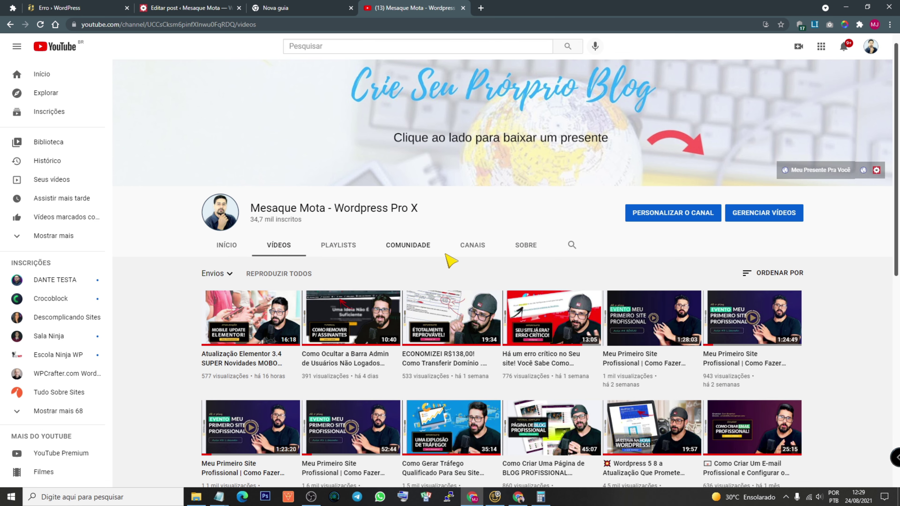
{"action": "left_click", "coordinate": [571, 245]}
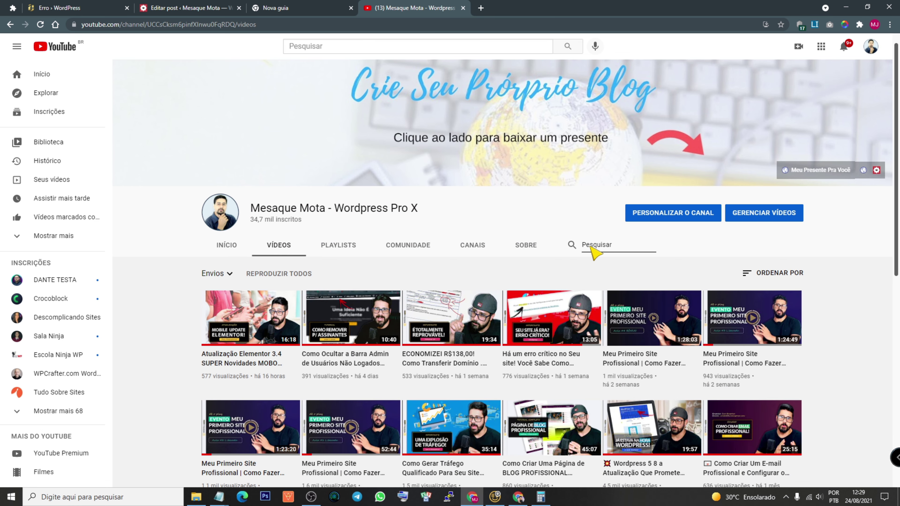
{"action": "key", "text": "Return"}
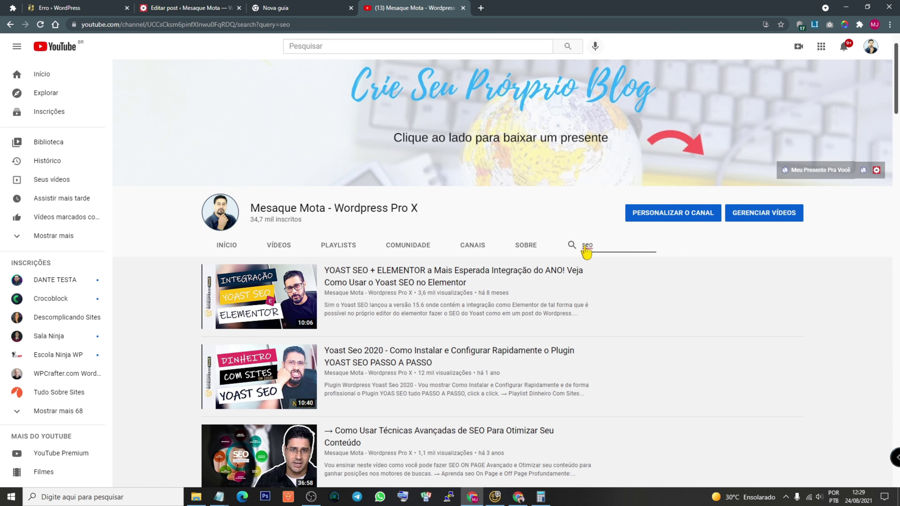
- Open the video "Como Usar Técnicas Avançadas de SEO Para Otimizar Seu Conteúdo" from the channel's search results and pause it
{"action": "scroll", "coordinate": [680, 338], "scroll_direction": "down", "scroll_amount": 5}
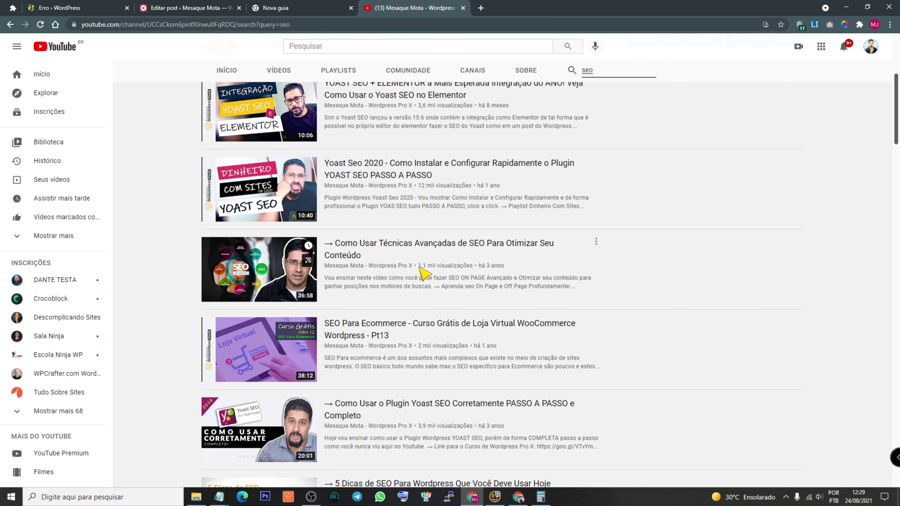
{"action": "key", "text": "ctrl+plus"}
{"action": "key", "text": "ctrl+plus"}
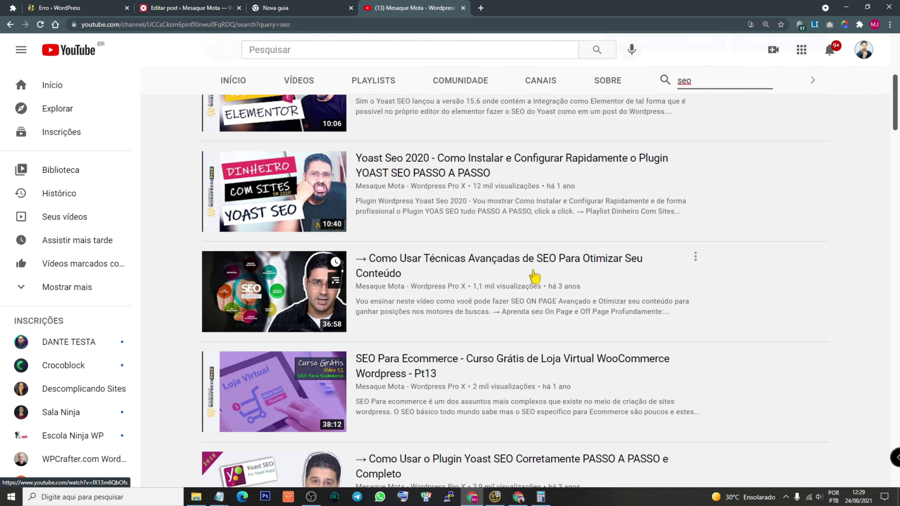
{"action": "left_click_drag", "start_coordinate": [510, 301], "coordinate": [549, 301]}
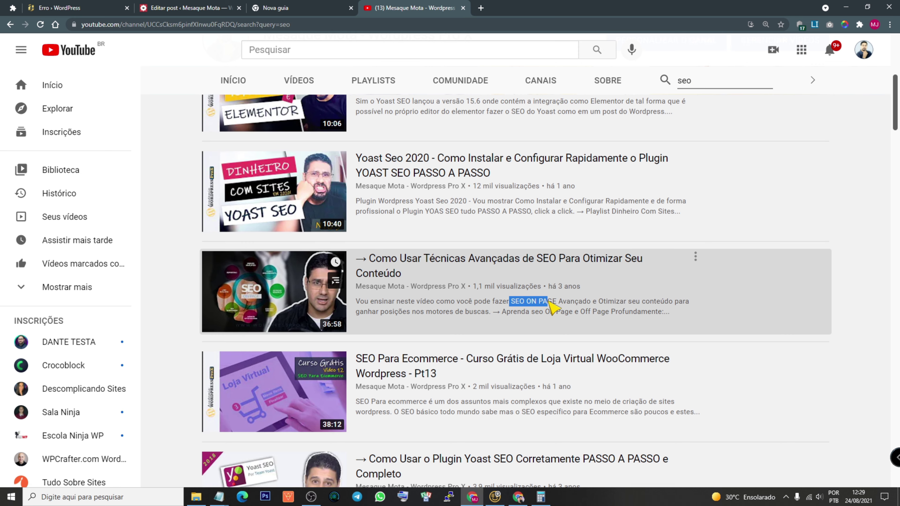
{"action": "left_click", "coordinate": [559, 304]}
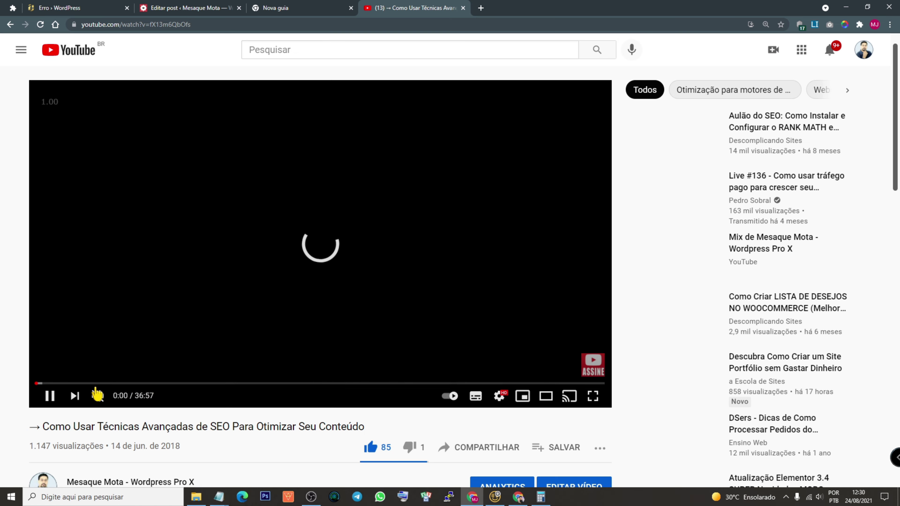
{"action": "left_click", "coordinate": [50, 396]}
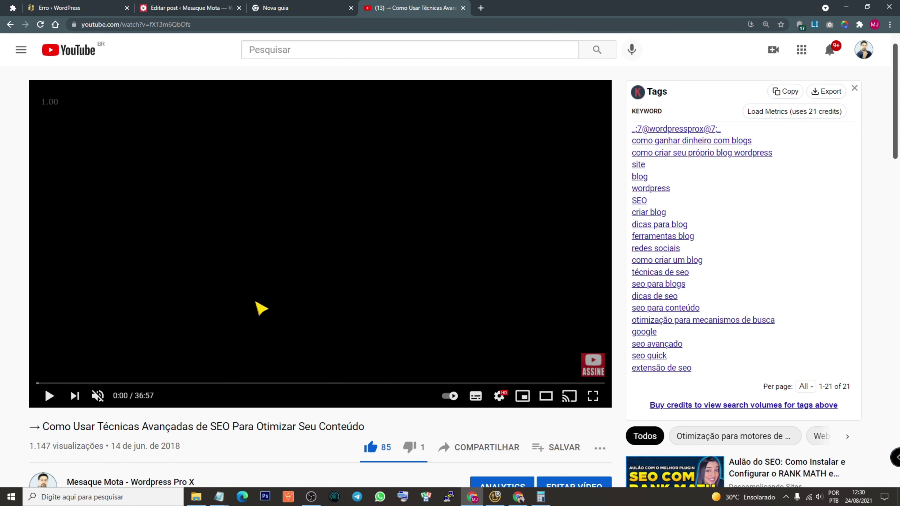
- Look through the advanced SEO video's description and comments, then return to the player
{"action": "scroll", "coordinate": [279, 311], "scroll_direction": "down", "scroll_amount": 4}
{"action": "scroll", "coordinate": [253, 416], "scroll_direction": "down", "scroll_amount": 10}
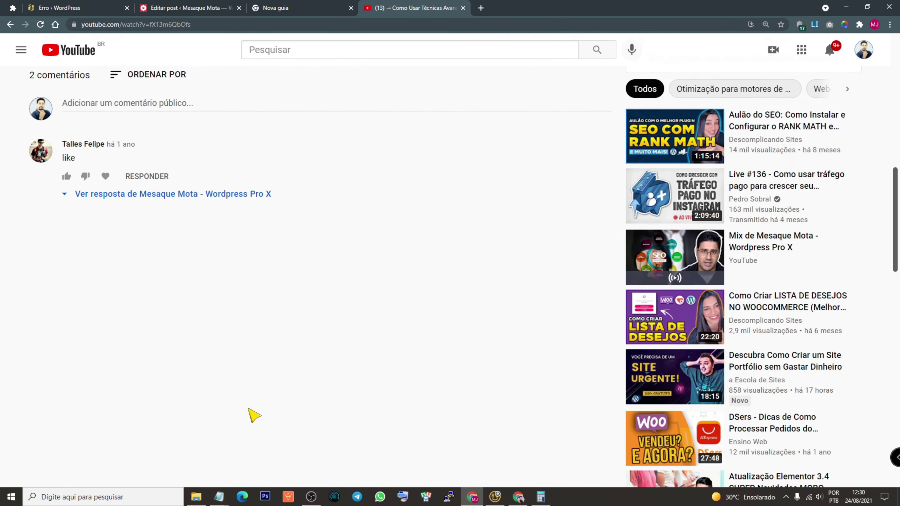
{"action": "scroll", "coordinate": [317, 446], "scroll_direction": "up", "scroll_amount": 6}
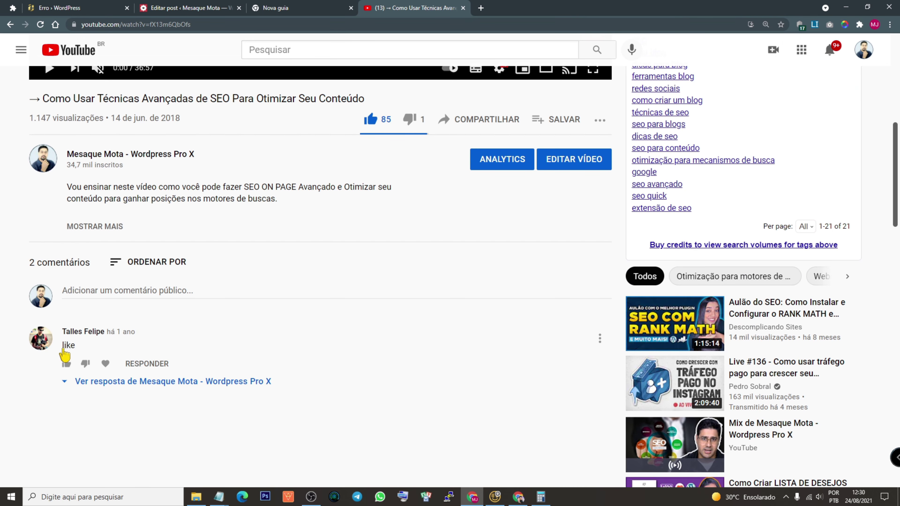
{"action": "scroll", "coordinate": [319, 365], "scroll_direction": "up", "scroll_amount": 8}
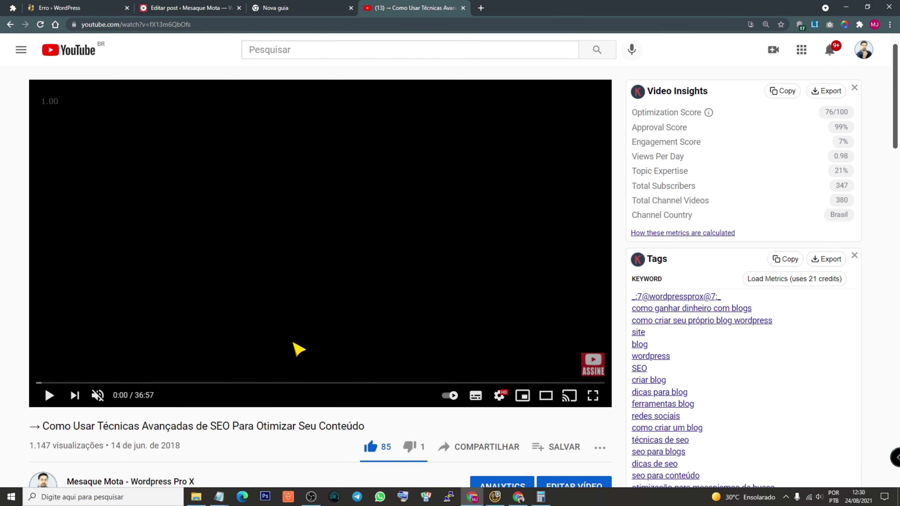